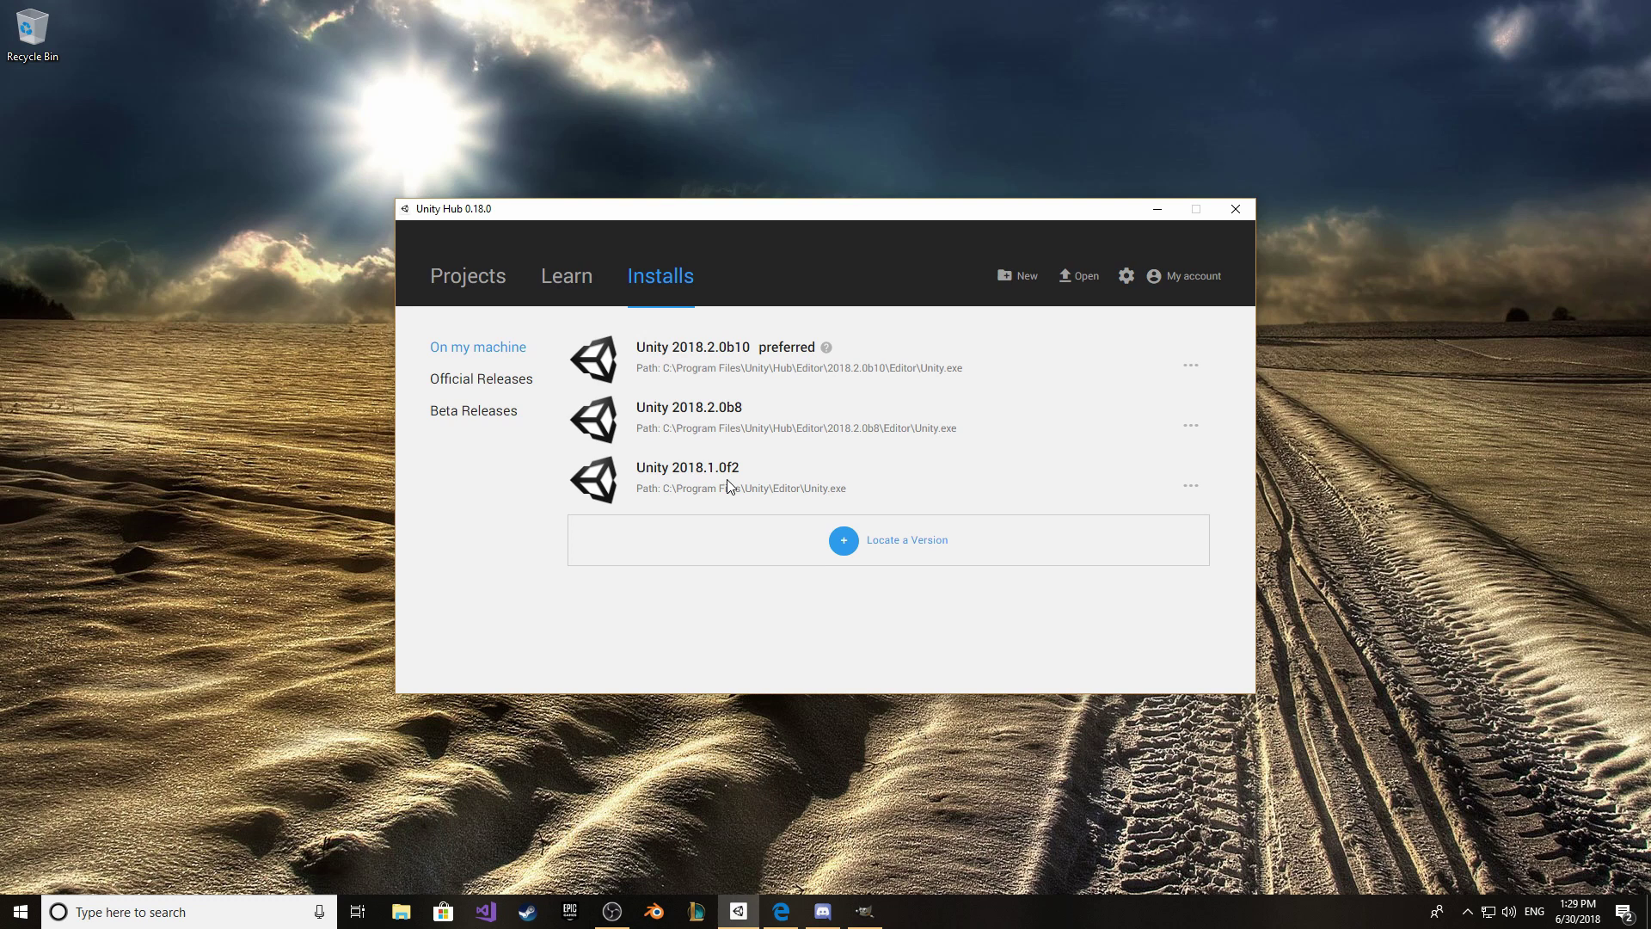
# Step: Filter Unity Hub to beta releases and create a new project named HDRP
pyautogui.click(488, 412)
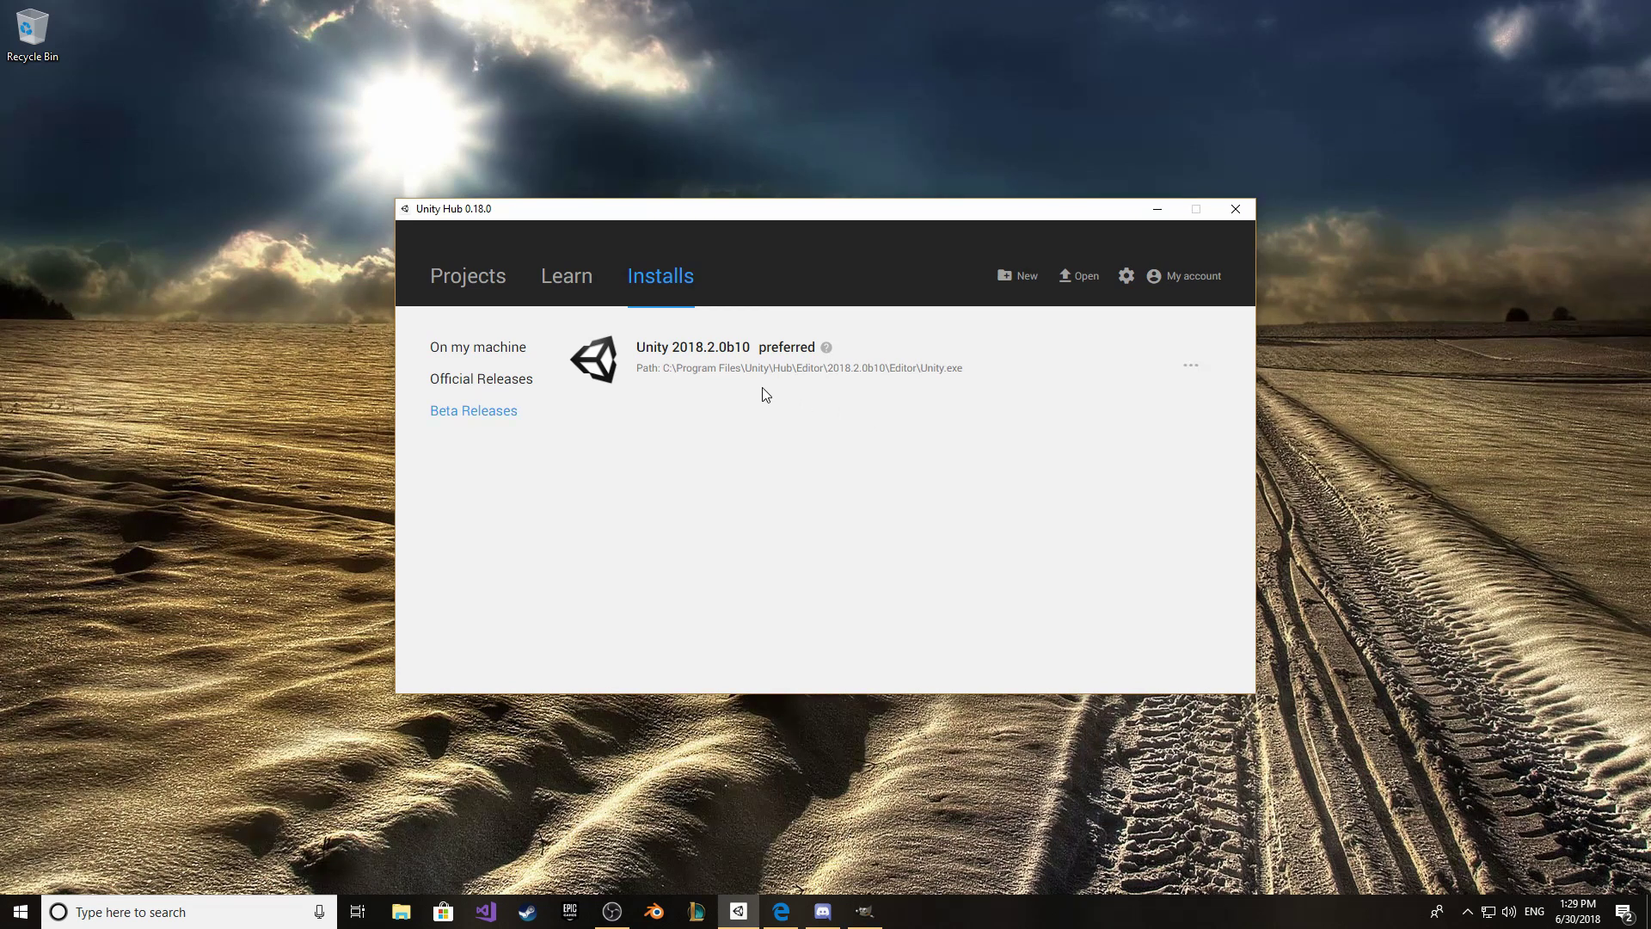
pyautogui.click(1019, 276)
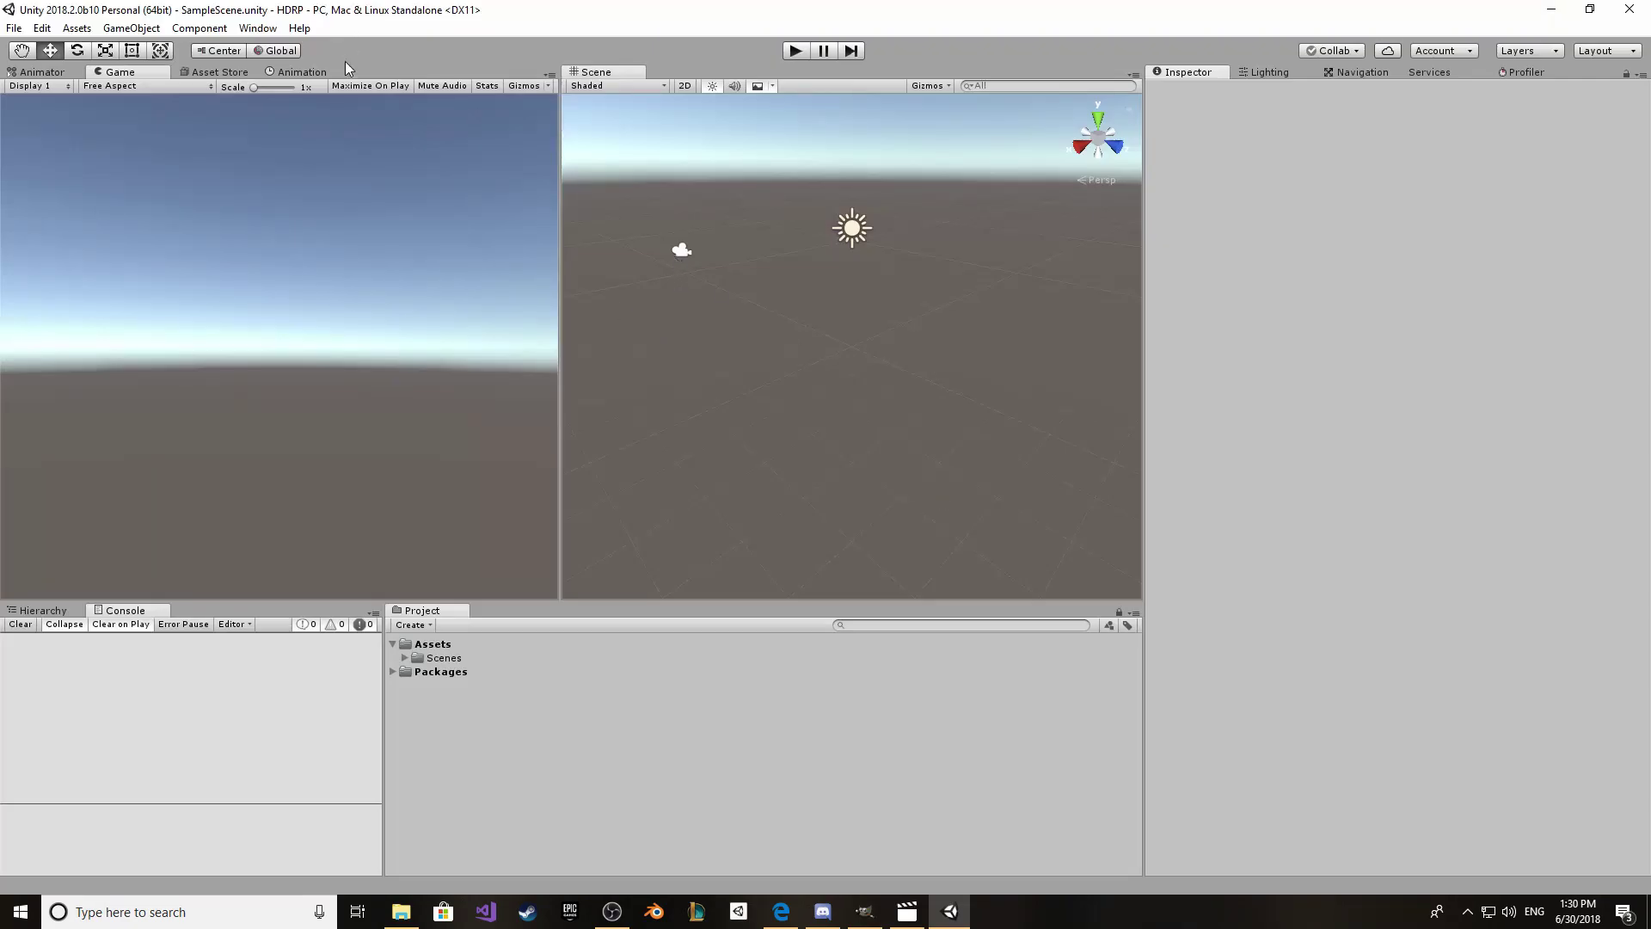
# Step: Install the Render-pipelines.high-definition 2.0.4 package from the Package Manager's All list
pyautogui.click(257, 27)
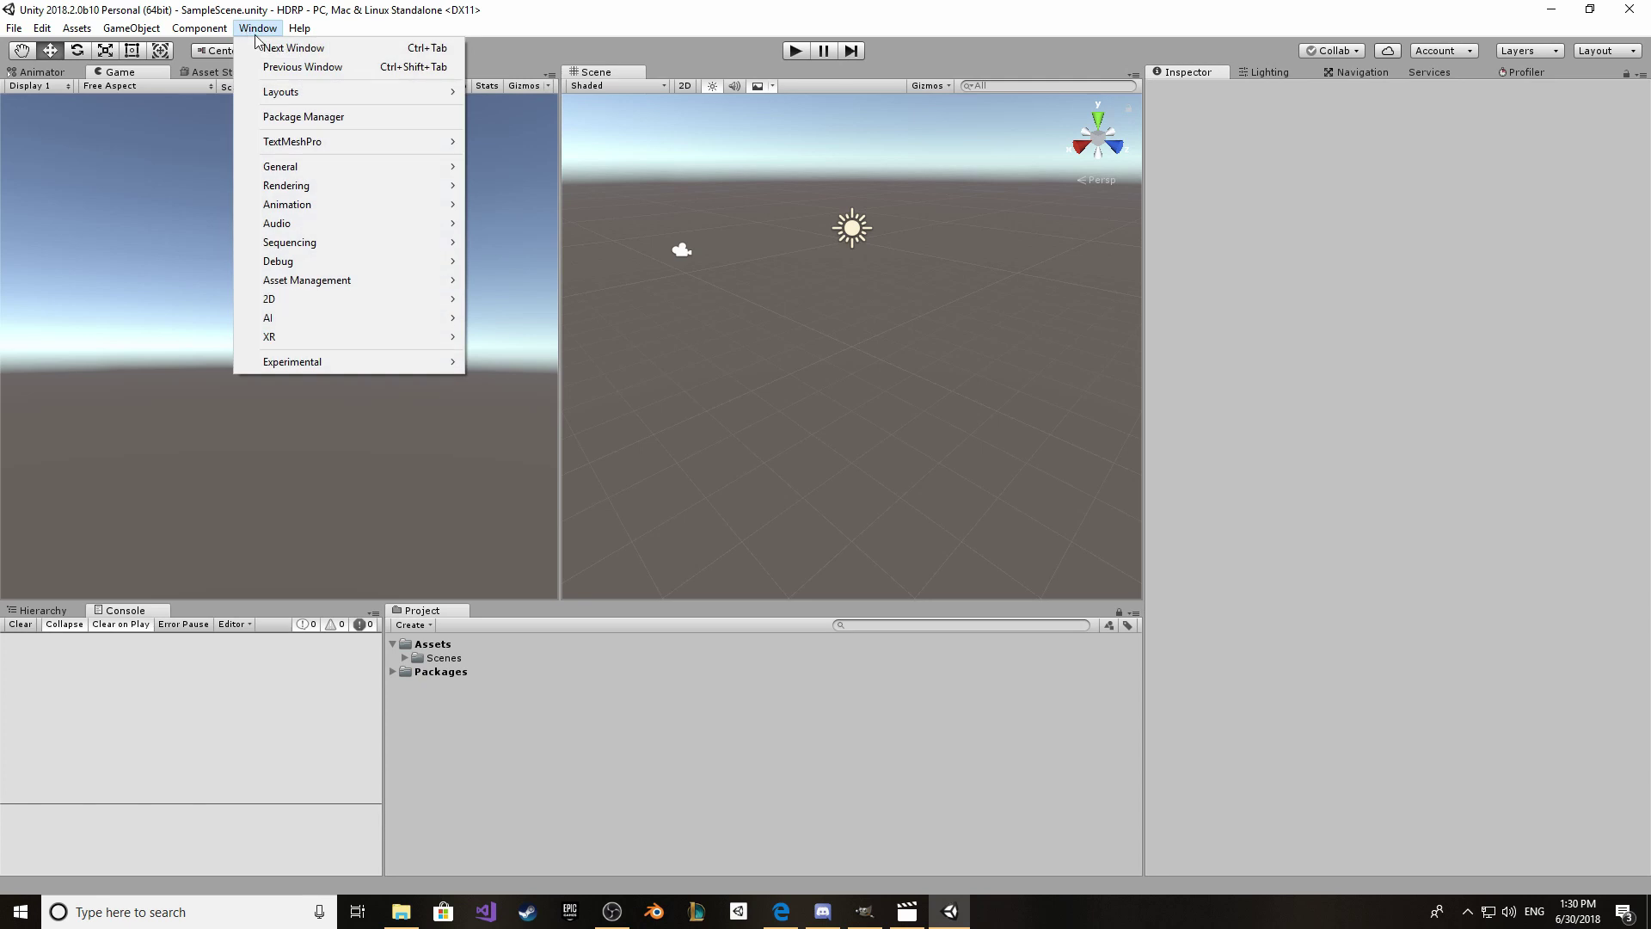
pyautogui.click(310, 117)
pyautogui.click(497, 95)
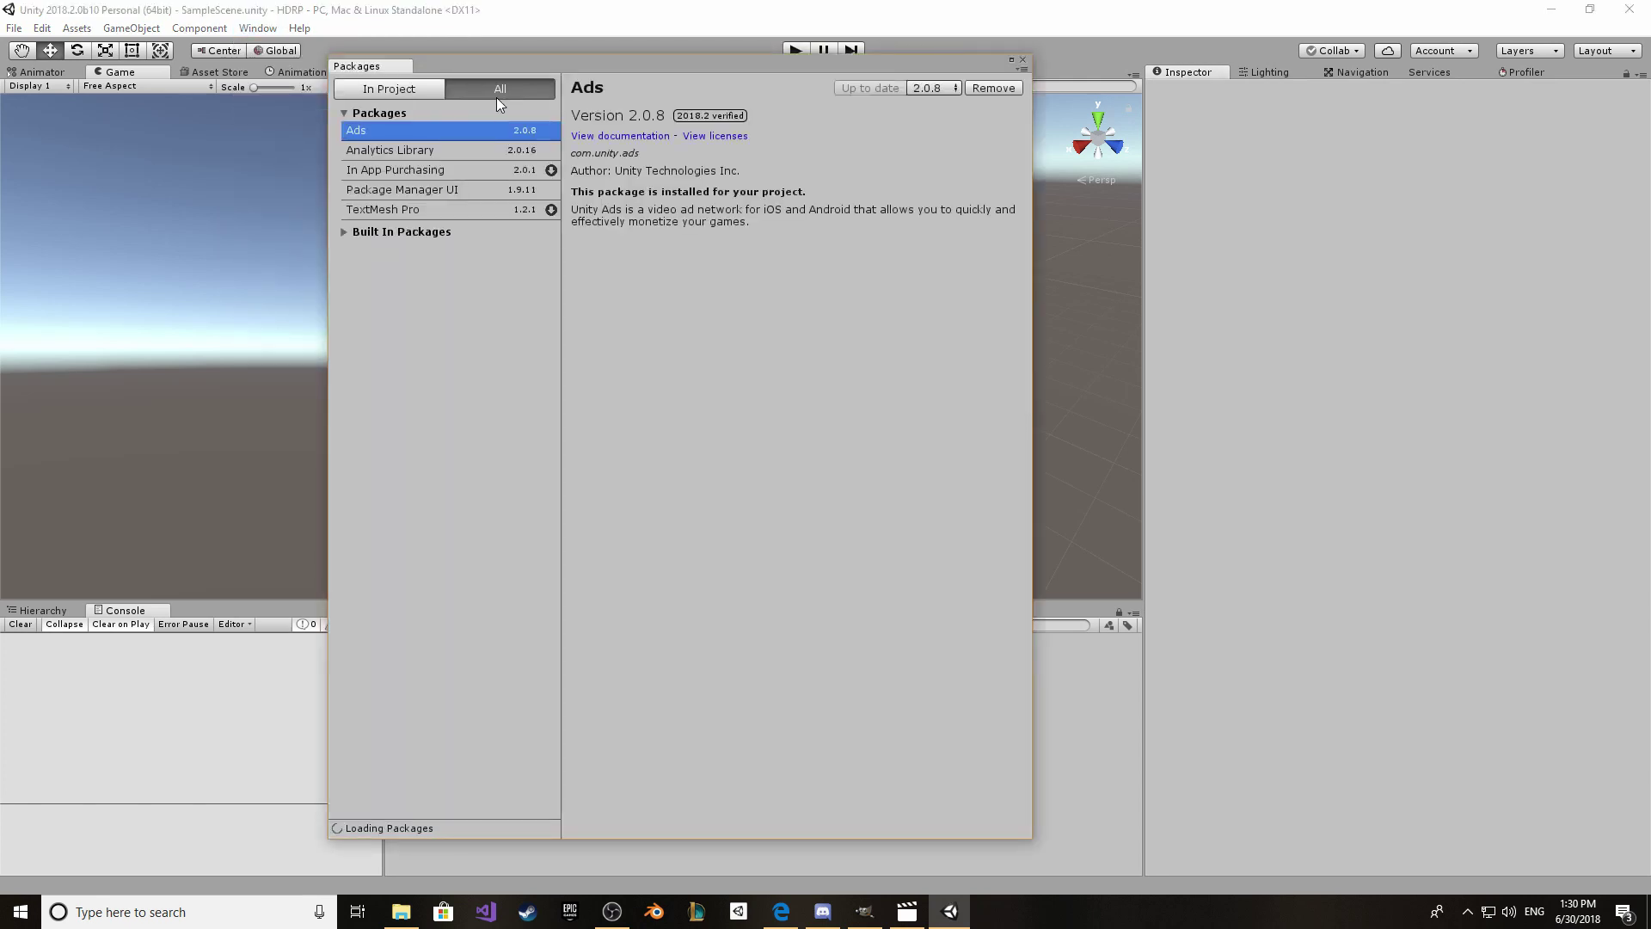
pyautogui.click(411, 568)
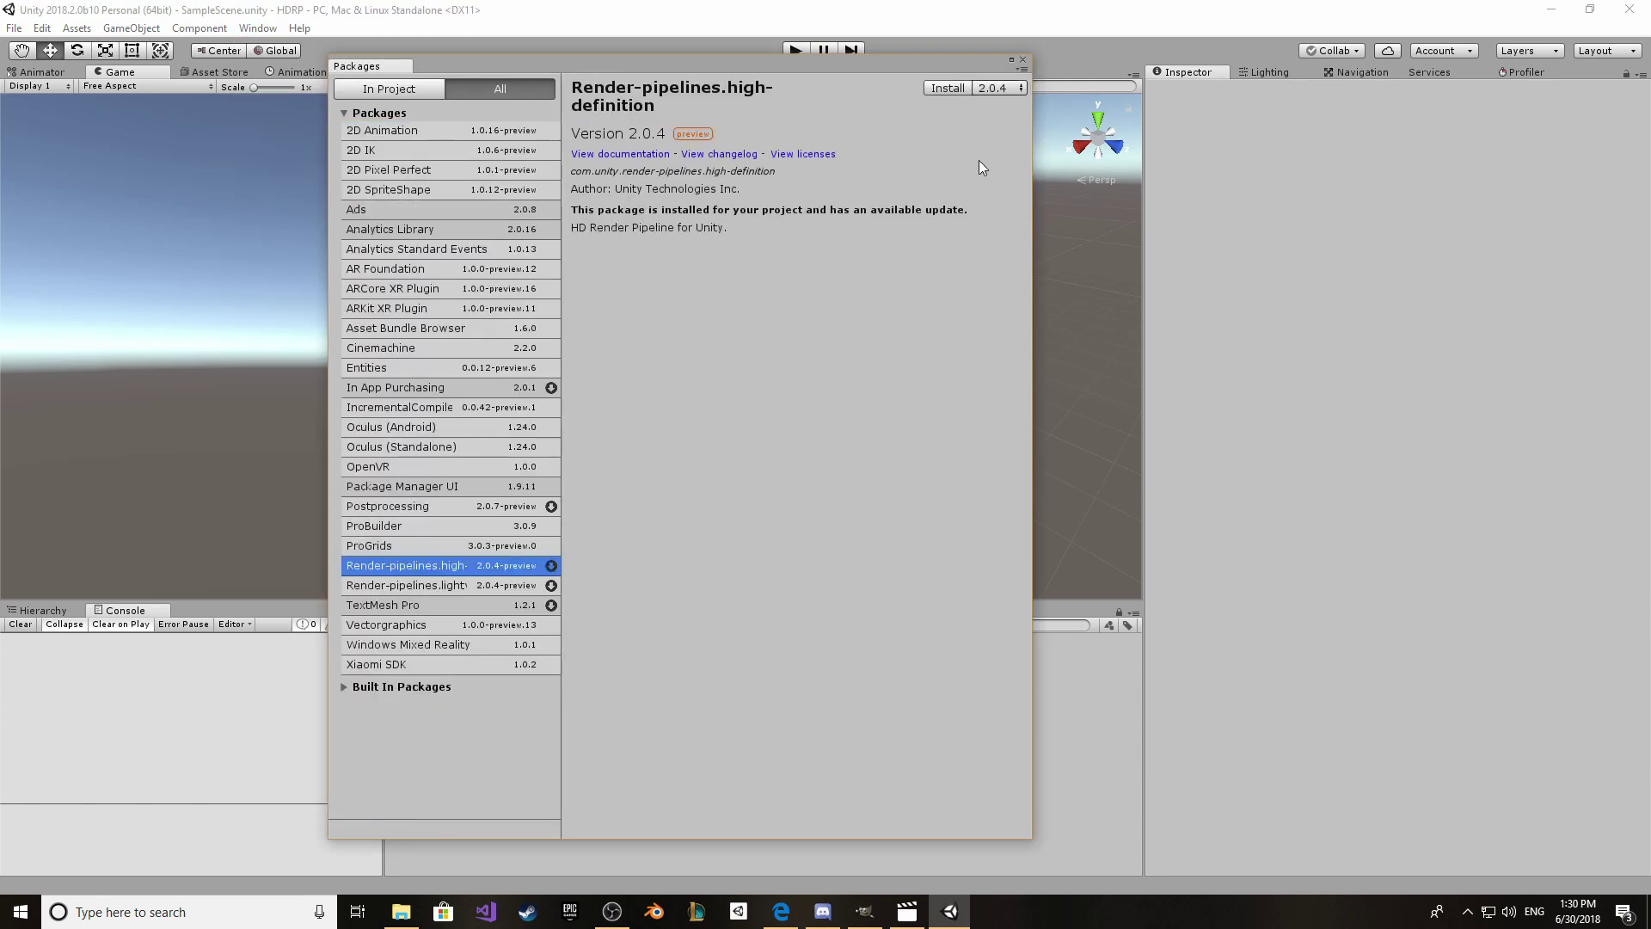
pyautogui.click(998, 92)
pyautogui.click(813, 229)
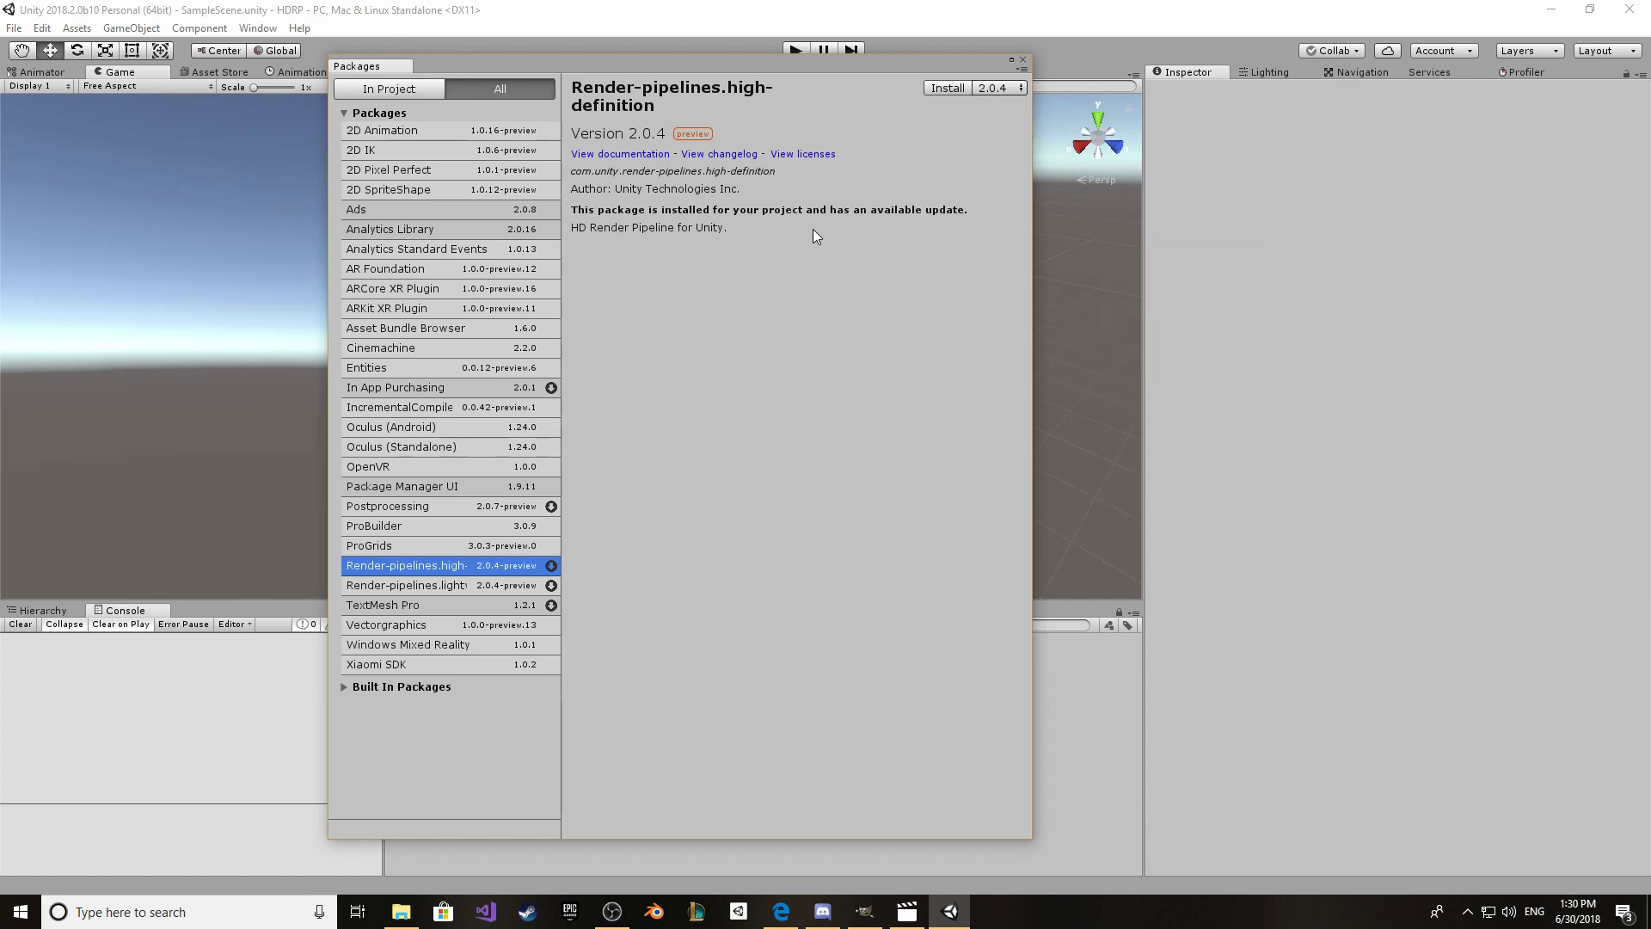
pyautogui.click(944, 91)
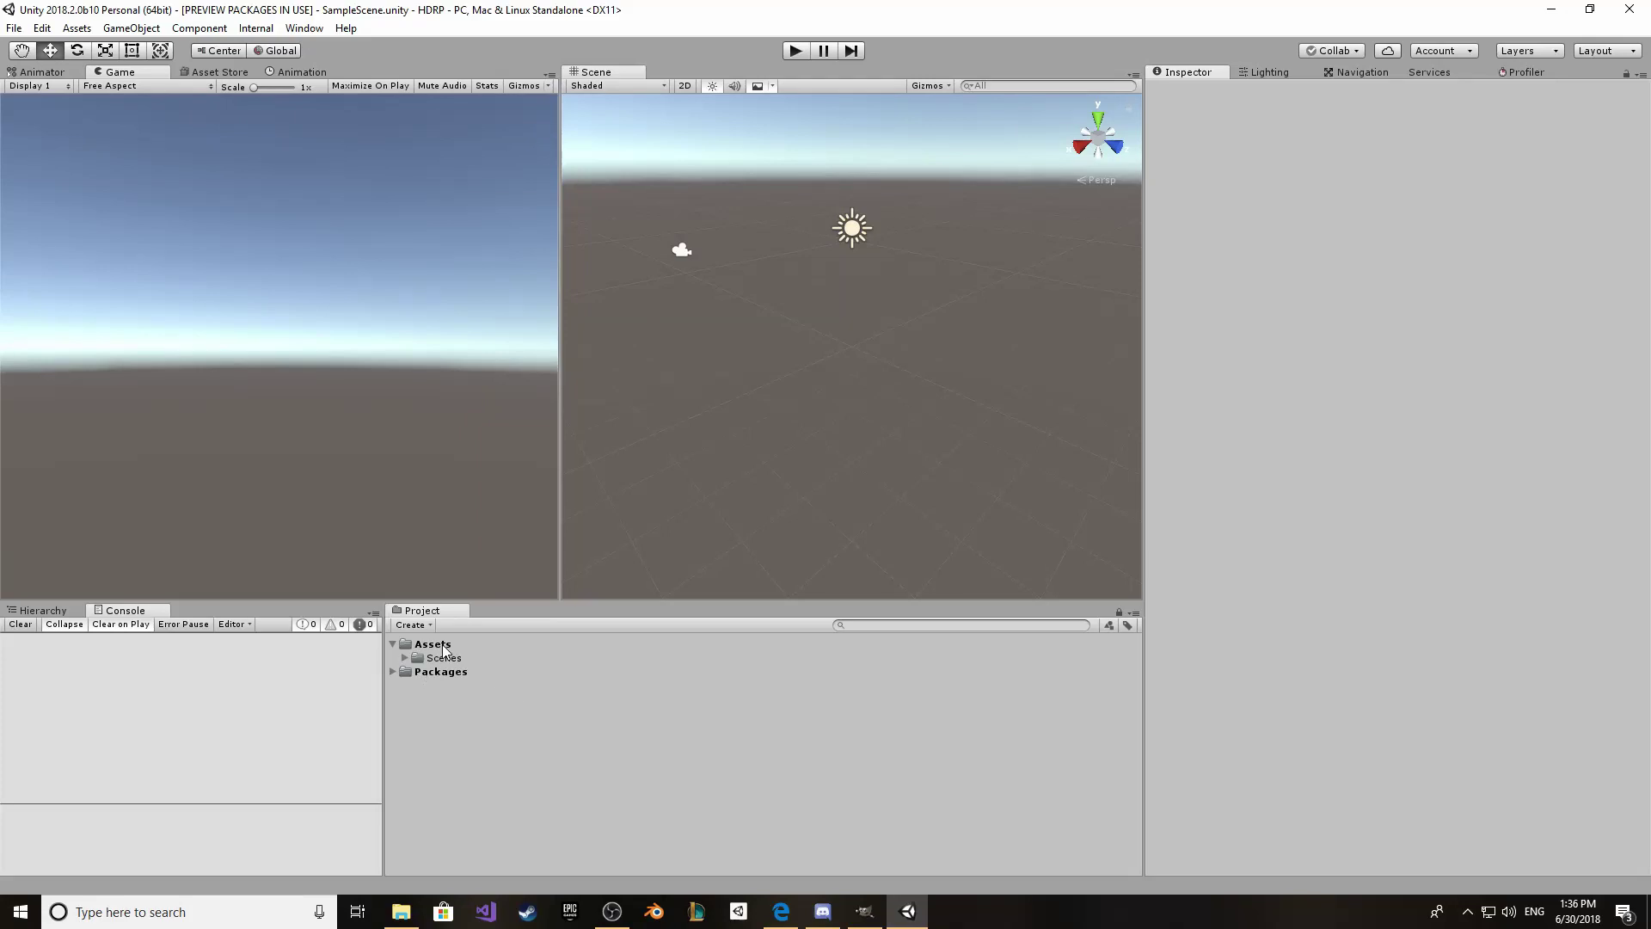
# Step: Create an HD Render Pipeline asset in Assets named HDRP
pyautogui.rightClick(443, 647)
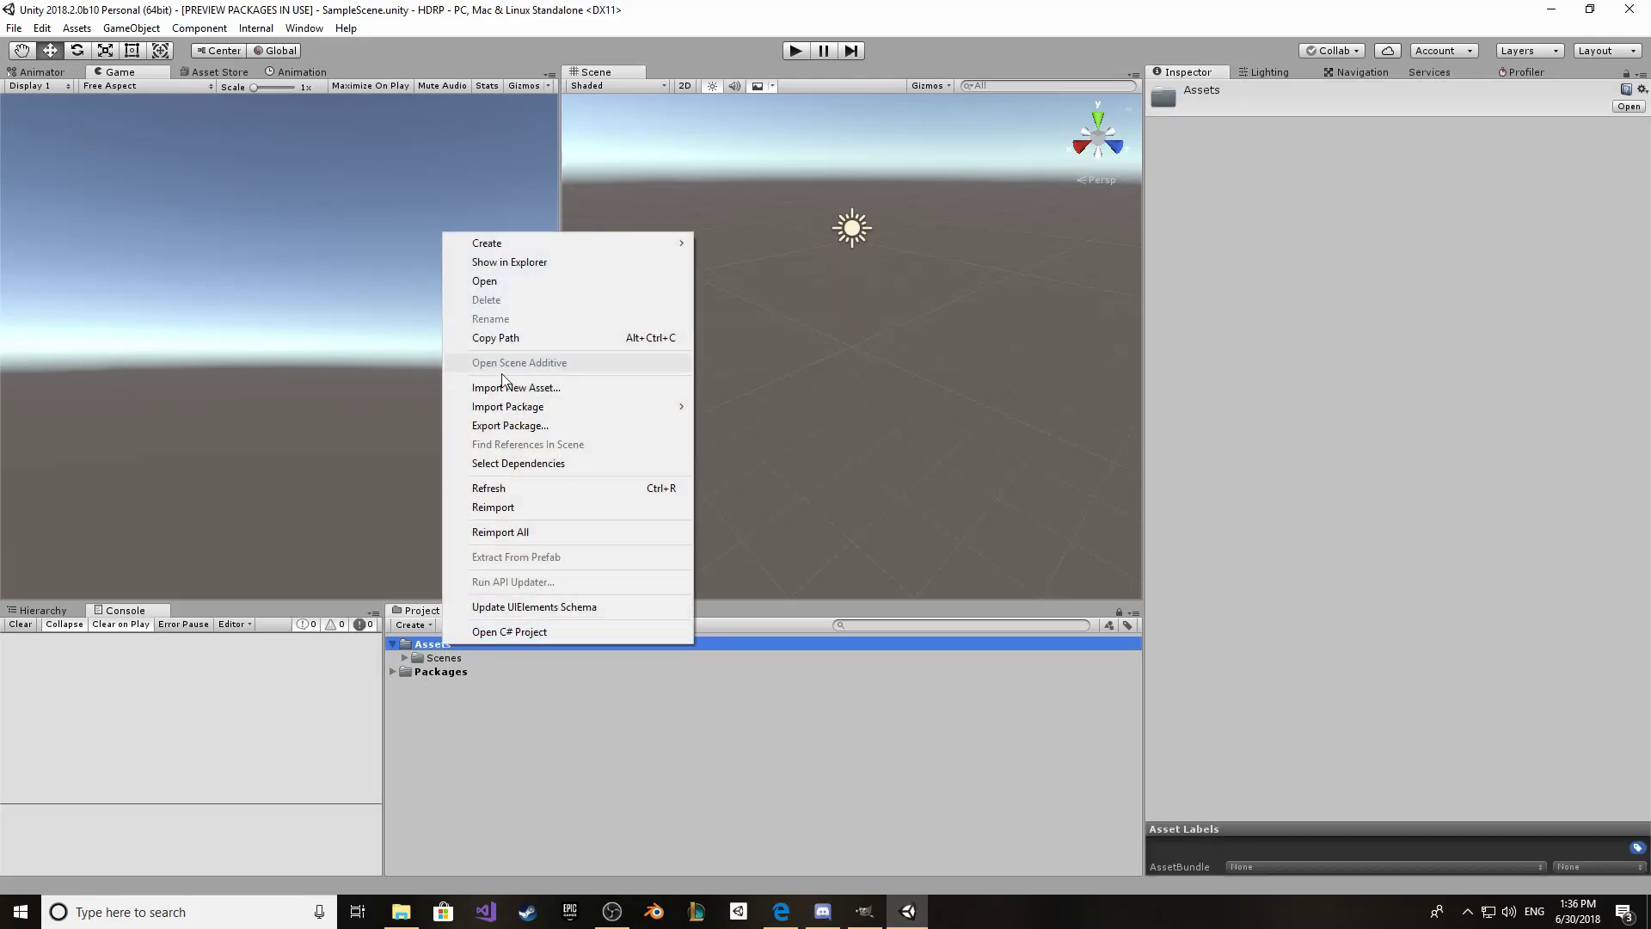
pyautogui.moveTo(513, 244)
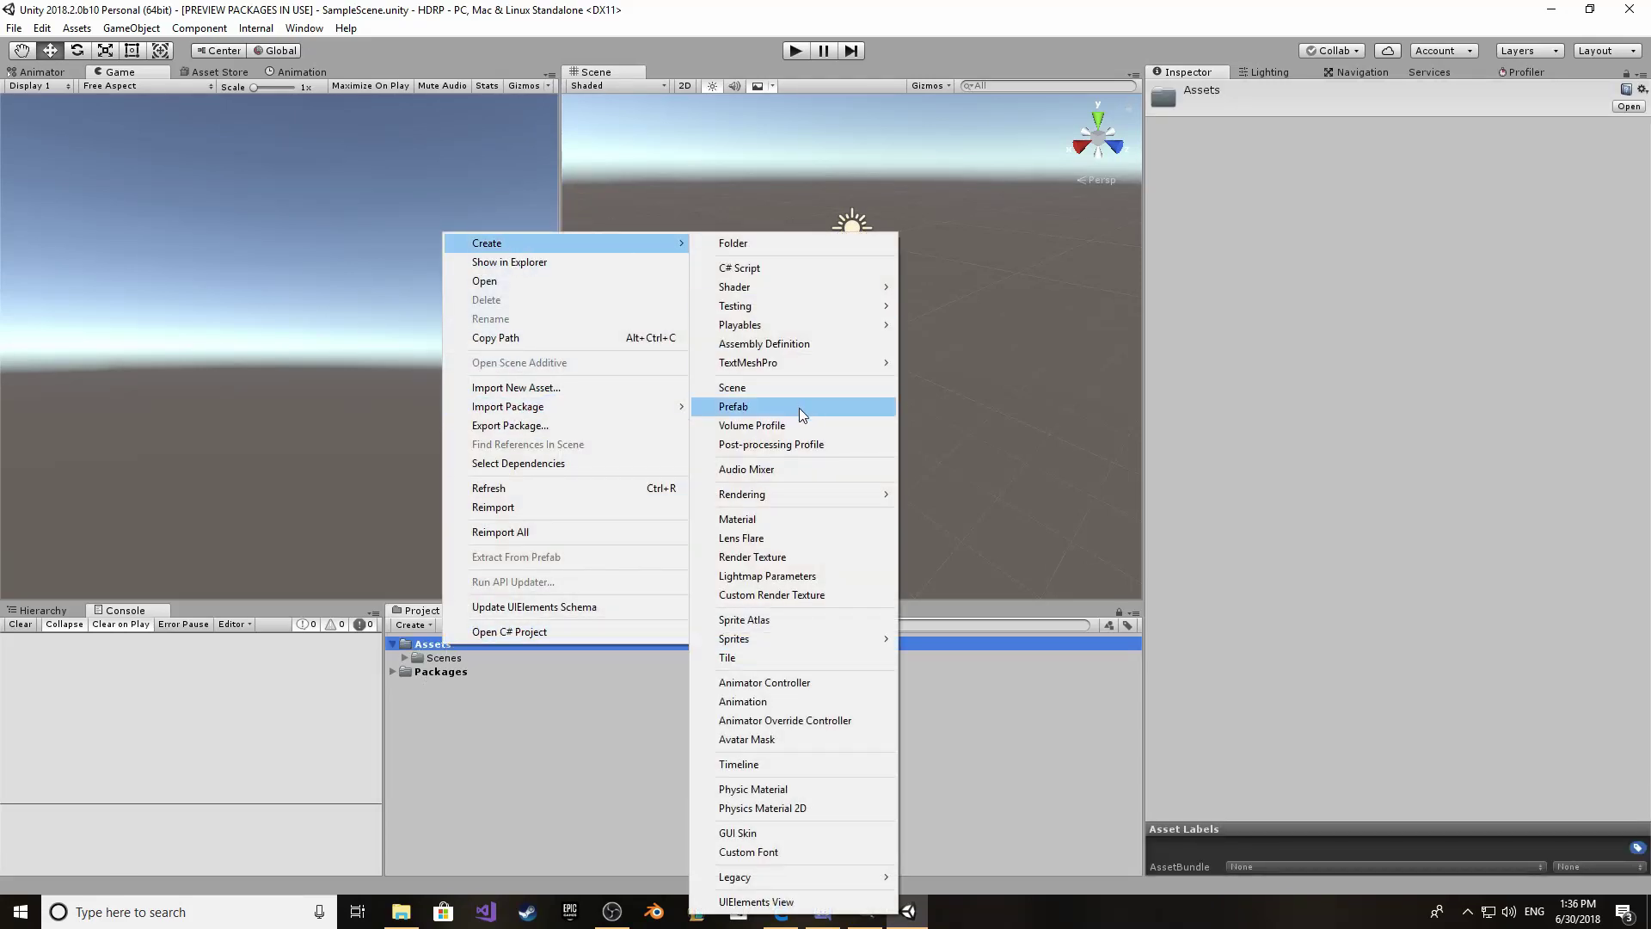
pyautogui.moveTo(802, 491)
pyautogui.click(966, 495)
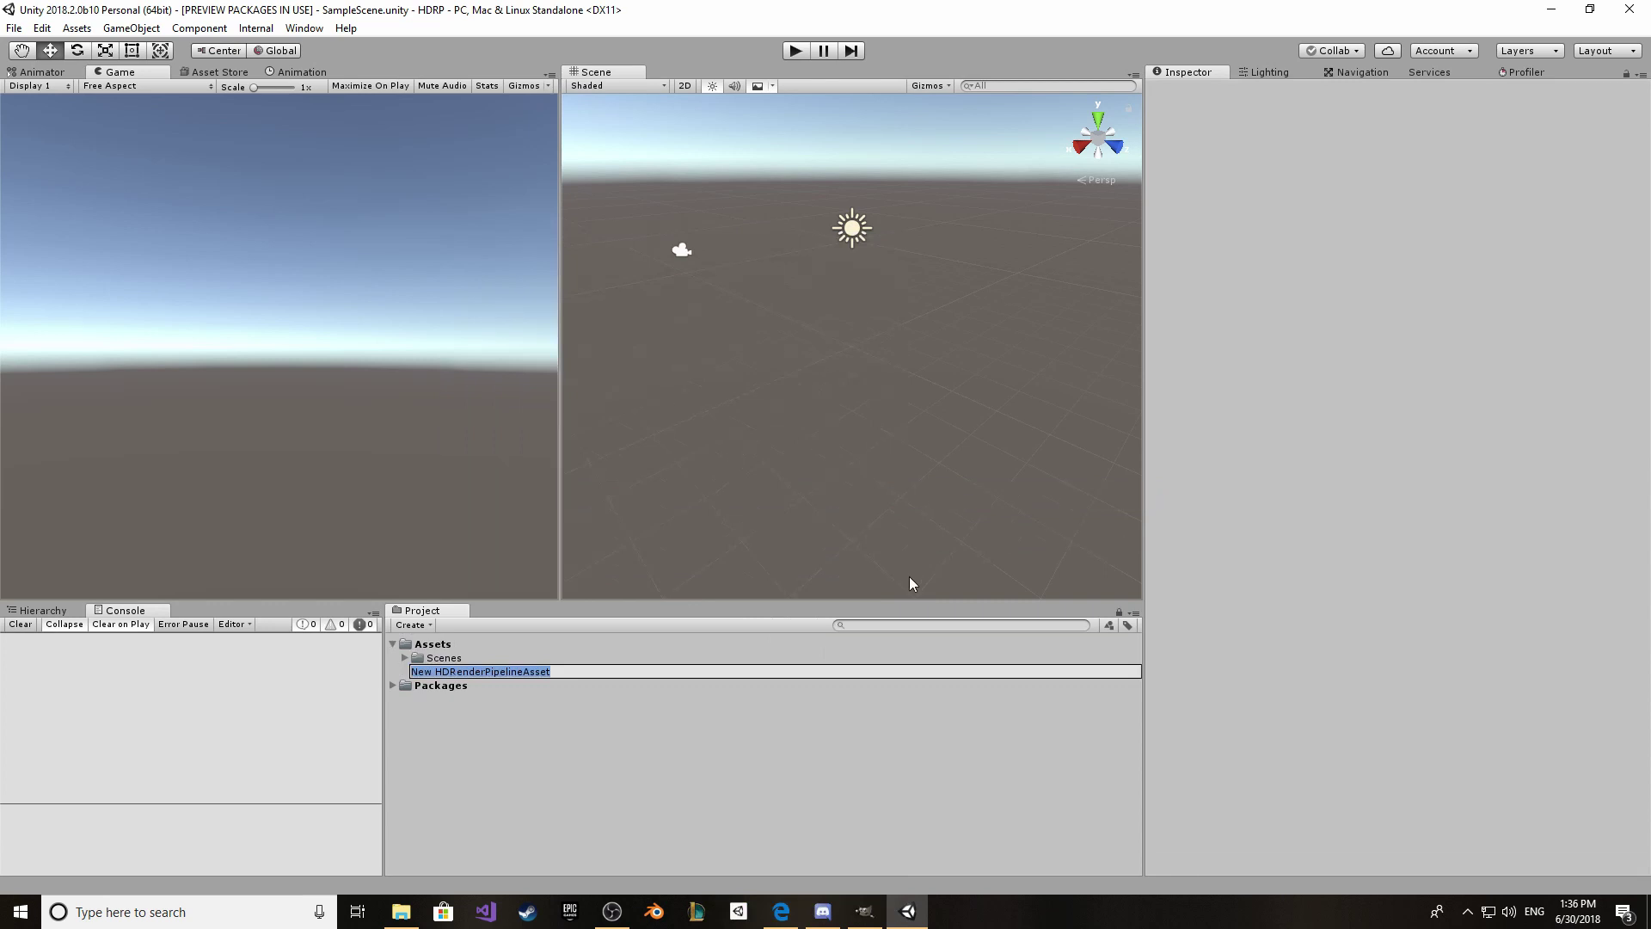
pyautogui.write('HDRP')
pyautogui.press('Return')
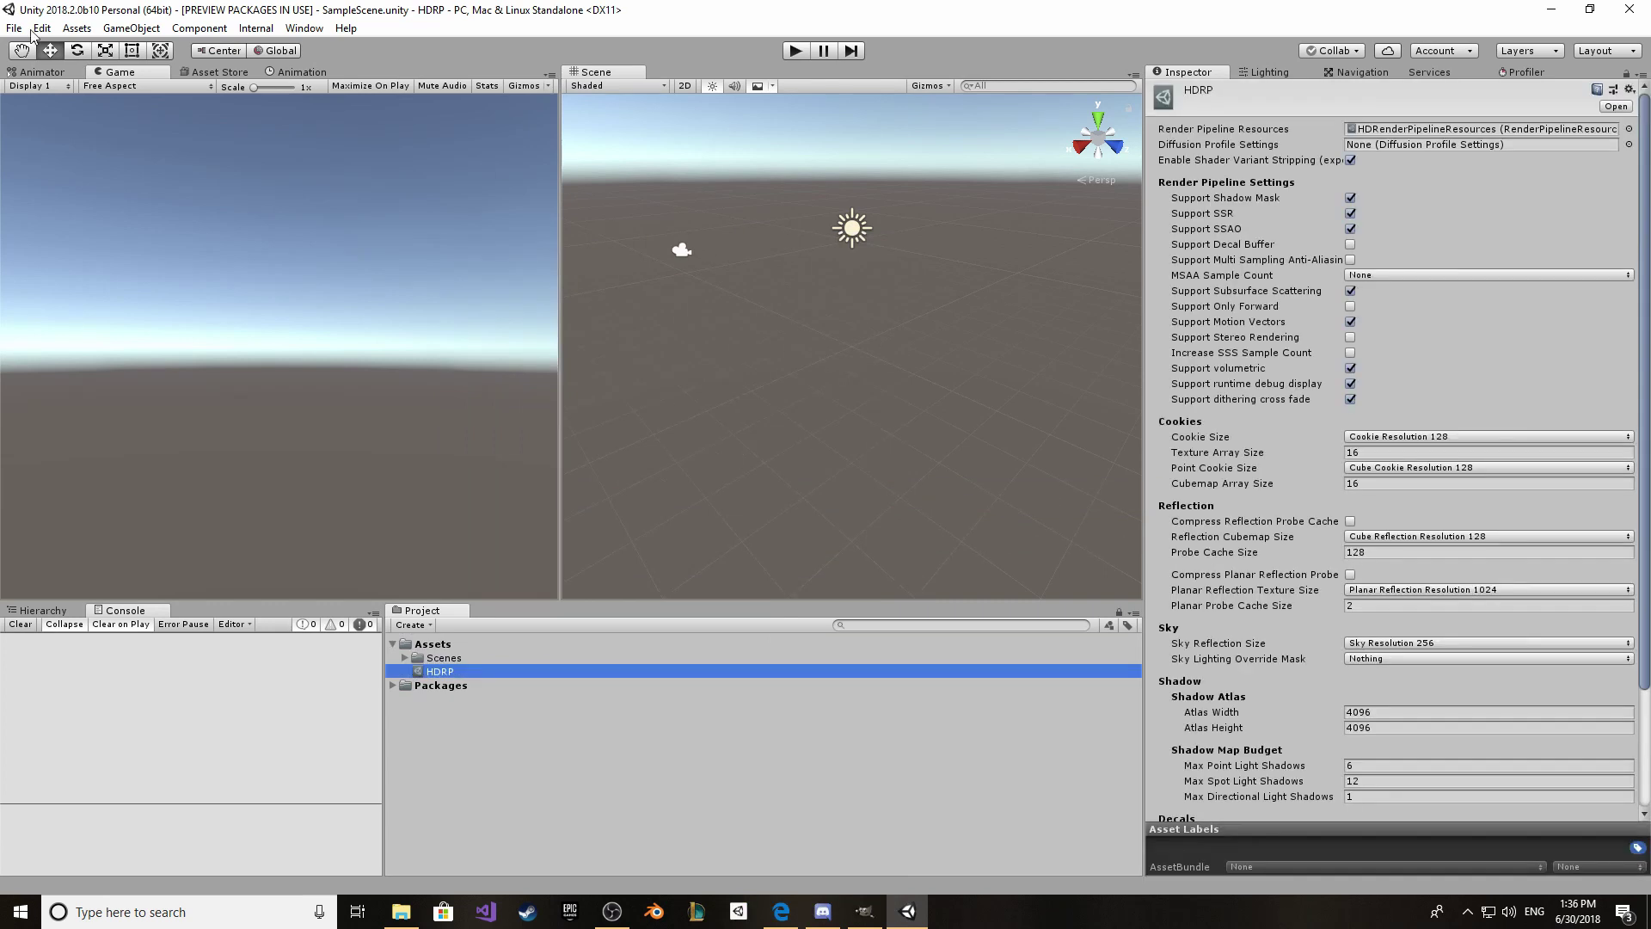
# Step: Assign the HDRP asset as the scriptable render pipeline in Graphics settings
pyautogui.click(41, 27)
pyautogui.moveTo(154, 446)
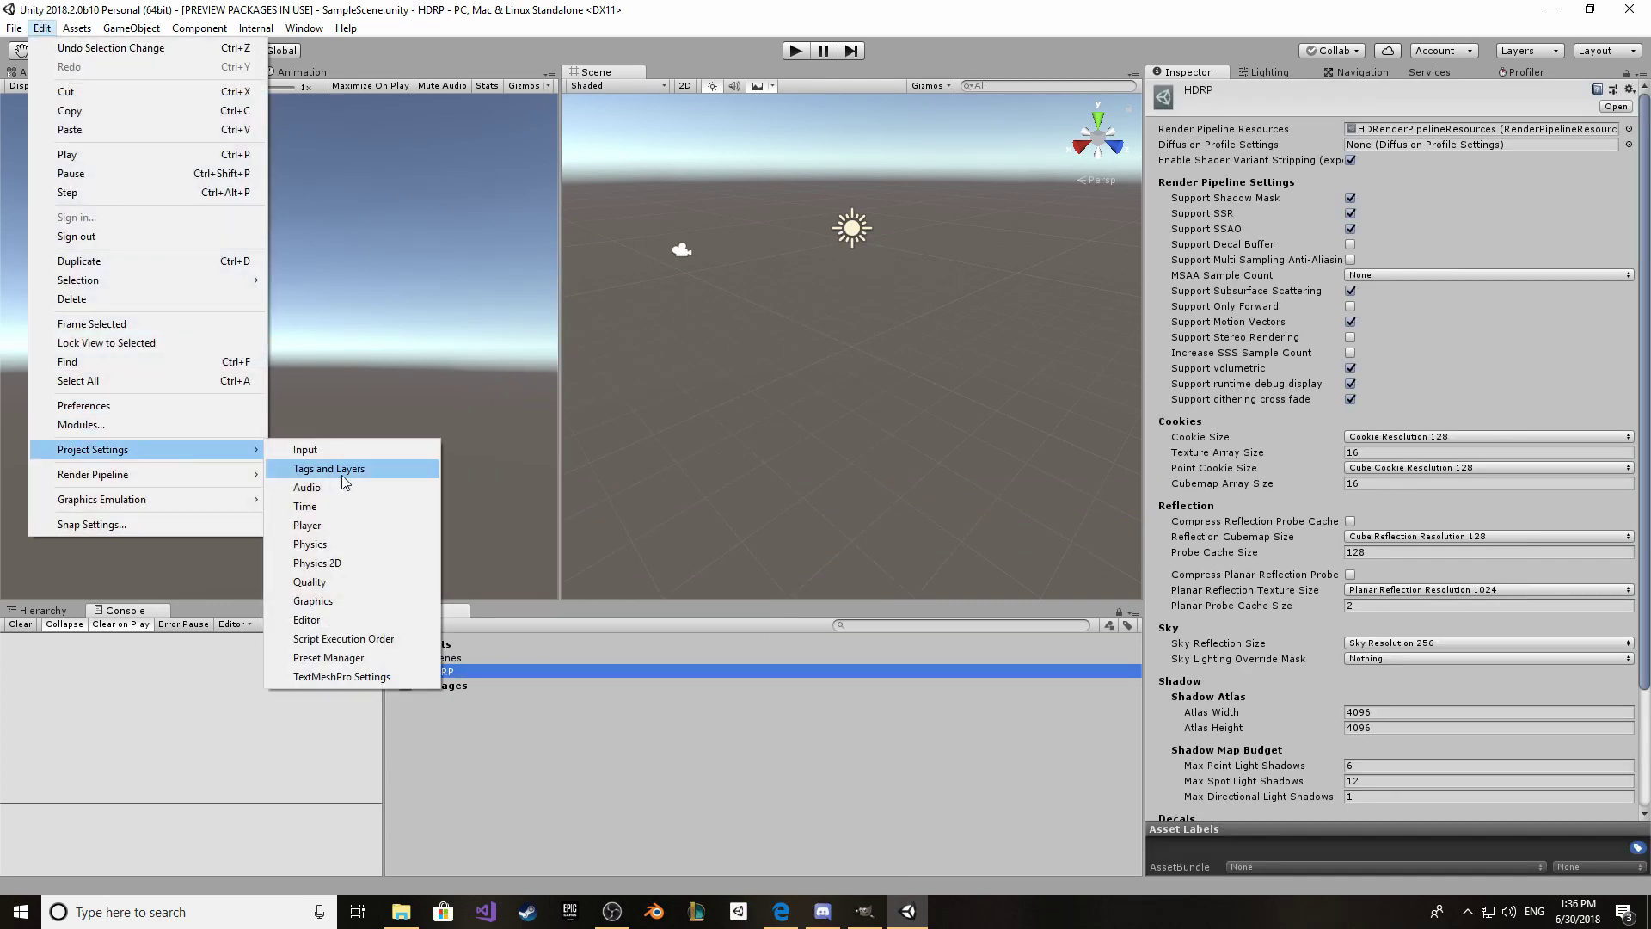
pyautogui.click(349, 604)
pyautogui.moveTo(459, 673); pyautogui.dragTo(1194, 151)
pyautogui.click(41, 28)
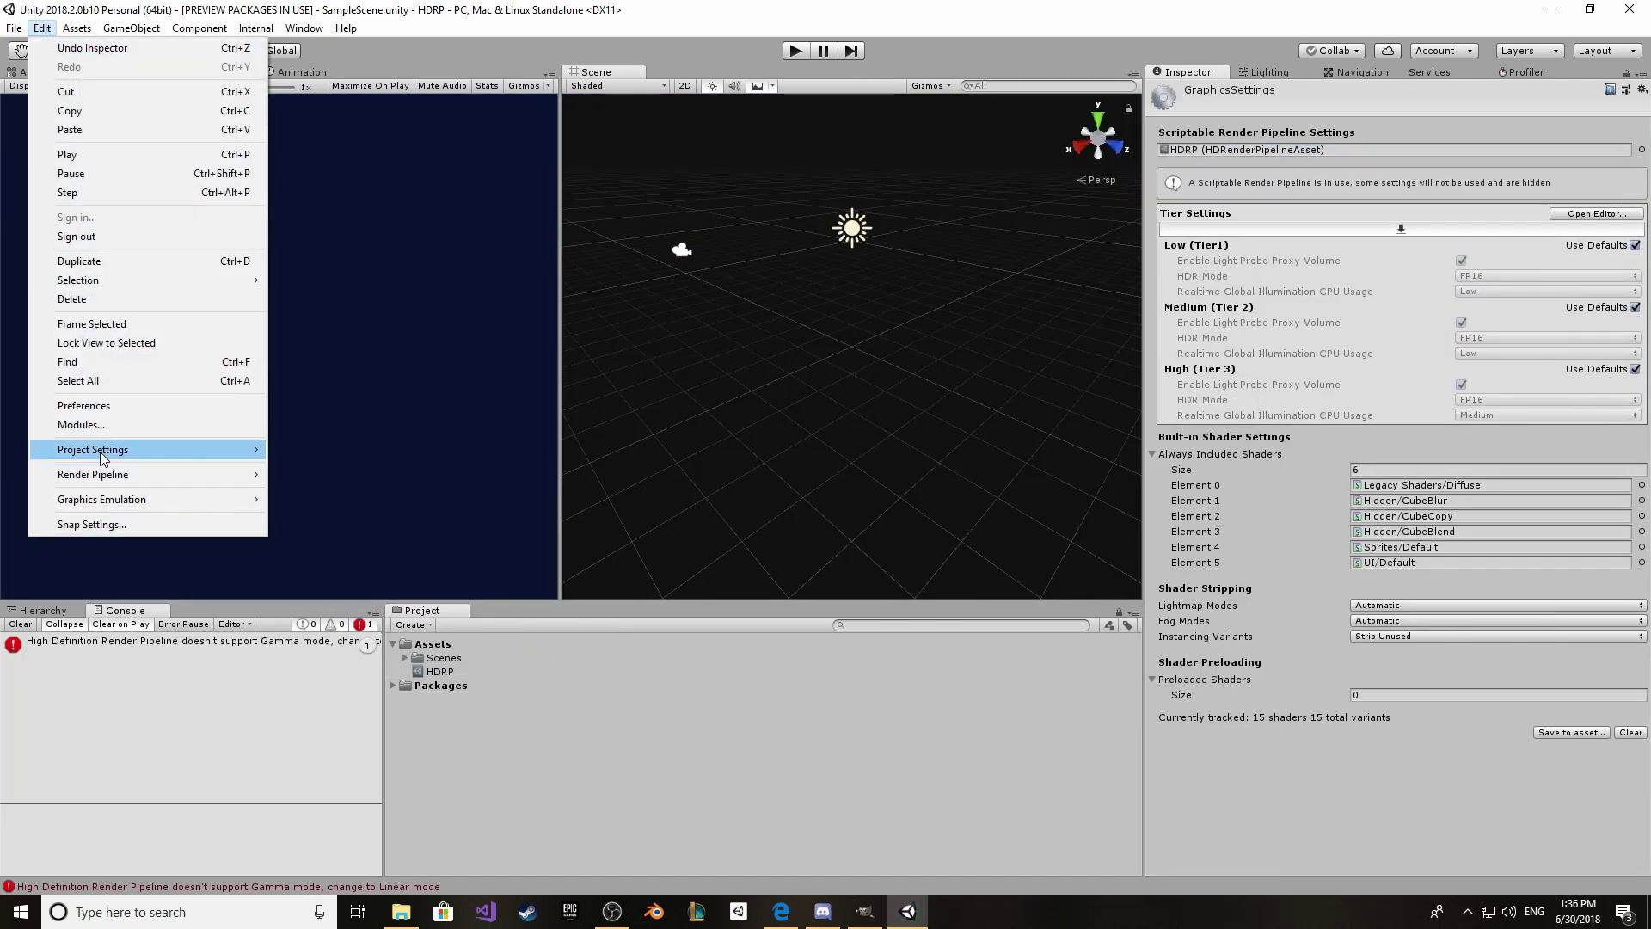
# Step: Change the Player settings' Color Space from Gamma to Linear
pyautogui.moveTo(158, 450)
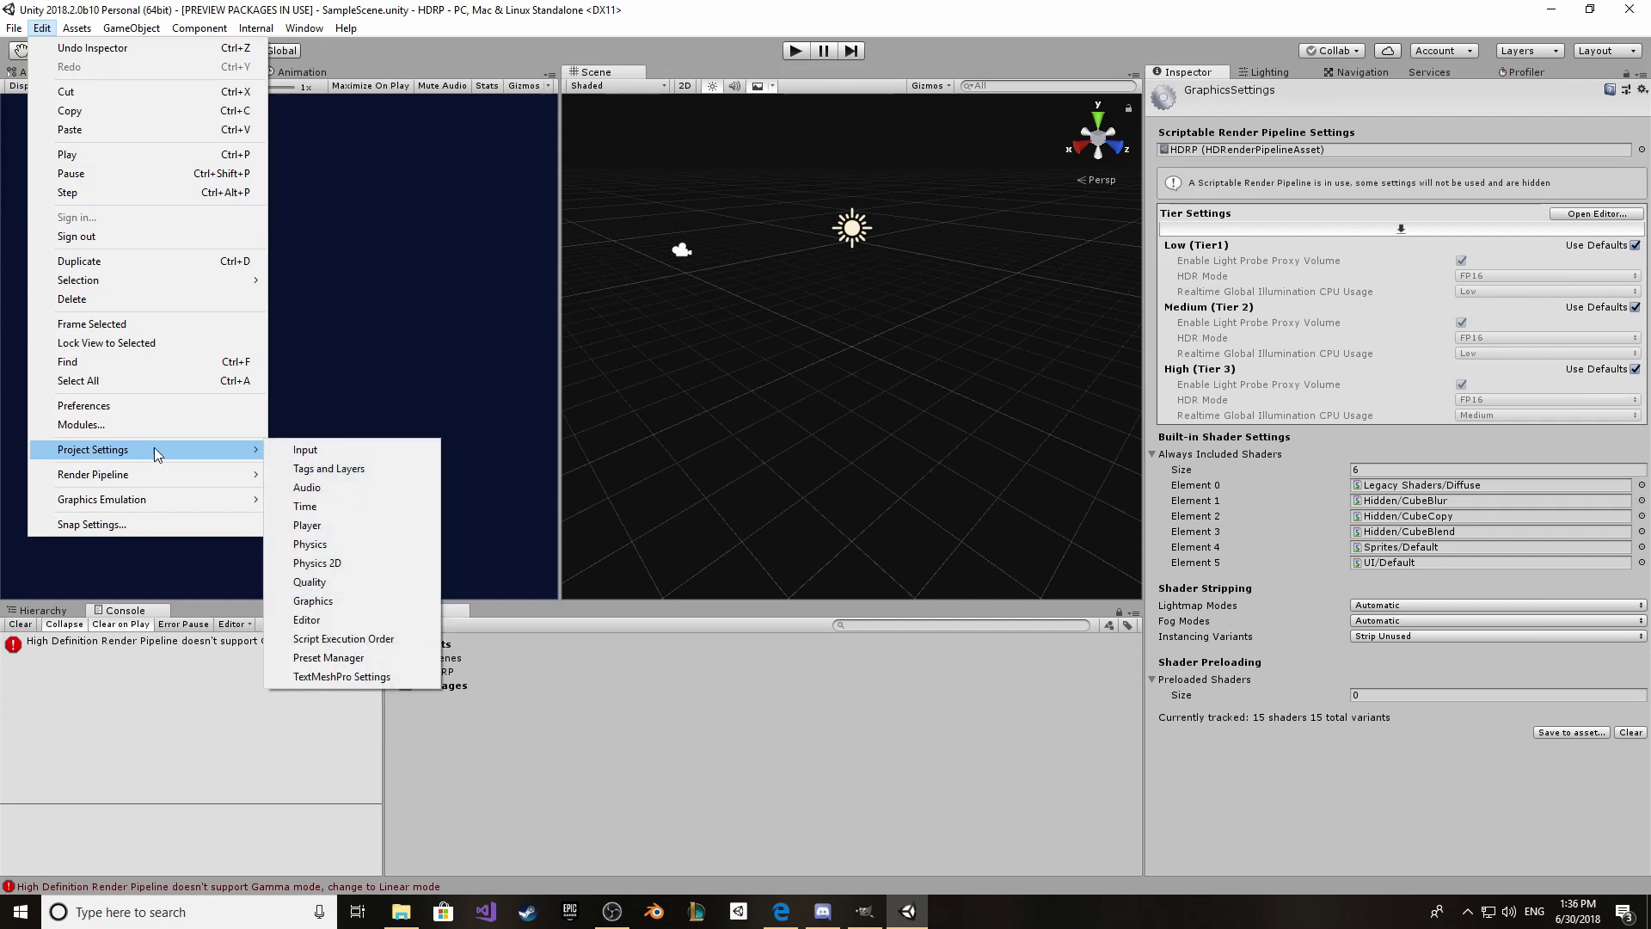
pyautogui.click(331, 527)
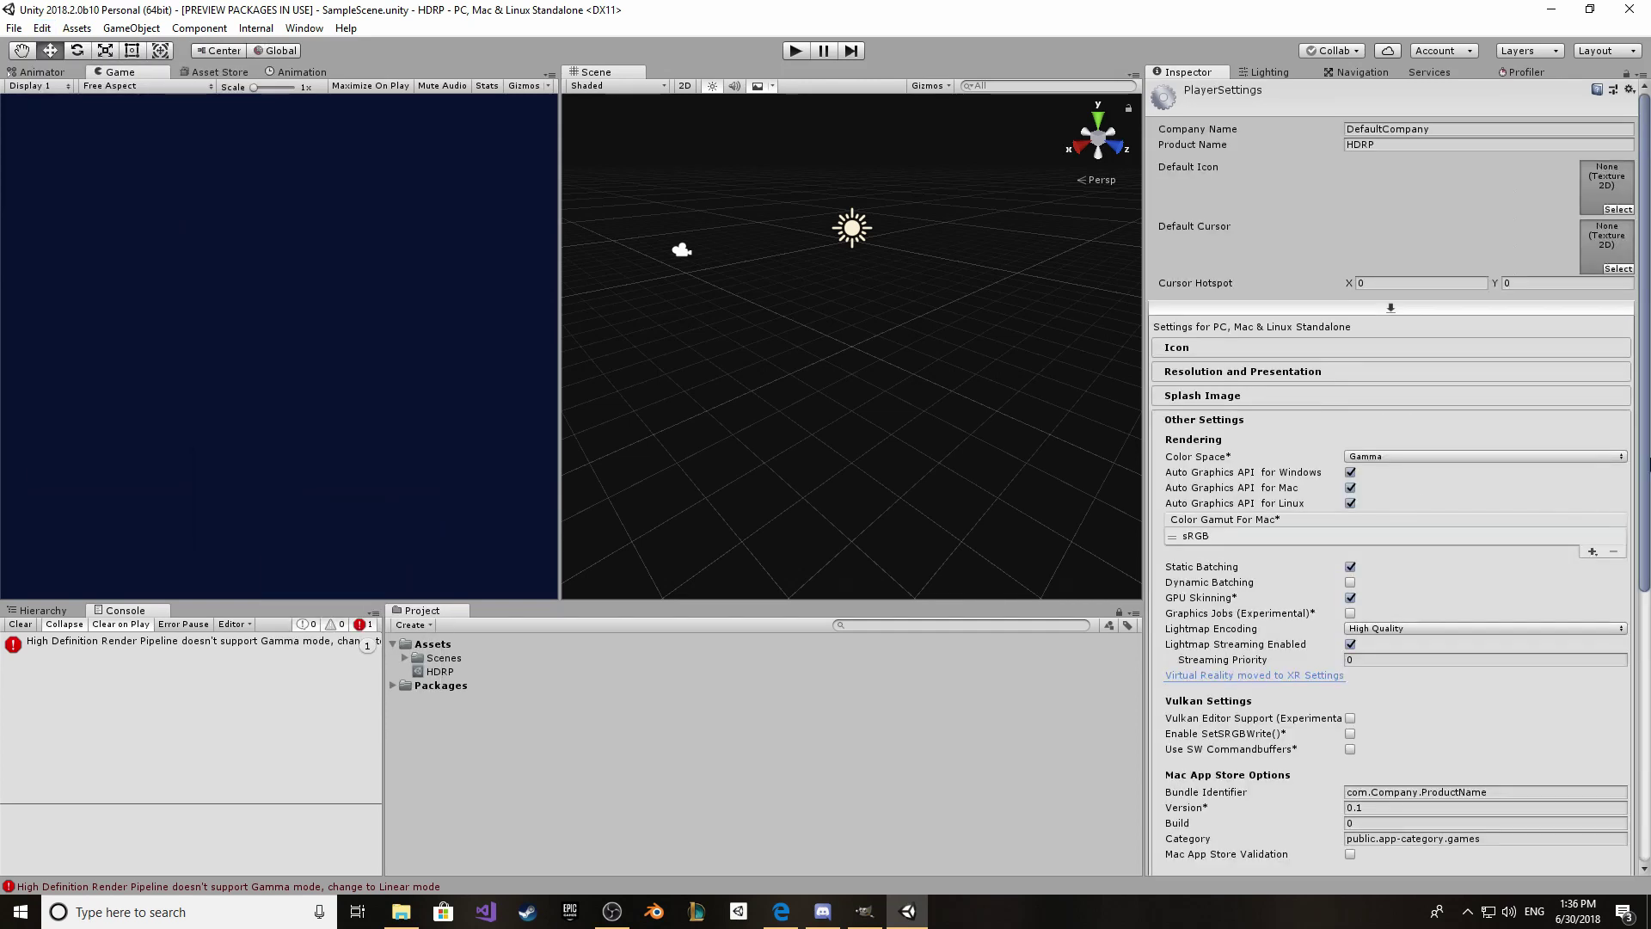
pyautogui.click(1457, 456)
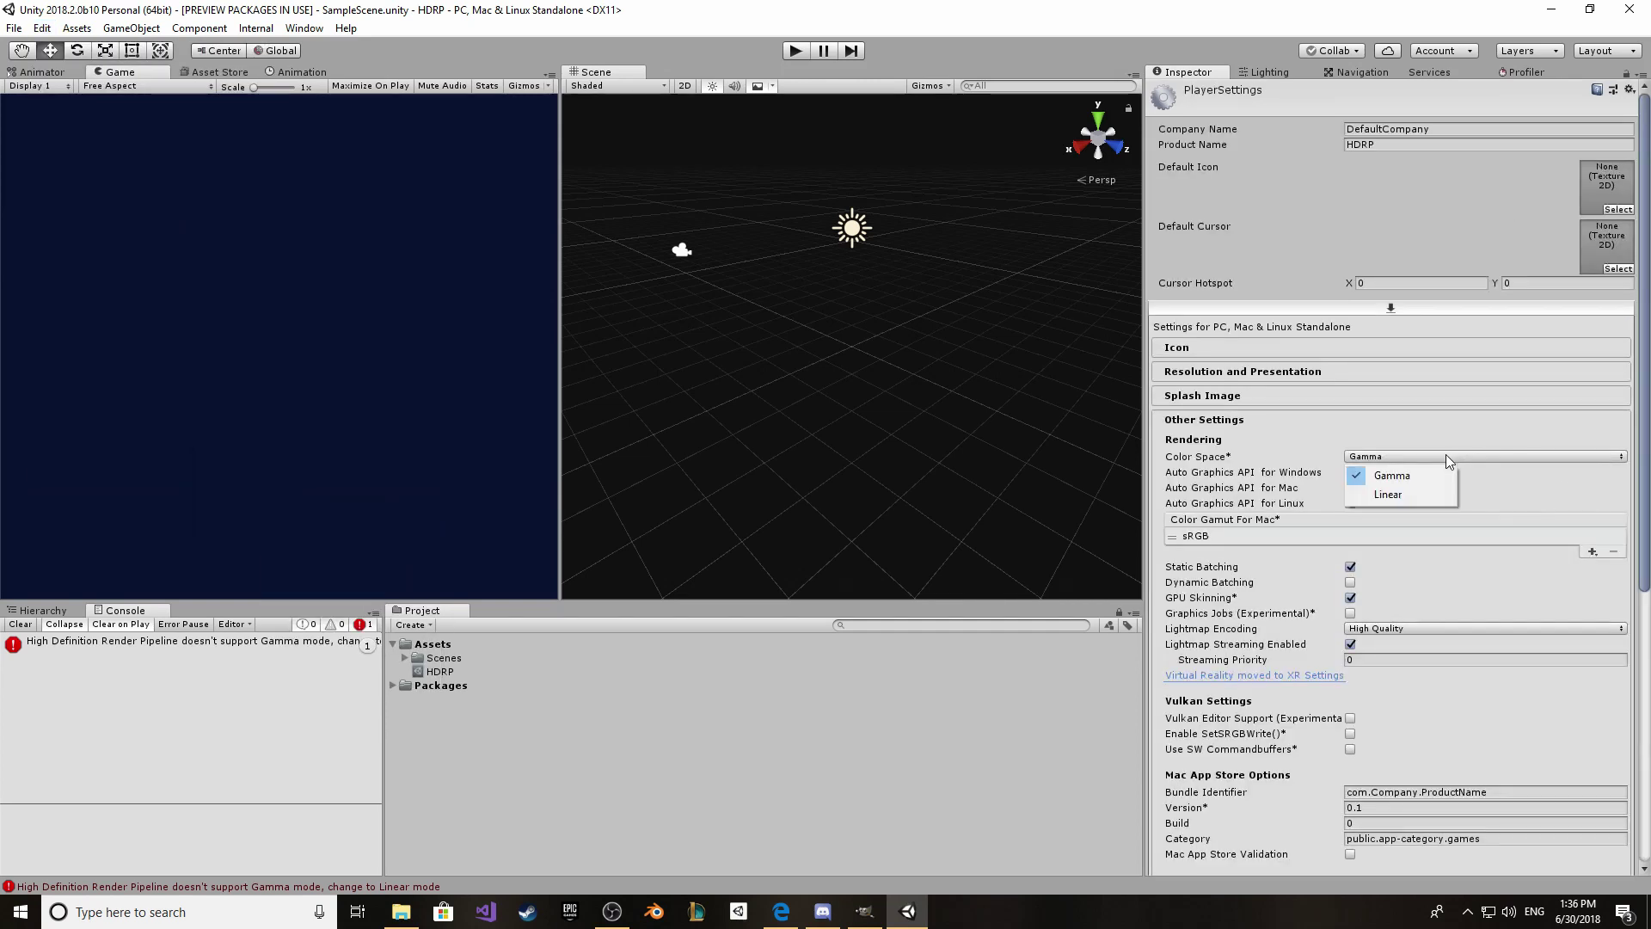
pyautogui.click(1412, 497)
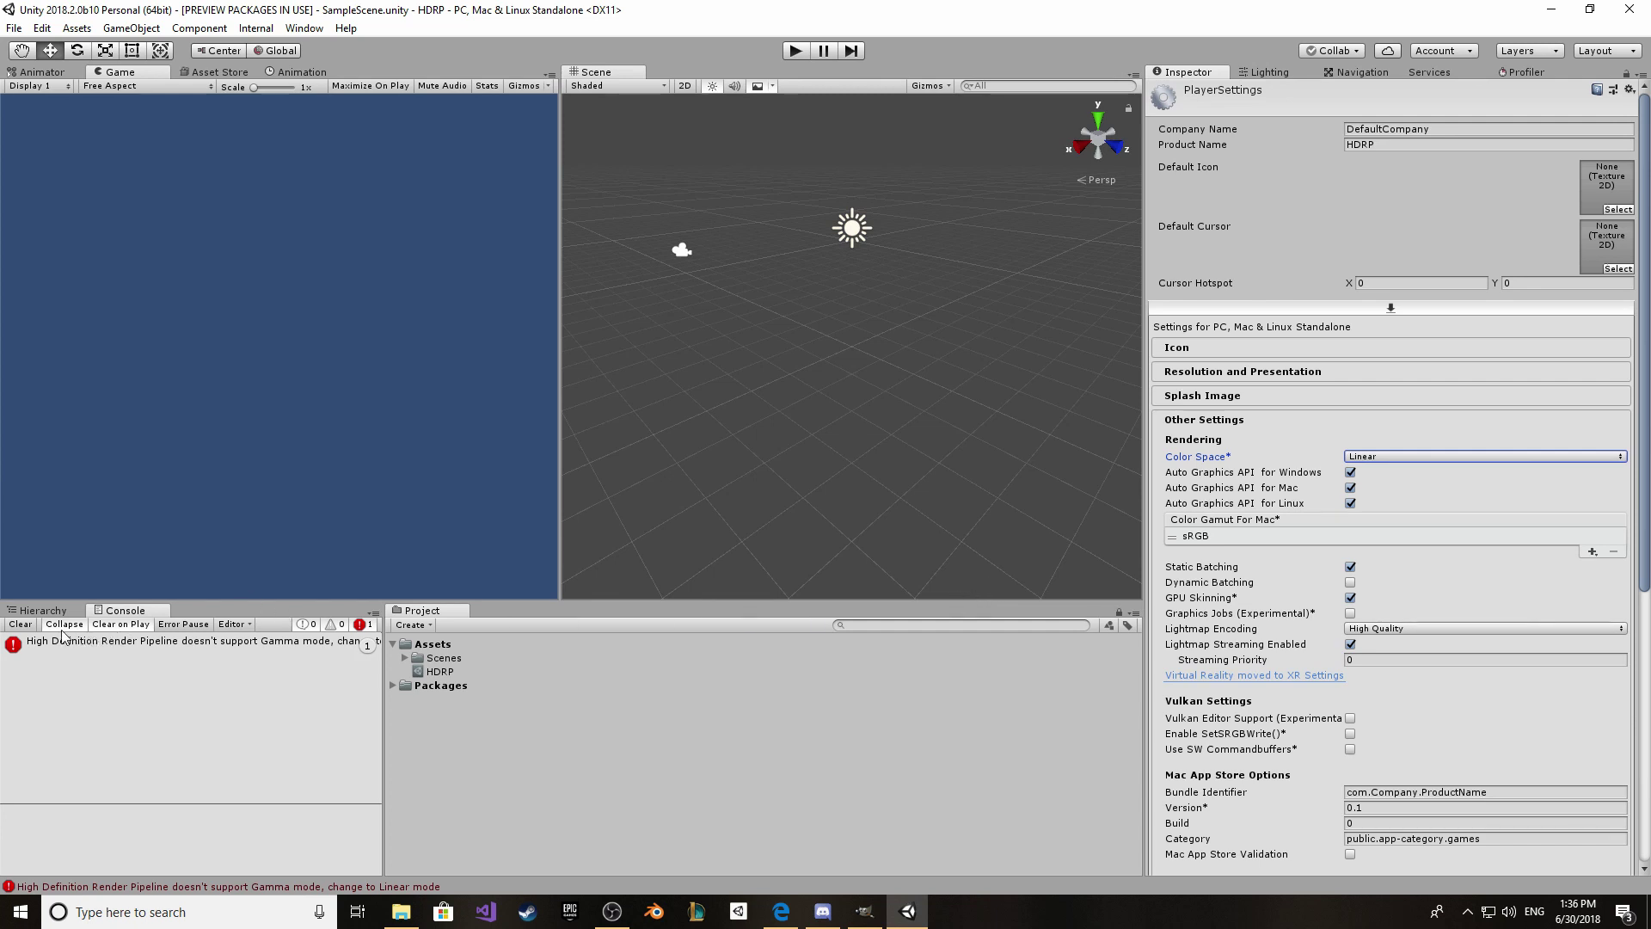
# Step: Clear the console errors, add a Scene Settings object, and orbit to see the procedural sky
pyautogui.click(20, 626)
pyautogui.click(38, 610)
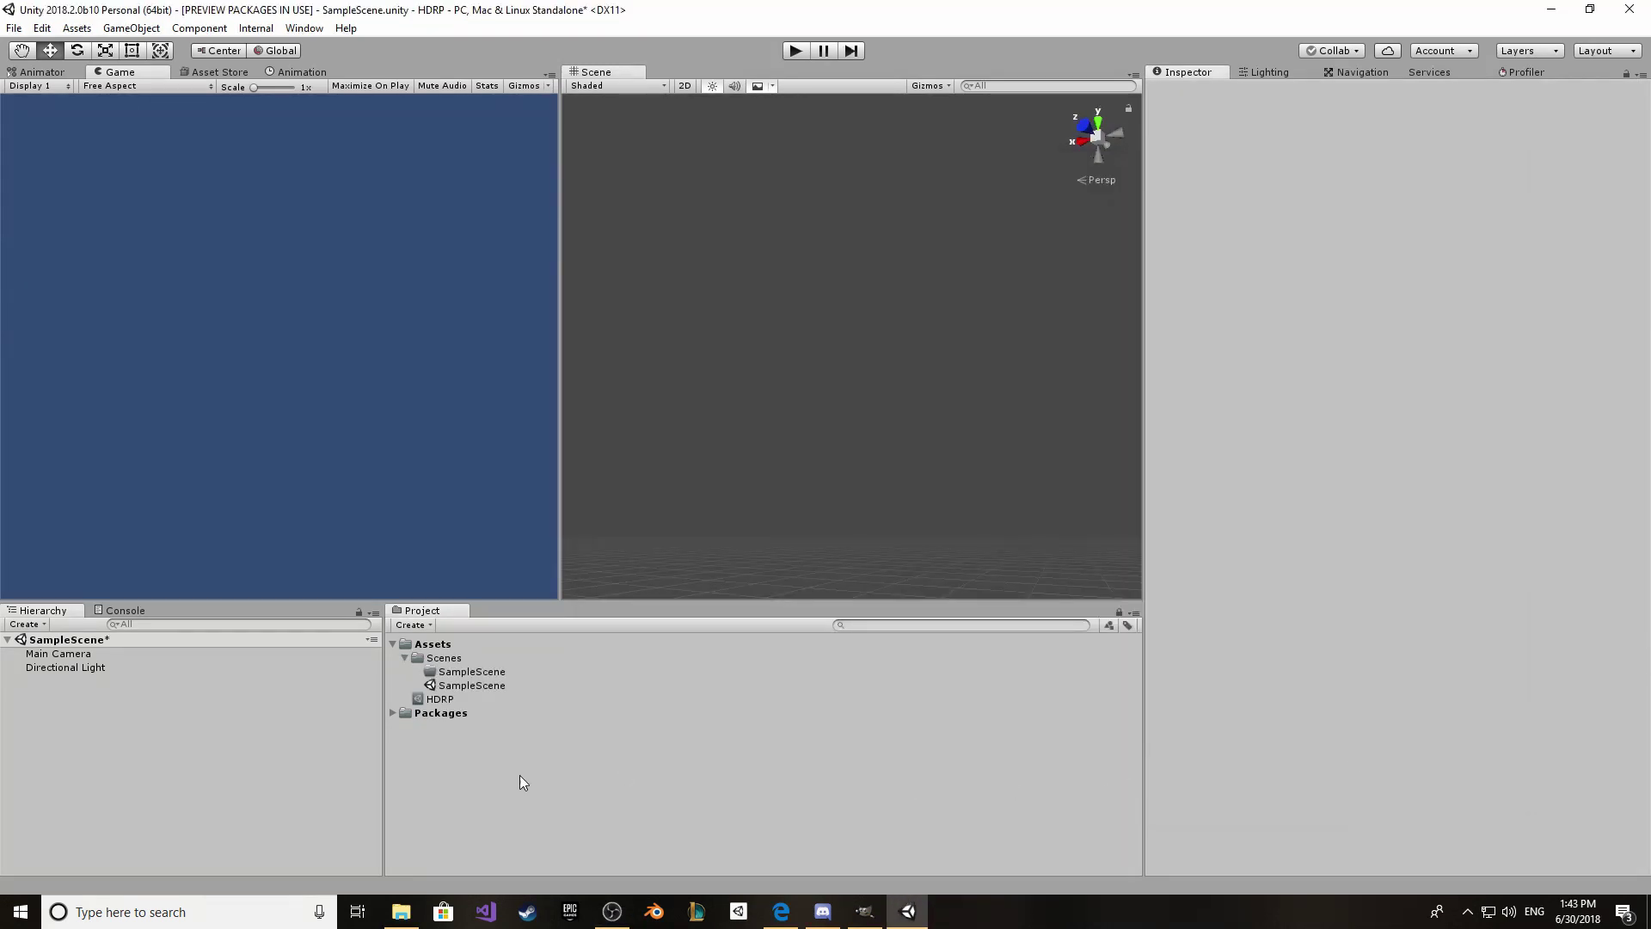
pyautogui.rightClick(216, 710)
pyautogui.moveTo(318, 673)
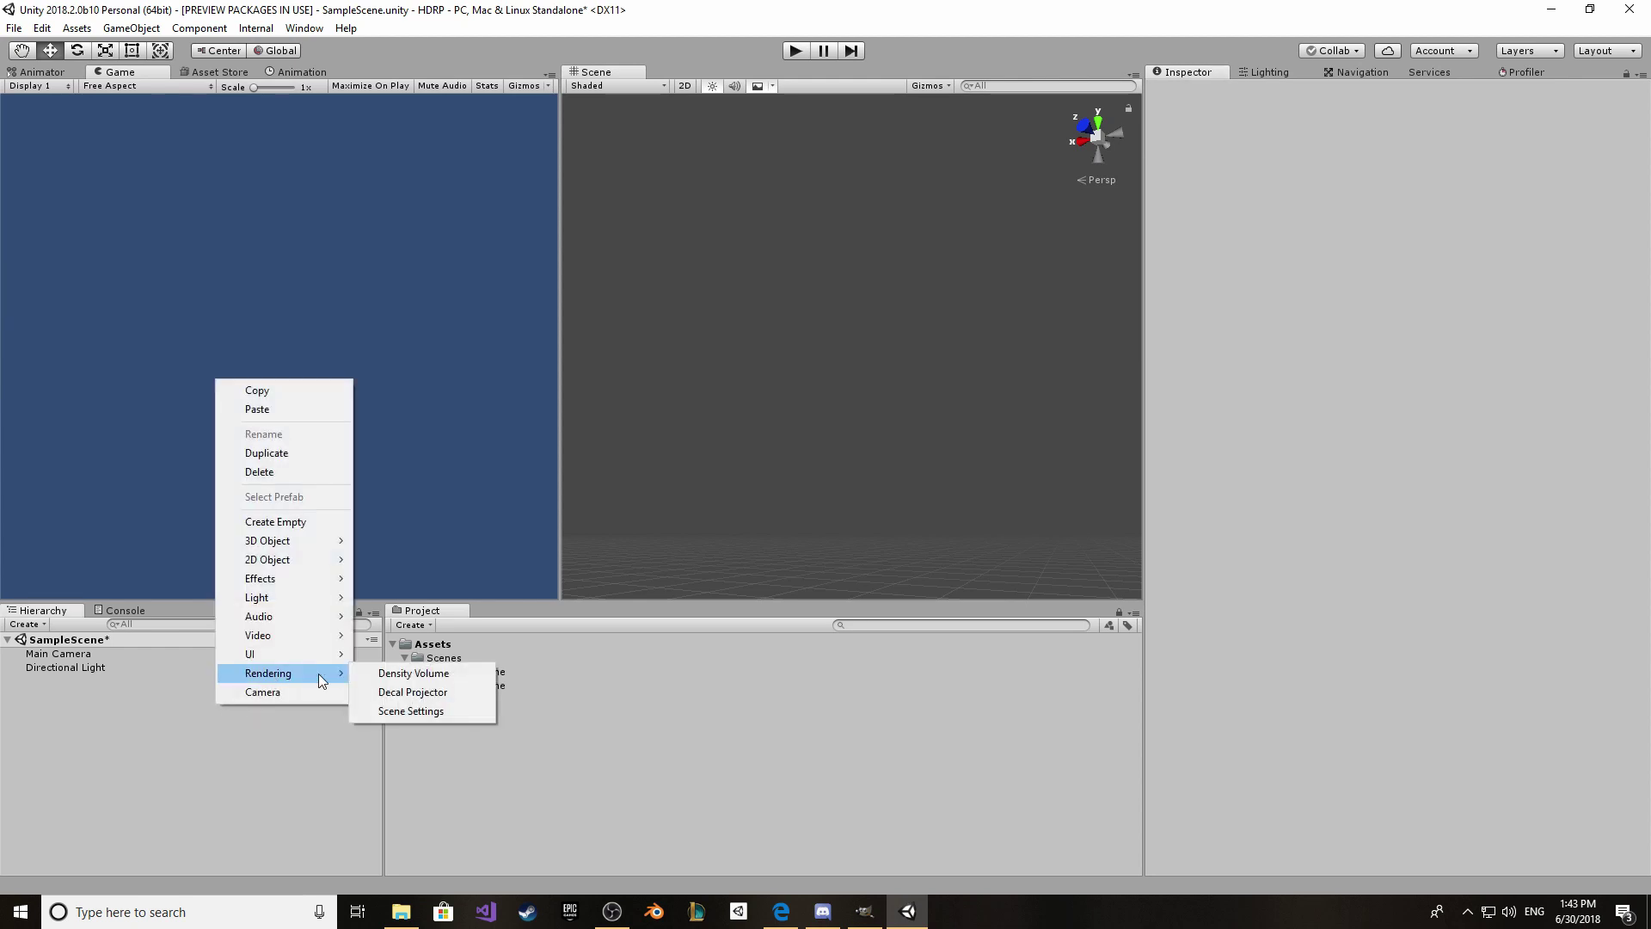
pyautogui.click(418, 711)
pyautogui.moveTo(914, 497); pyautogui.dragTo(874, 493, button='right')
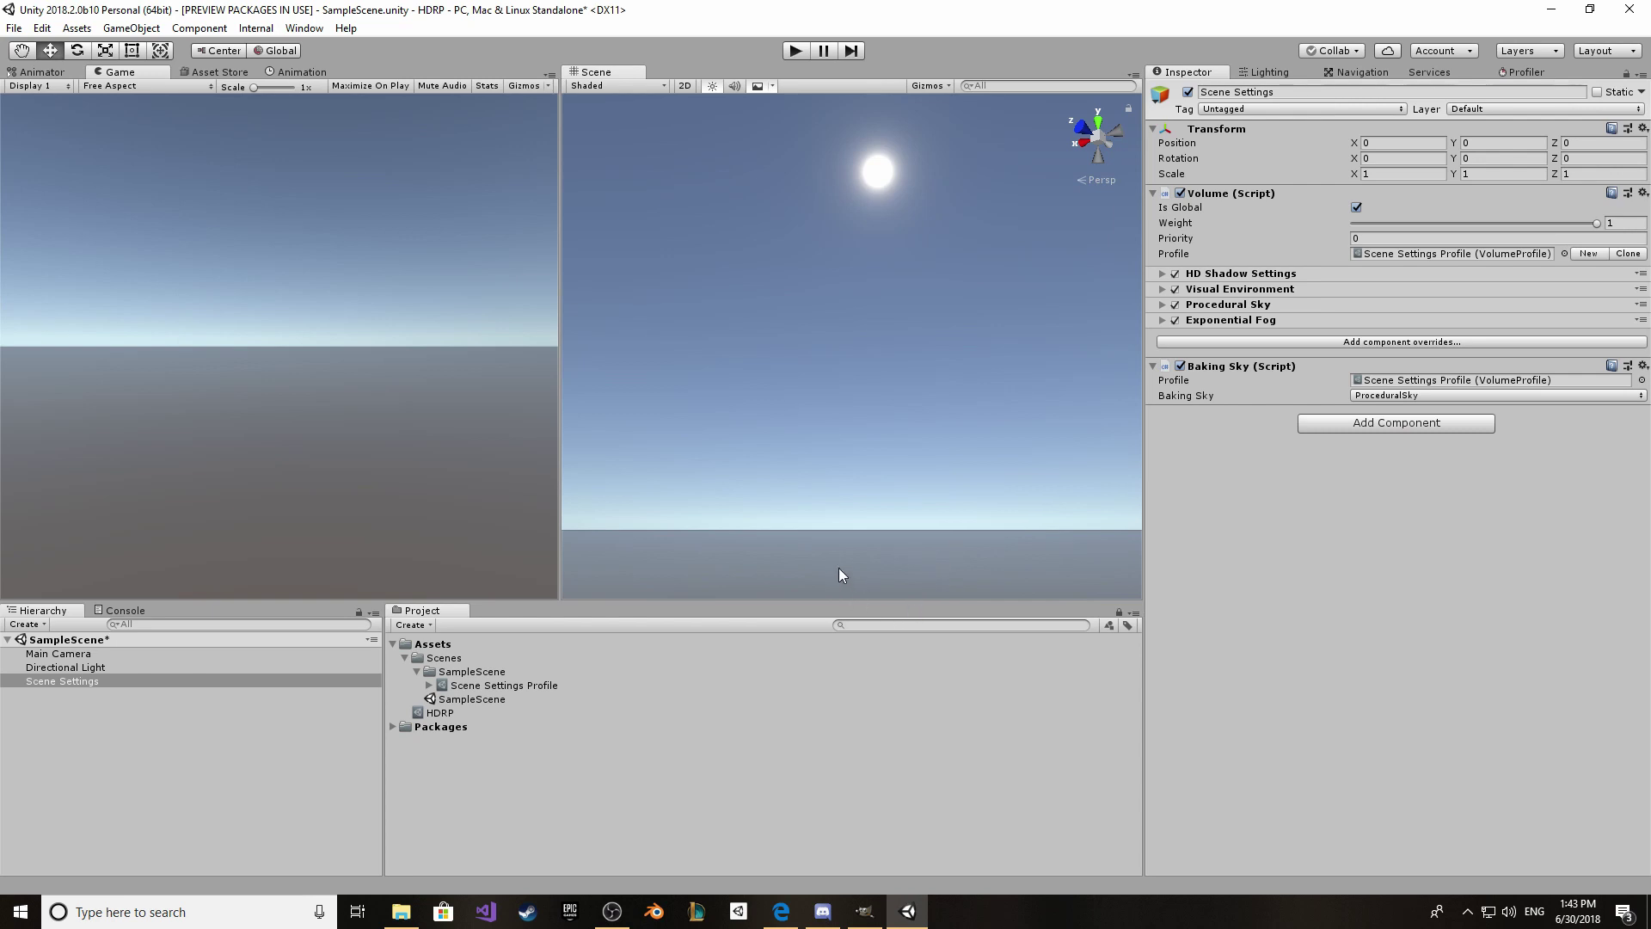
pyautogui.moveTo(838, 562); pyautogui.dragTo(453, 768, button='right')
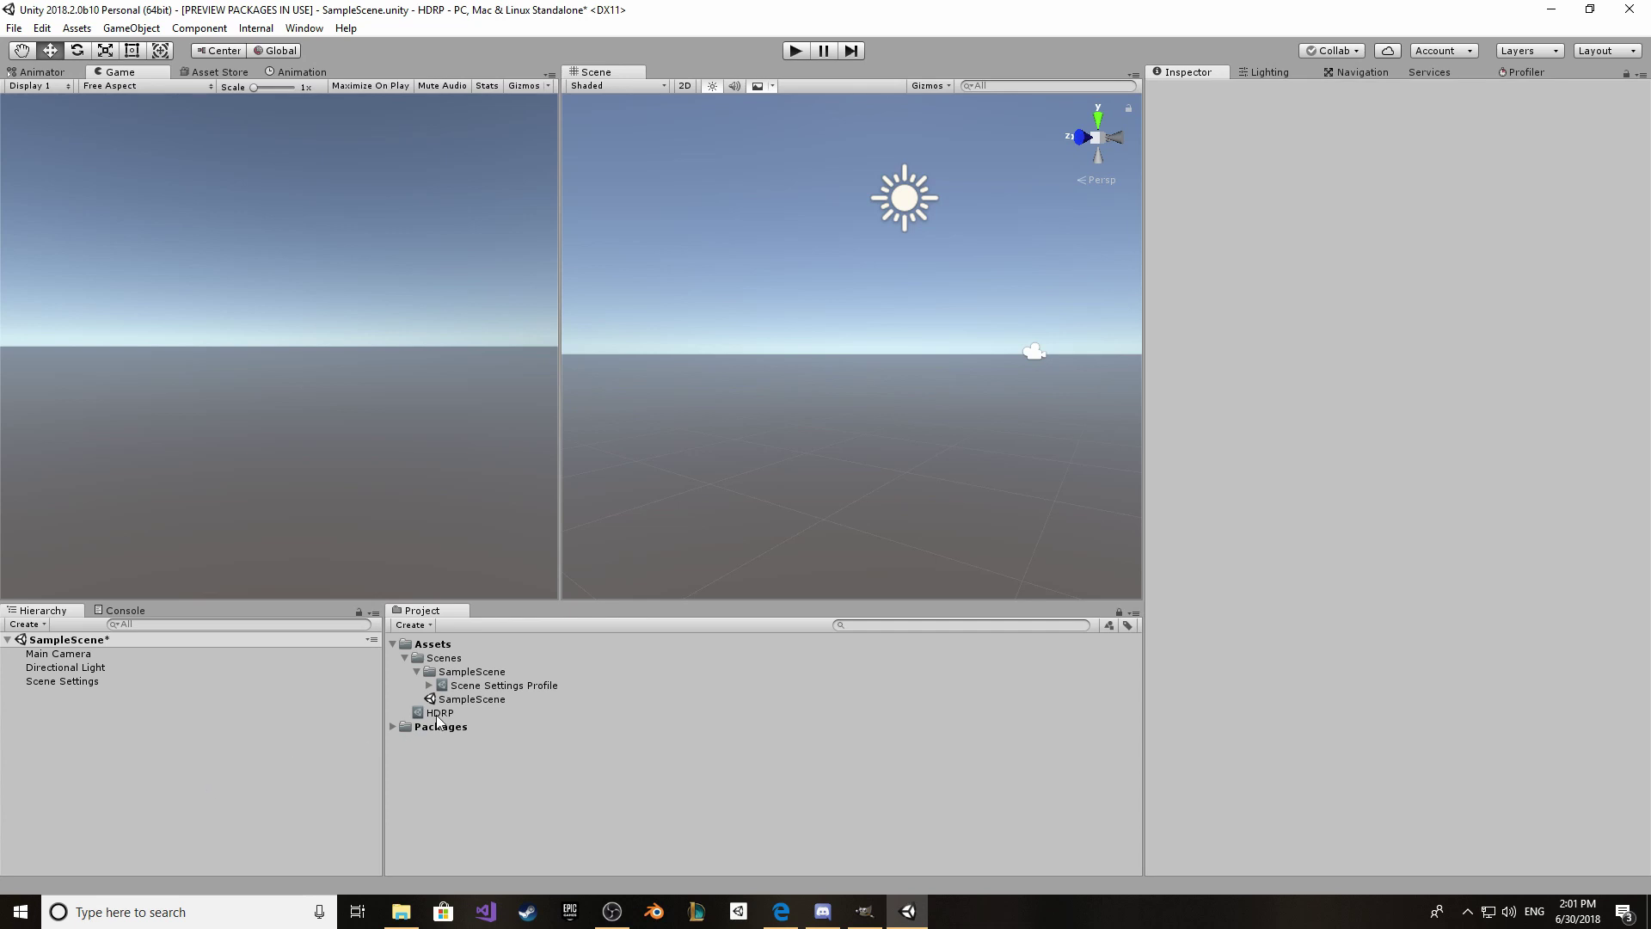
# Step: Set the Scene Settings Profile's fog type to Volumetric
pyautogui.click(470, 688)
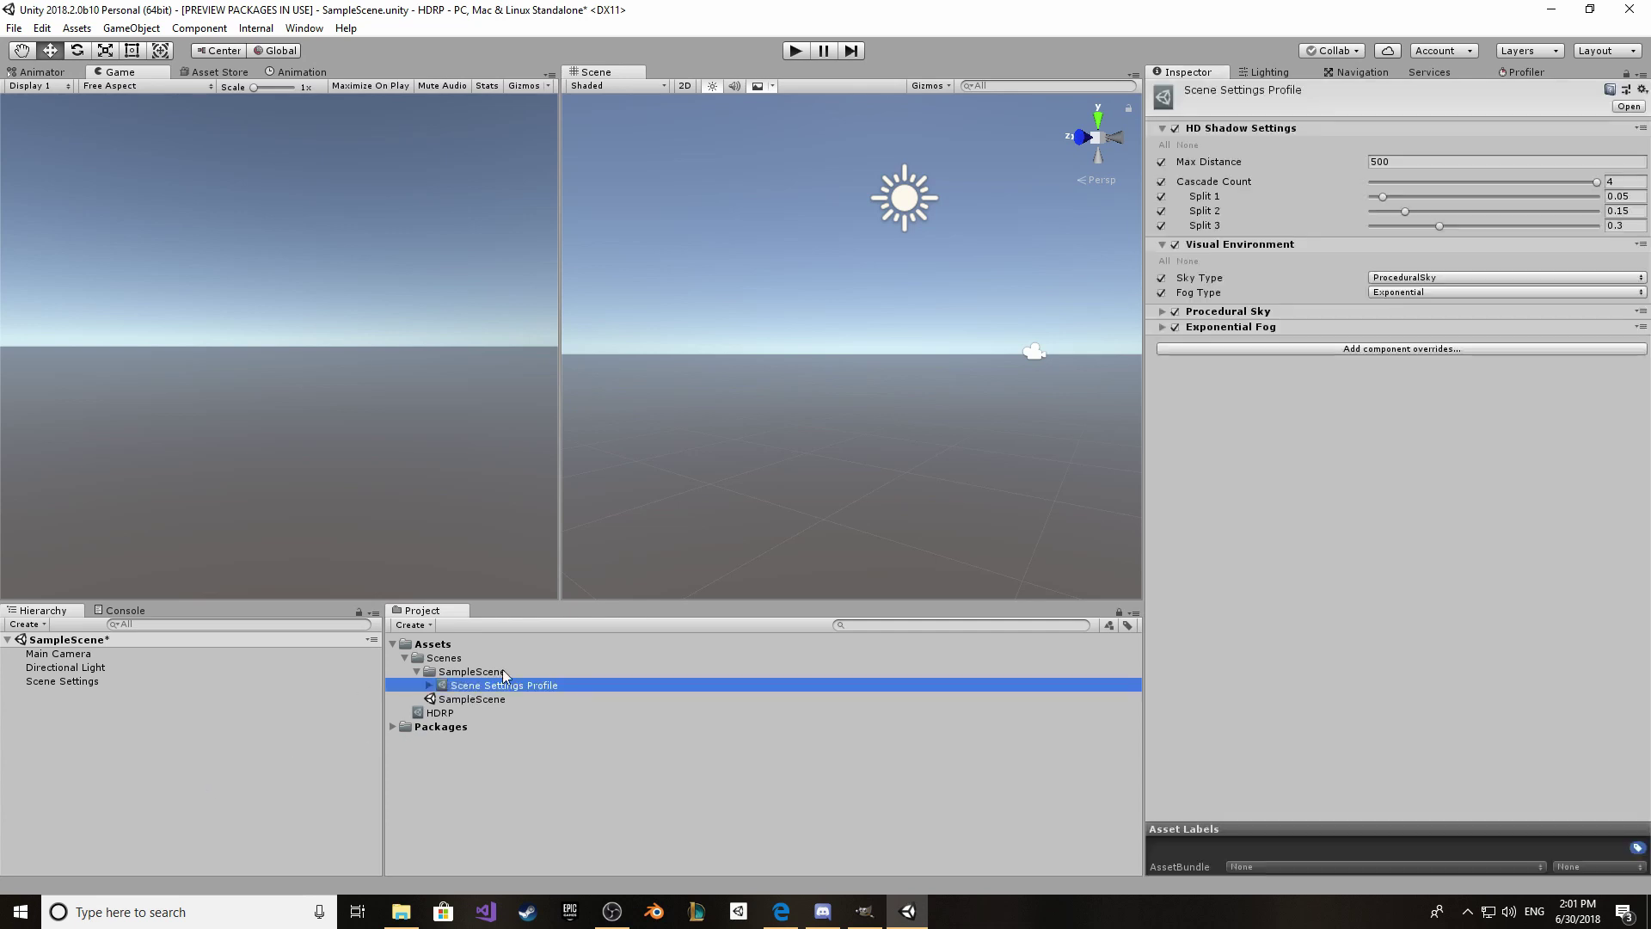
pyautogui.click(1415, 292)
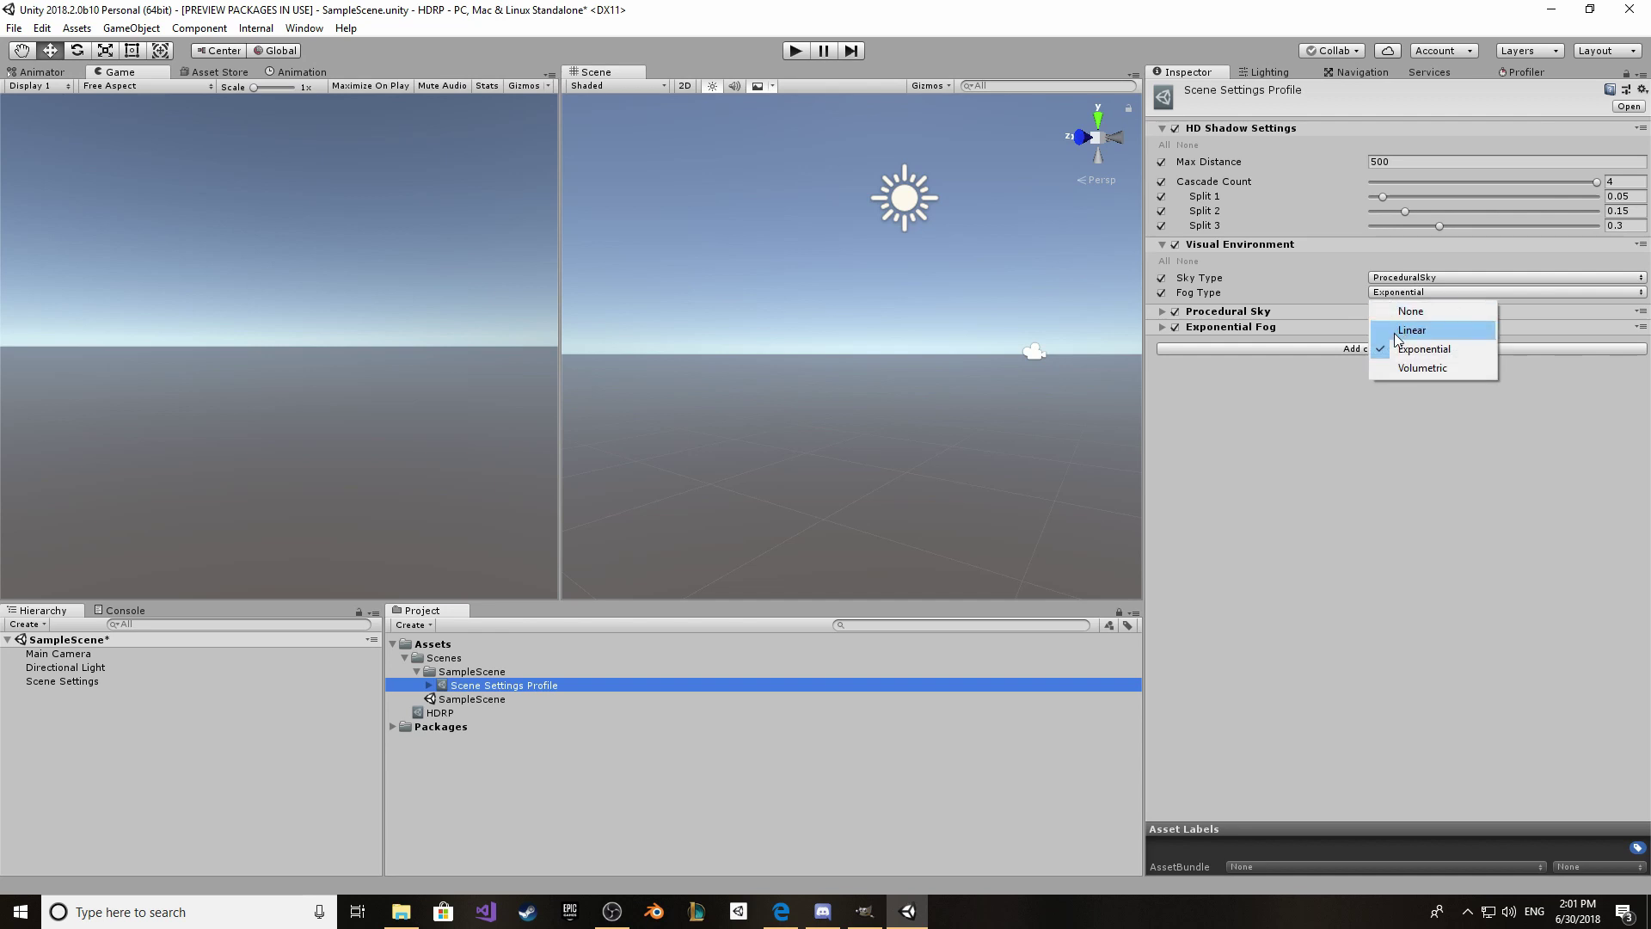
pyautogui.click(1393, 368)
# Step: Add a Density Volume scaled to 100 × 5 × 100
pyautogui.click(211, 771)
pyautogui.rightClick(100, 740)
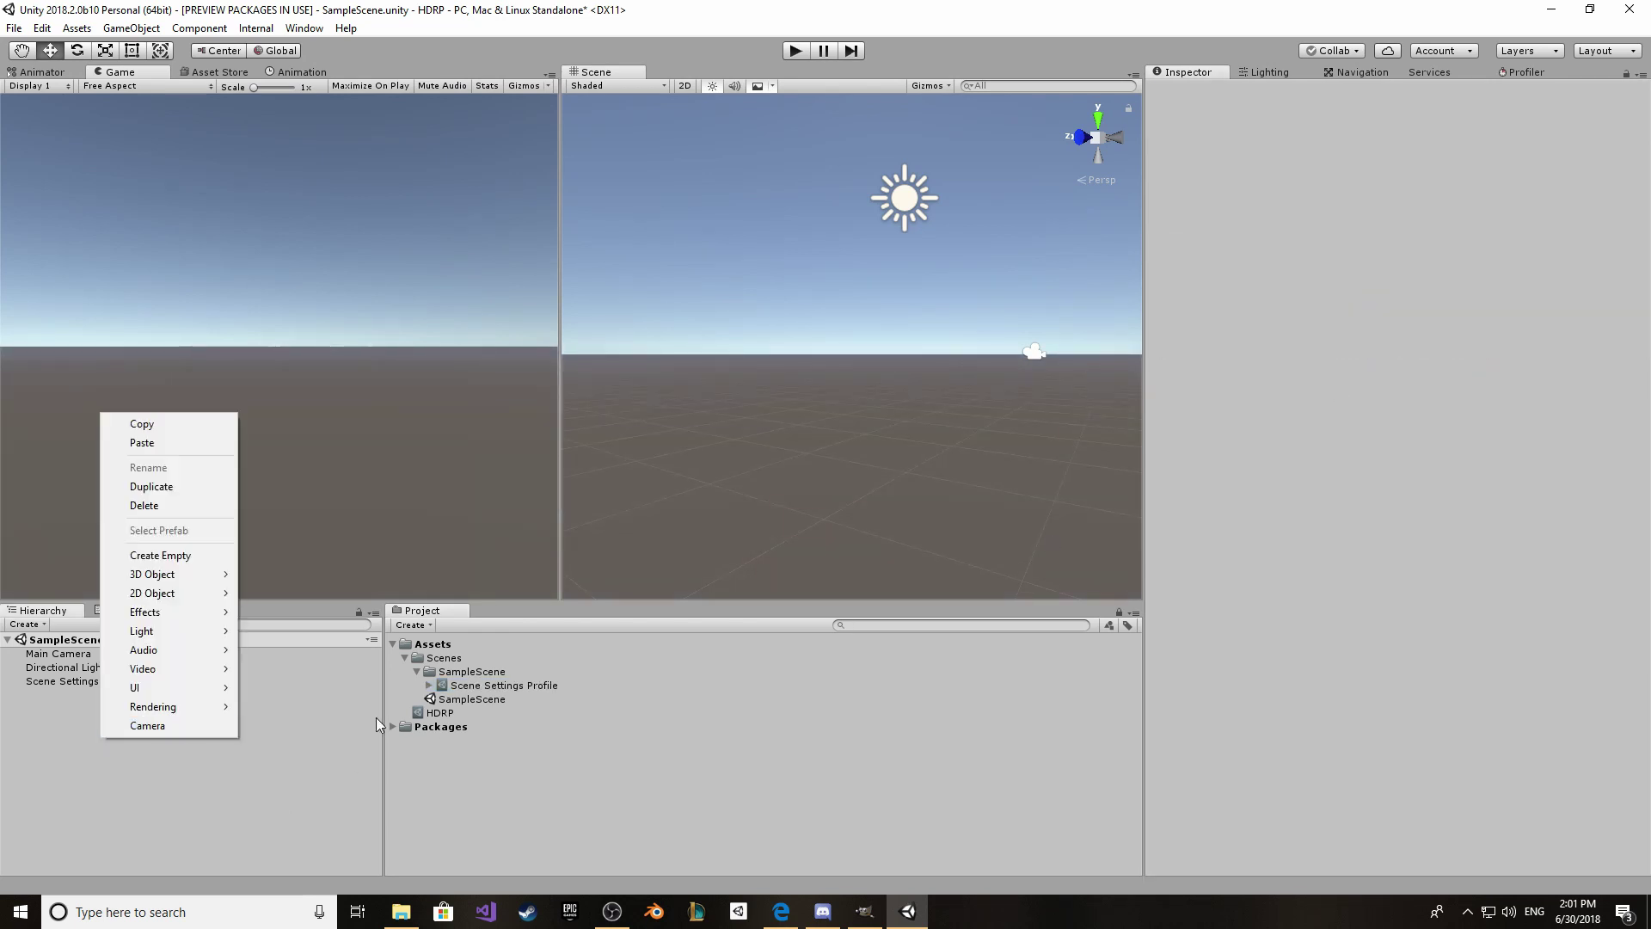
pyautogui.moveTo(172, 688)
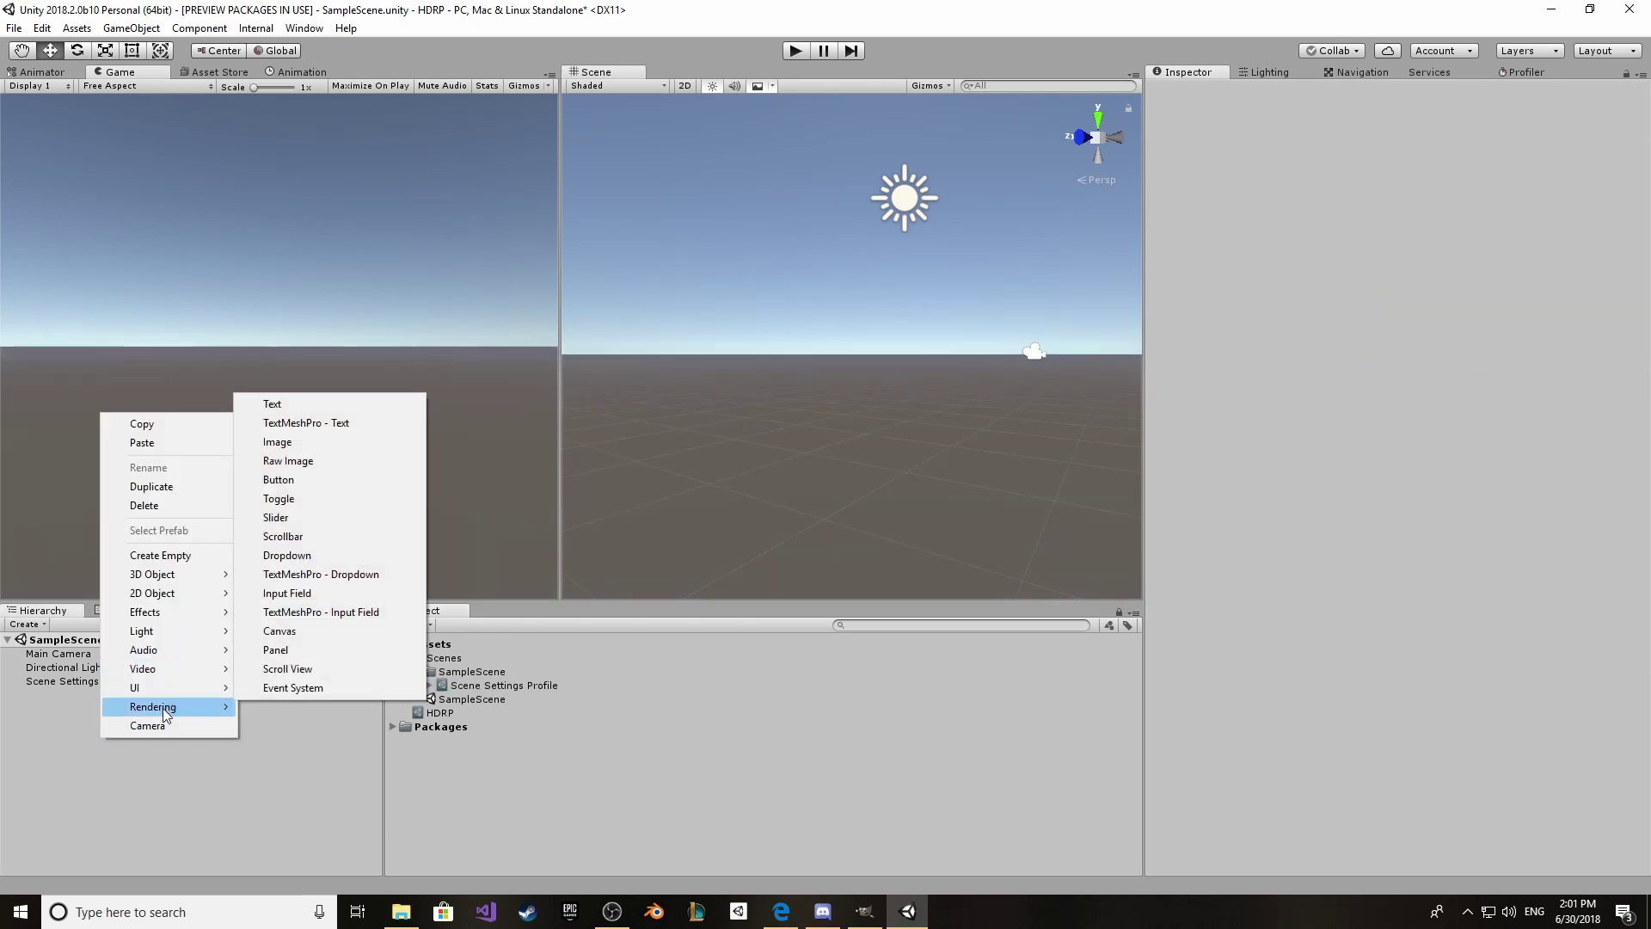
pyautogui.click(298, 706)
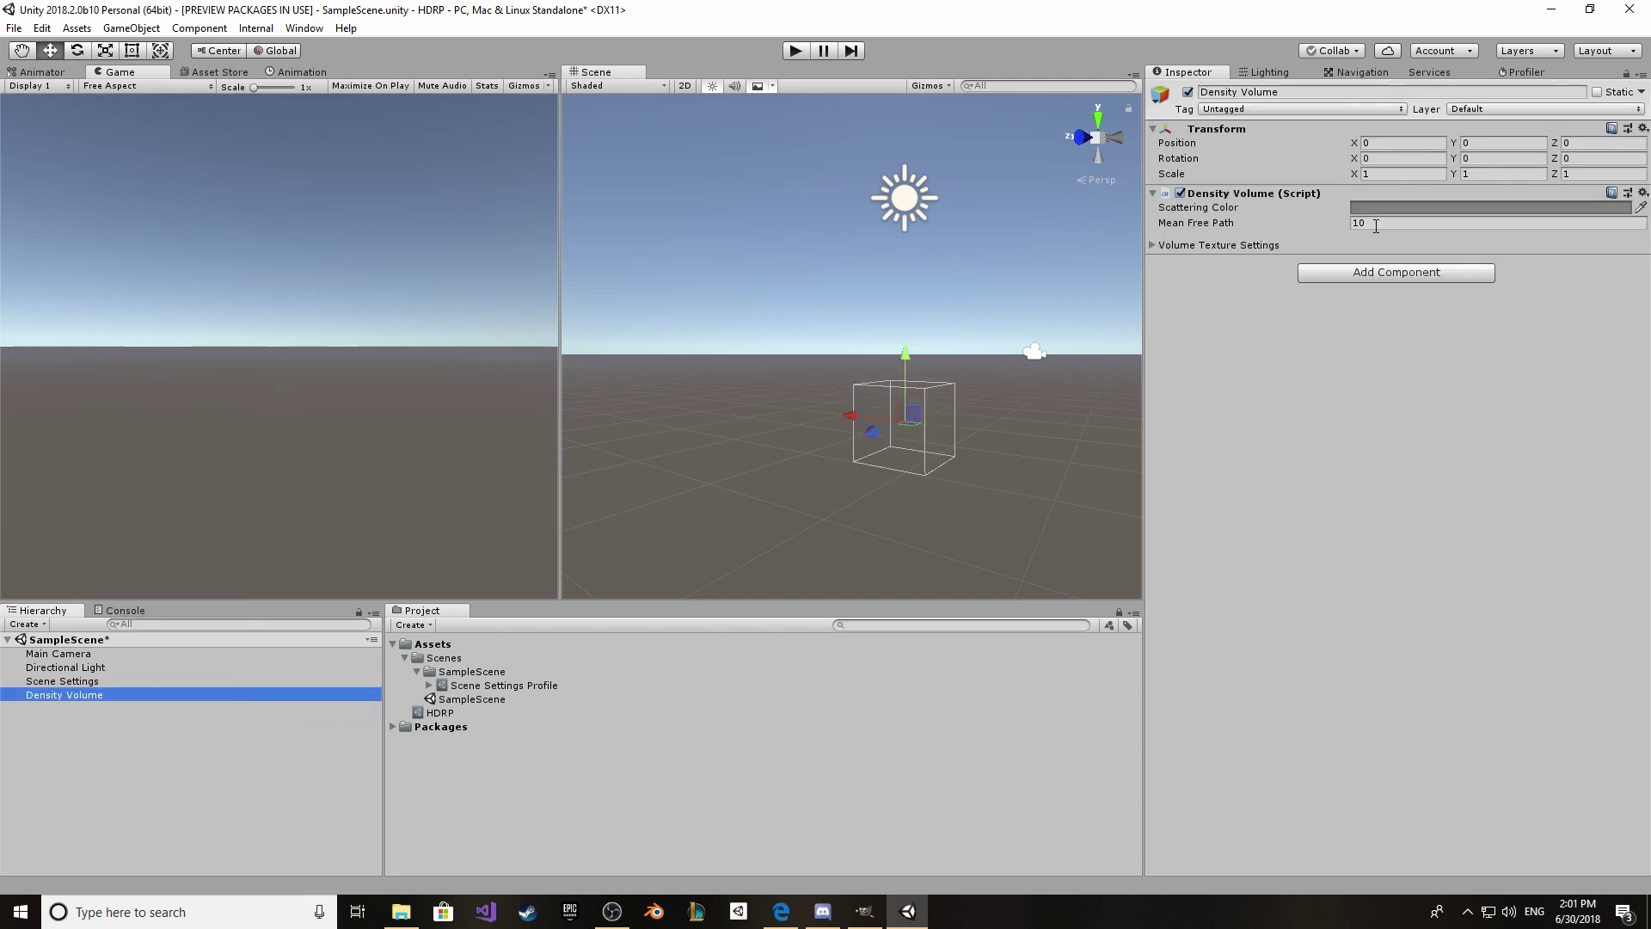
pyautogui.click(1402, 174)
pyautogui.write('00')
pyautogui.click(1604, 174)
pyautogui.write('100')
pyautogui.click(1503, 174)
pyautogui.write('5')
pyautogui.press('Return')
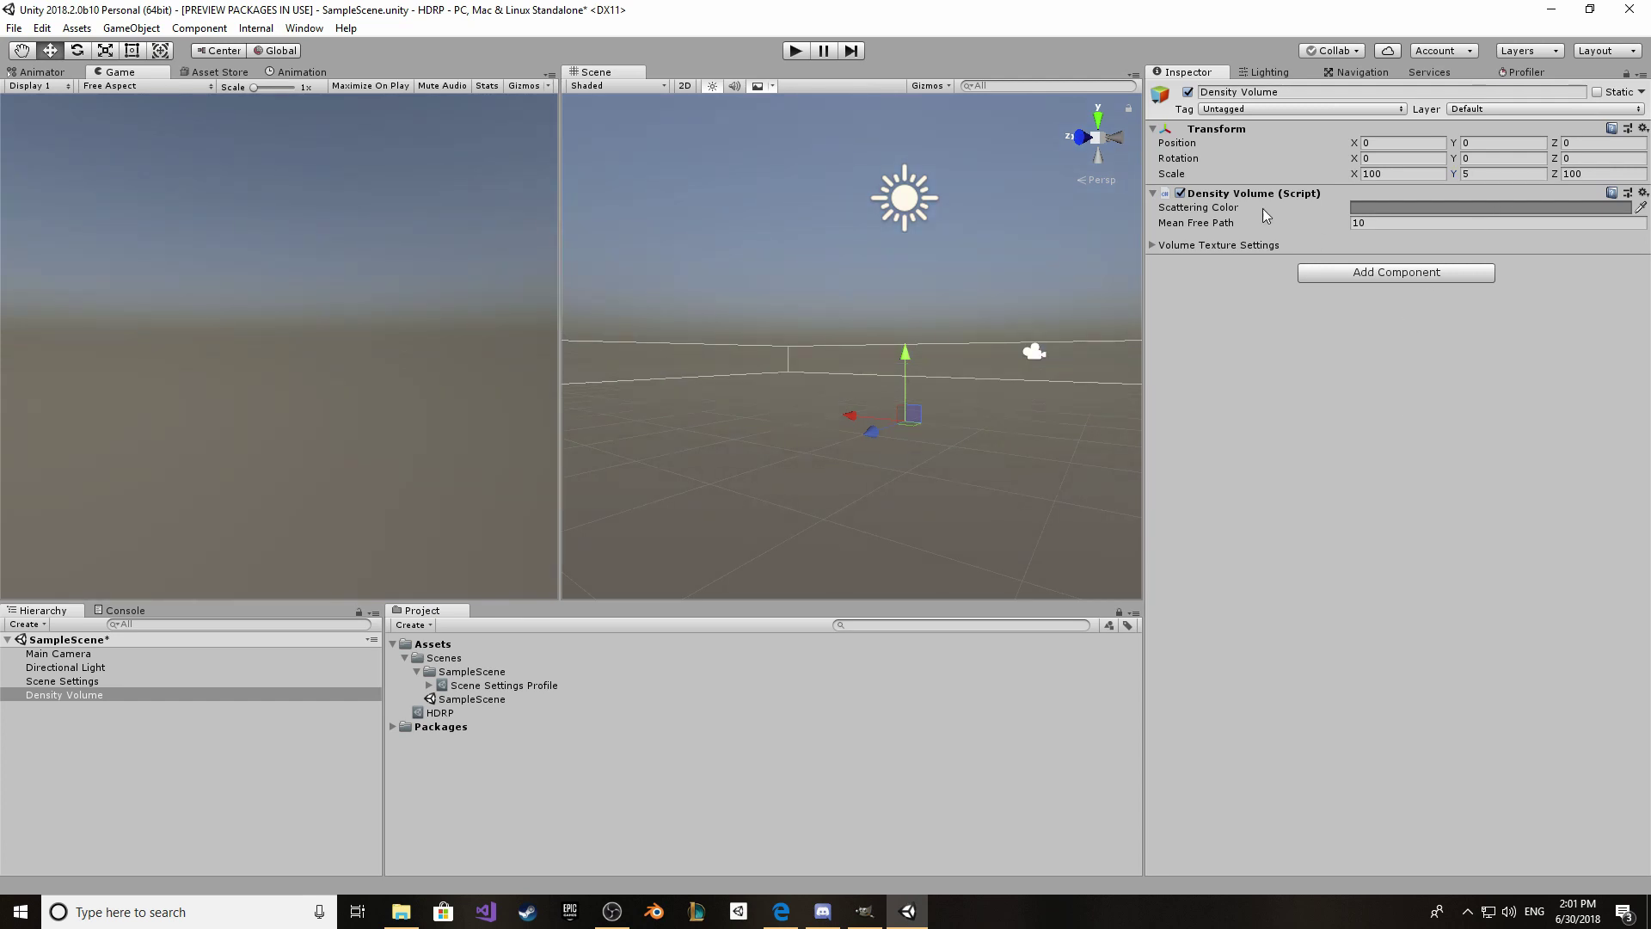
# Step: Raise the Density Volume's mean free path to about 15 and make its scattering colour white
pyautogui.click(1230, 226)
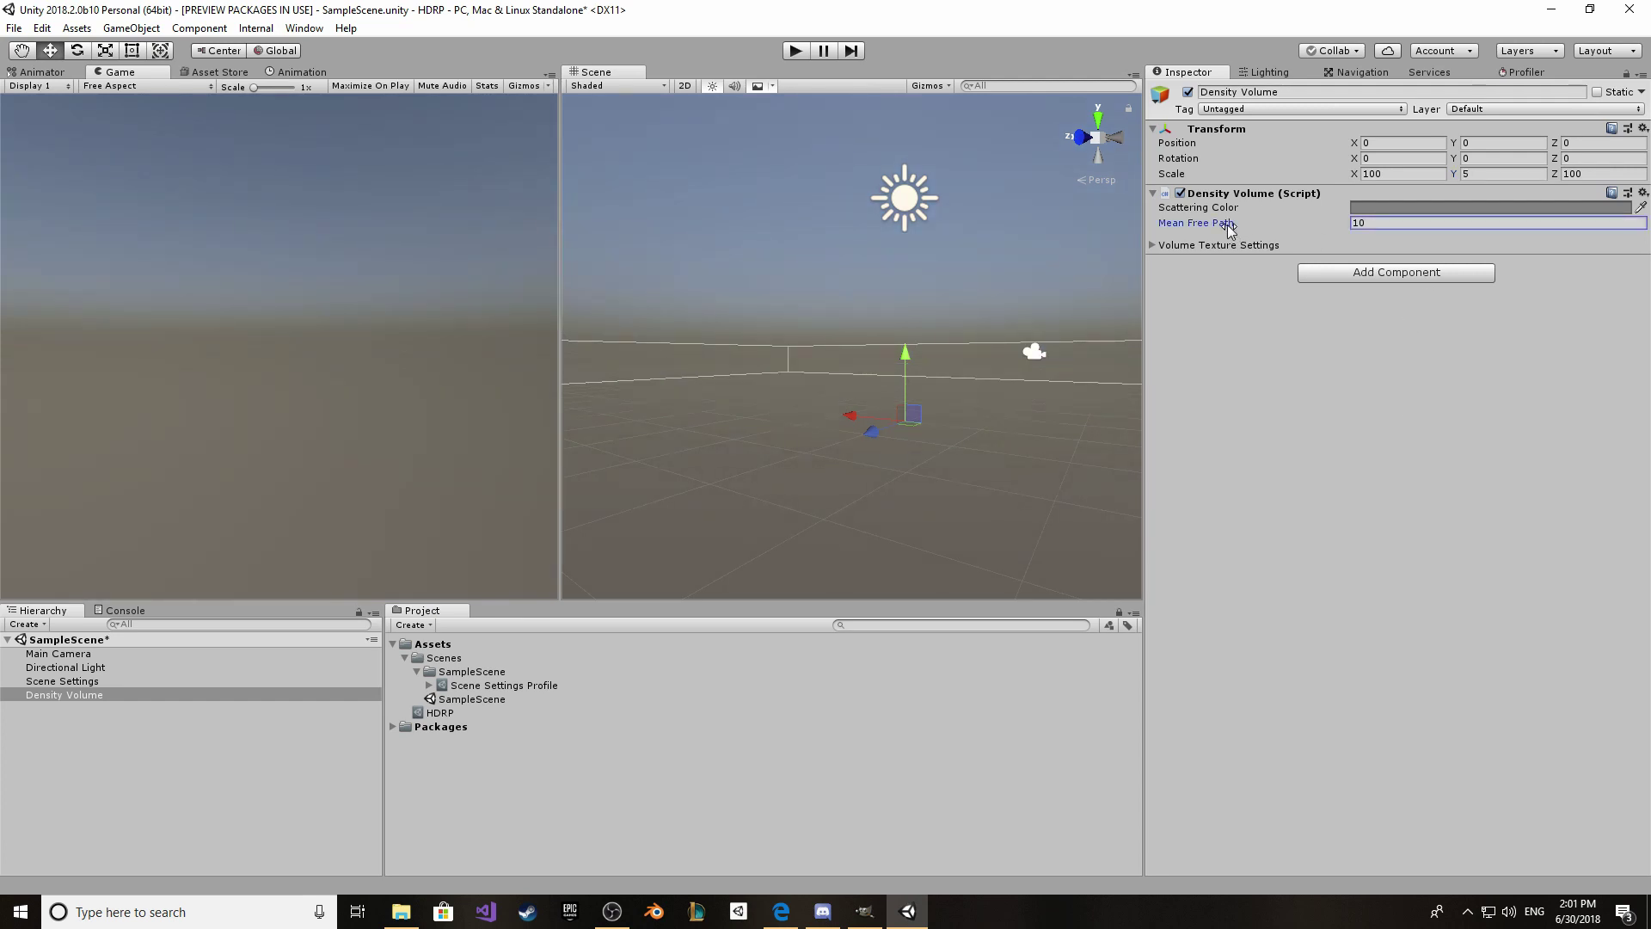
pyautogui.moveTo(1229, 228); pyautogui.dragTo(1276, 241)
pyautogui.click(1387, 206)
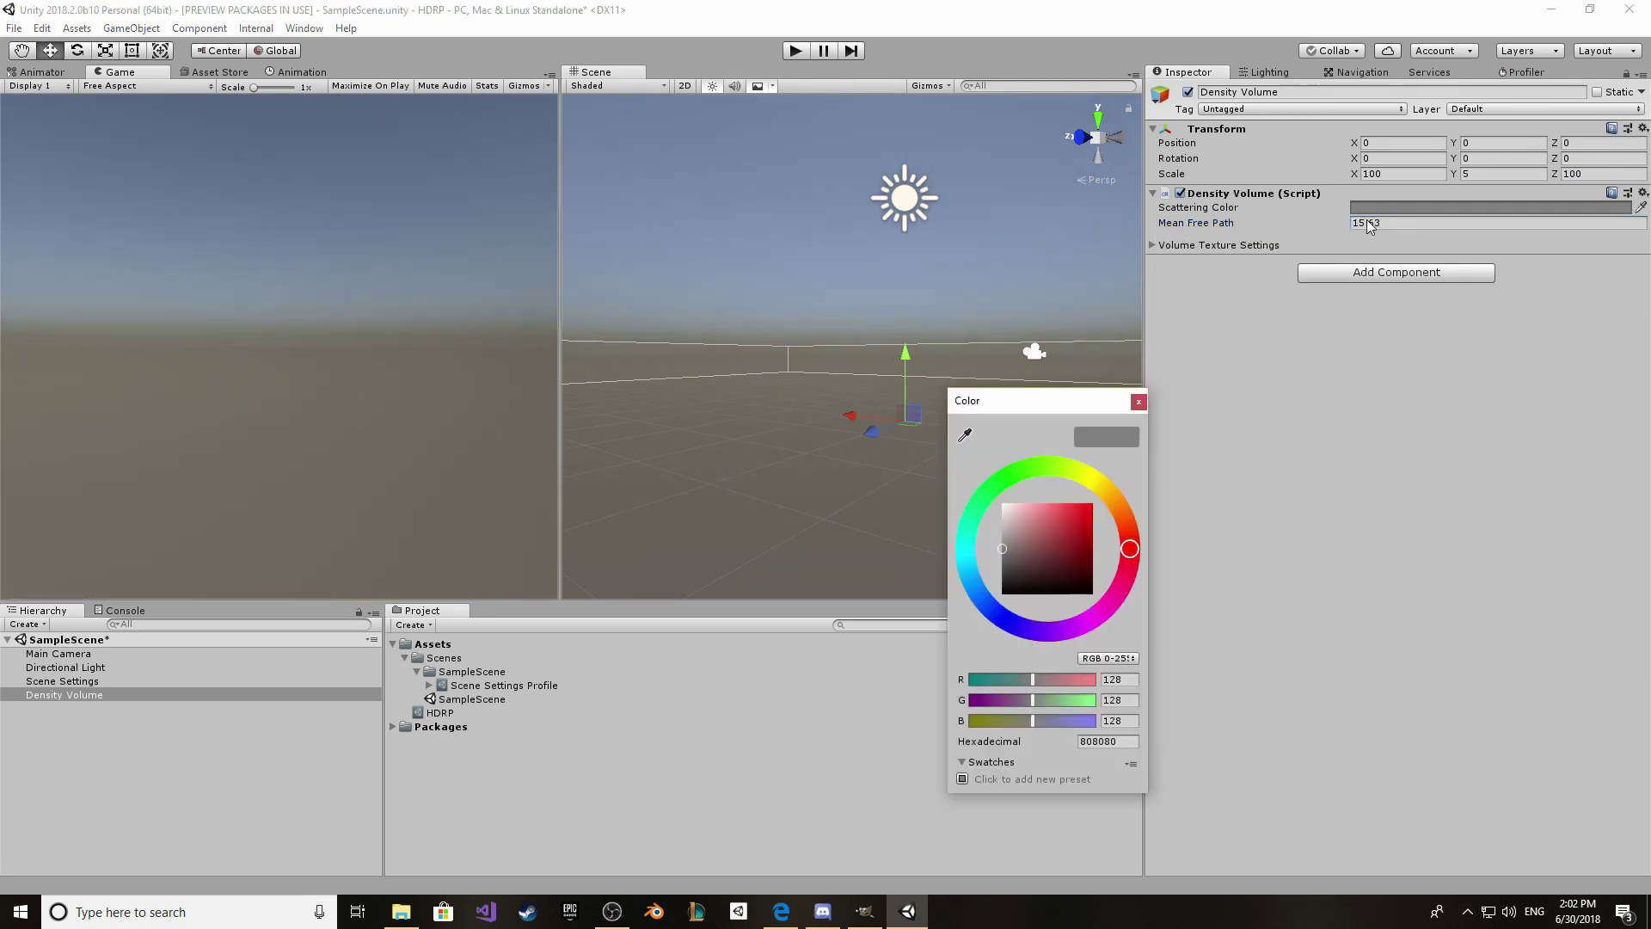
pyautogui.moveTo(1024, 559)
pyautogui.mouseDown()
pyautogui.moveTo(1033, 543)
pyautogui.moveTo(983, 497)
pyautogui.mouseUp()
pyautogui.click(1139, 402)
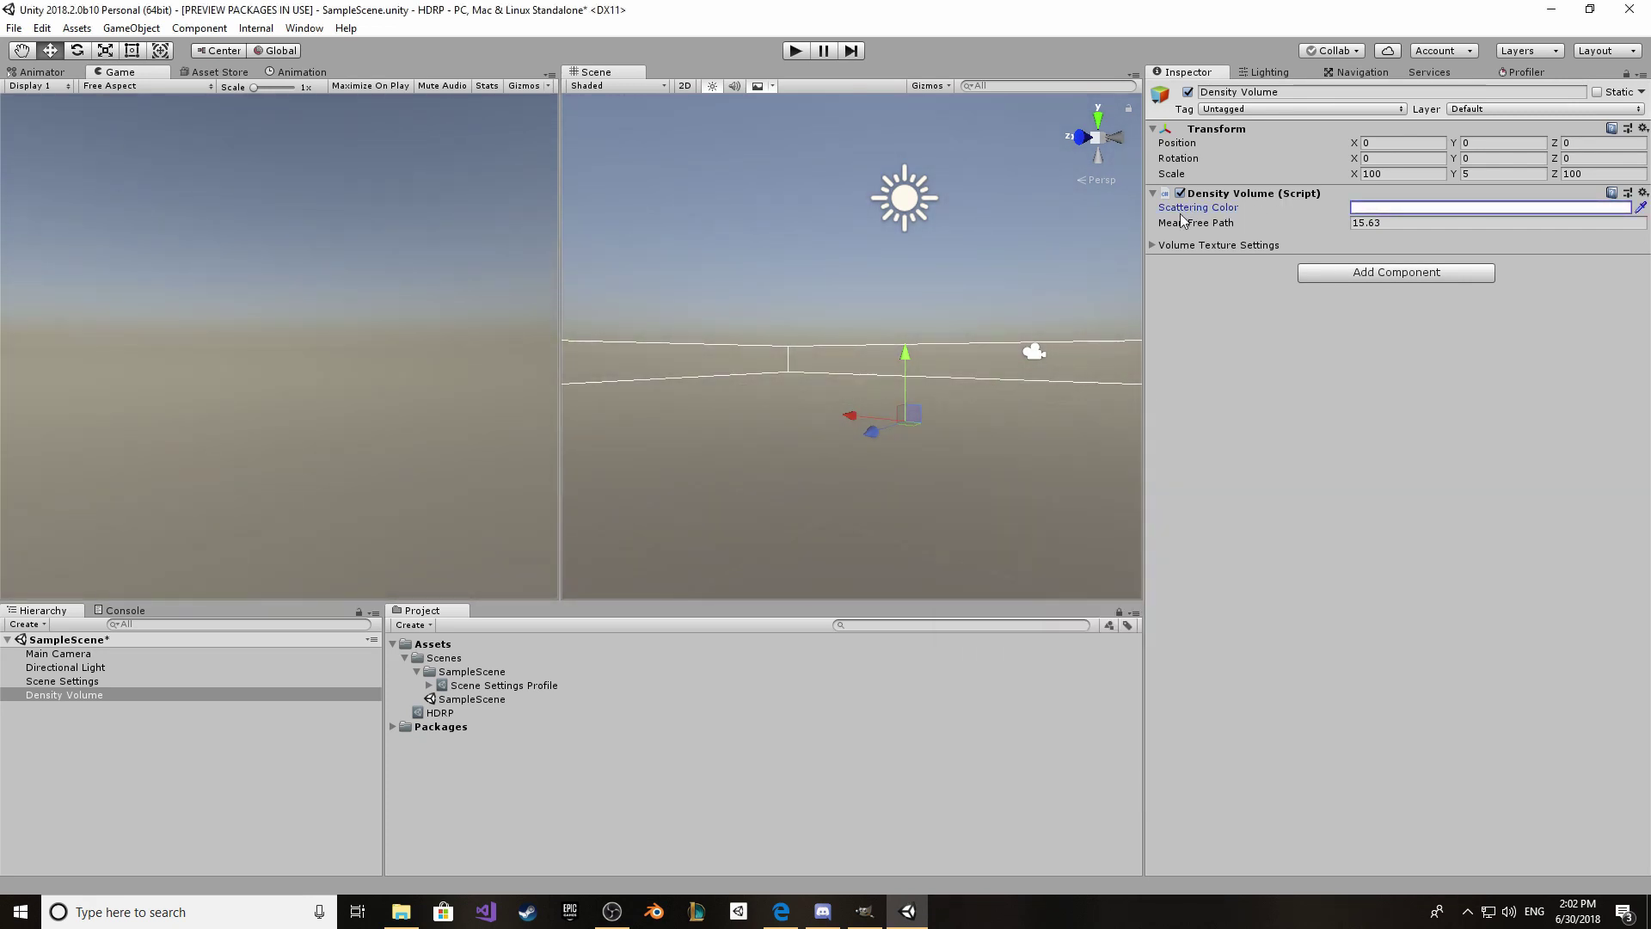
pyautogui.moveTo(1177, 225); pyautogui.dragTo(1221, 230)
pyautogui.click(261, 719)
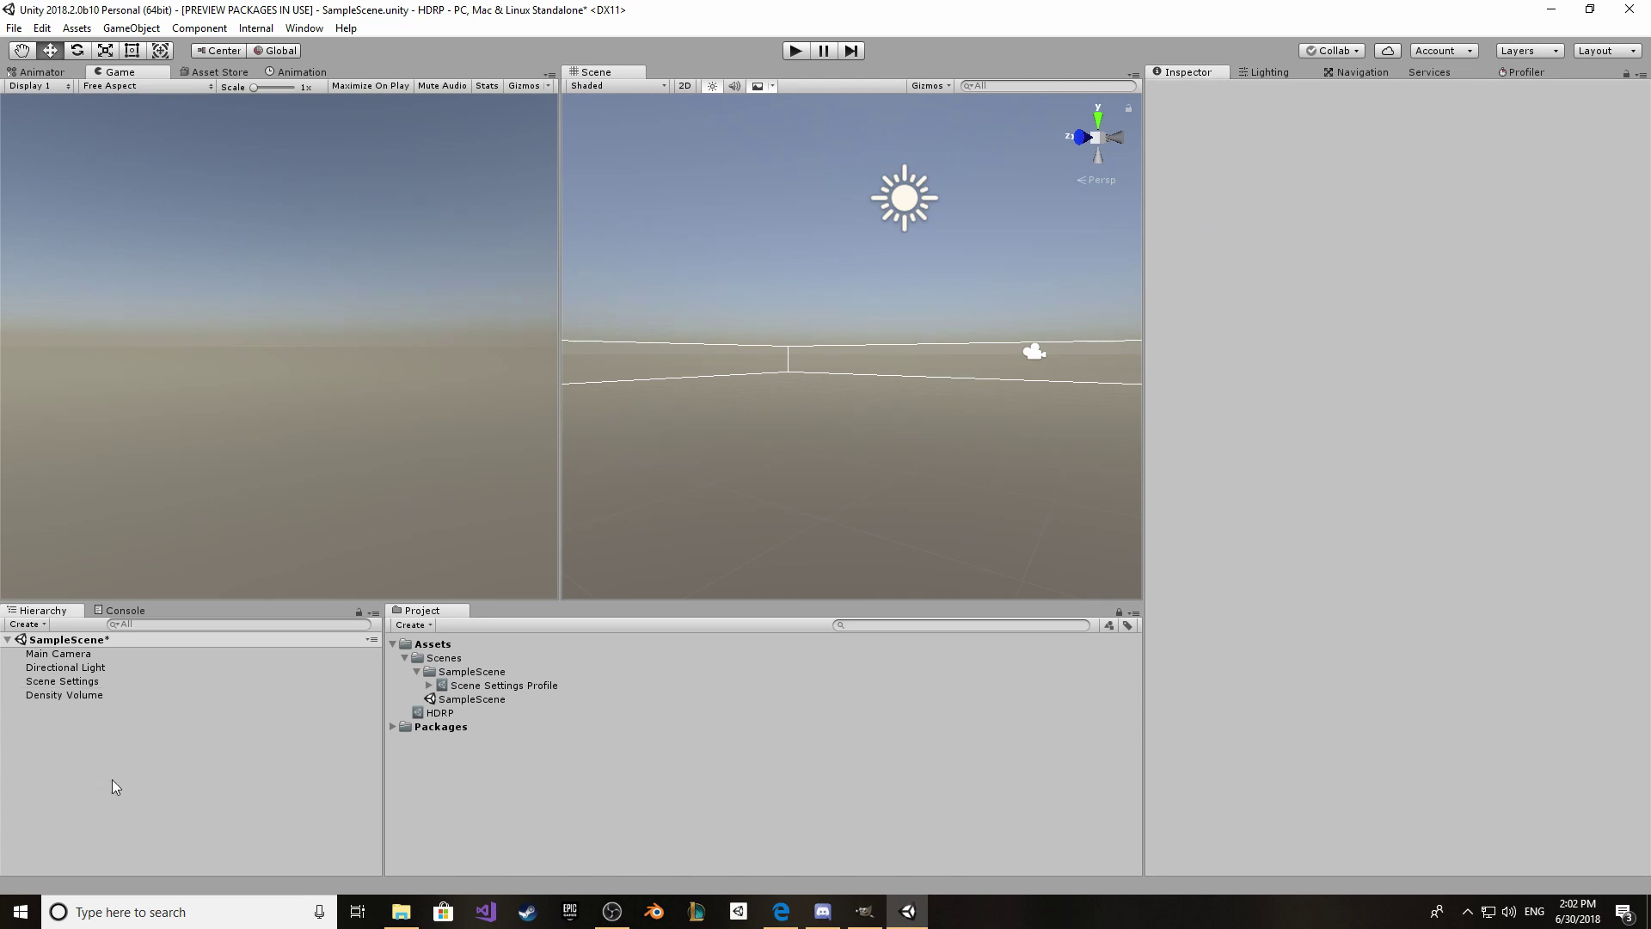
# Step: Add a Cube to the scene and orbit the view to look across the ground
pyautogui.rightClick(112, 779)
pyautogui.moveTo(184, 612)
pyautogui.click(275, 616)
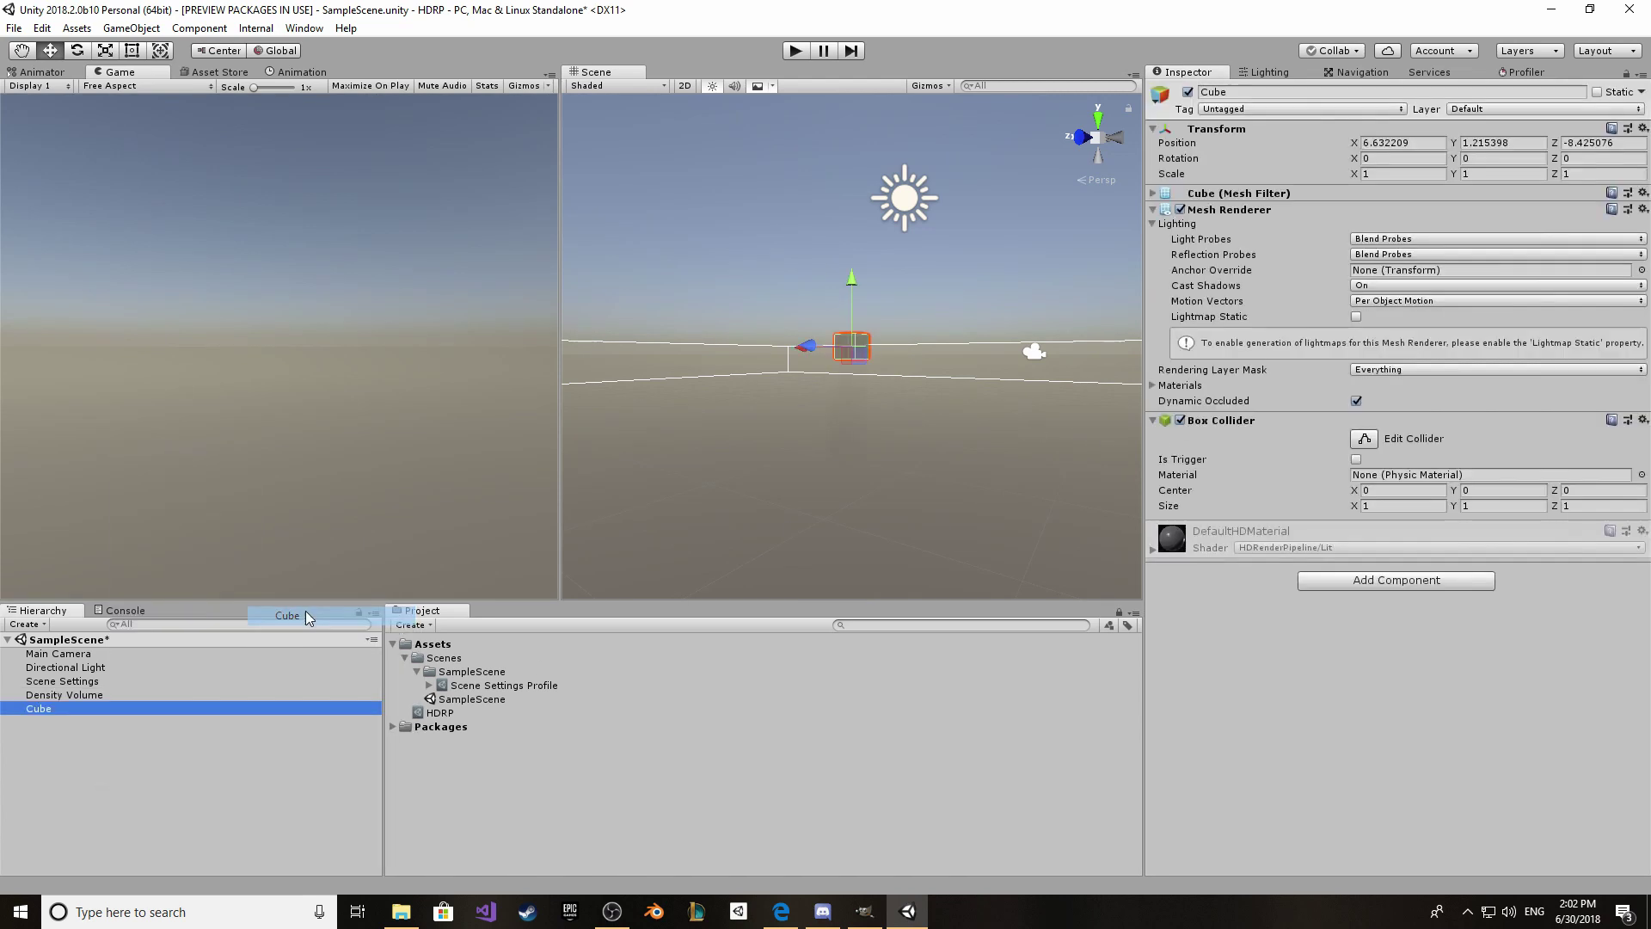
pyautogui.keyDown('alt'); pyautogui.moveTo(894, 413); pyautogui.dragTo(1118, 284); pyautogui.keyUp('alt')
pyautogui.keyDown('alt'); pyautogui.moveTo(1622, 308); pyautogui.dragTo(980, 199); pyautogui.keyUp('alt')
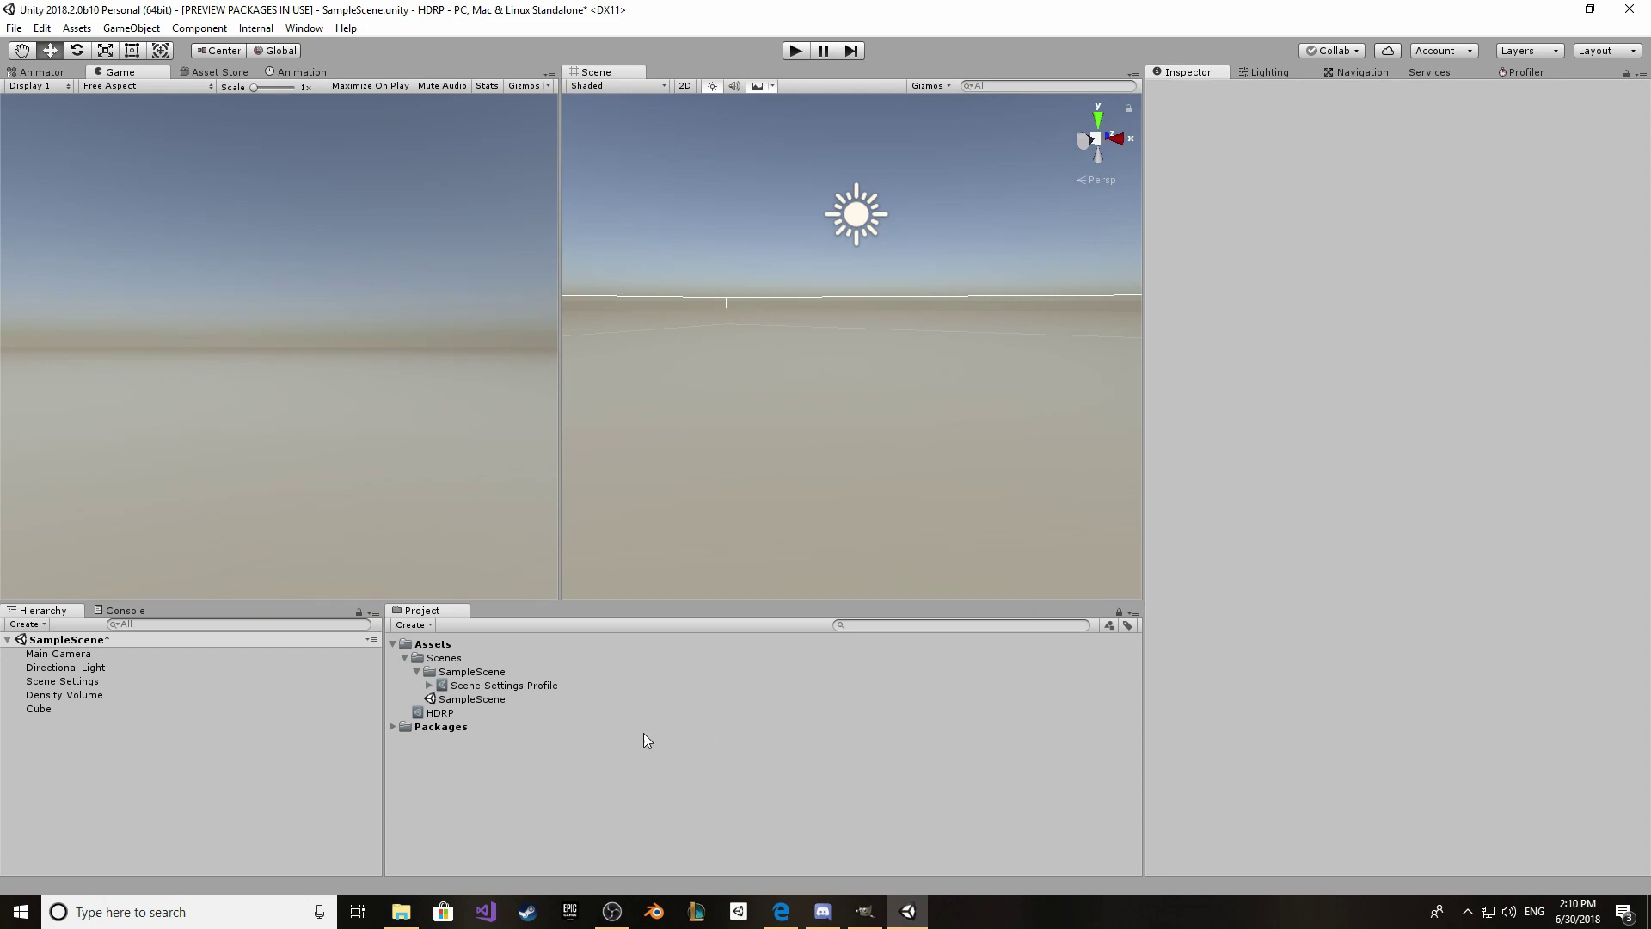
# Step: Add a Sphere, create a New Material and apply it to the sphere
pyautogui.rightClick(120, 747)
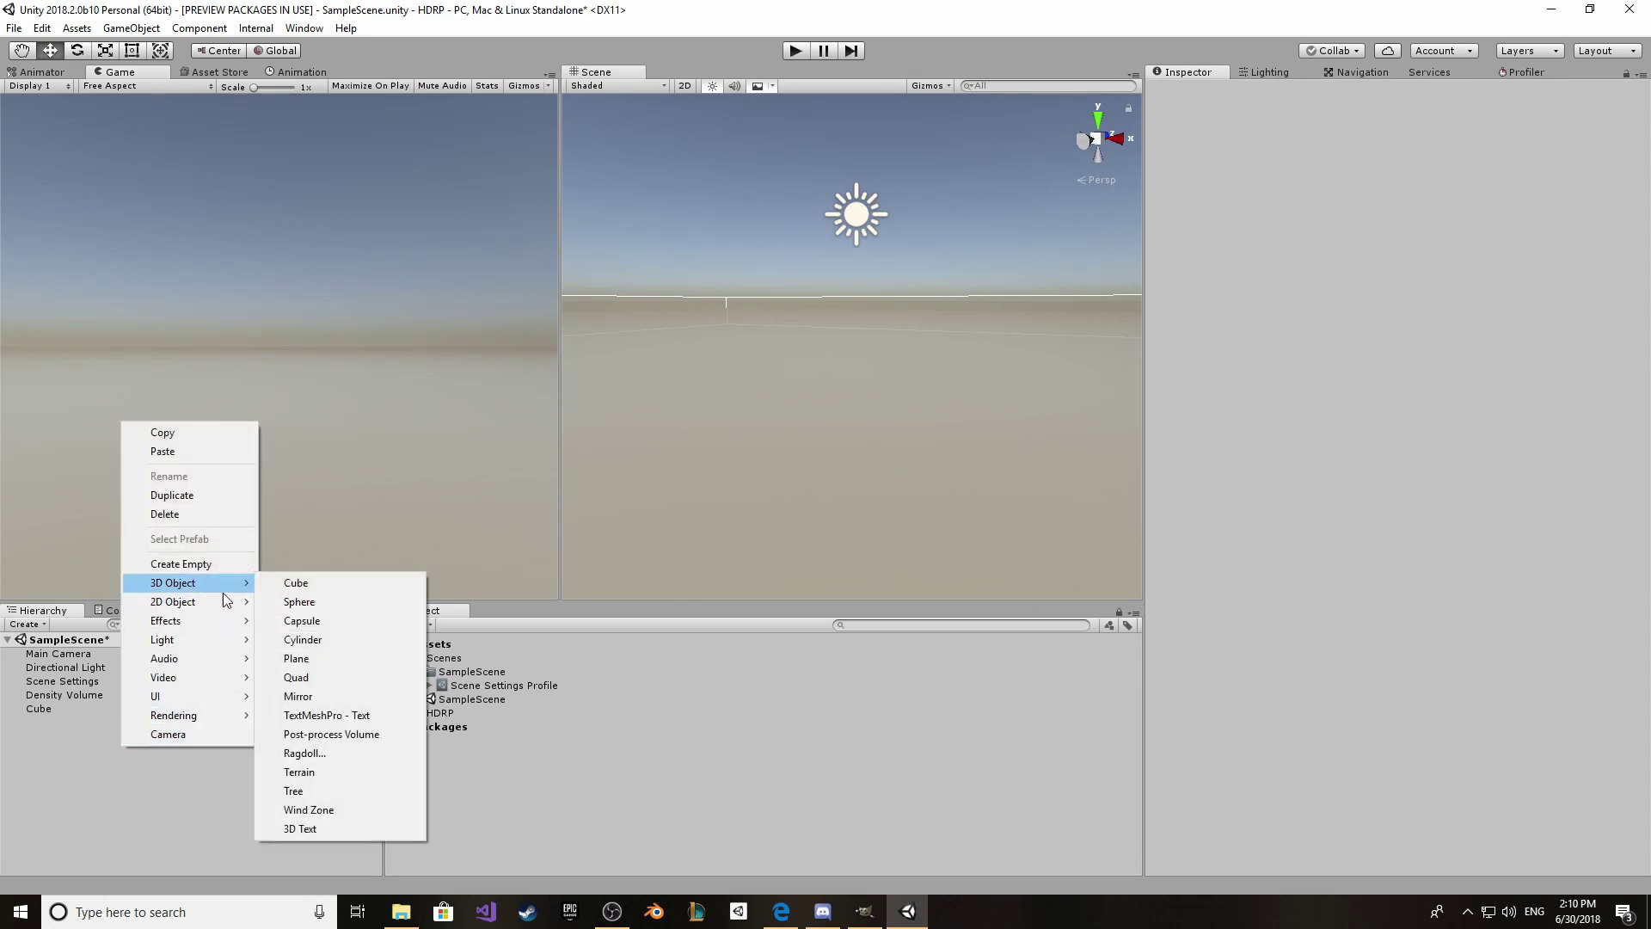
pyautogui.click(313, 609)
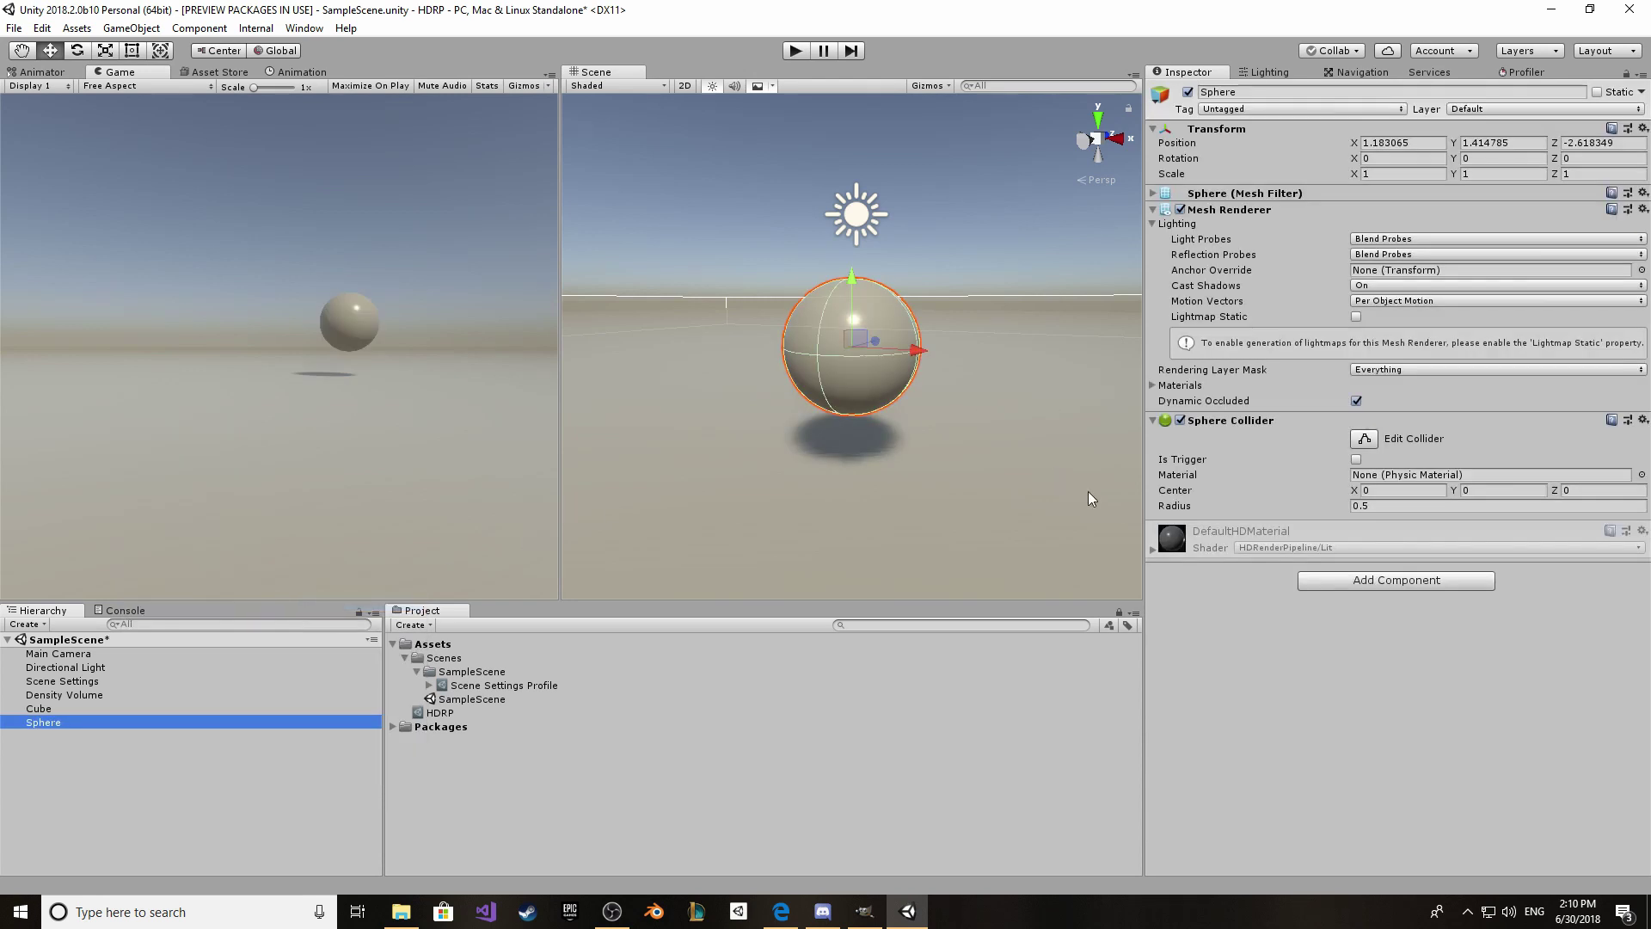
pyautogui.rightClick(444, 661)
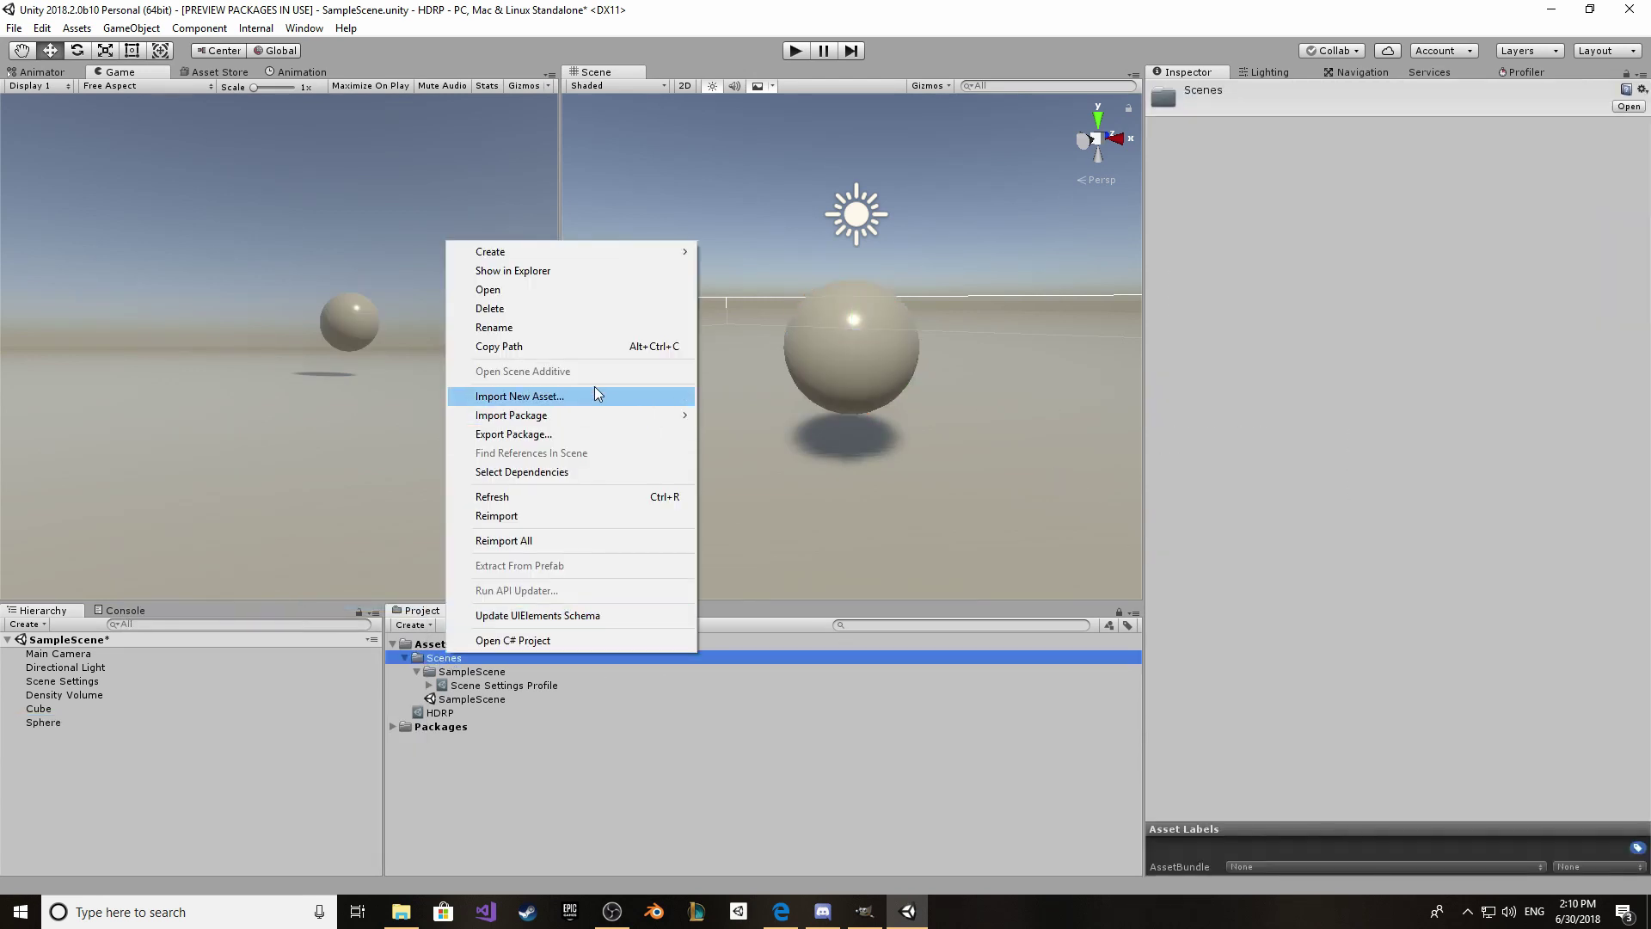
pyautogui.moveTo(534, 252)
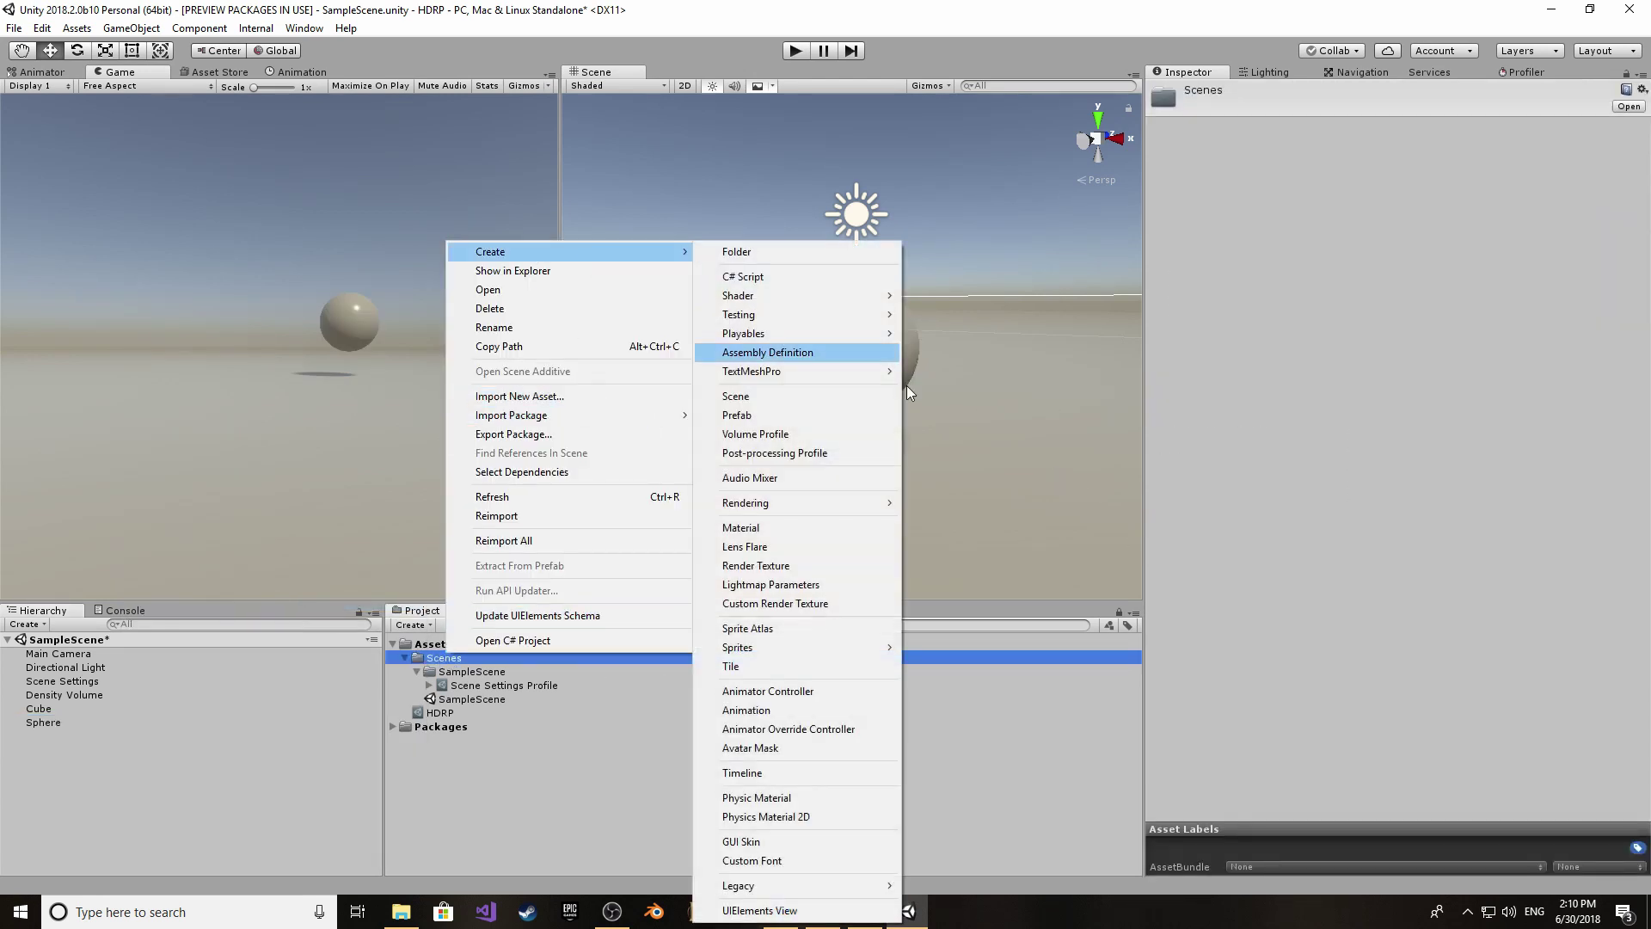
pyautogui.click(782, 528)
pyautogui.moveTo(470, 700); pyautogui.dragTo(884, 352)
# Step: Assign the WallMedieval003 stone colour texture as the material's base colour
pyautogui.click(479, 686)
pyautogui.click(470, 699)
pyautogui.scroll(-2, 1554, 424)
pyautogui.scroll(2, 1497, 482)
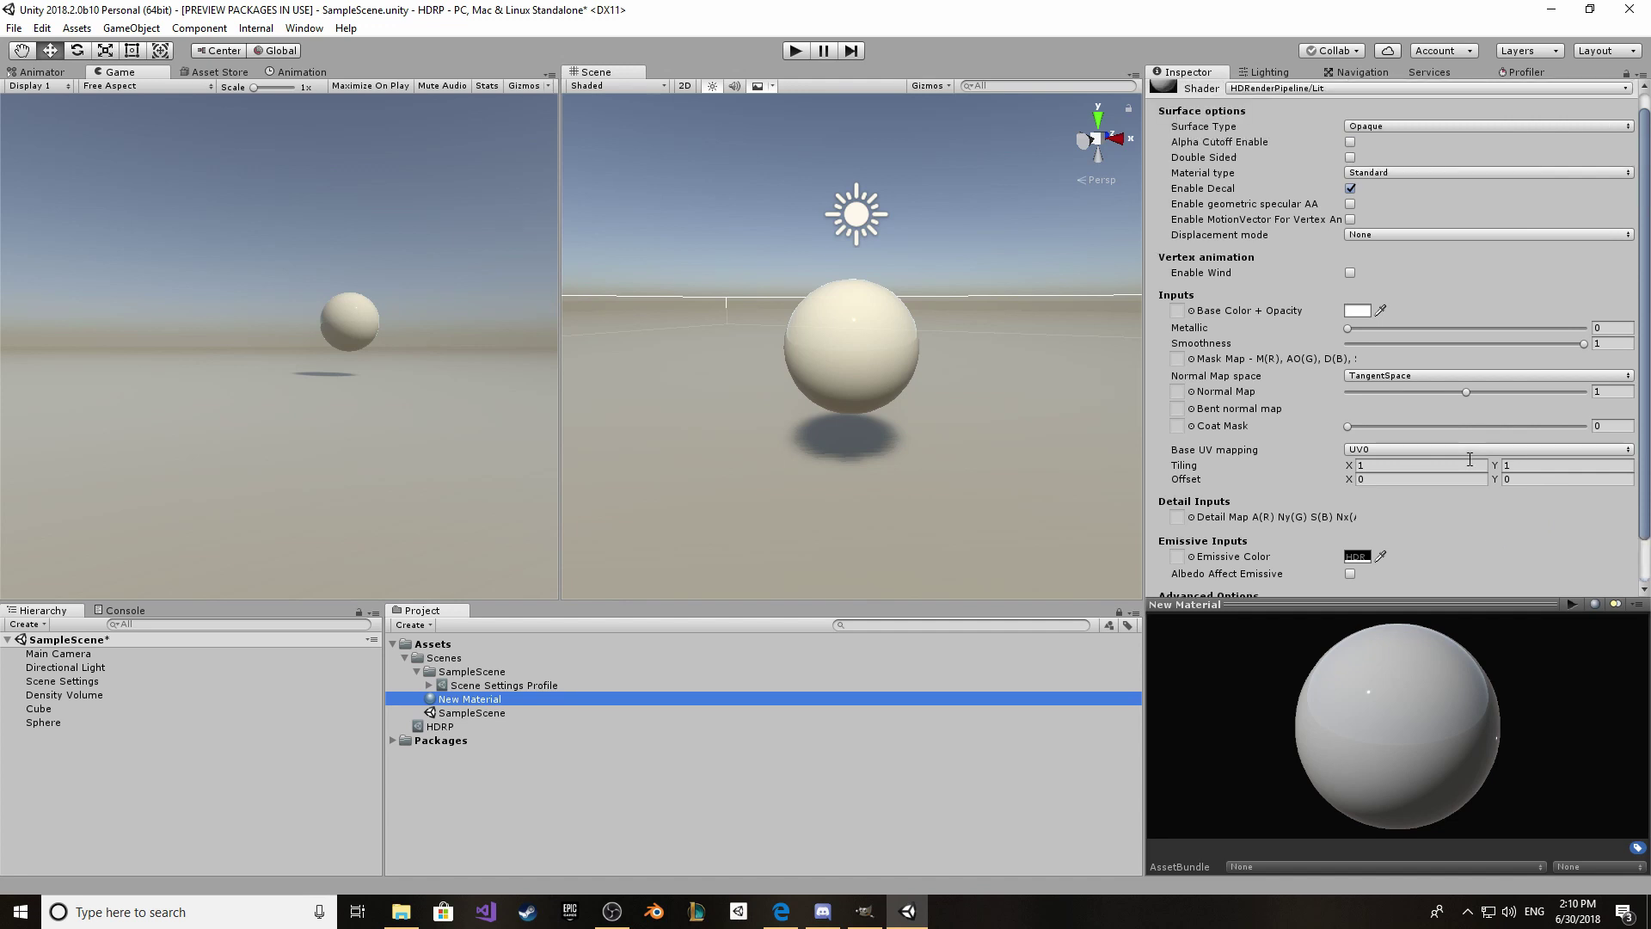
pyautogui.scroll(-2, 1465, 456)
pyautogui.scroll(2, 1431, 513)
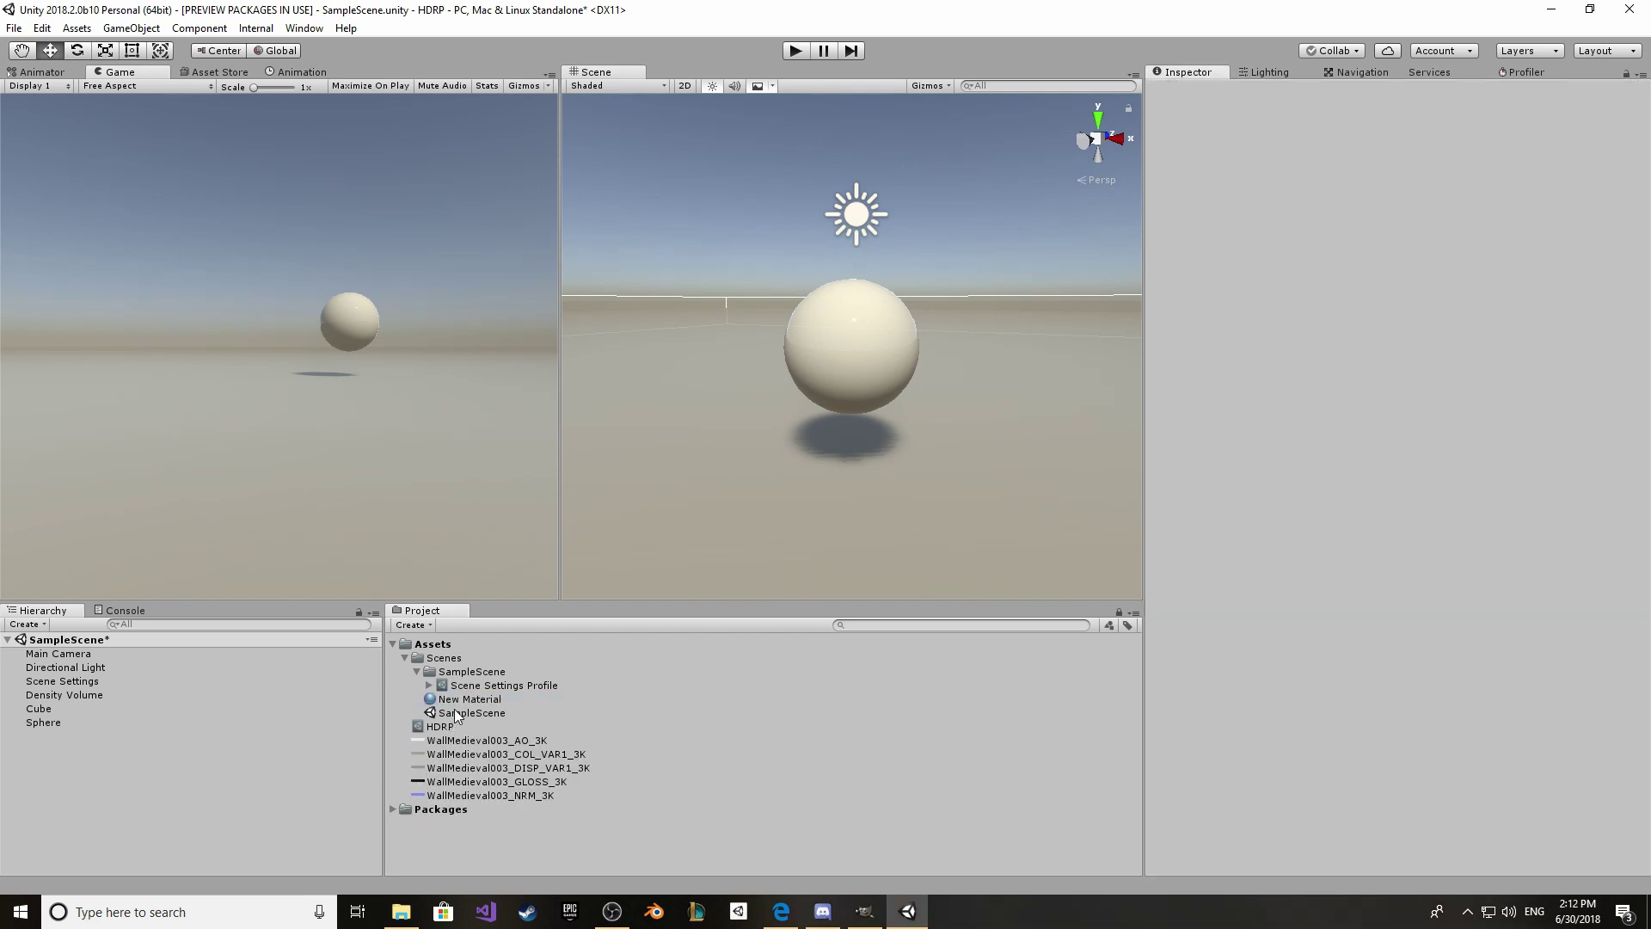
pyautogui.click(469, 699)
pyautogui.moveTo(457, 707); pyautogui.dragTo(877, 330)
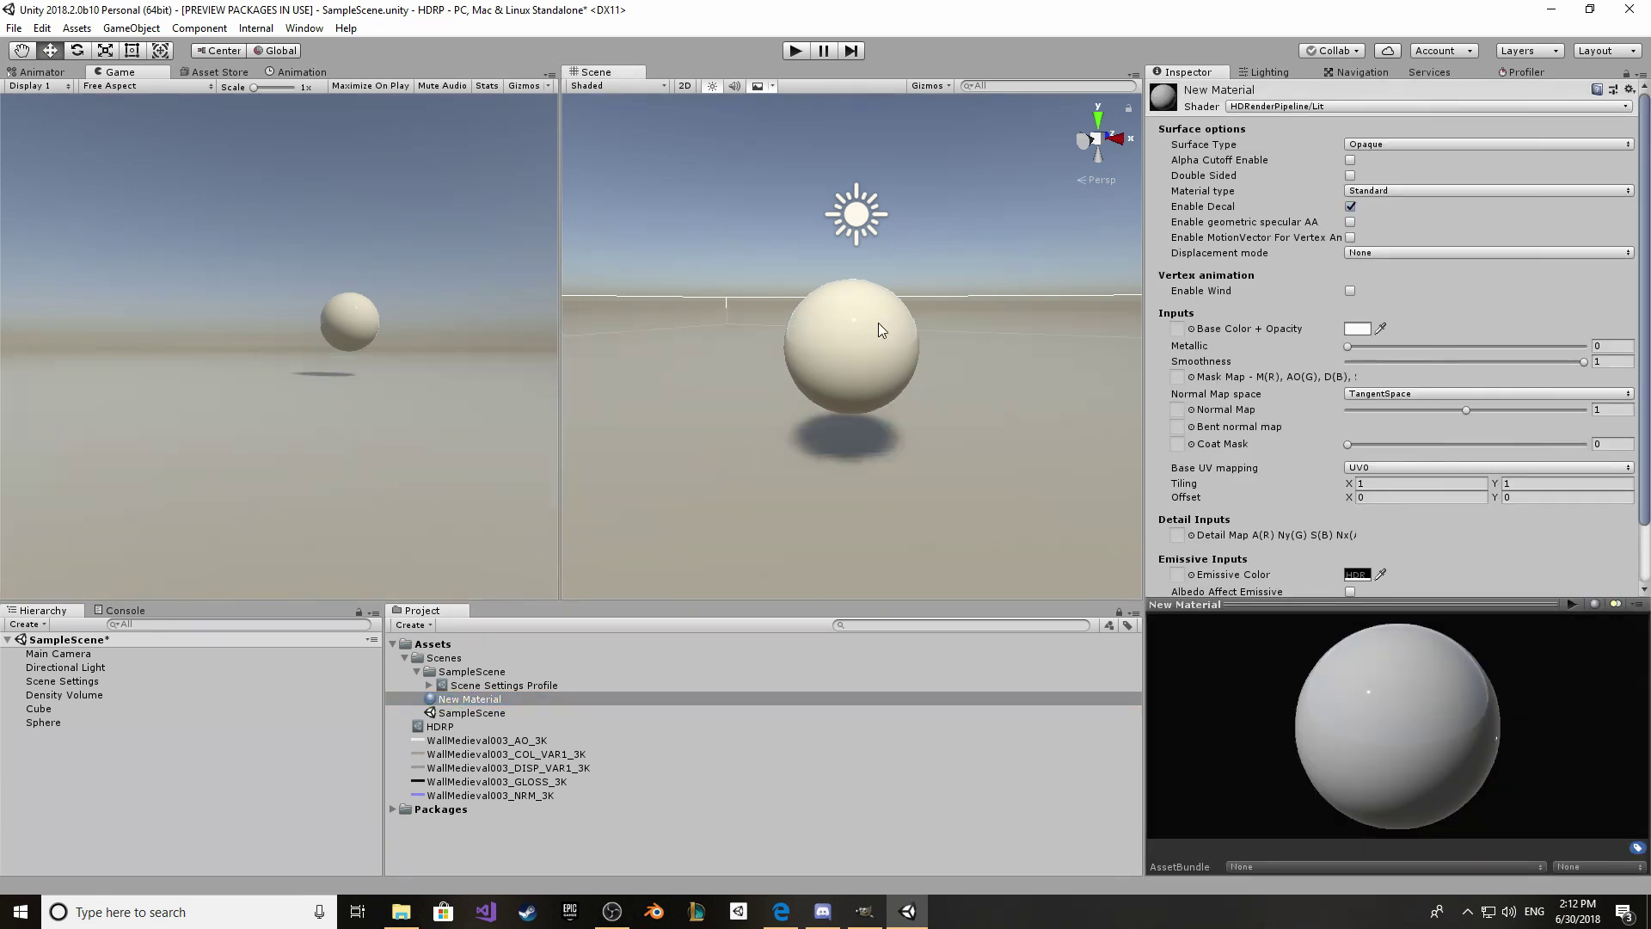
pyautogui.click(532, 755)
pyautogui.moveTo(531, 756); pyautogui.dragTo(1177, 332)
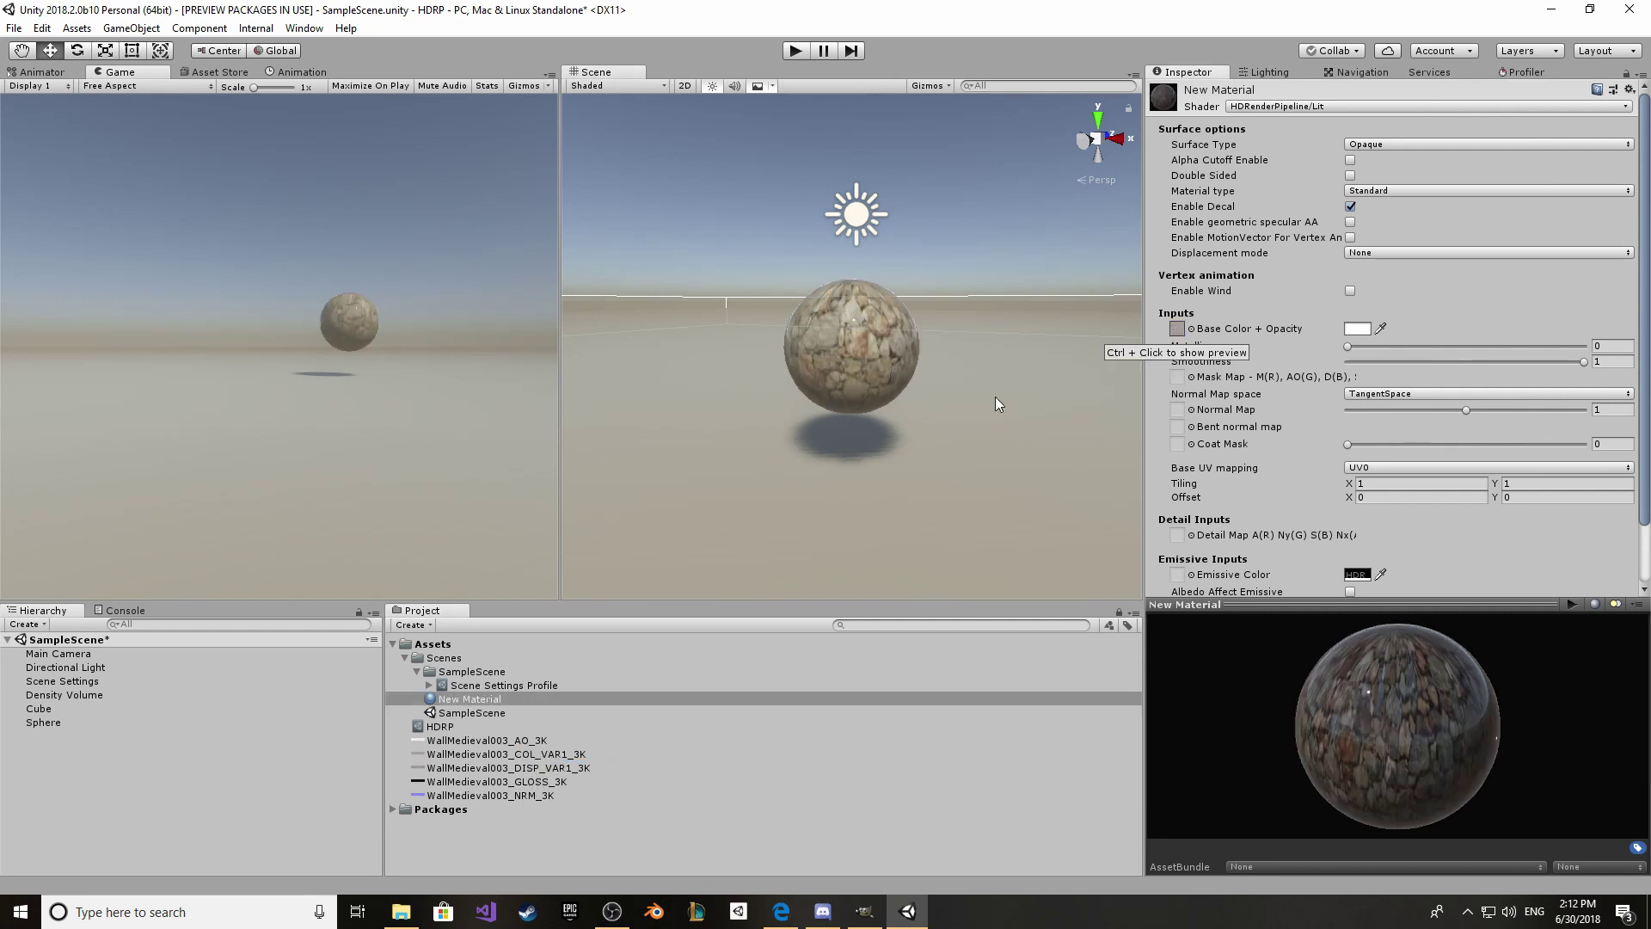
# Step: Set Tiling Y to 2 and add the stone normal map, fixed, at strength 0.949
pyautogui.scroll(2, 993, 403)
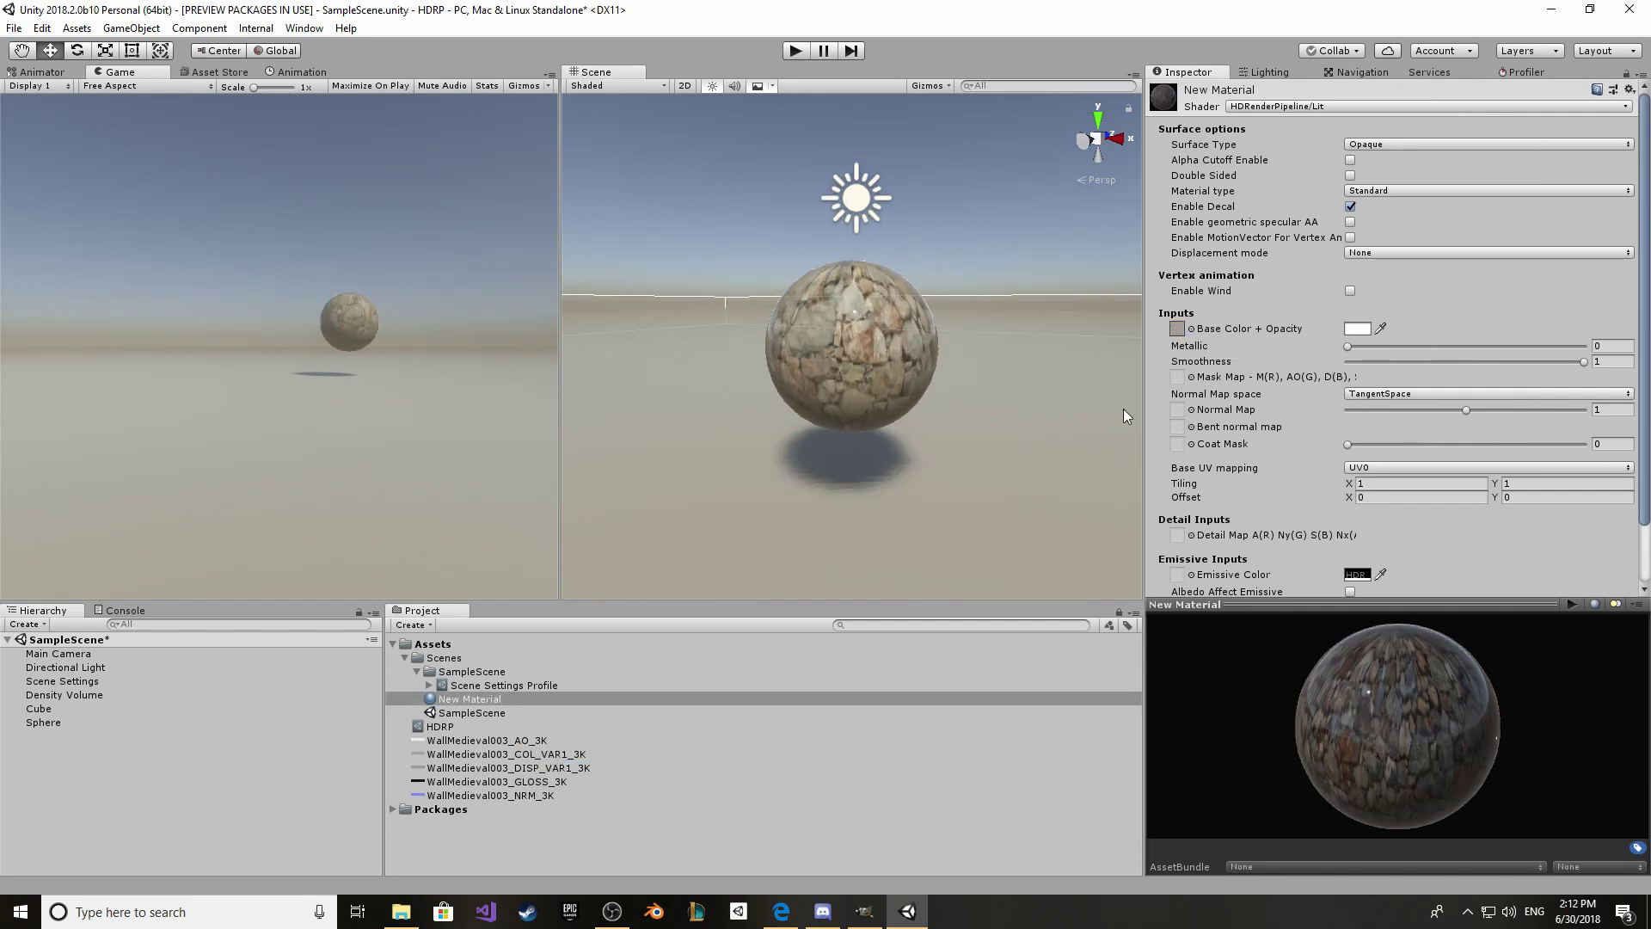
pyautogui.click(1518, 479)
pyautogui.write('2')
pyautogui.moveTo(484, 800); pyautogui.dragTo(1178, 411)
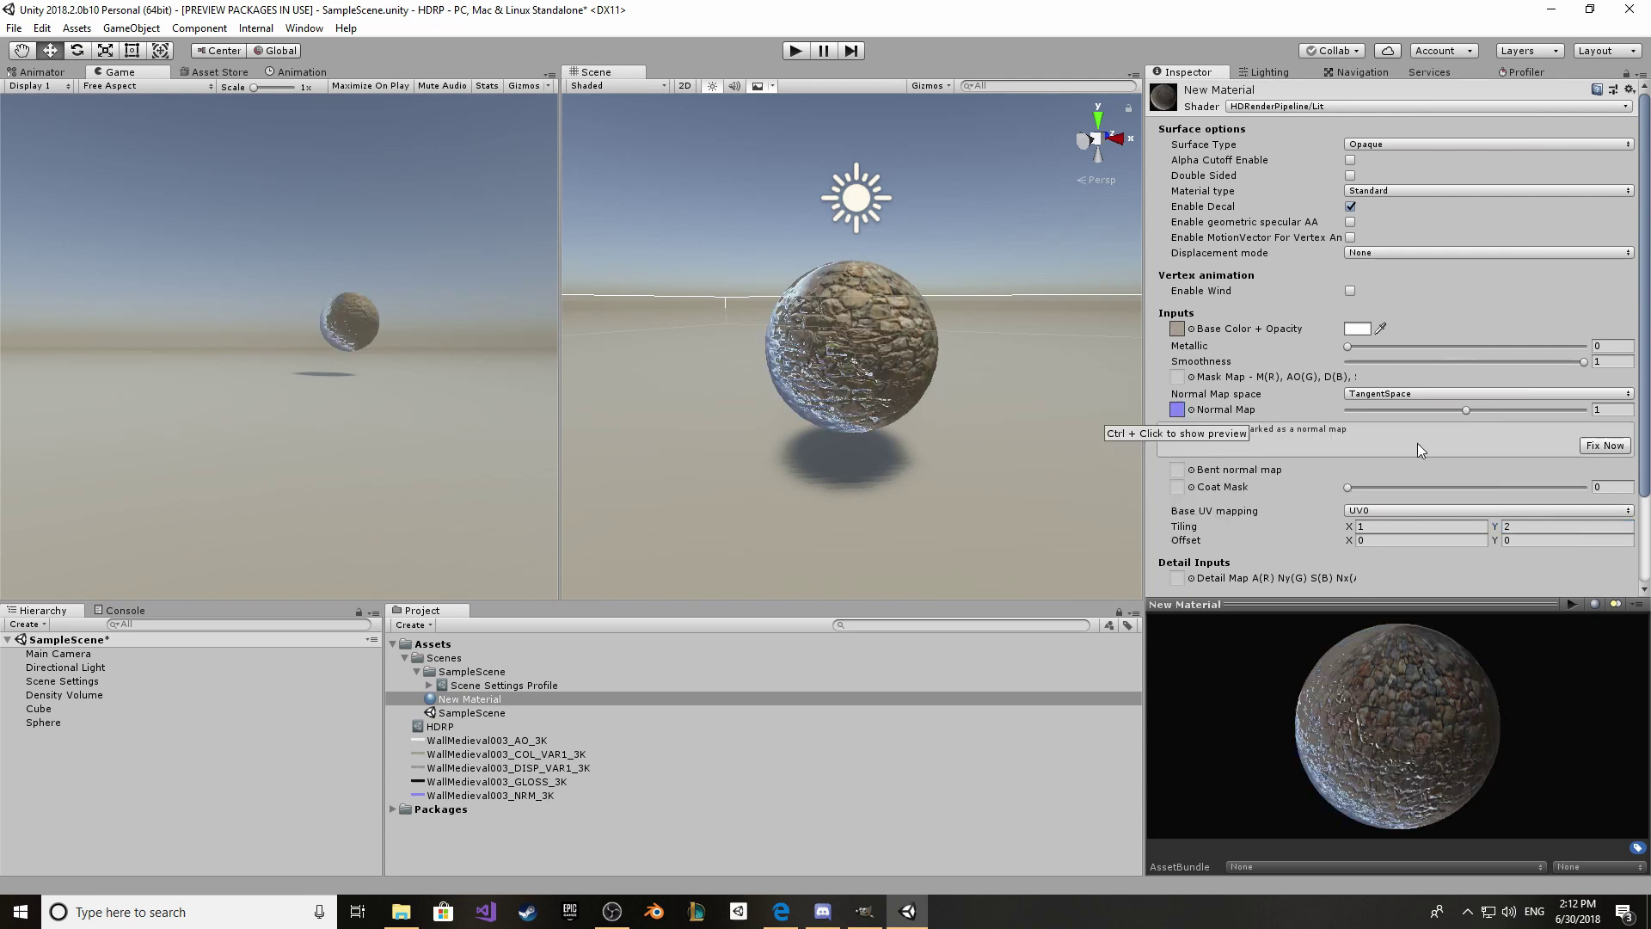
pyautogui.click(1585, 448)
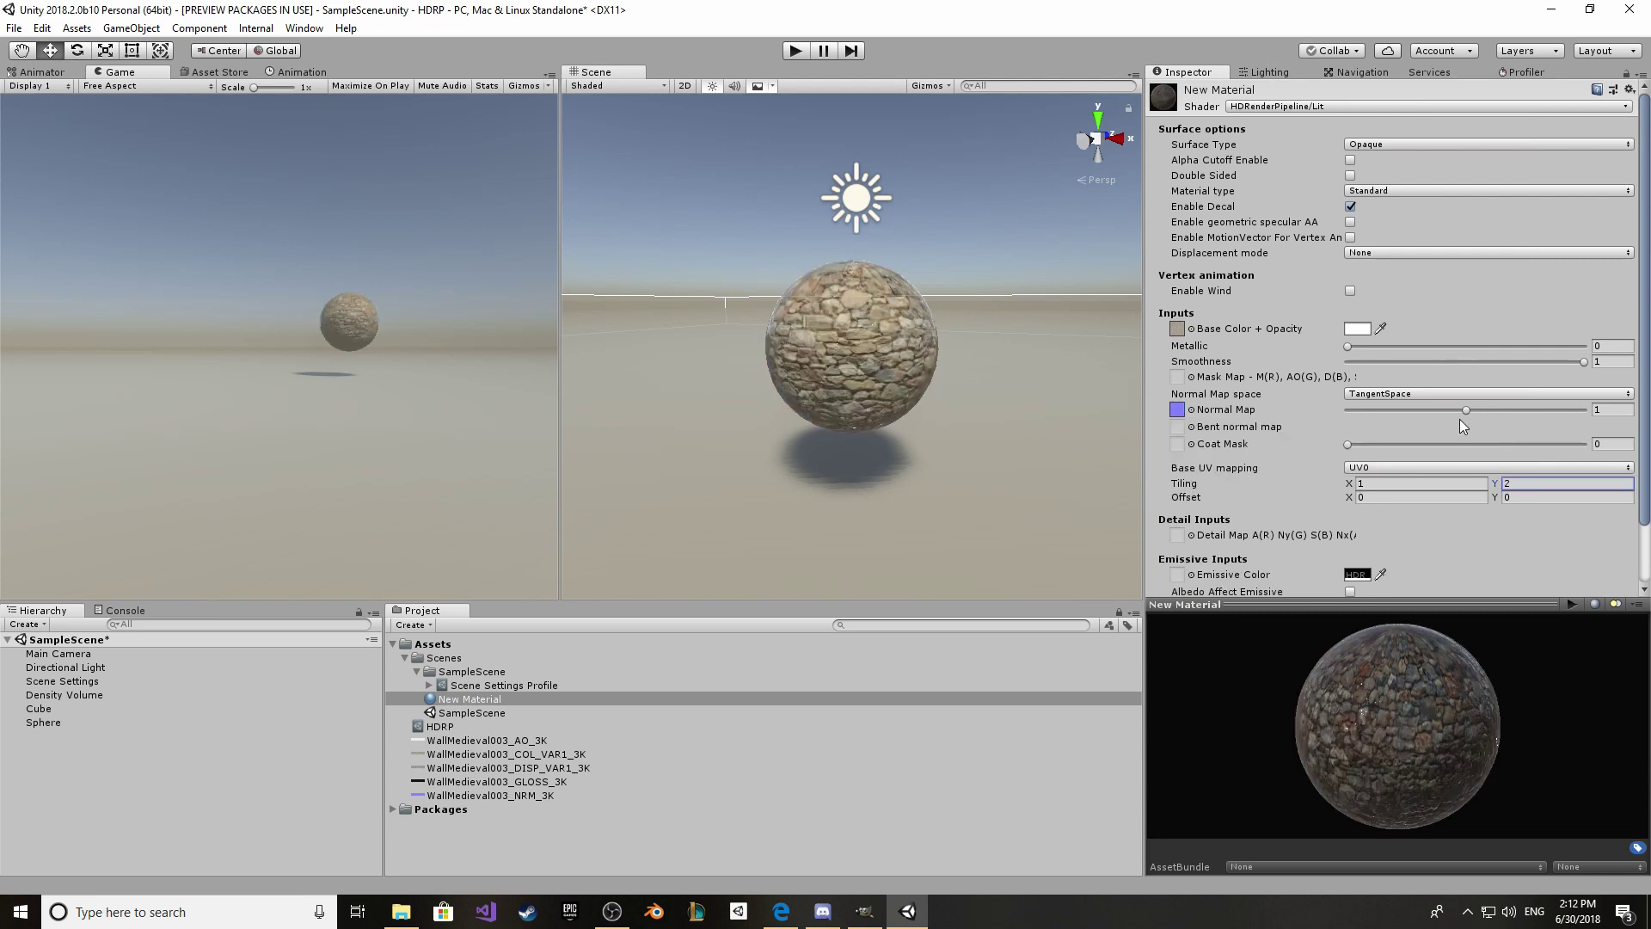
pyautogui.moveTo(1464, 413); pyautogui.dragTo(1493, 419)
pyautogui.keyDown('alt'); pyautogui.moveTo(941, 361); pyautogui.dragTo(735, 348); pyautogui.keyUp('alt')
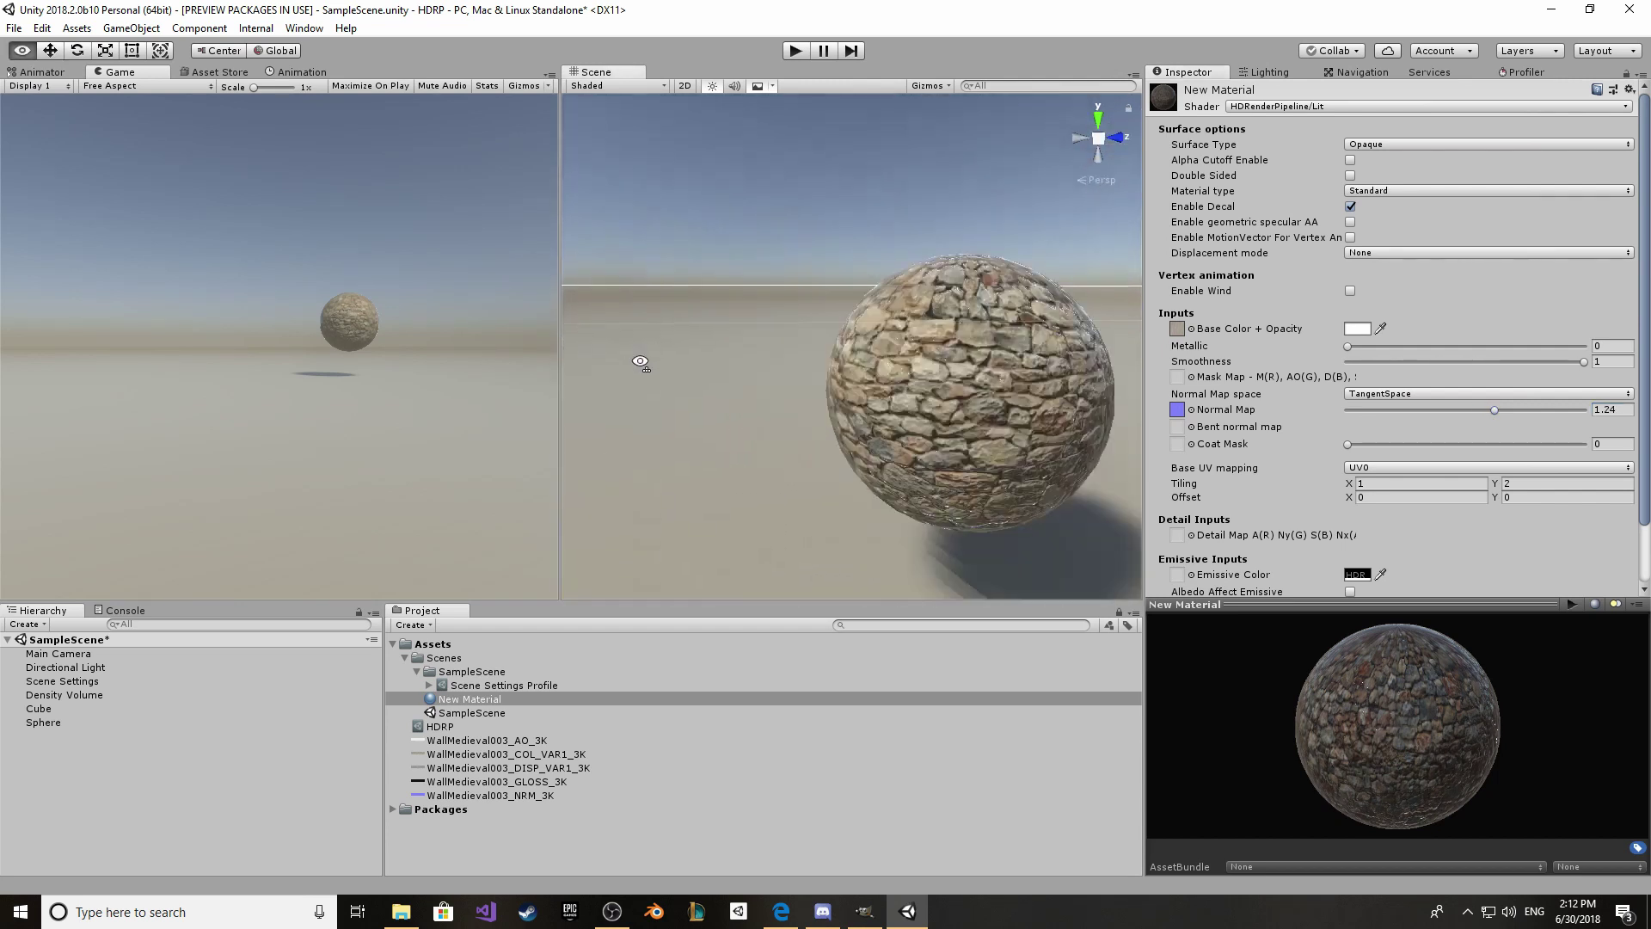
pyautogui.keyDown('alt'); pyautogui.moveTo(641, 362); pyautogui.dragTo(770, 372); pyautogui.keyUp('alt')
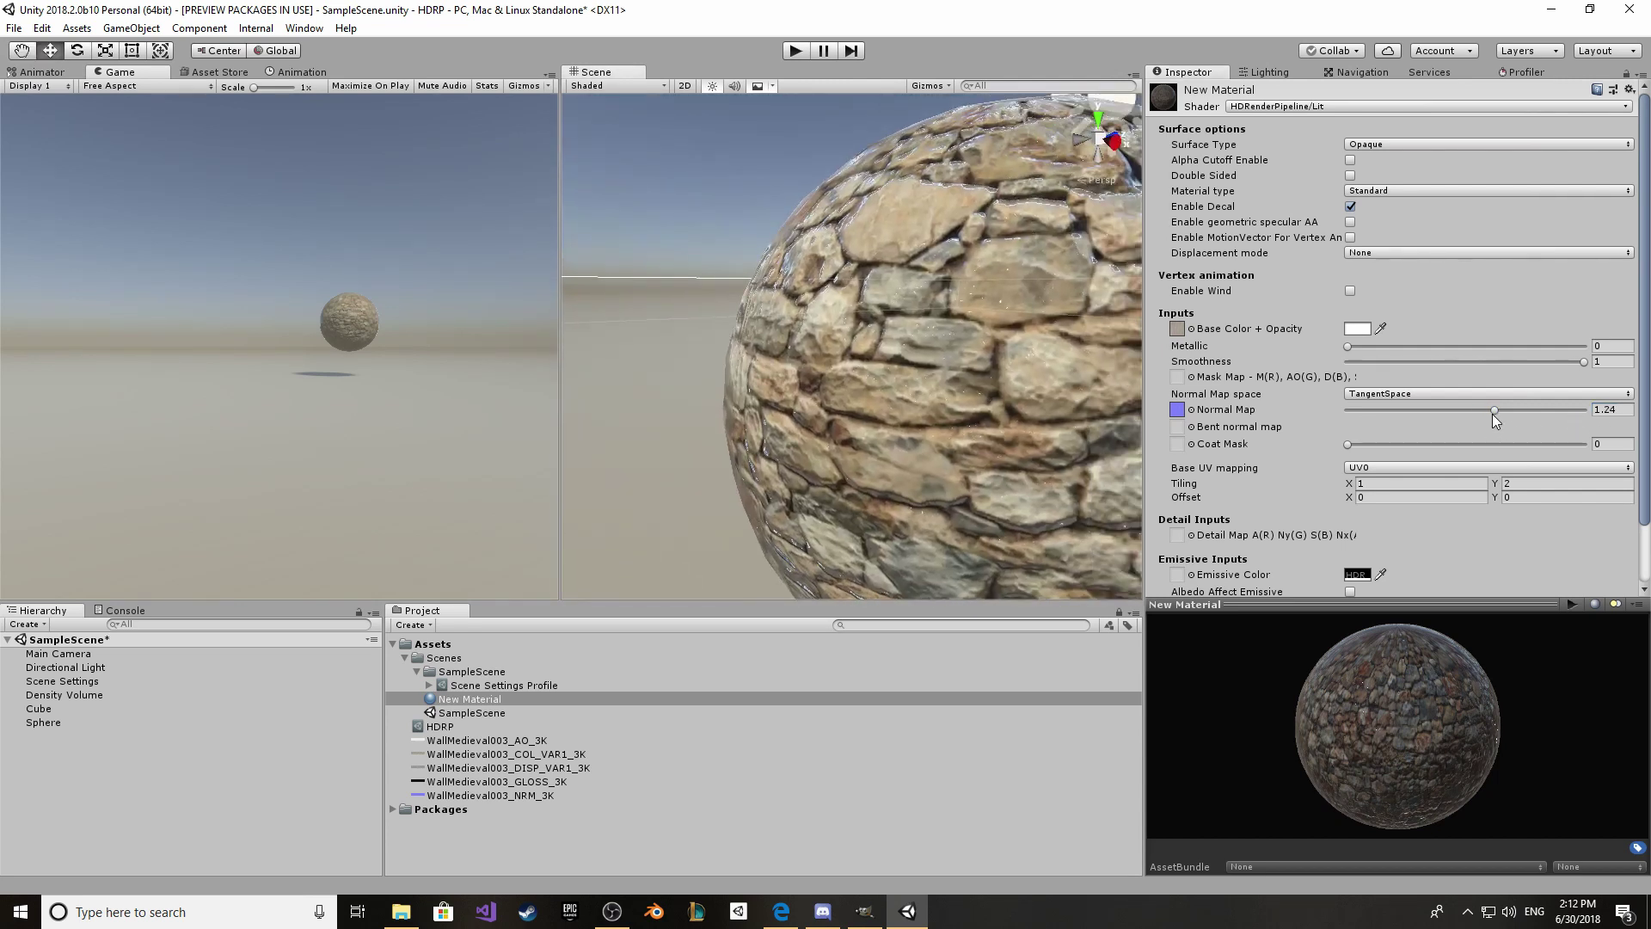
pyautogui.moveTo(1493, 414)
pyautogui.mouseDown()
pyautogui.moveTo(1555, 415)
pyautogui.moveTo(1422, 410)
pyautogui.moveTo(1458, 411)
pyautogui.mouseUp()
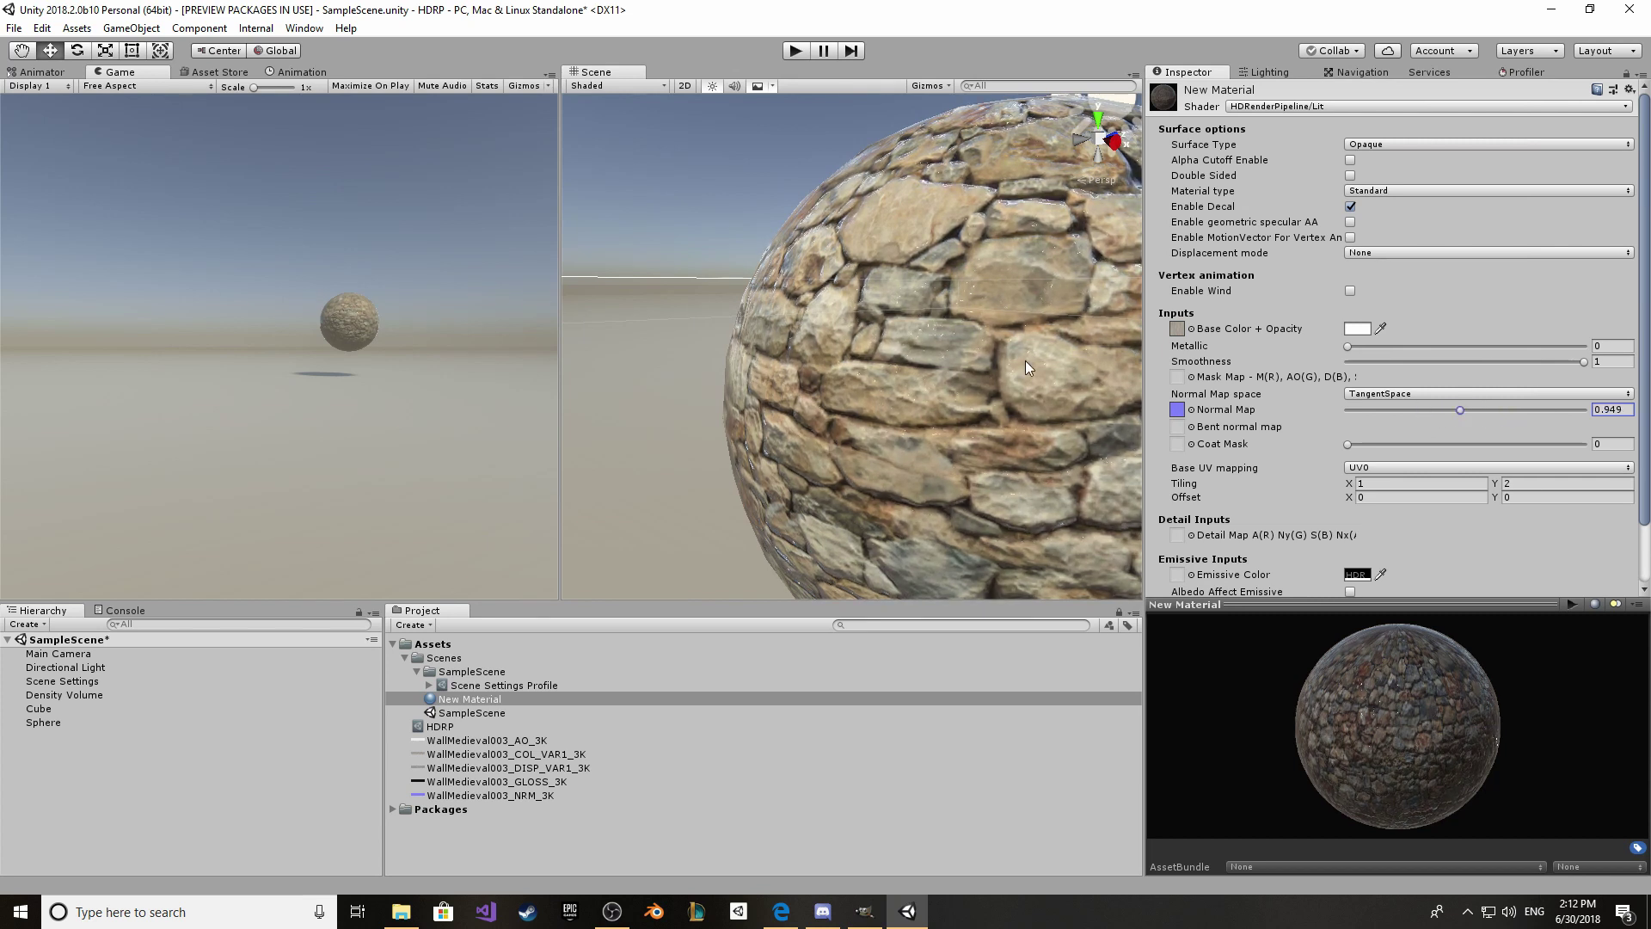
pyautogui.keyDown('alt'); pyautogui.moveTo(898, 360); pyautogui.dragTo(944, 397, button='right'); pyautogui.keyUp('alt')
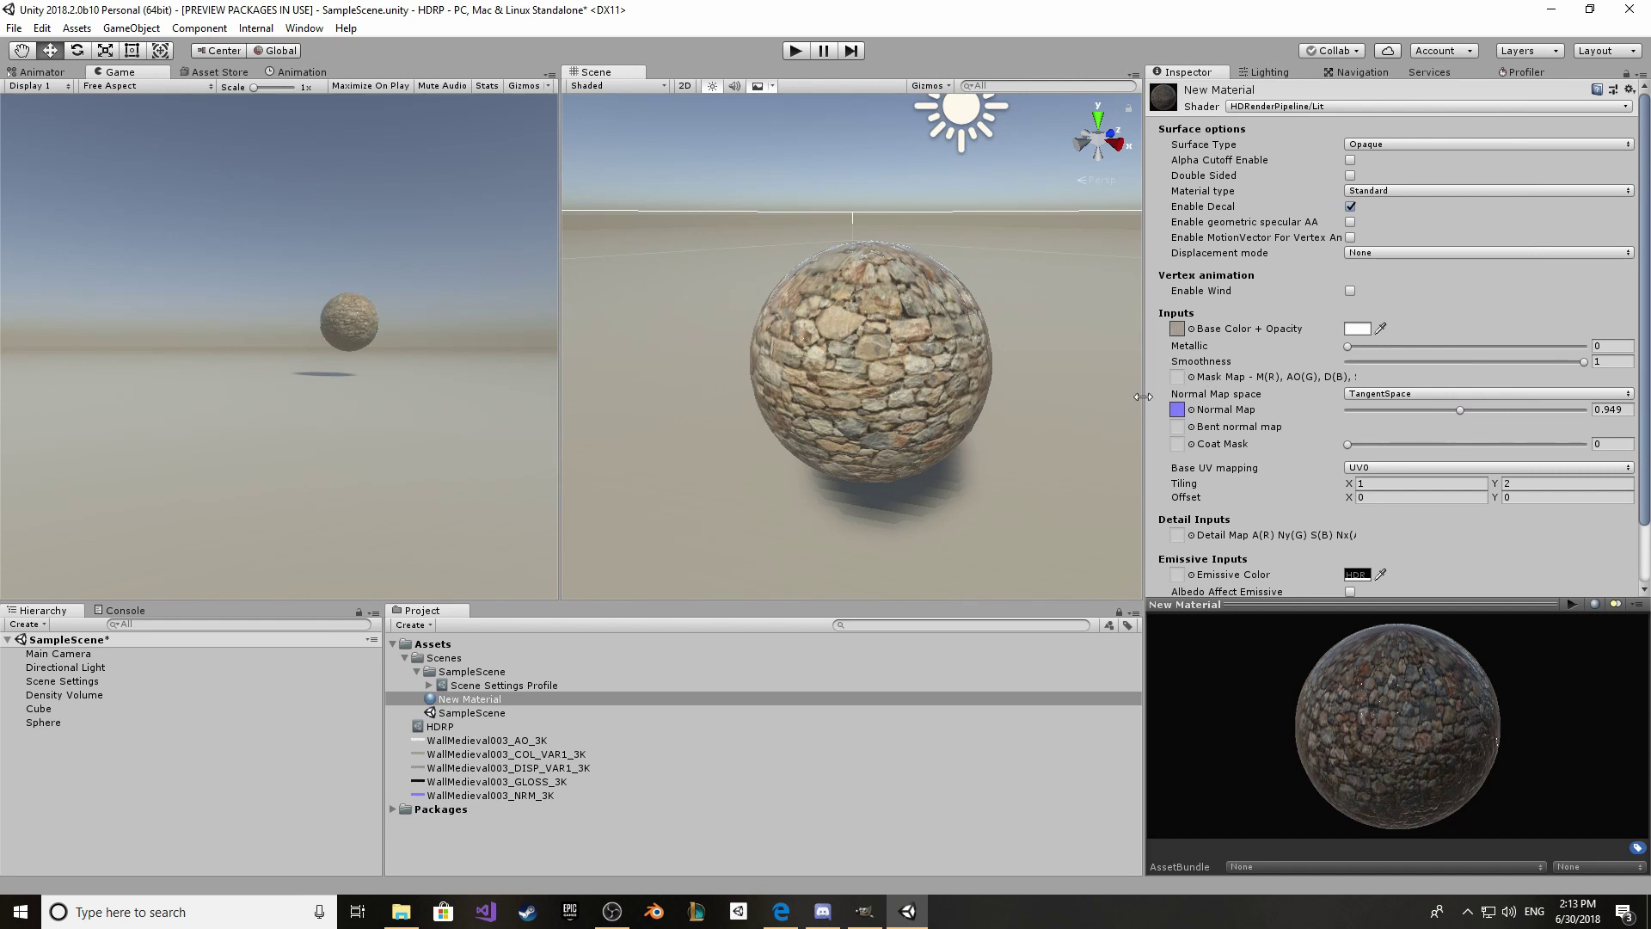
# Step: Set the material's metallic to 0.041 and leave smoothness at 1
pyautogui.moveTo(1143, 397); pyautogui.dragTo(1035, 395)
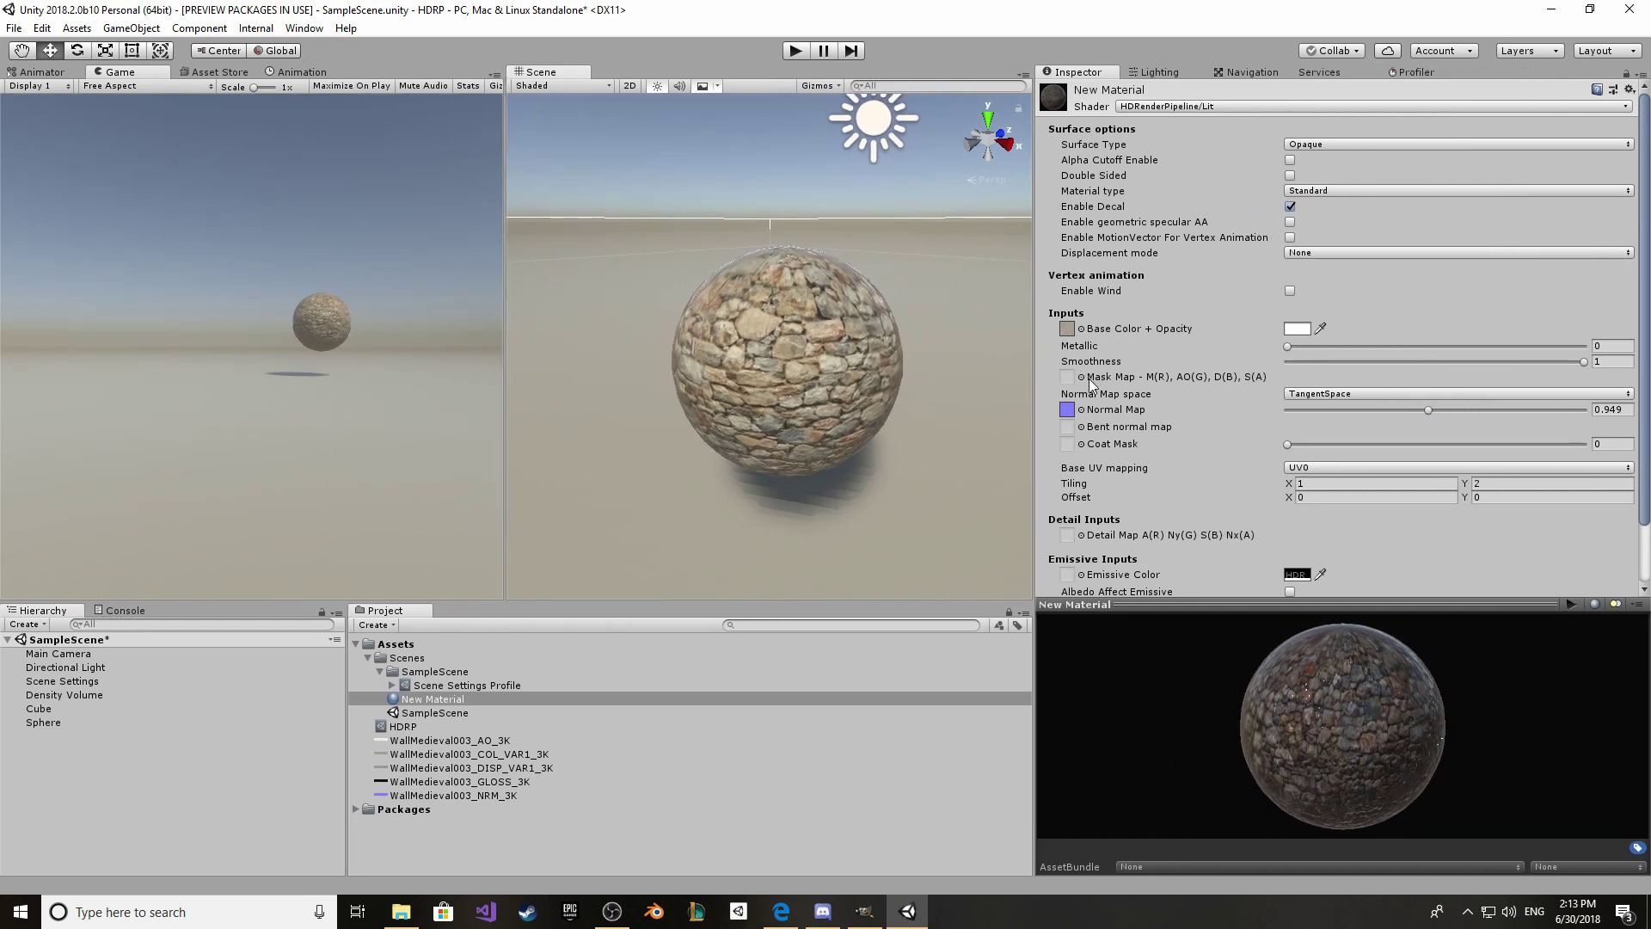
pyautogui.moveTo(1292, 348)
pyautogui.mouseDown()
pyautogui.moveTo(1459, 354)
pyautogui.moveTo(1303, 354)
pyautogui.mouseUp()
pyautogui.moveTo(1582, 363); pyautogui.dragTo(1627, 352)
pyautogui.scroll(2, 963, 380)
pyautogui.moveTo(880, 415); pyautogui.dragTo(863, 381, button='middle')
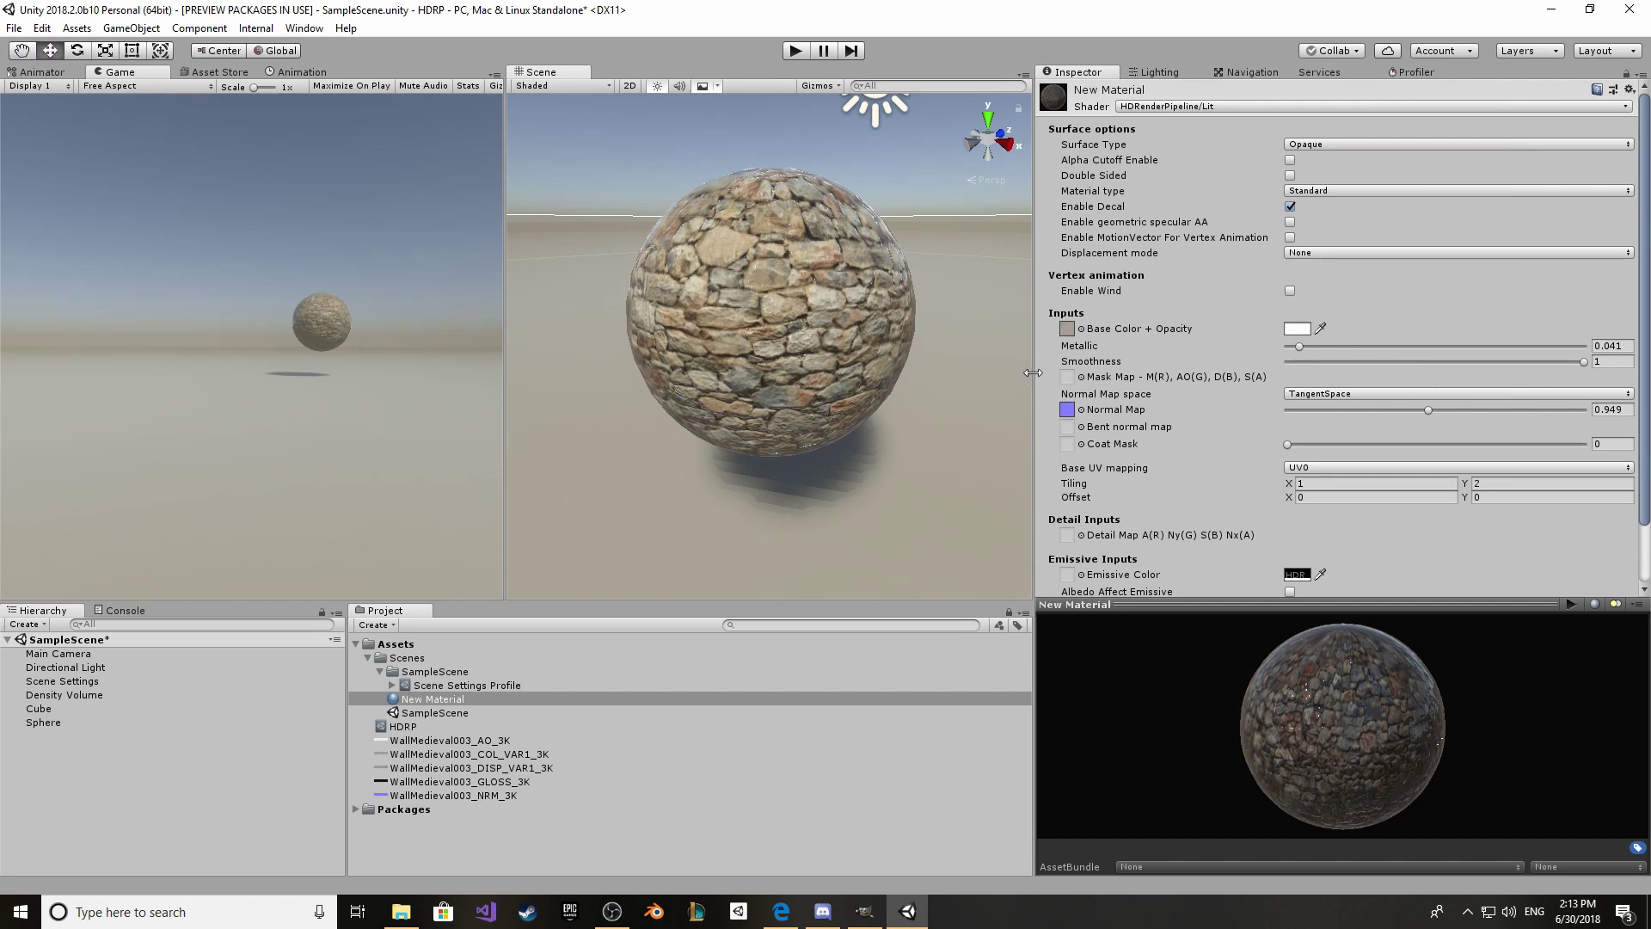
pyautogui.moveTo(1033, 373); pyautogui.dragTo(1048, 373)
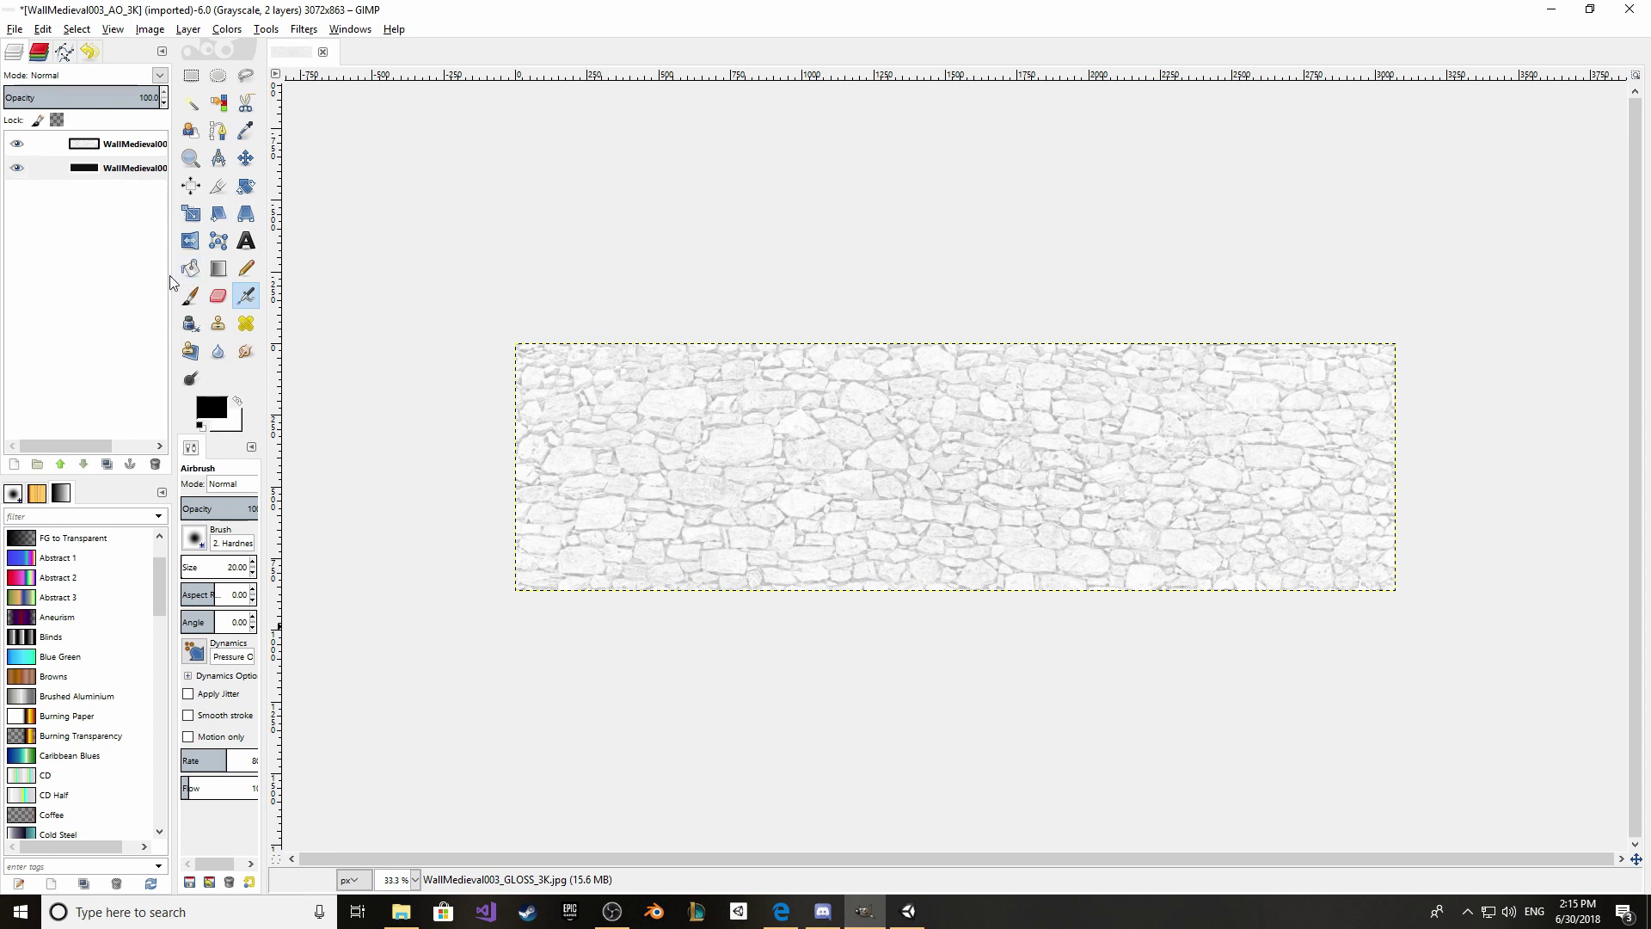
# Step: Add a new white-filled layer and make it active
pyautogui.click(13, 464)
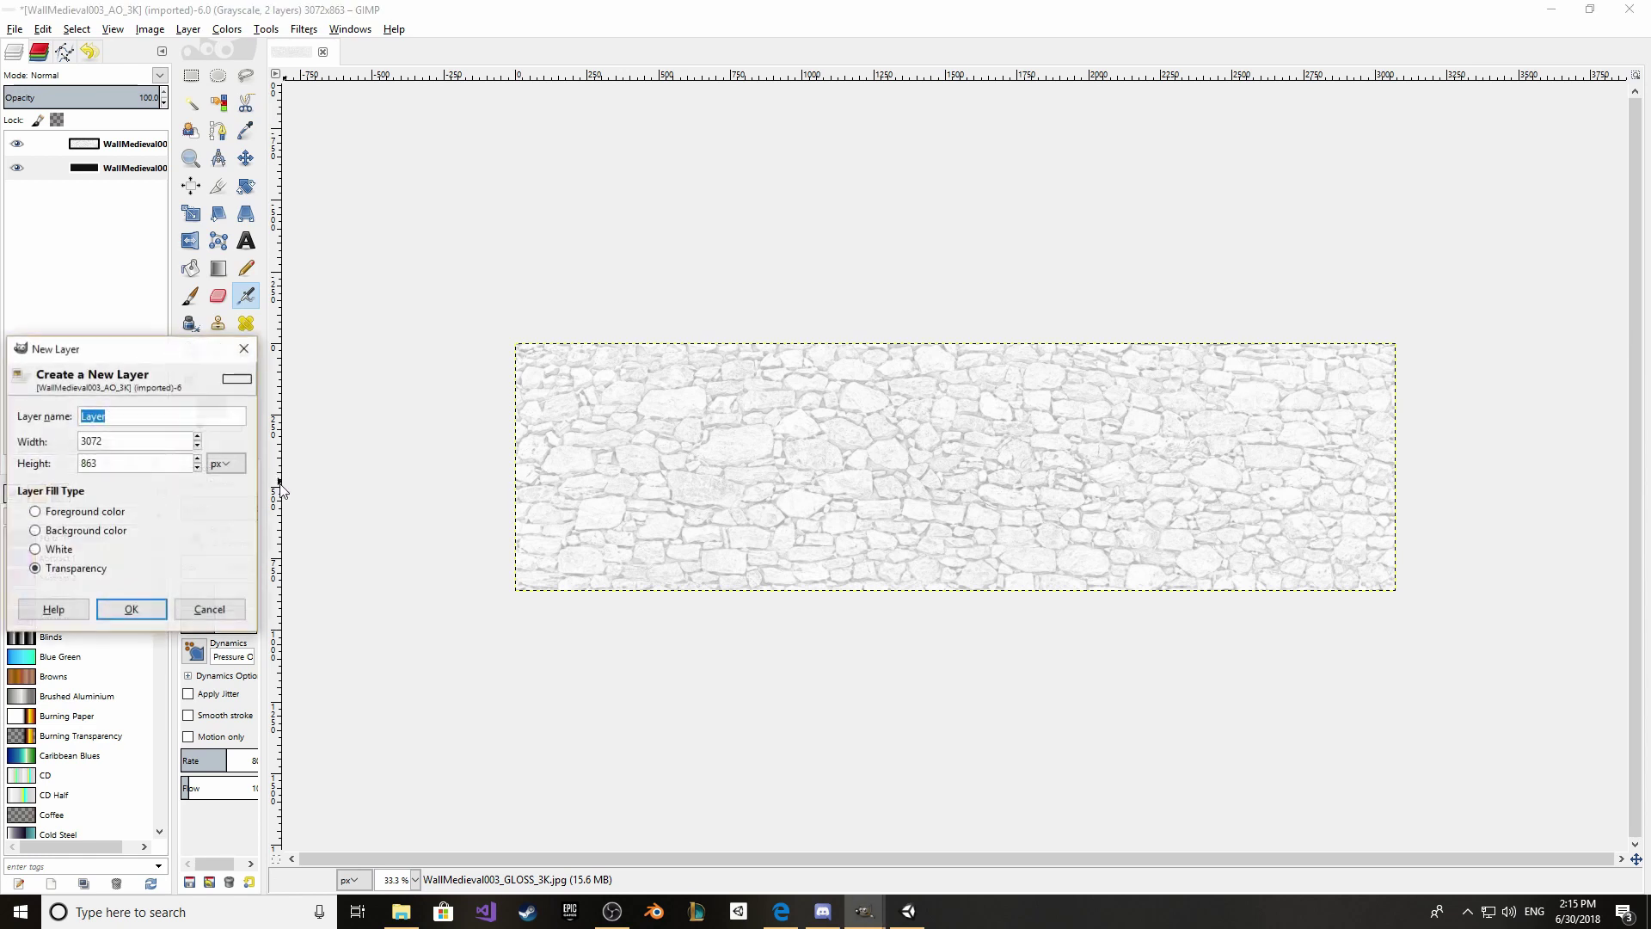
pyautogui.click(58, 550)
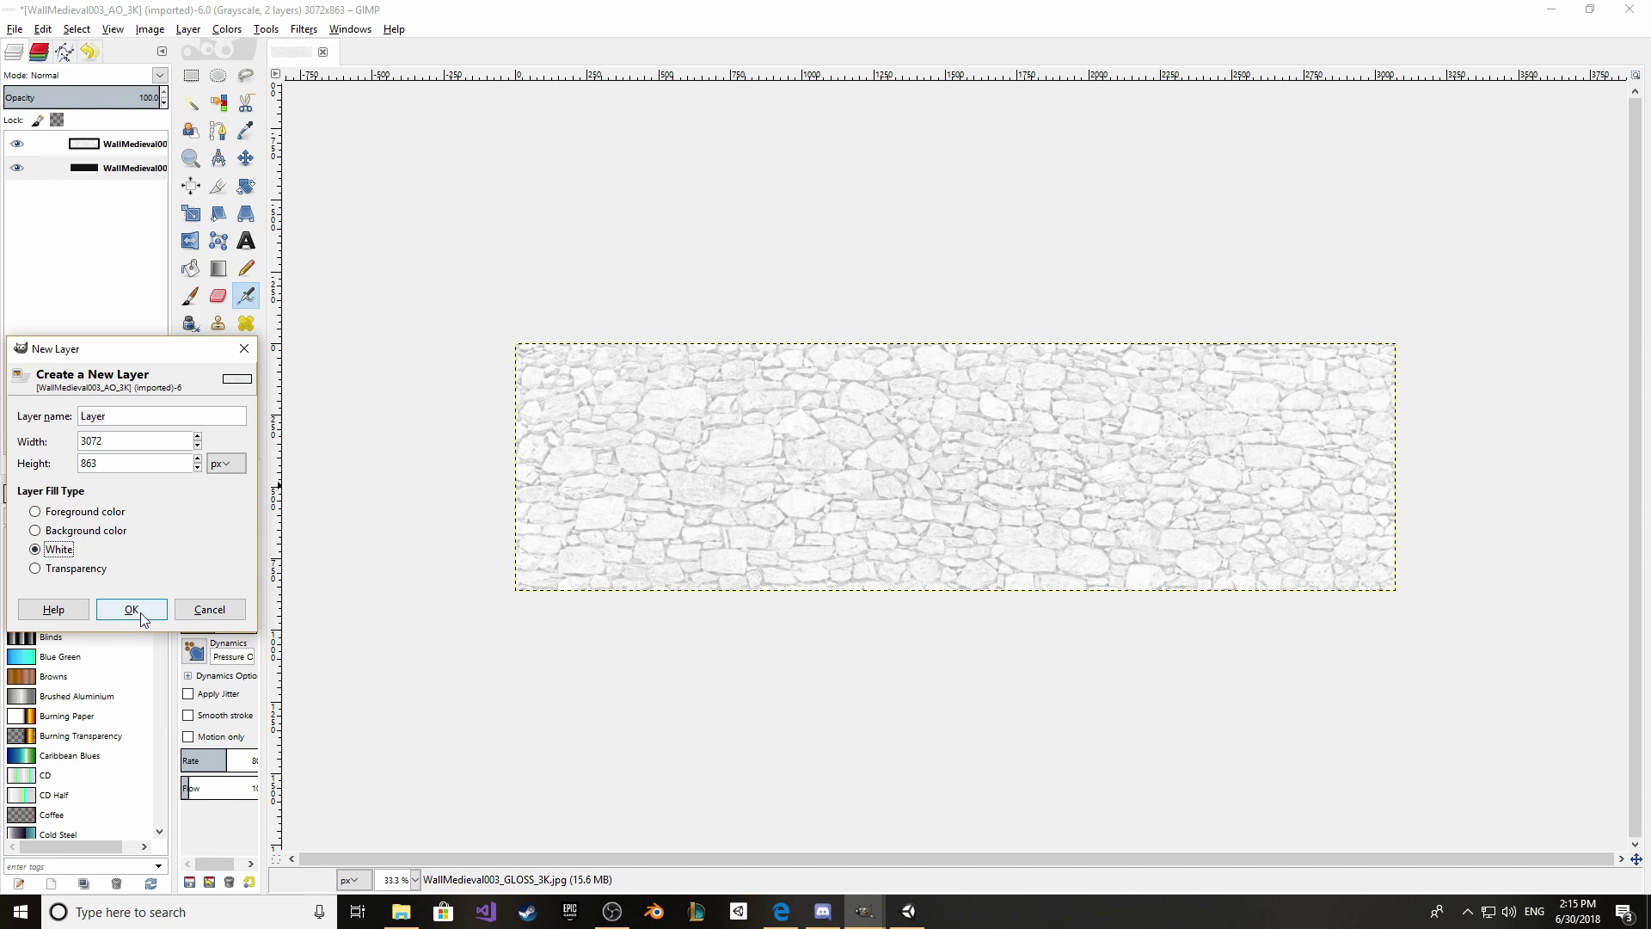
pyautogui.click(145, 614)
pyautogui.click(99, 169)
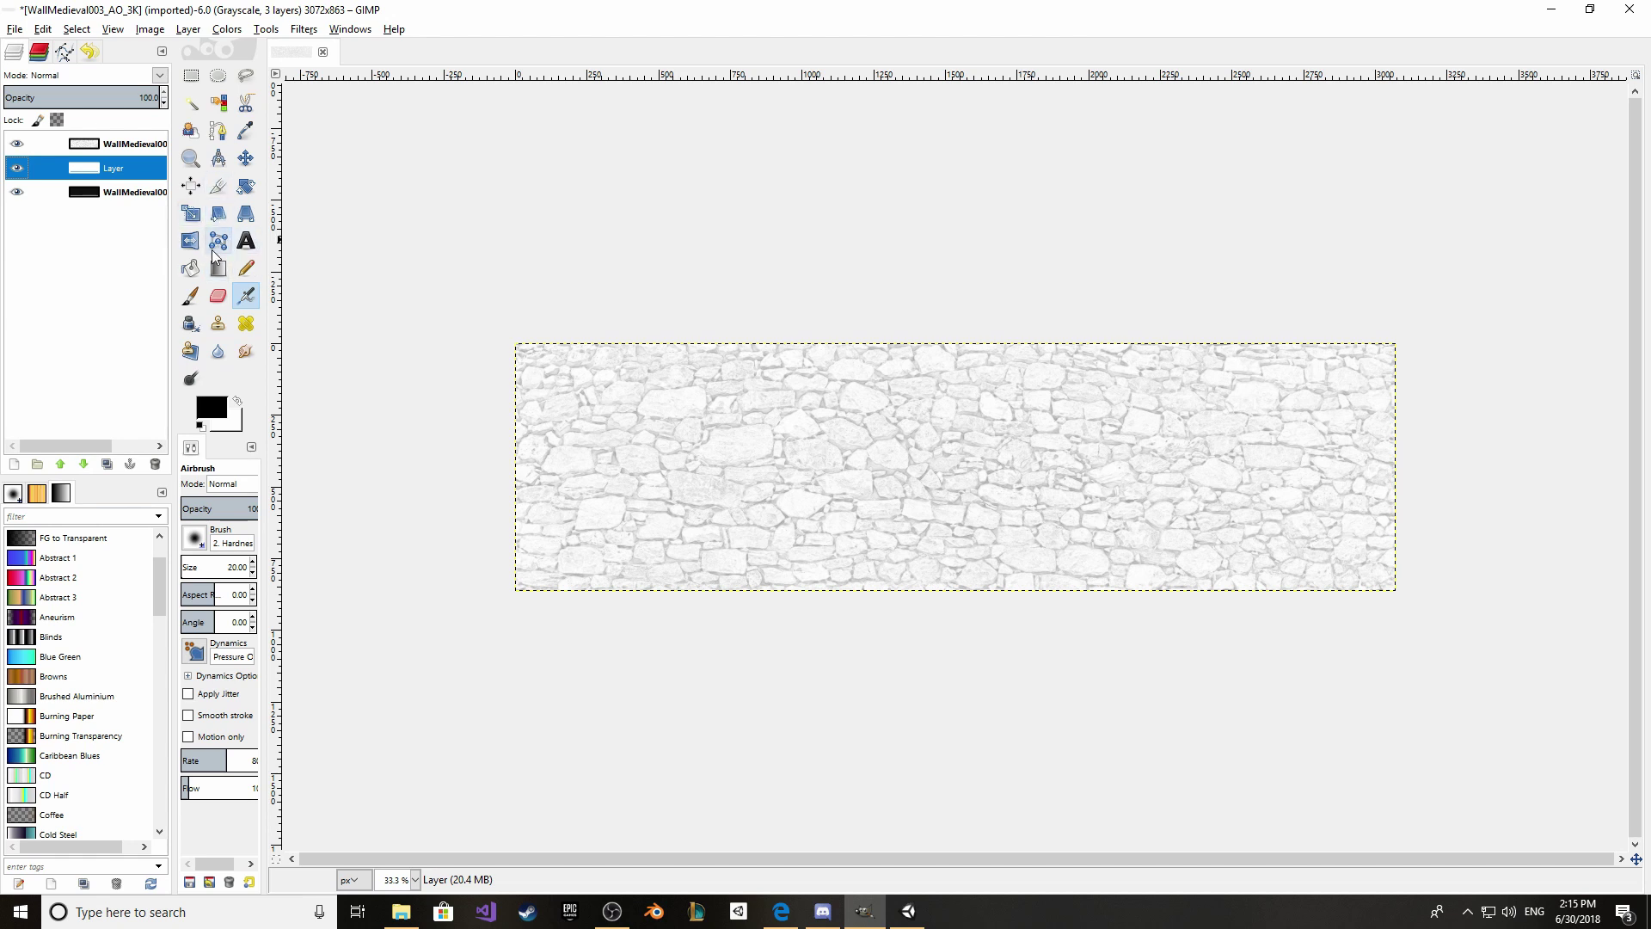
# Step: Bucket-fill the layer named Layer with black, then add white-filled Layer #1
pyautogui.click(190, 267)
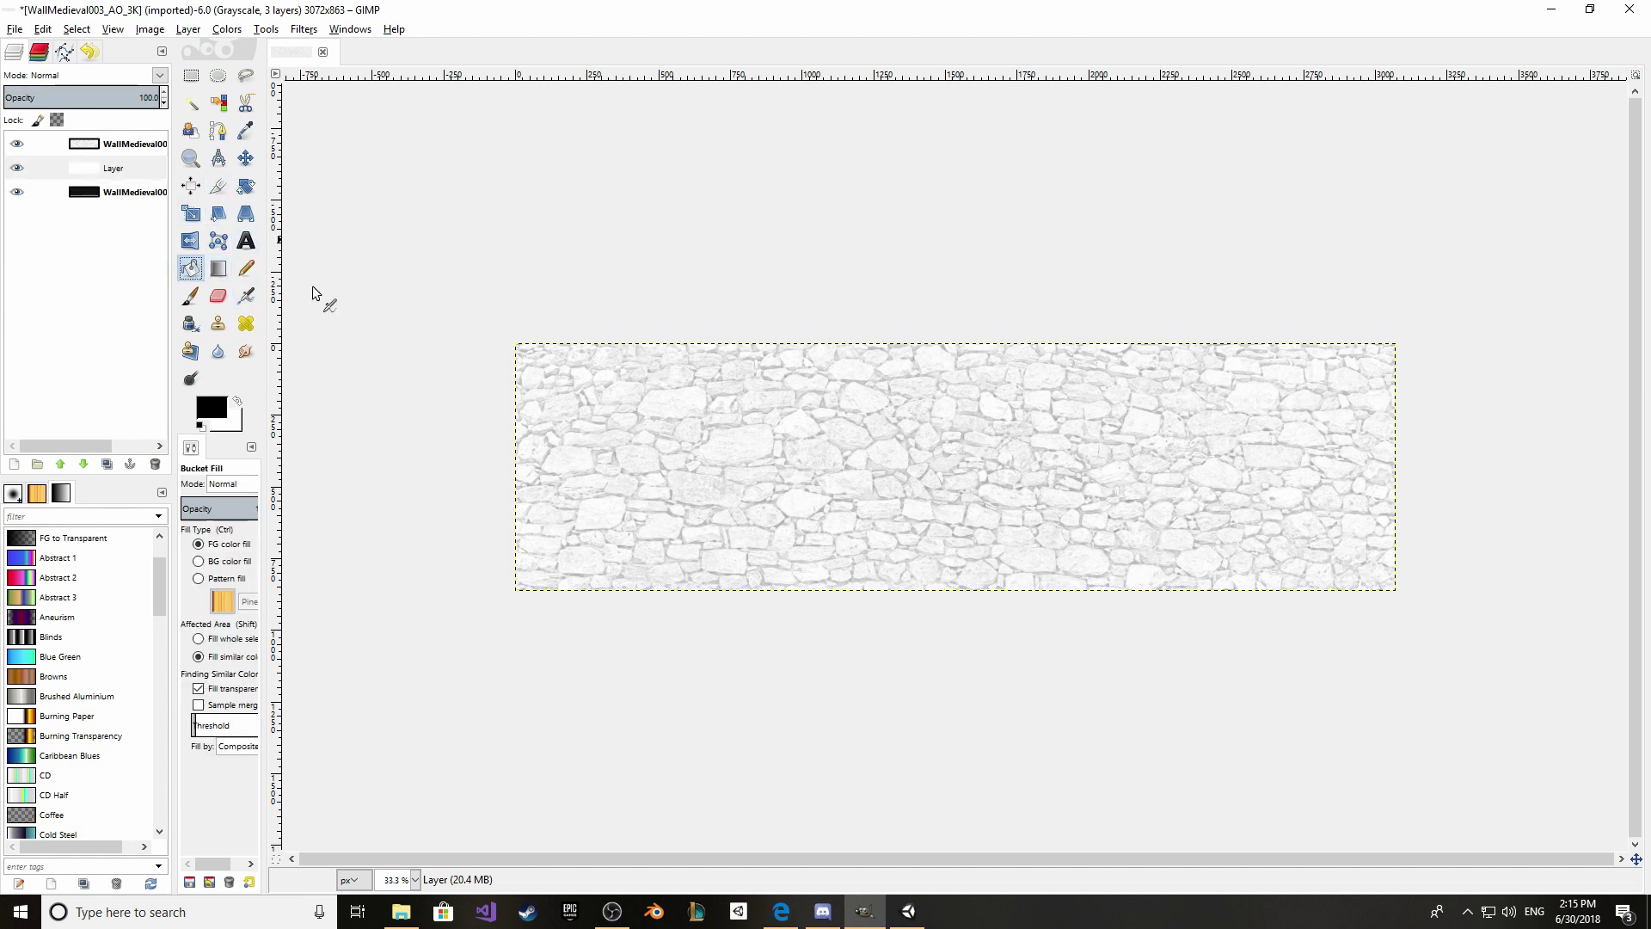
pyautogui.click(848, 453)
pyautogui.click(166, 295)
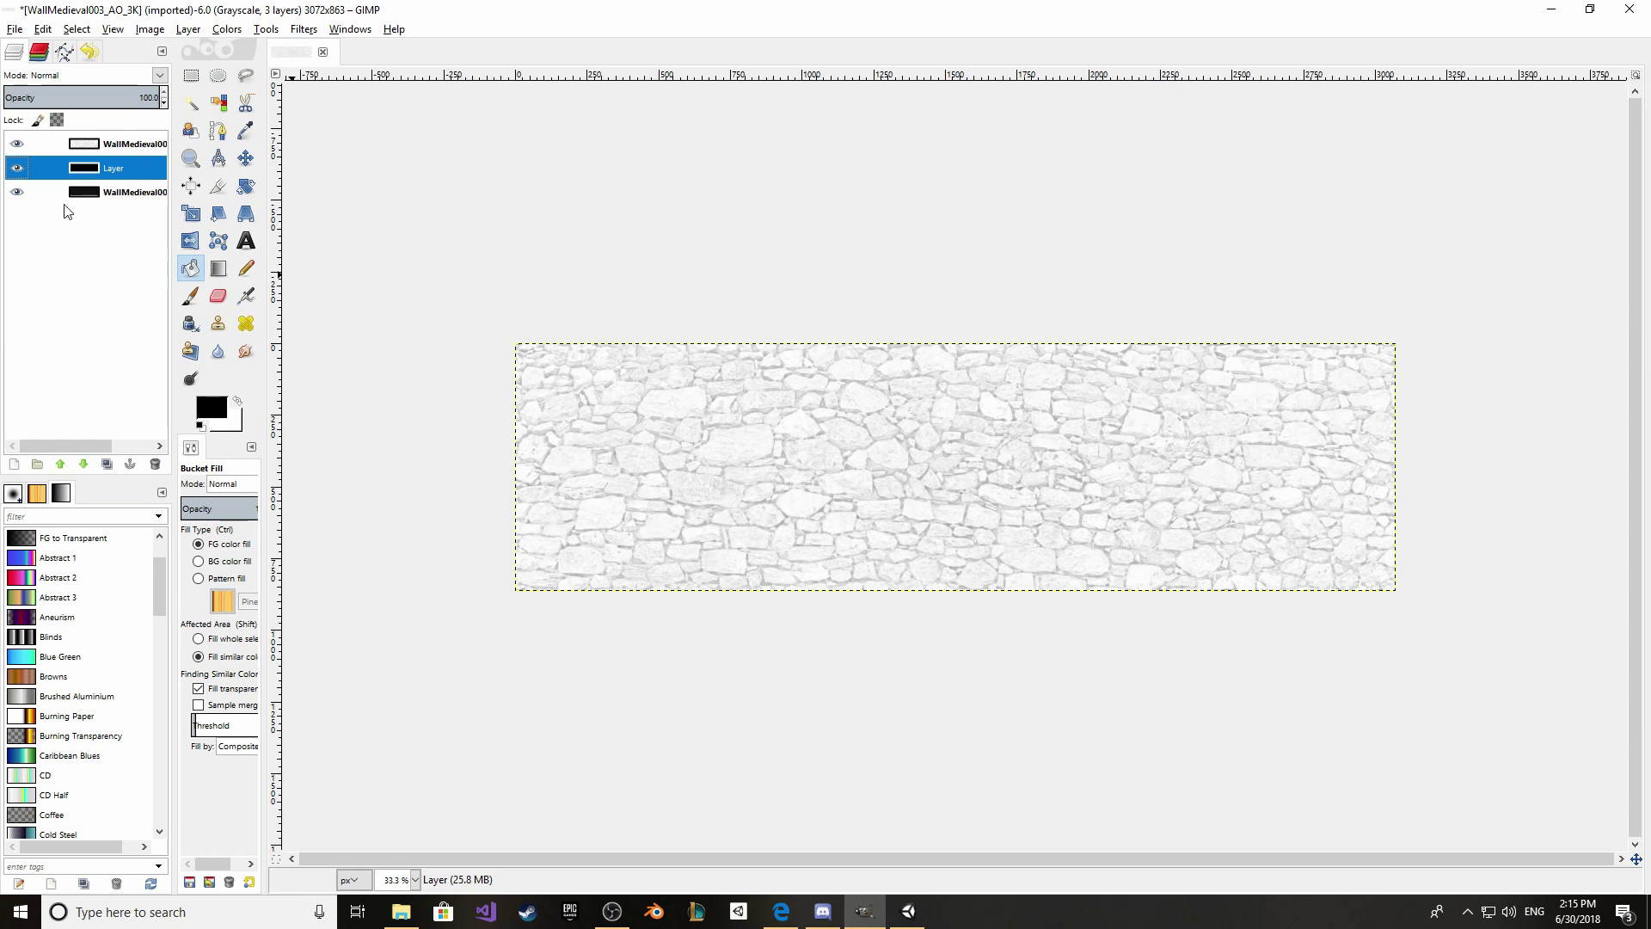
pyautogui.click(19, 467)
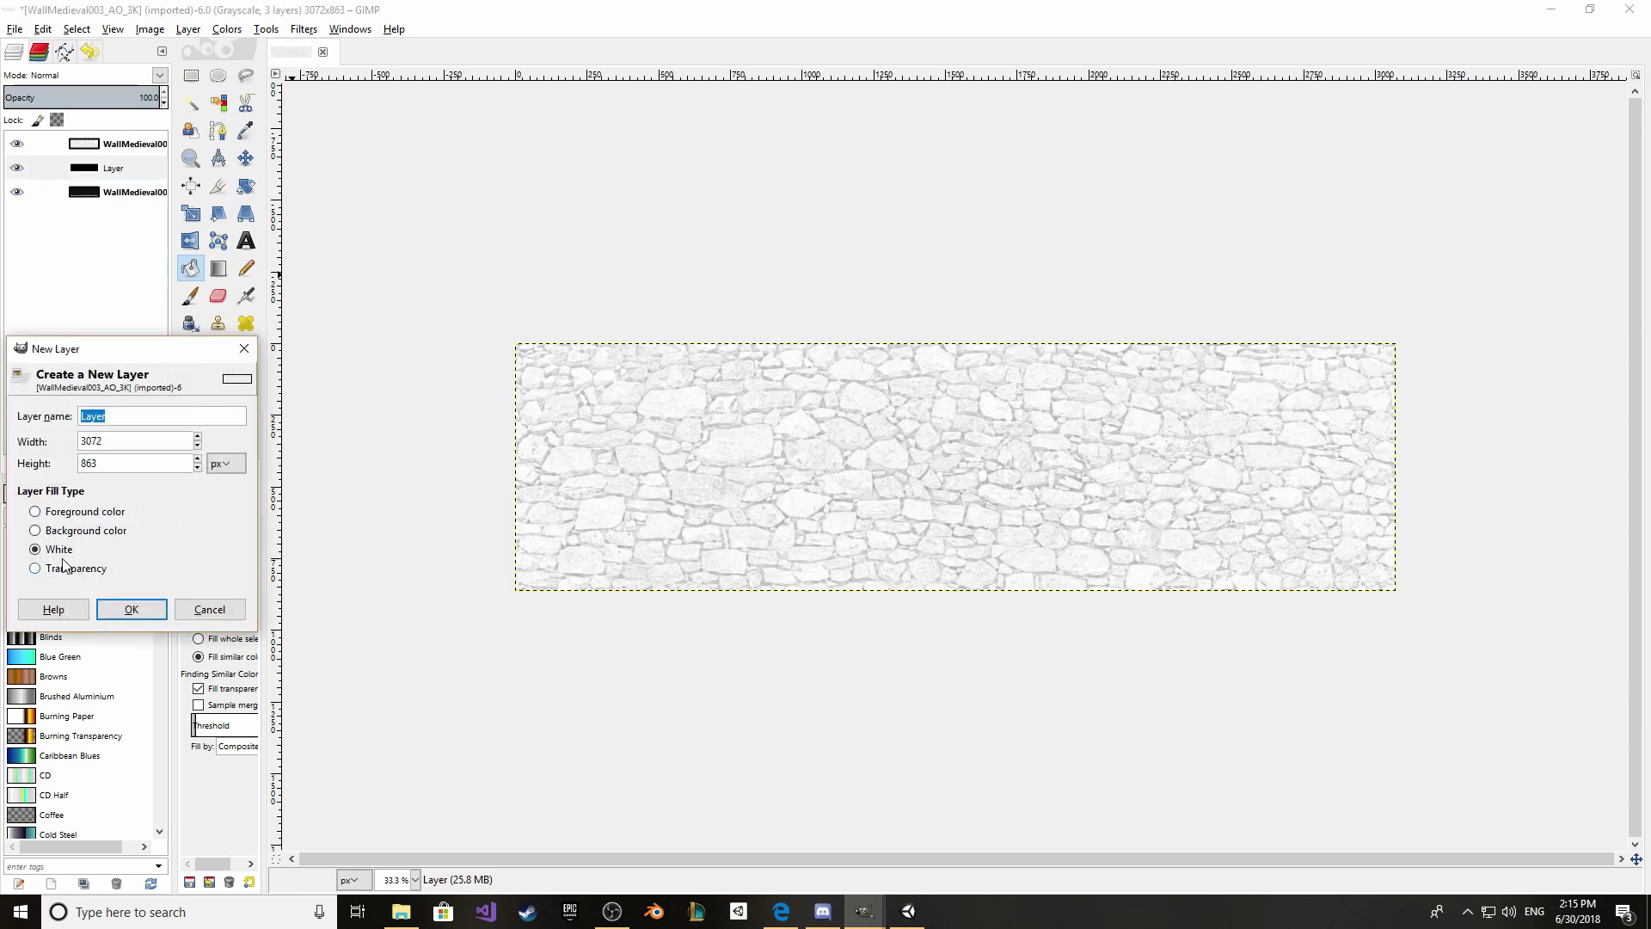
pyautogui.click(126, 613)
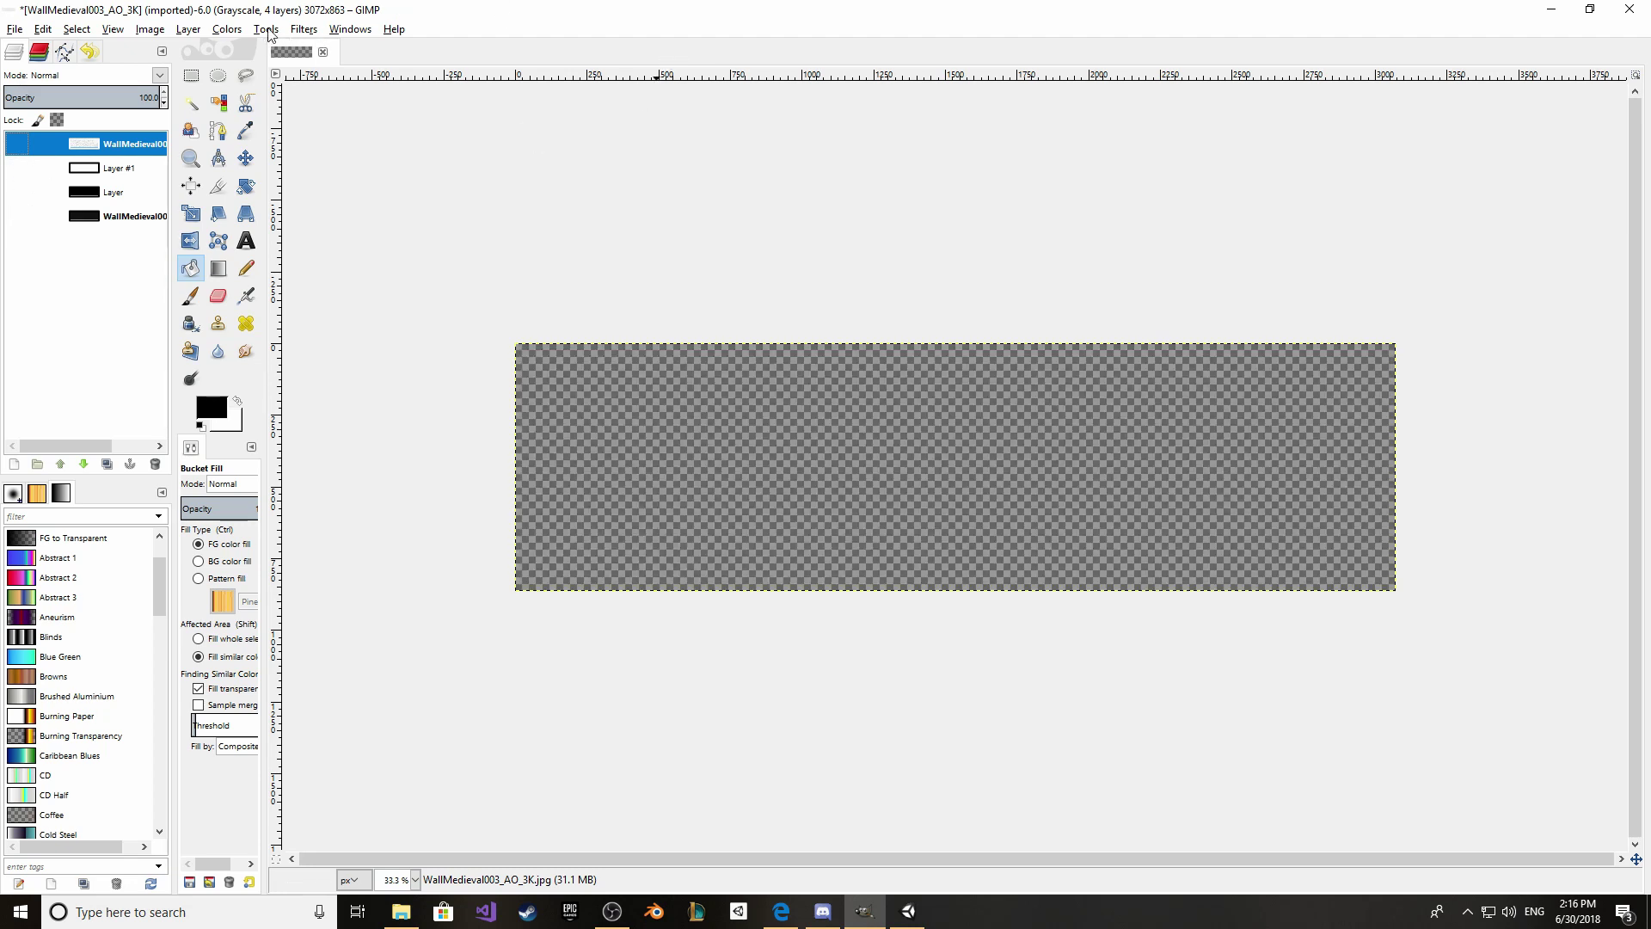
# Step: In Compose, choose the RGBA model, set Red to the black Layer and keep the alpha source
pyautogui.click(265, 30)
pyautogui.moveTo(228, 33)
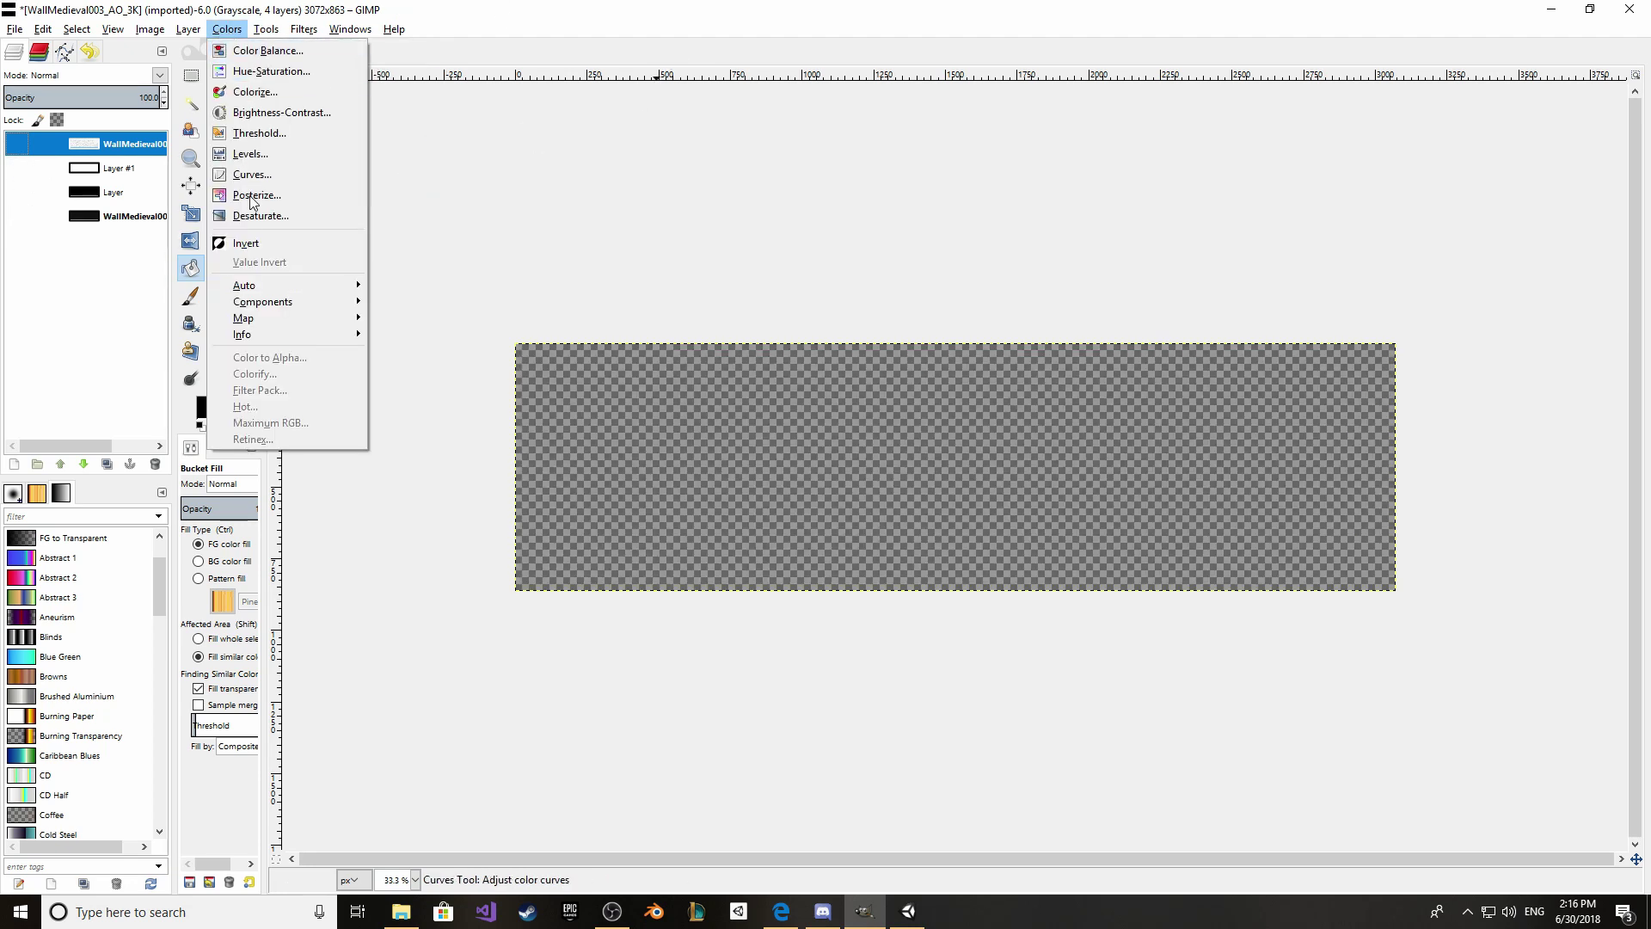
pyautogui.moveTo(283, 308)
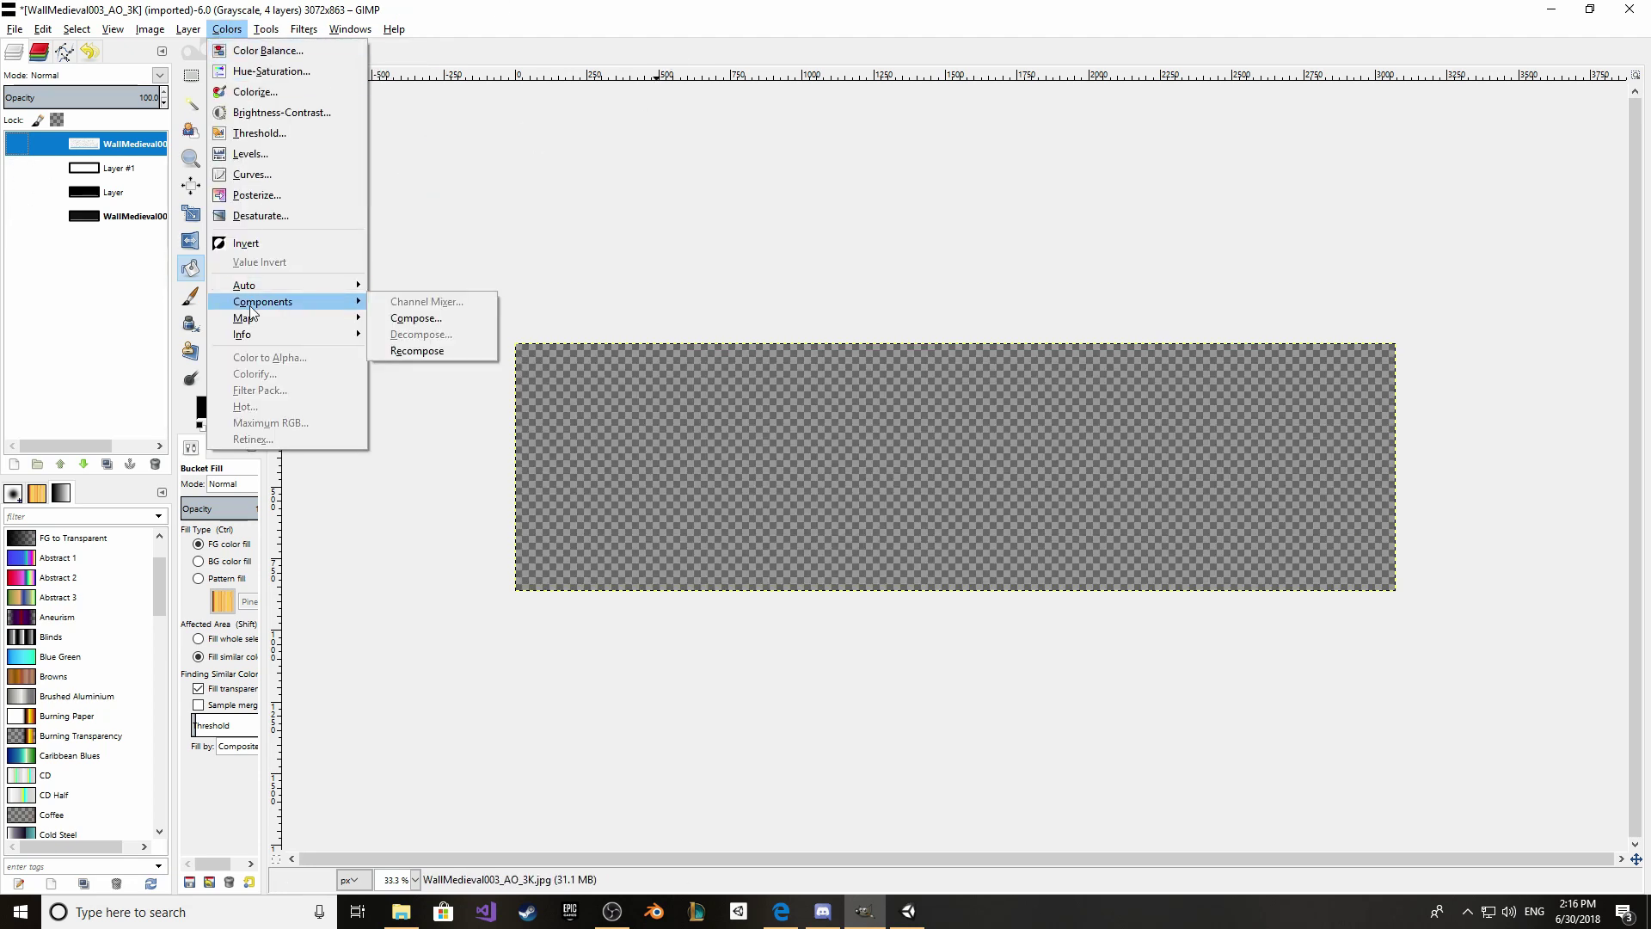
pyautogui.click(413, 320)
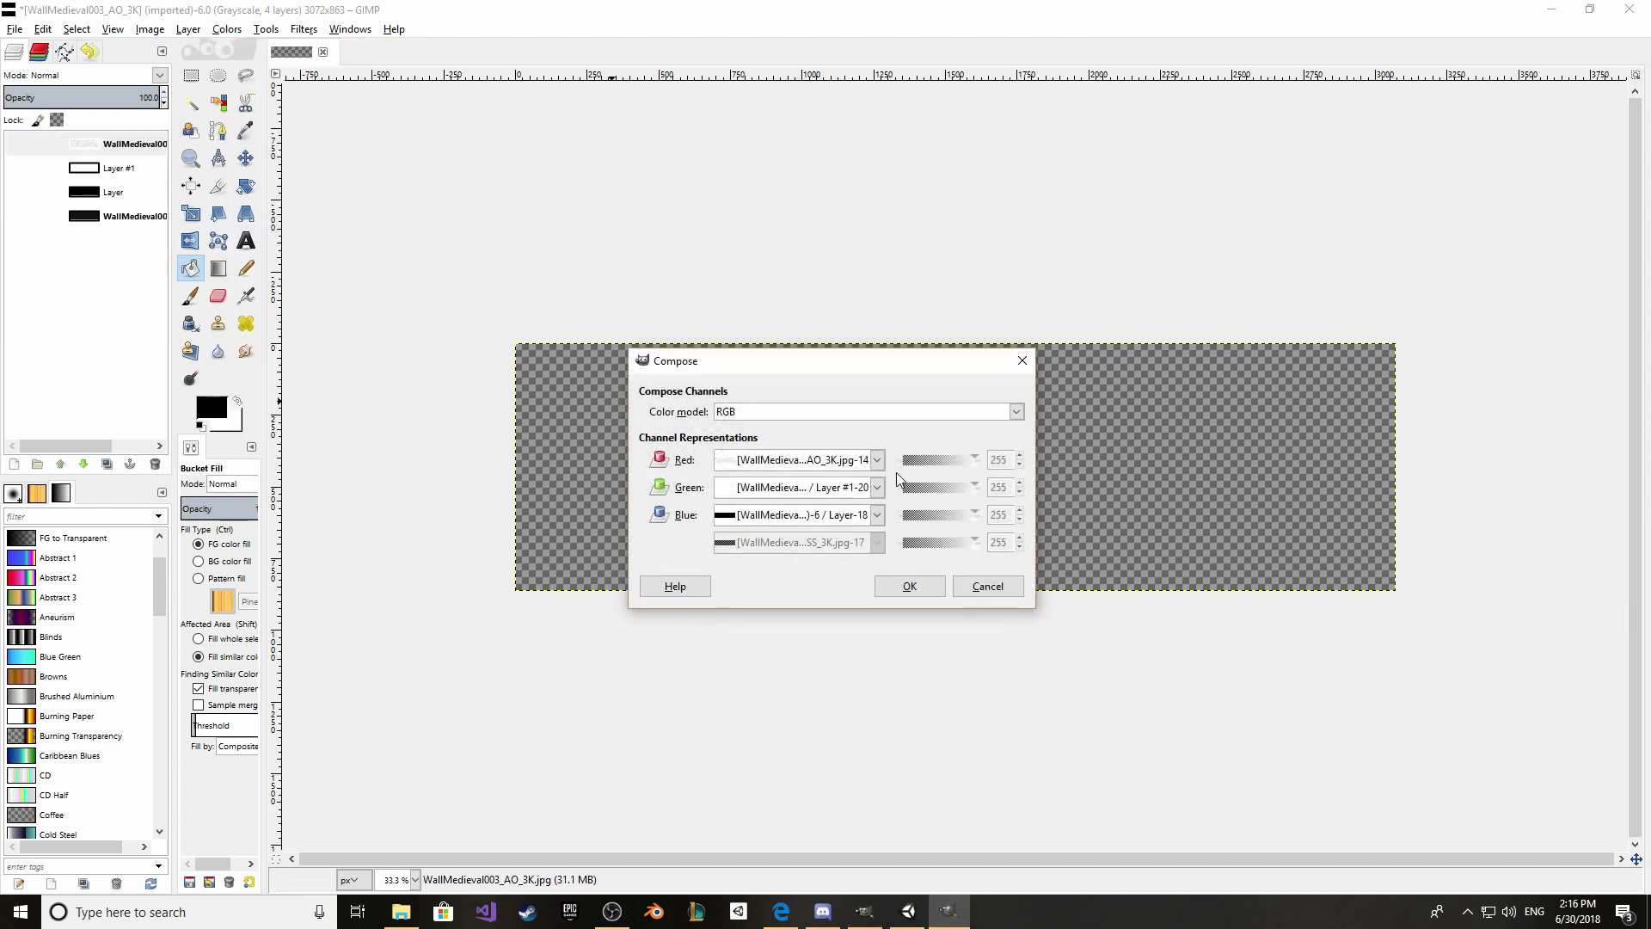
pyautogui.click(874, 461)
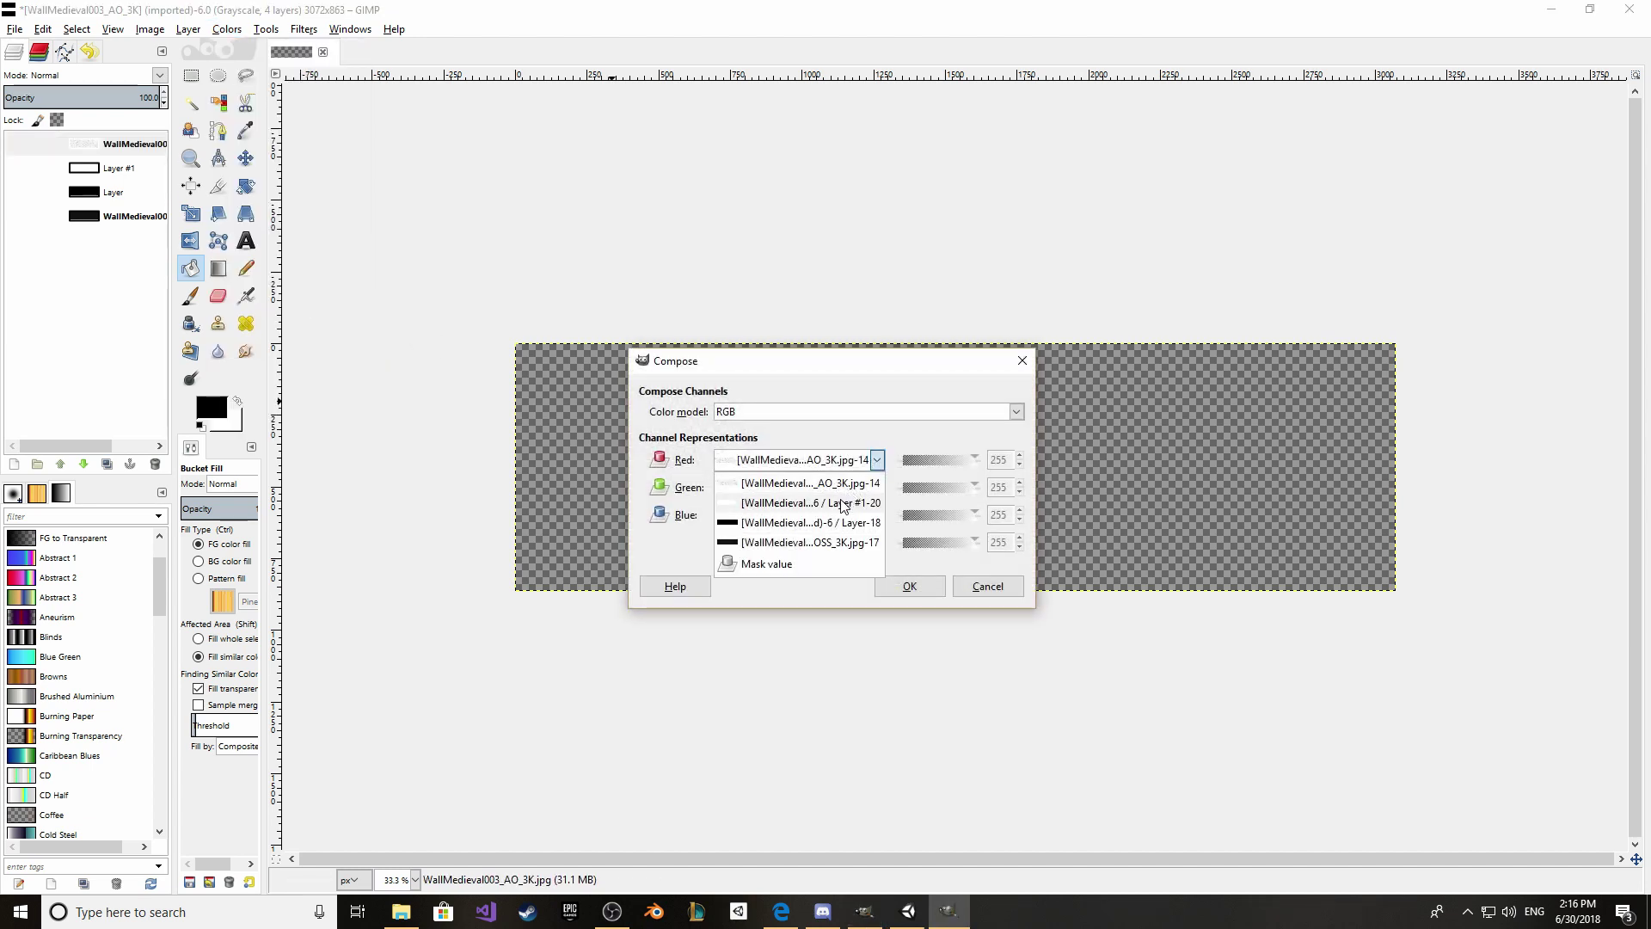
pyautogui.click(773, 523)
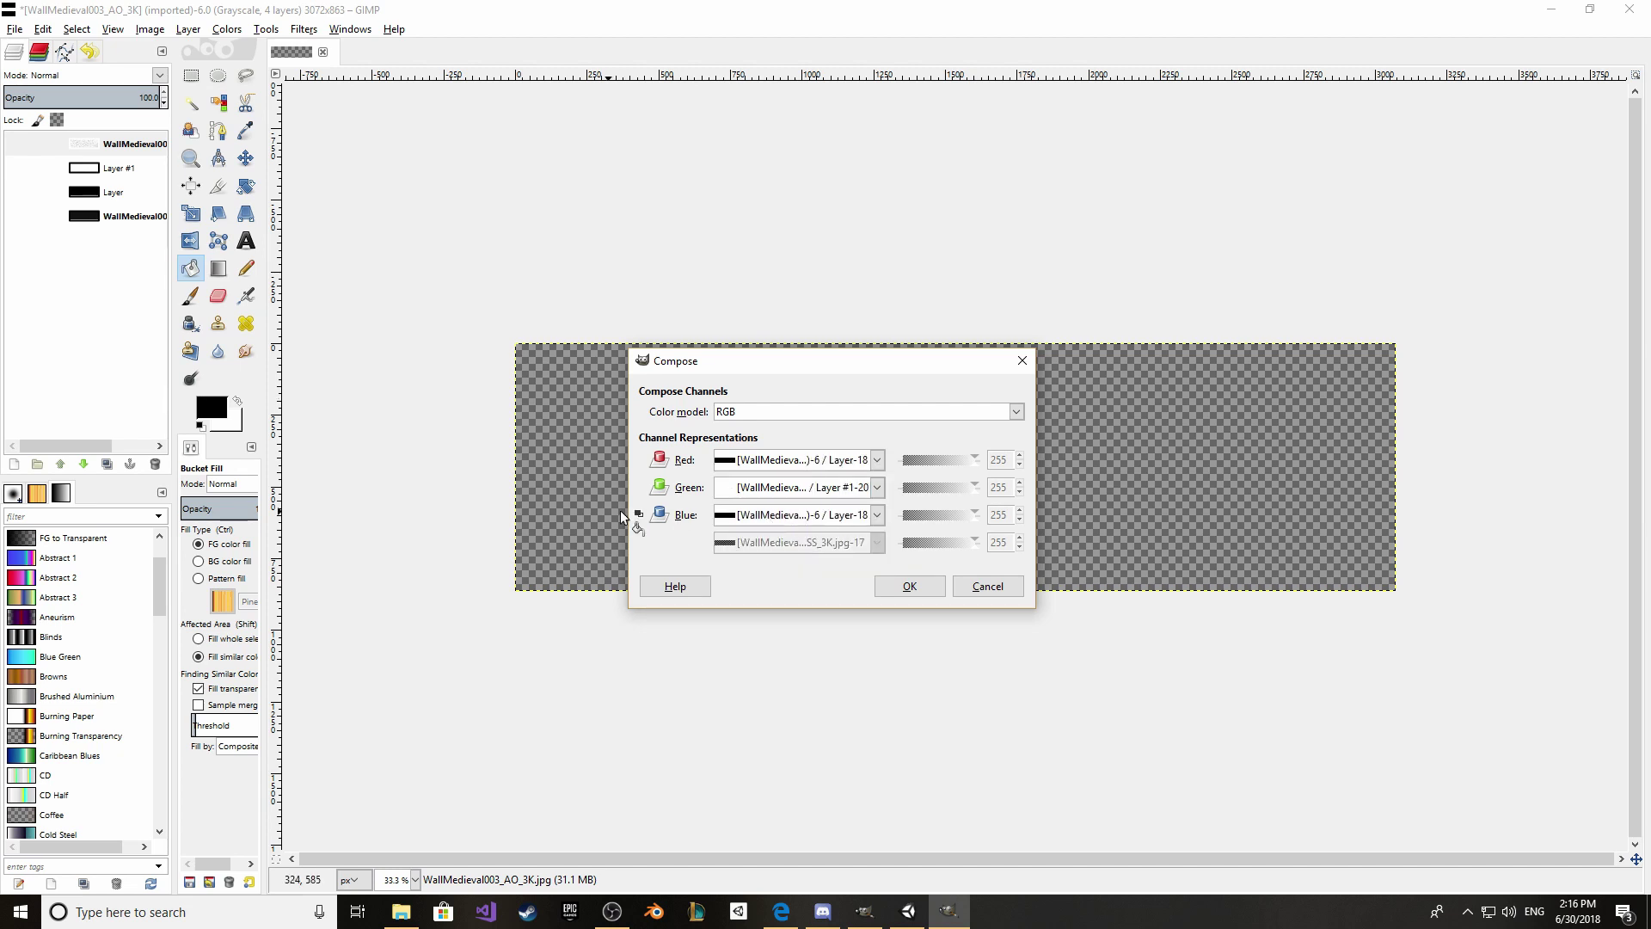
pyautogui.click(761, 413)
pyautogui.click(733, 452)
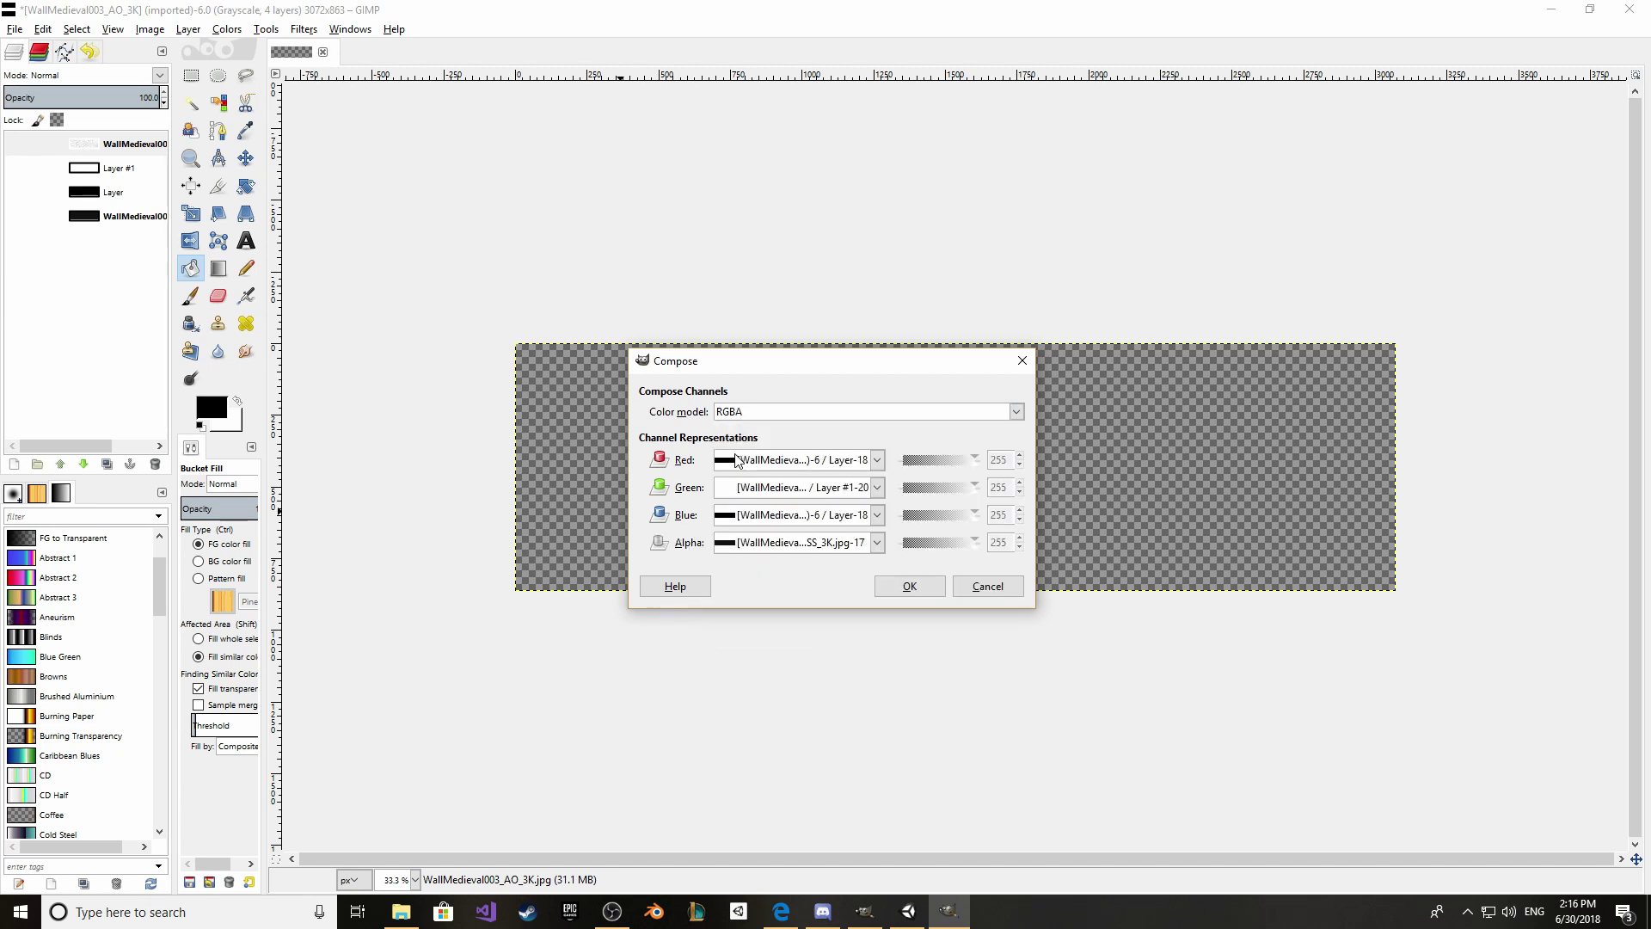
pyautogui.click(808, 543)
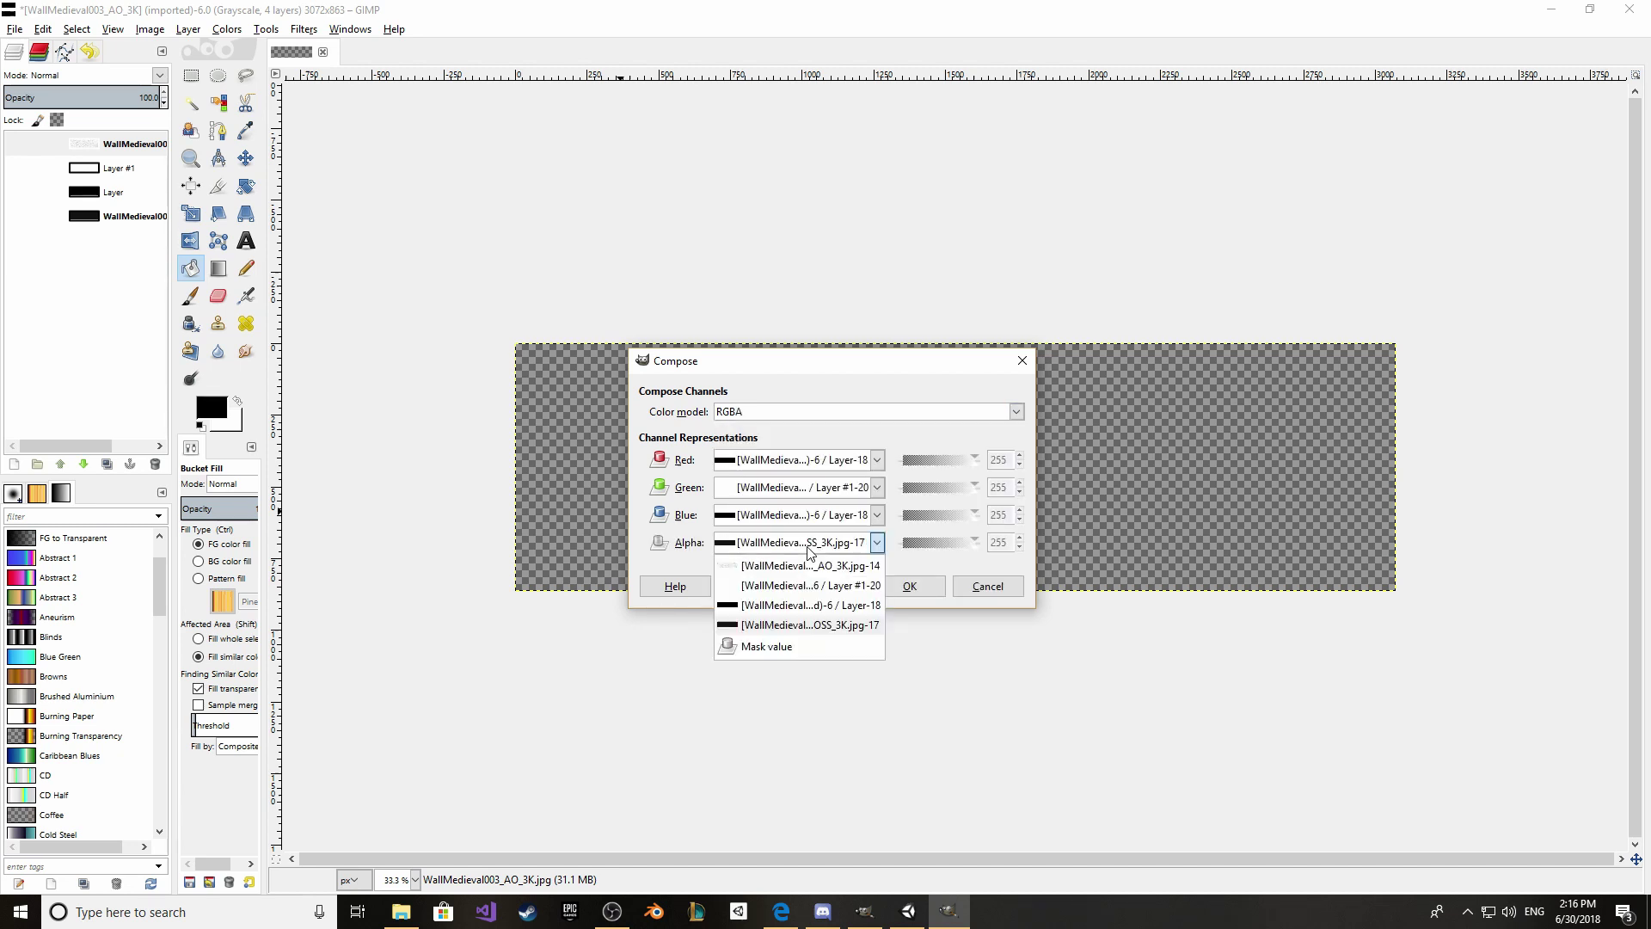
pyautogui.click(817, 631)
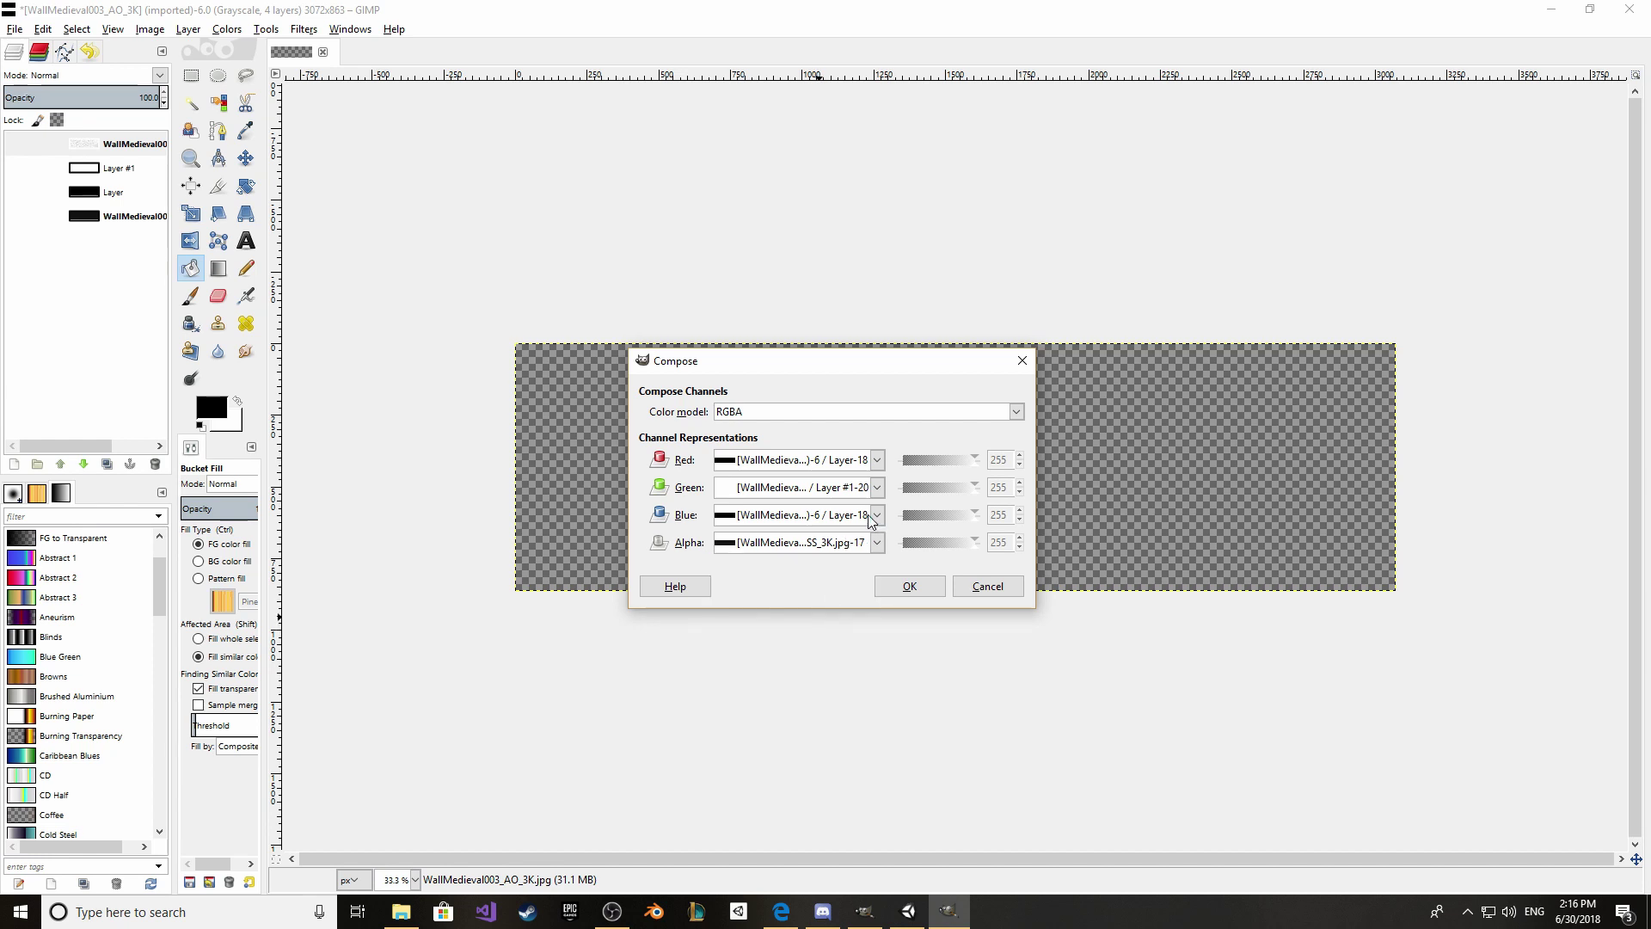
# Step: Set Green to AO_3K and Blue to Layer #1, then build the composed image
pyautogui.click(877, 461)
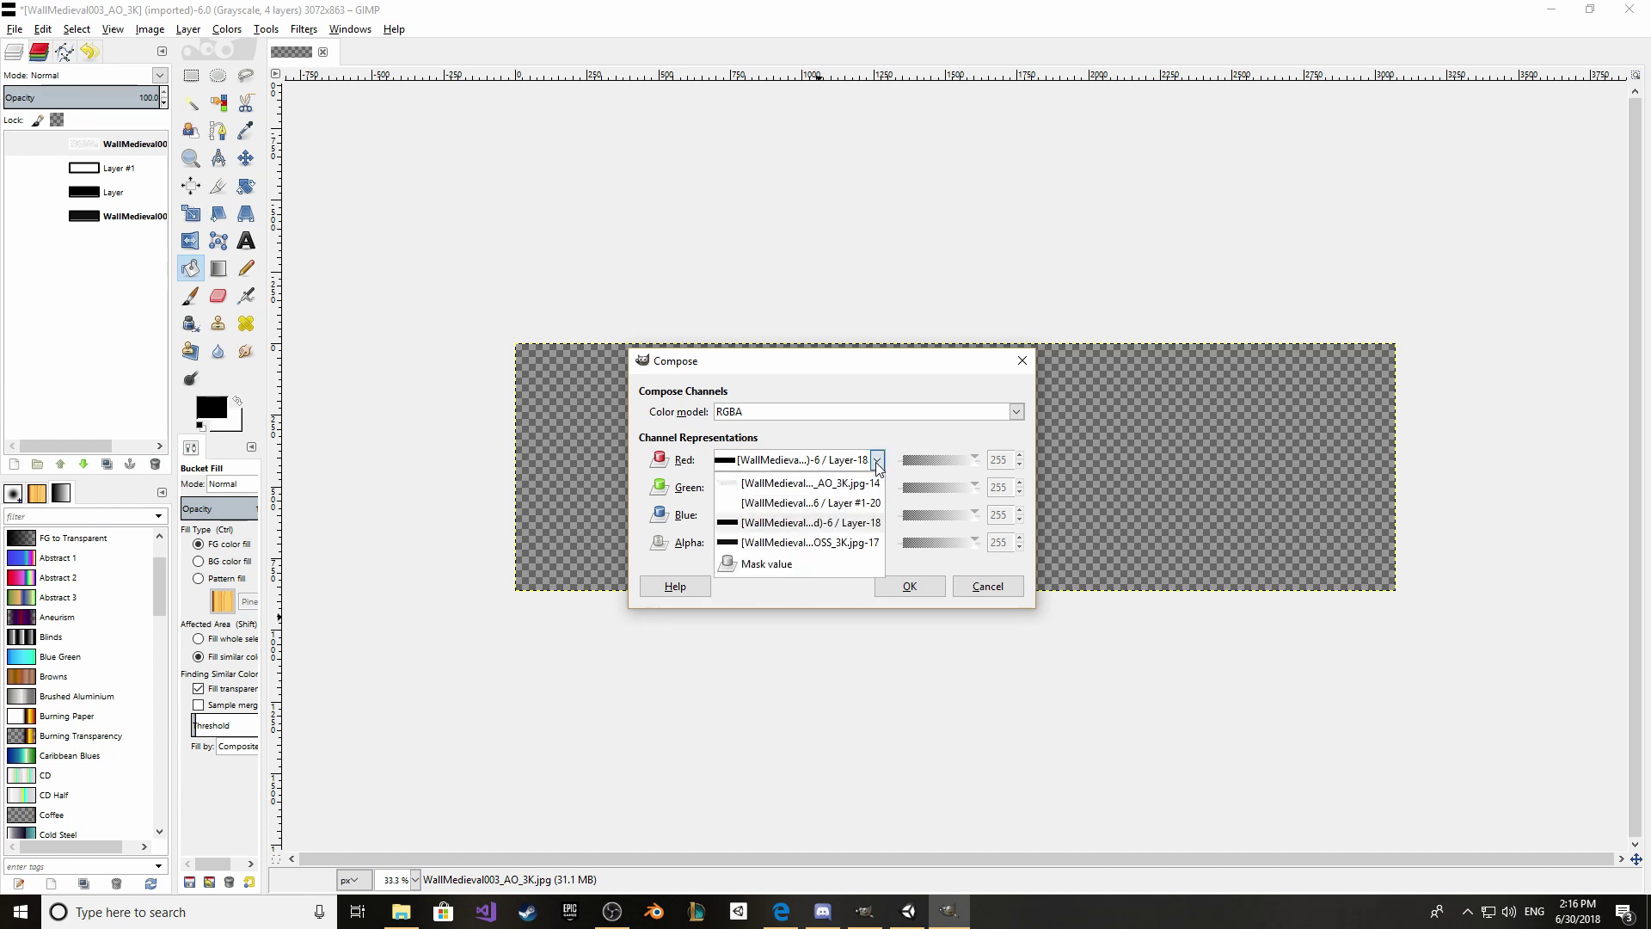
pyautogui.click(877, 461)
pyautogui.click(877, 488)
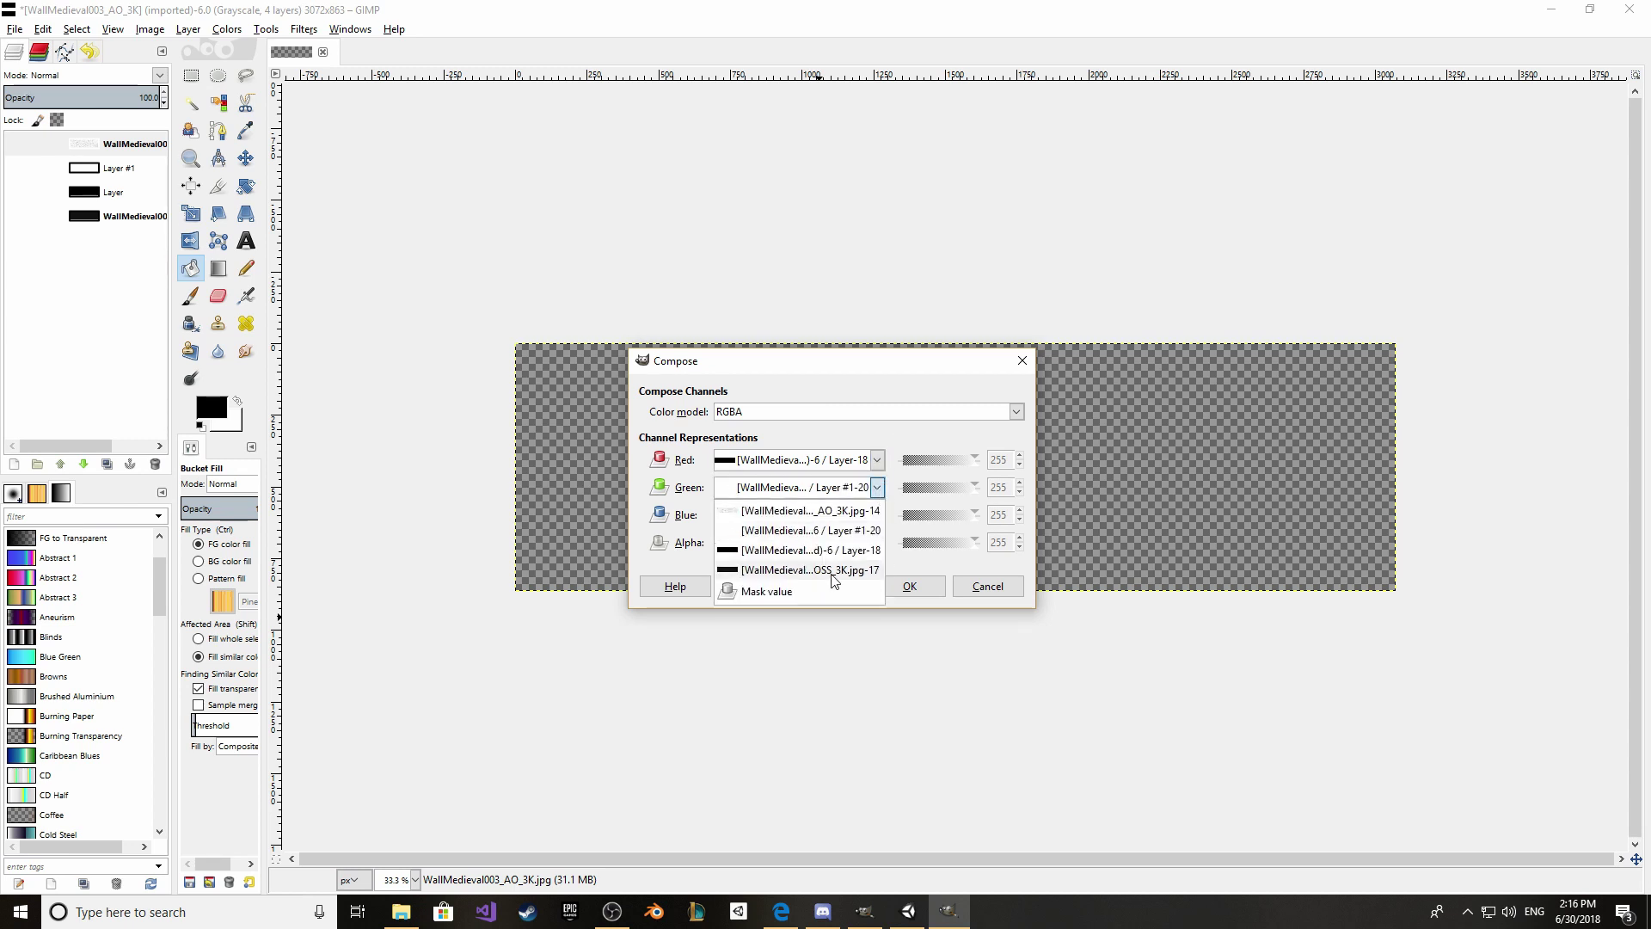
pyautogui.click(851, 511)
pyautogui.click(877, 515)
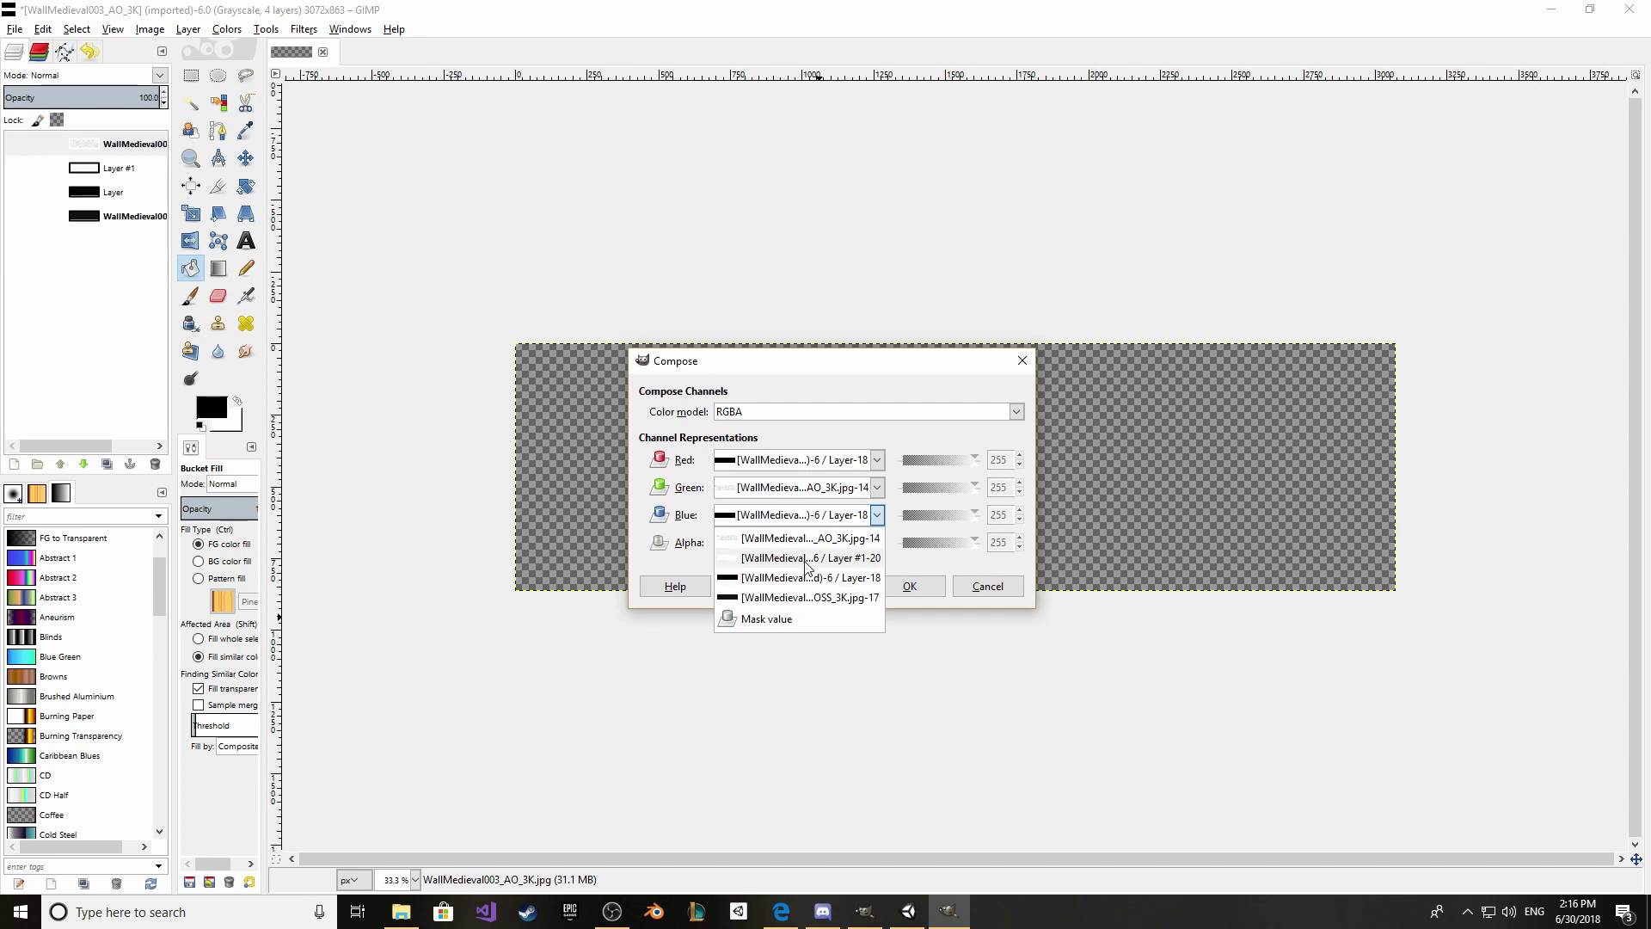
pyautogui.click(807, 558)
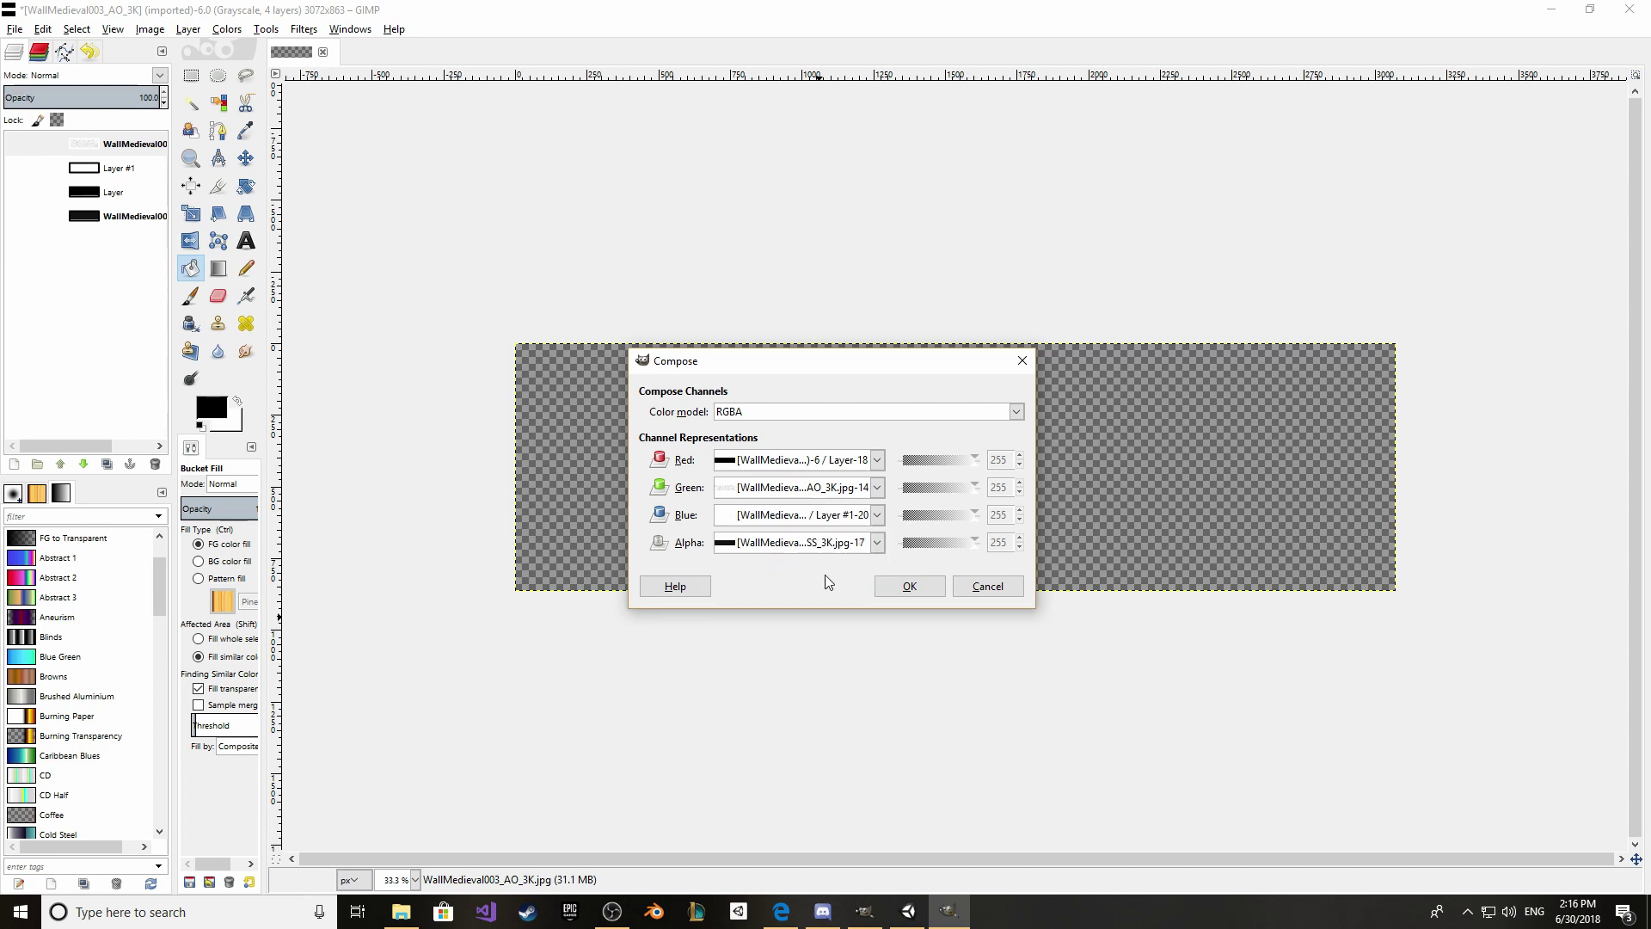
pyautogui.click(921, 592)
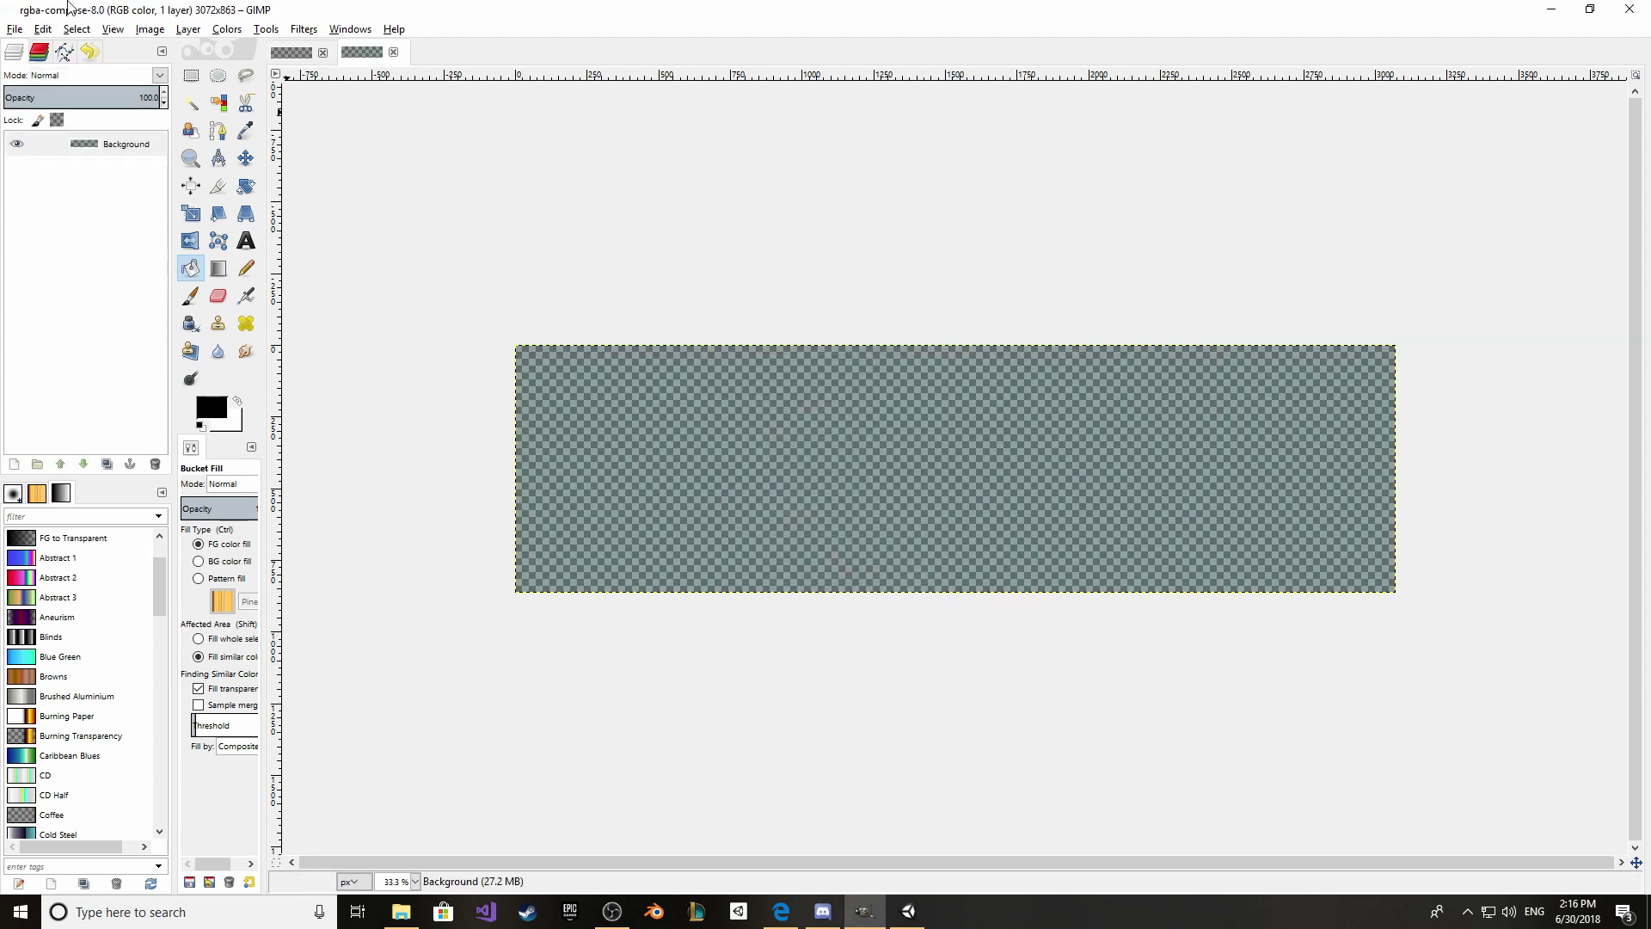
# Step: Export the composed GIMP image as rgba-compose.png with default PNG settings, then return to Unity
pyautogui.click(15, 29)
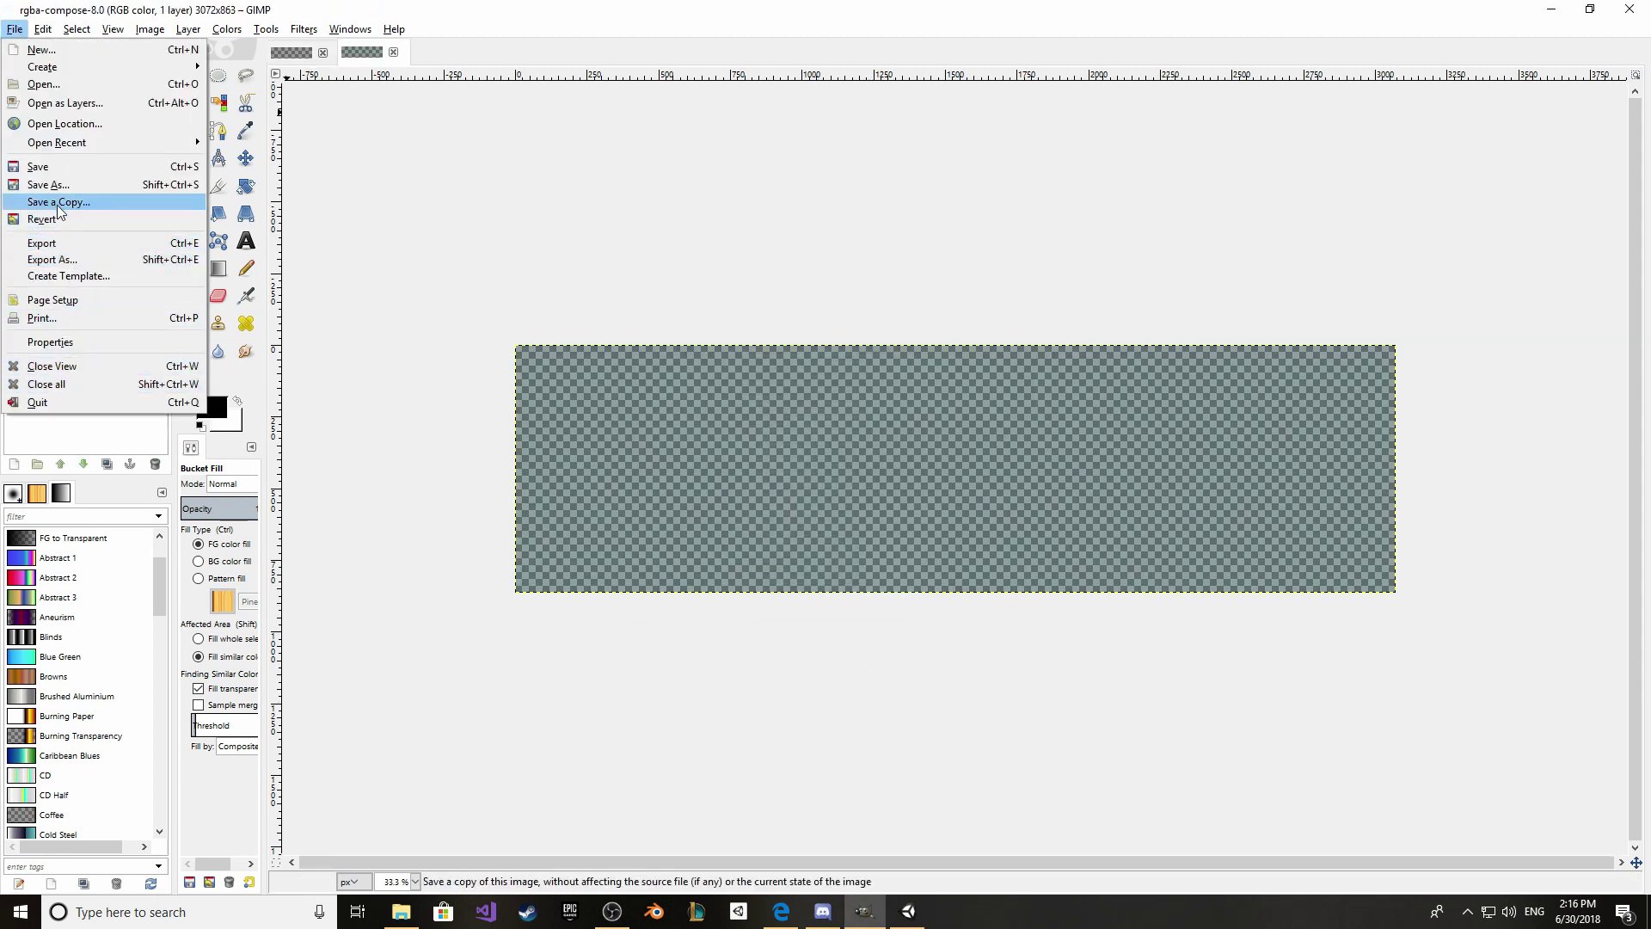
pyautogui.click(60, 259)
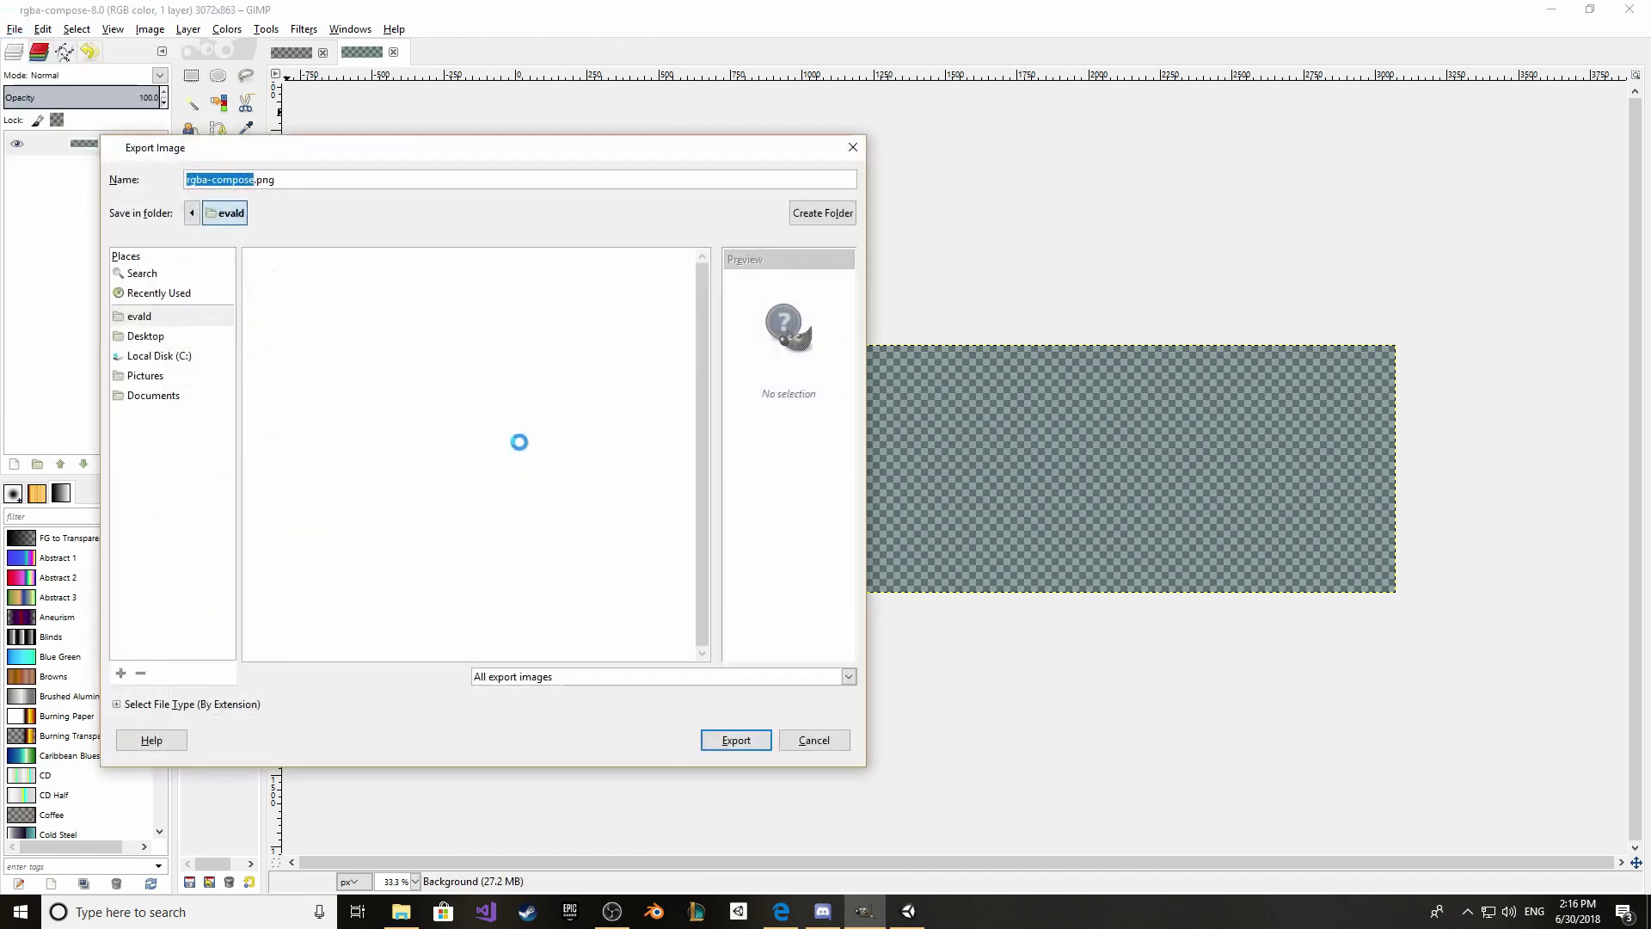
pyautogui.click(736, 741)
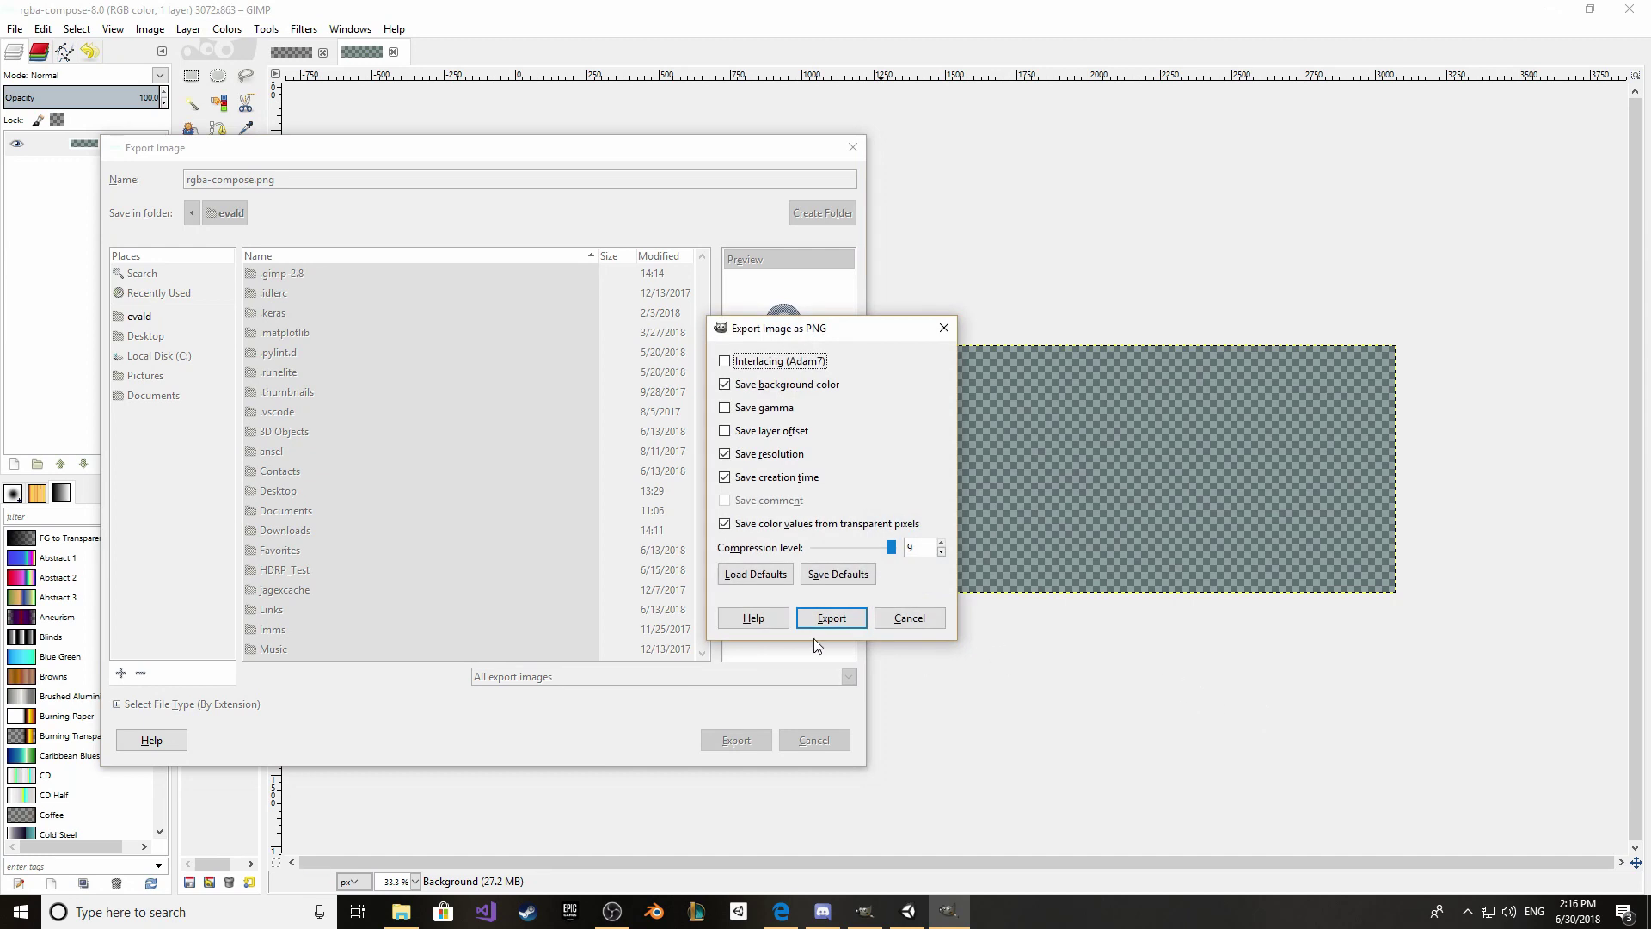
pyautogui.click(822, 618)
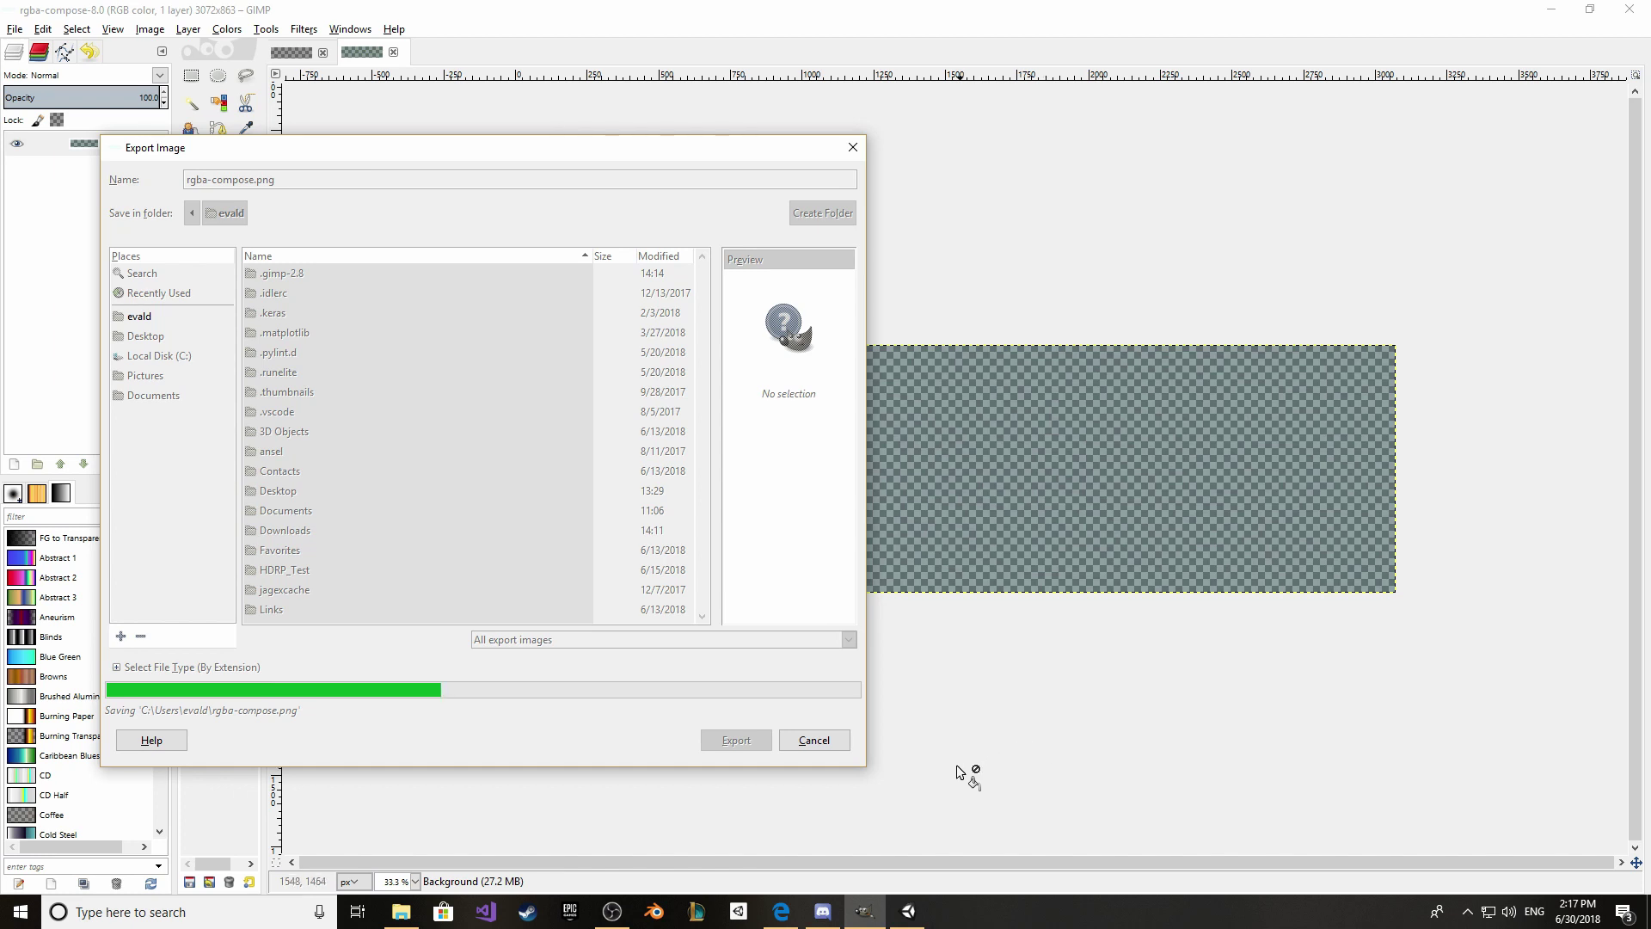
pyautogui.hotkey('alt', 'Tab')
# Step: Enable Alpha Is Transparency in rgba-compose's import settings and apply it
pyautogui.click(503, 738)
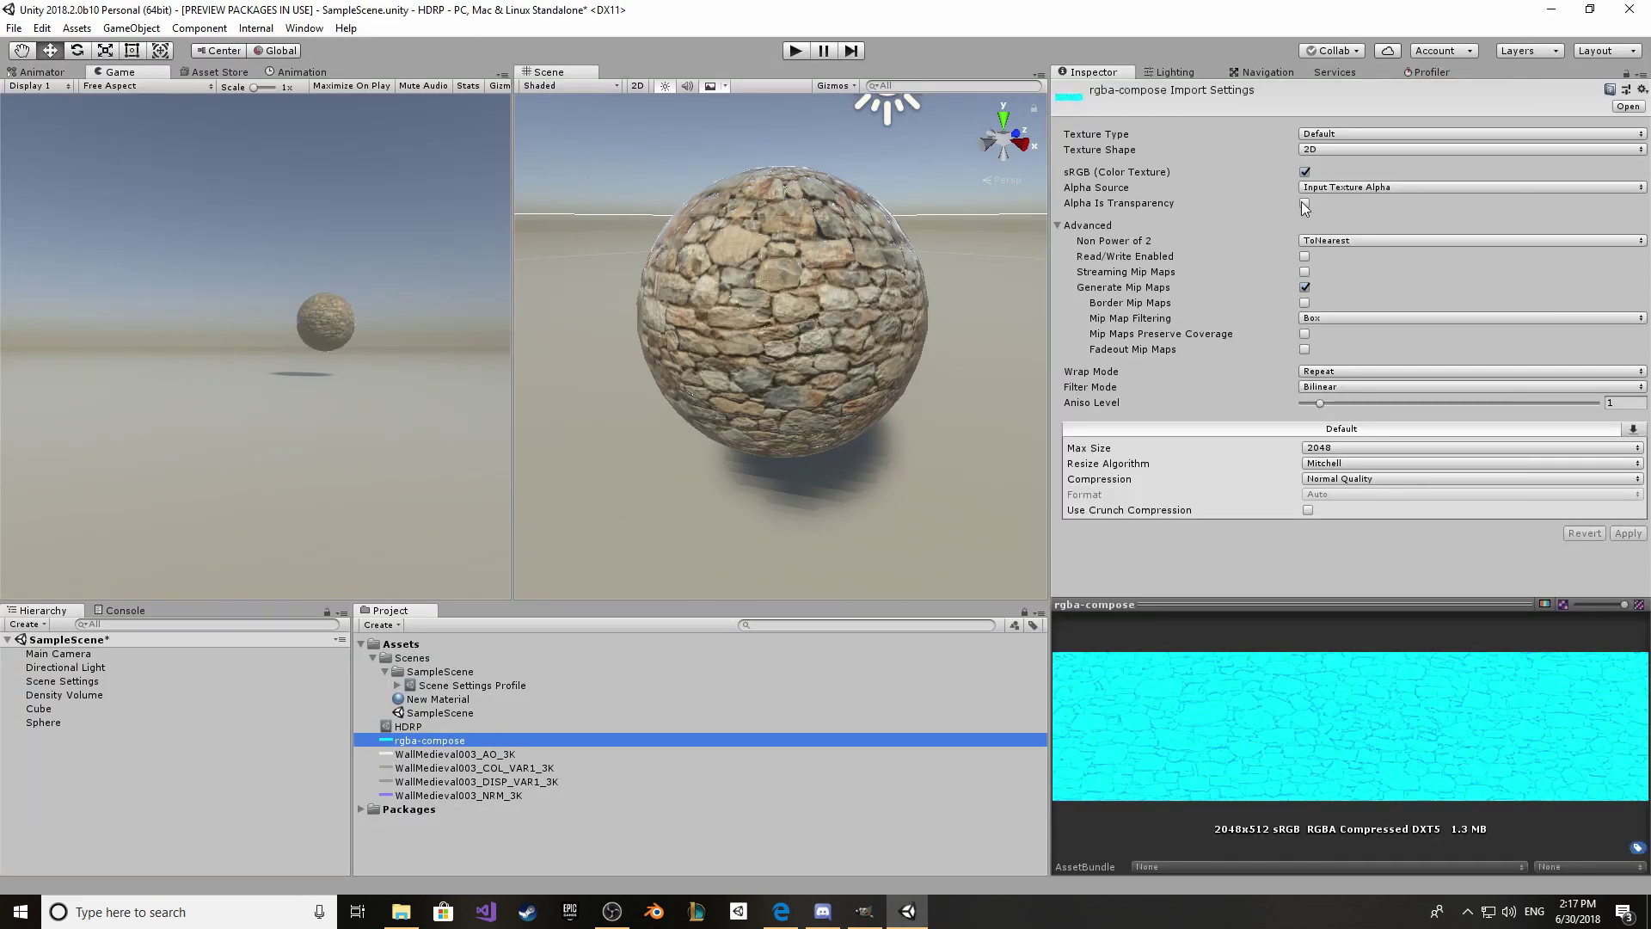
pyautogui.click(1305, 205)
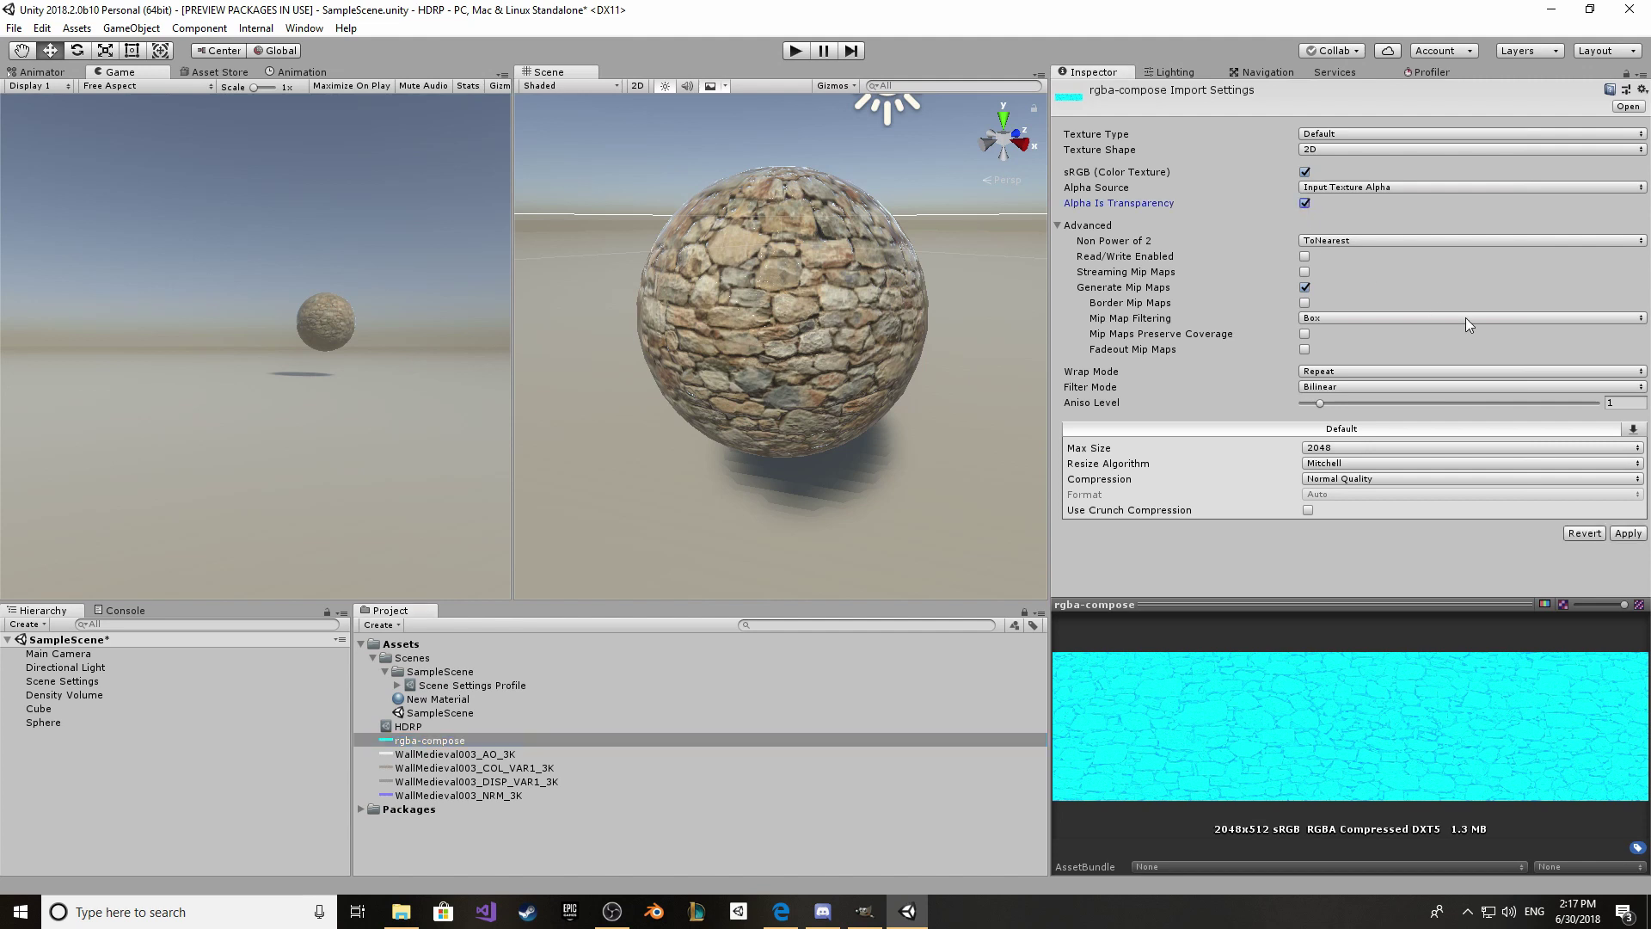
pyautogui.click(1628, 533)
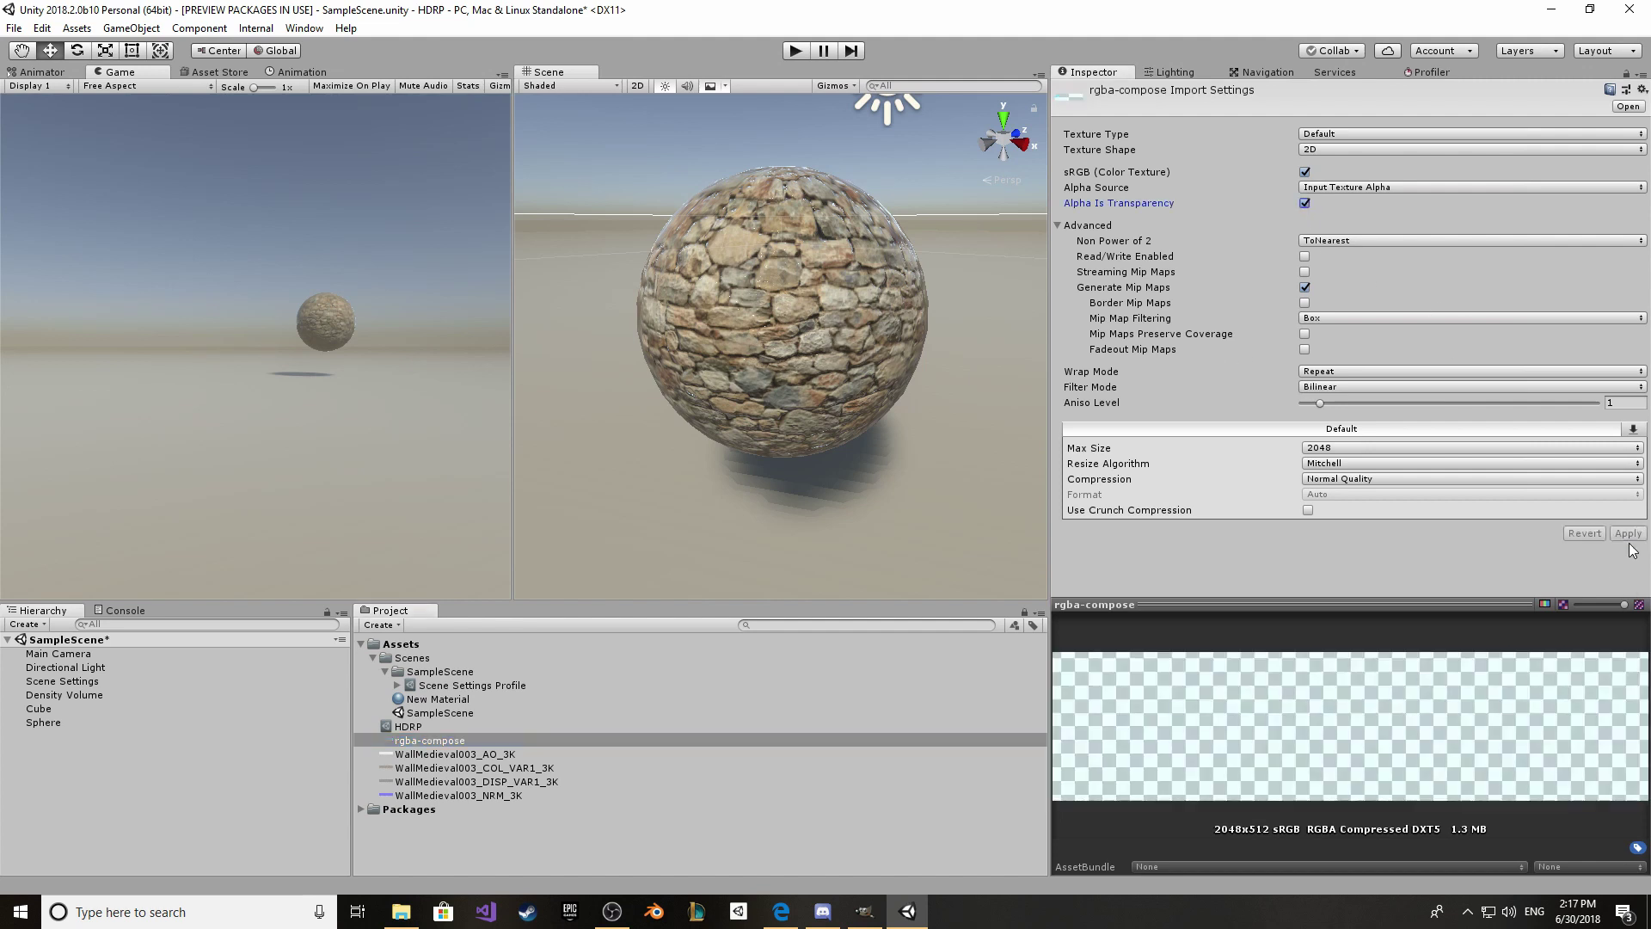
# Step: Assign rgba-compose as New Material's Mask Map on the stone sphere
pyautogui.click(832, 290)
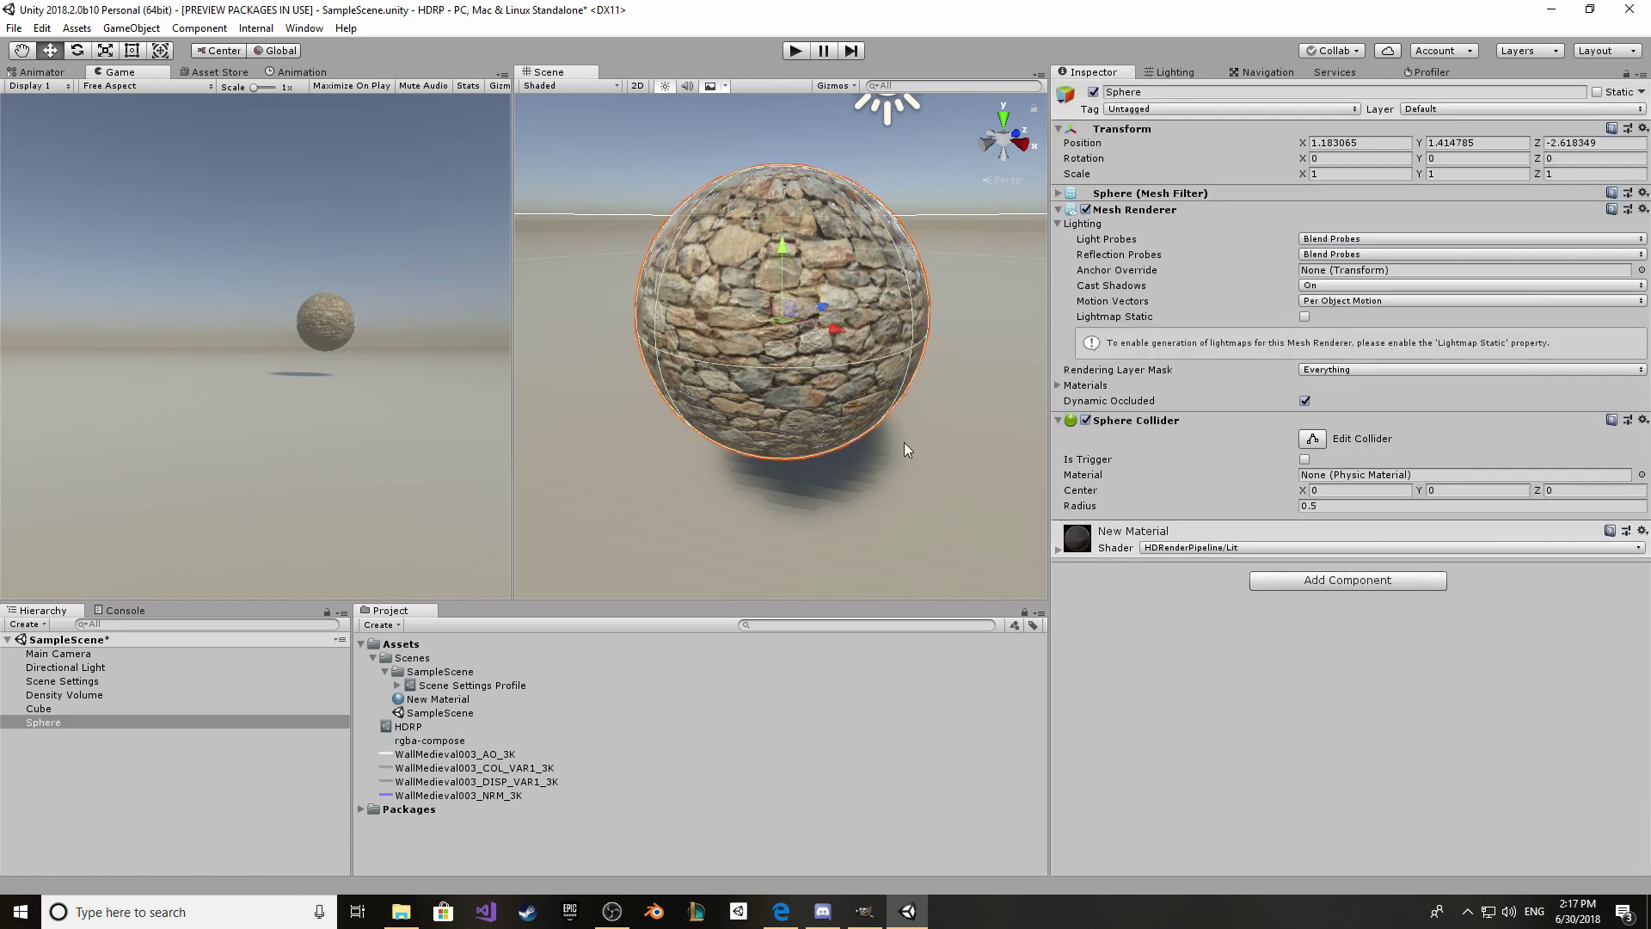
pyautogui.click(426, 701)
pyautogui.moveTo(406, 741); pyautogui.dragTo(1118, 382)
pyautogui.moveTo(903, 344); pyautogui.dragTo(848, 277, button='middle')
pyautogui.keyDown('alt'); pyautogui.moveTo(888, 307); pyautogui.dragTo(849, 432); pyautogui.keyUp('alt')
pyautogui.keyDown('alt'); pyautogui.scroll(3, 852, 432); pyautogui.keyUp('alt')
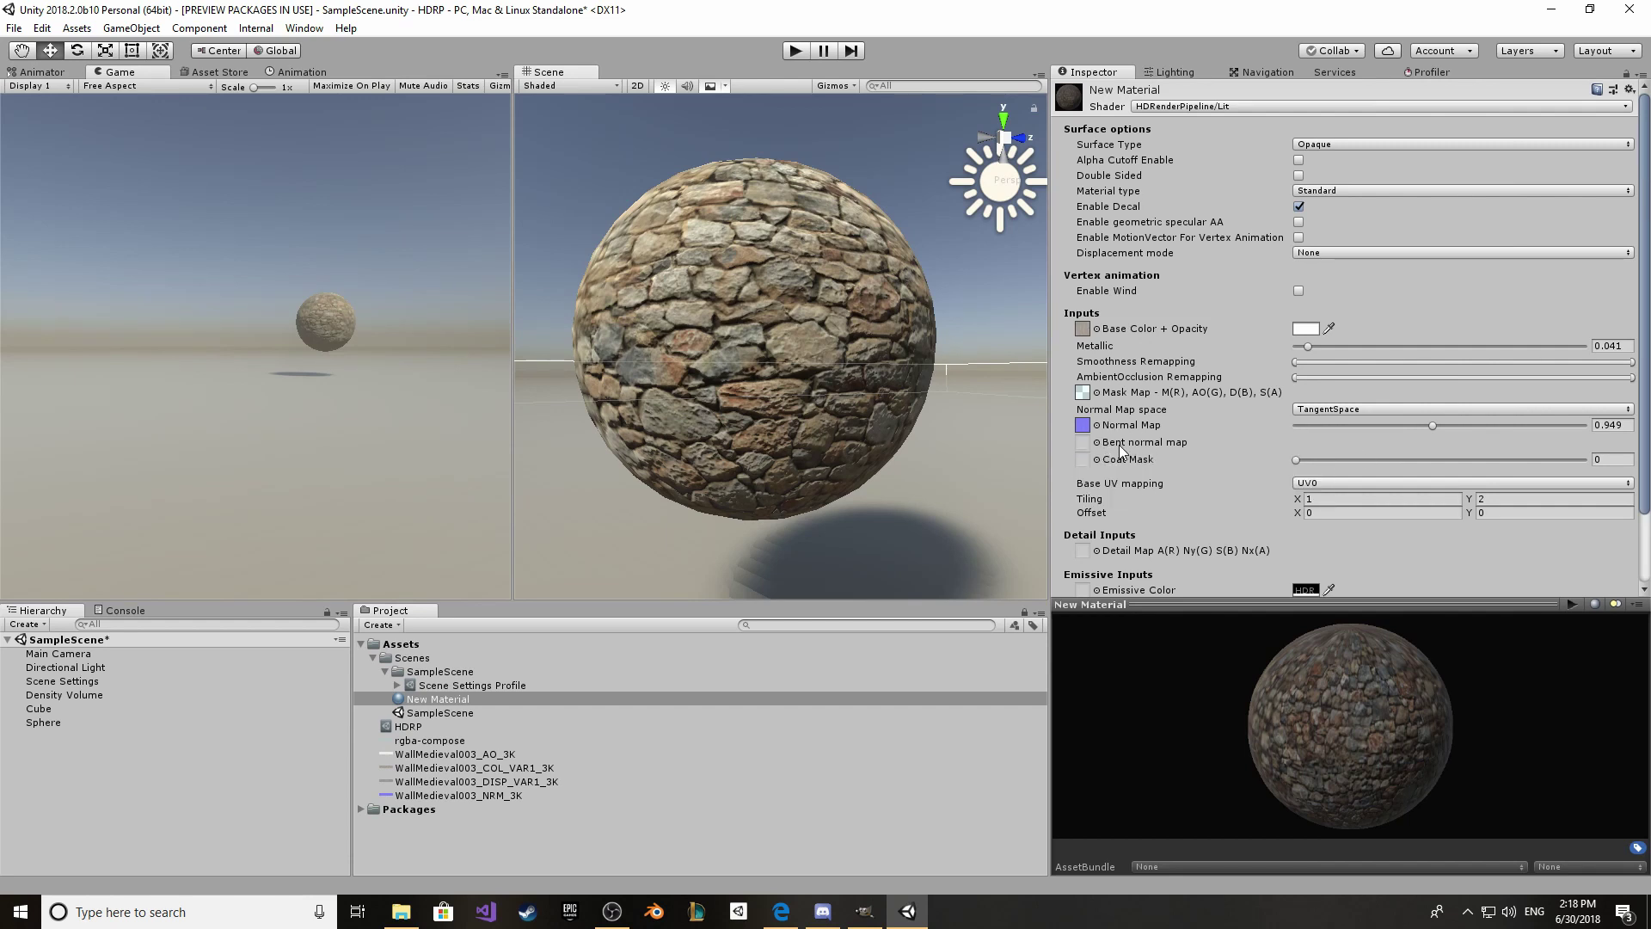
# Step: Raise New Material's Coat Mask slider from 0 past 0.5 and 0.603 toward 1
pyautogui.moveTo(1146, 447)
pyautogui.click(1296, 461)
pyautogui.moveTo(1299, 463); pyautogui.dragTo(1470, 461)
pyautogui.keyDown('alt'); pyautogui.moveTo(774, 362); pyautogui.dragTo(854, 362); pyautogui.keyUp('alt')
pyautogui.keyDown('alt'); pyautogui.scroll(5, 825, 364); pyautogui.keyUp('alt')
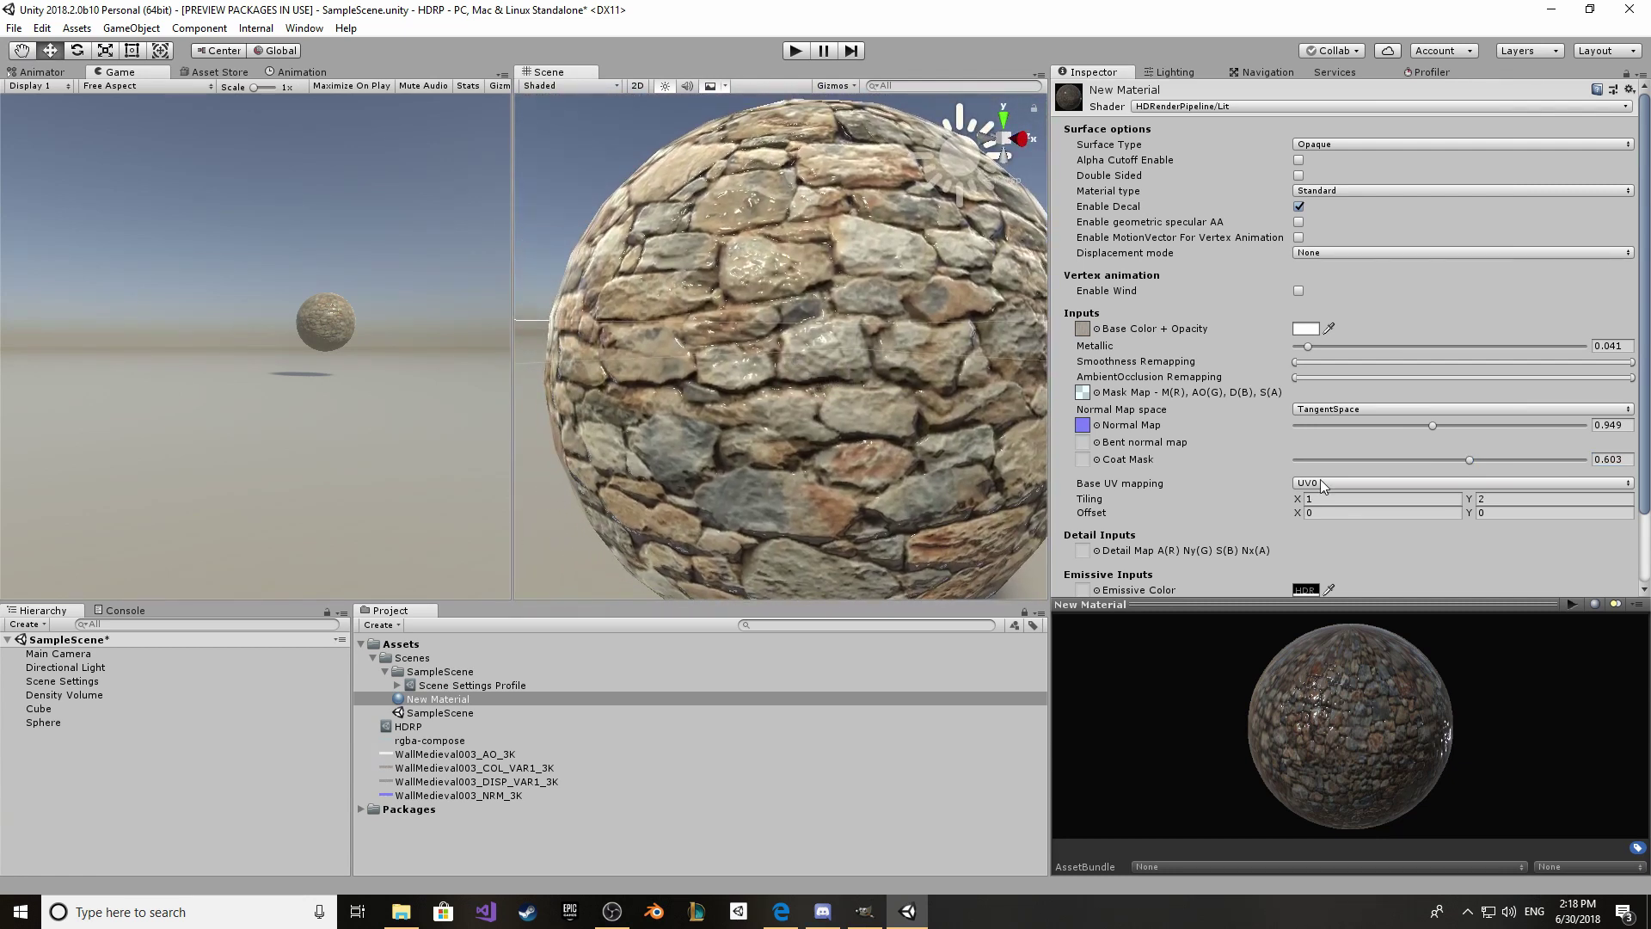
pyautogui.moveTo(1470, 460); pyautogui.dragTo(1185, 466)
# Step: Enable GPU Instancing in New Material's Advanced Options
pyautogui.scroll(-3, 1277, 571)
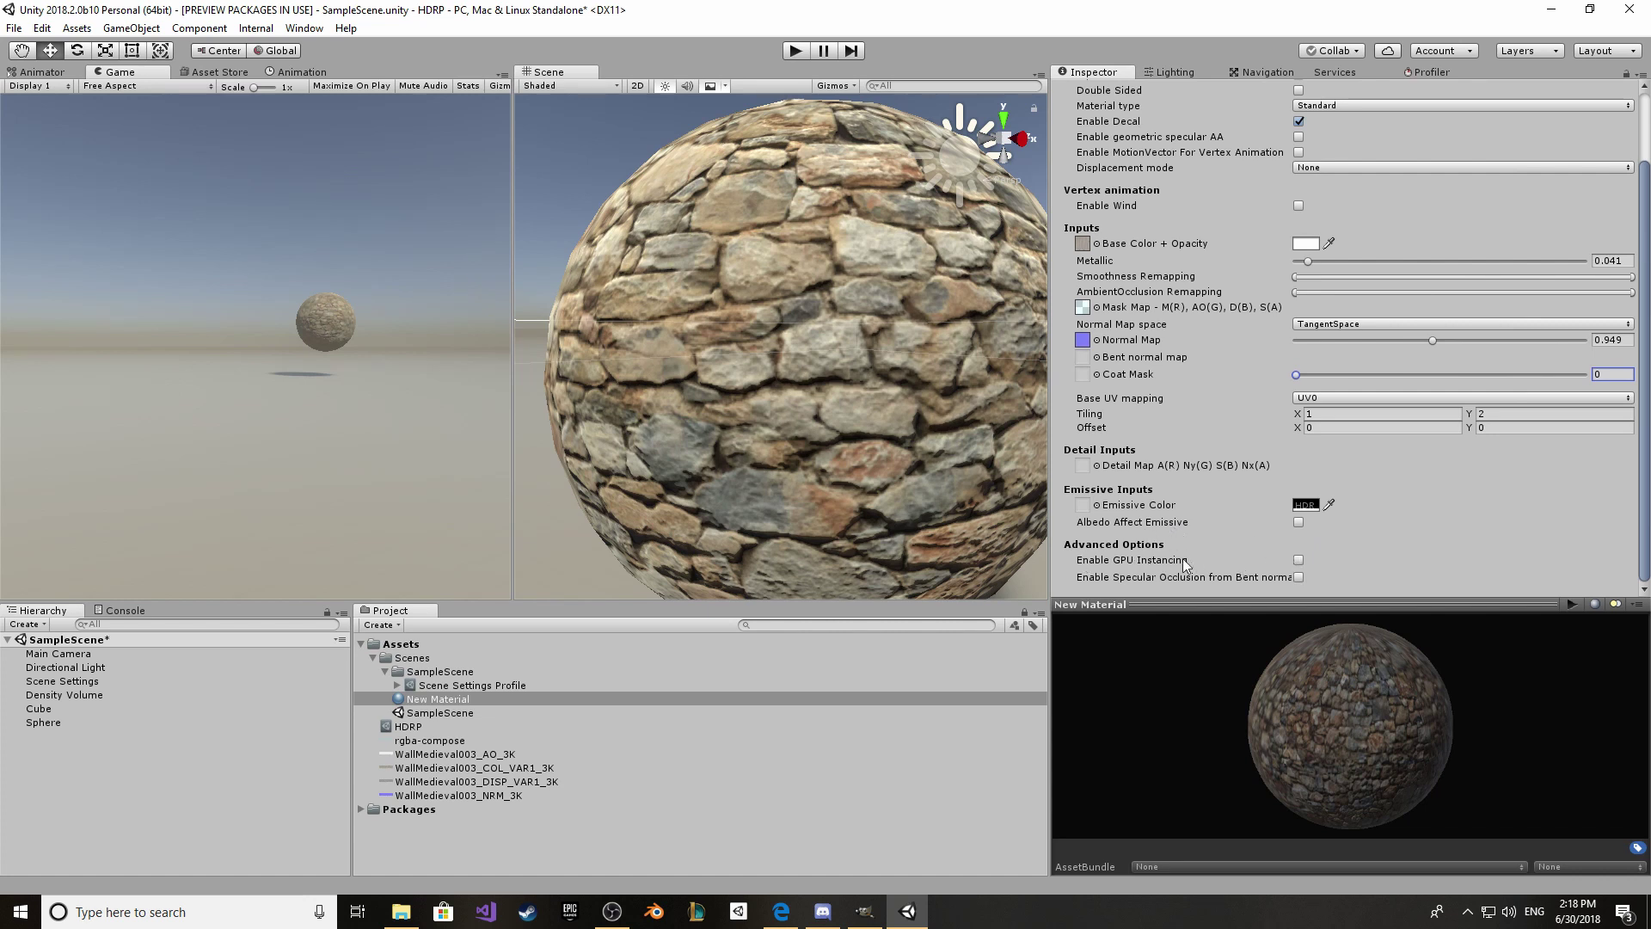
pyautogui.click(1299, 560)
pyautogui.scroll(3, 1410, 204)
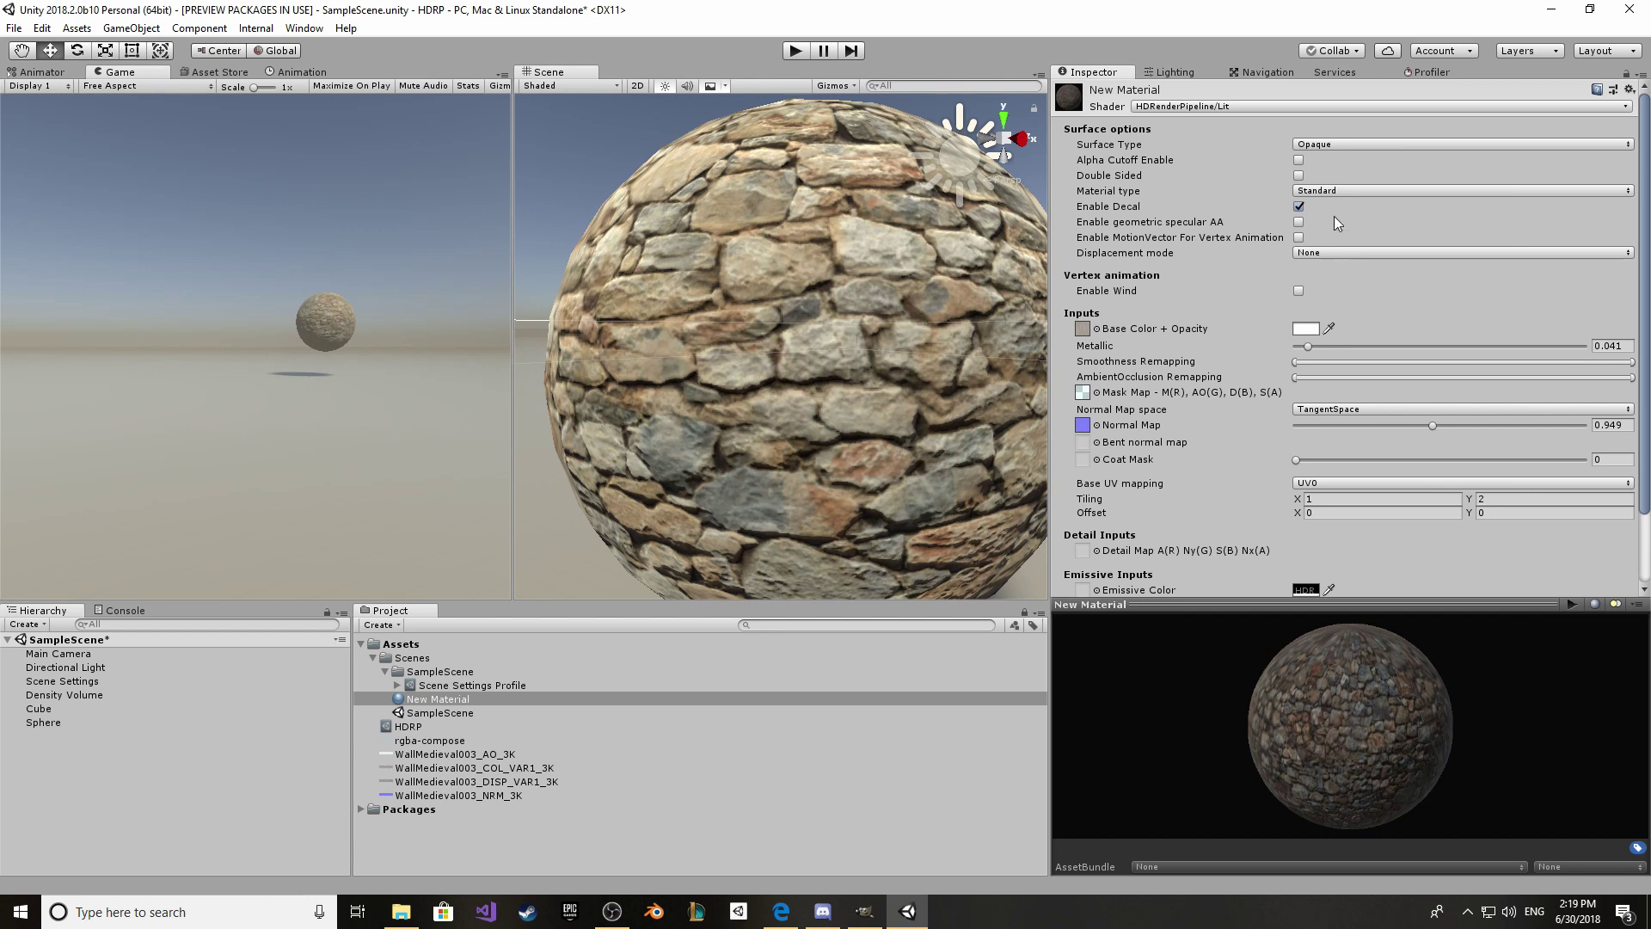
# Step: Switch New Material's displacement mode to Pixel displacement
pyautogui.click(1313, 254)
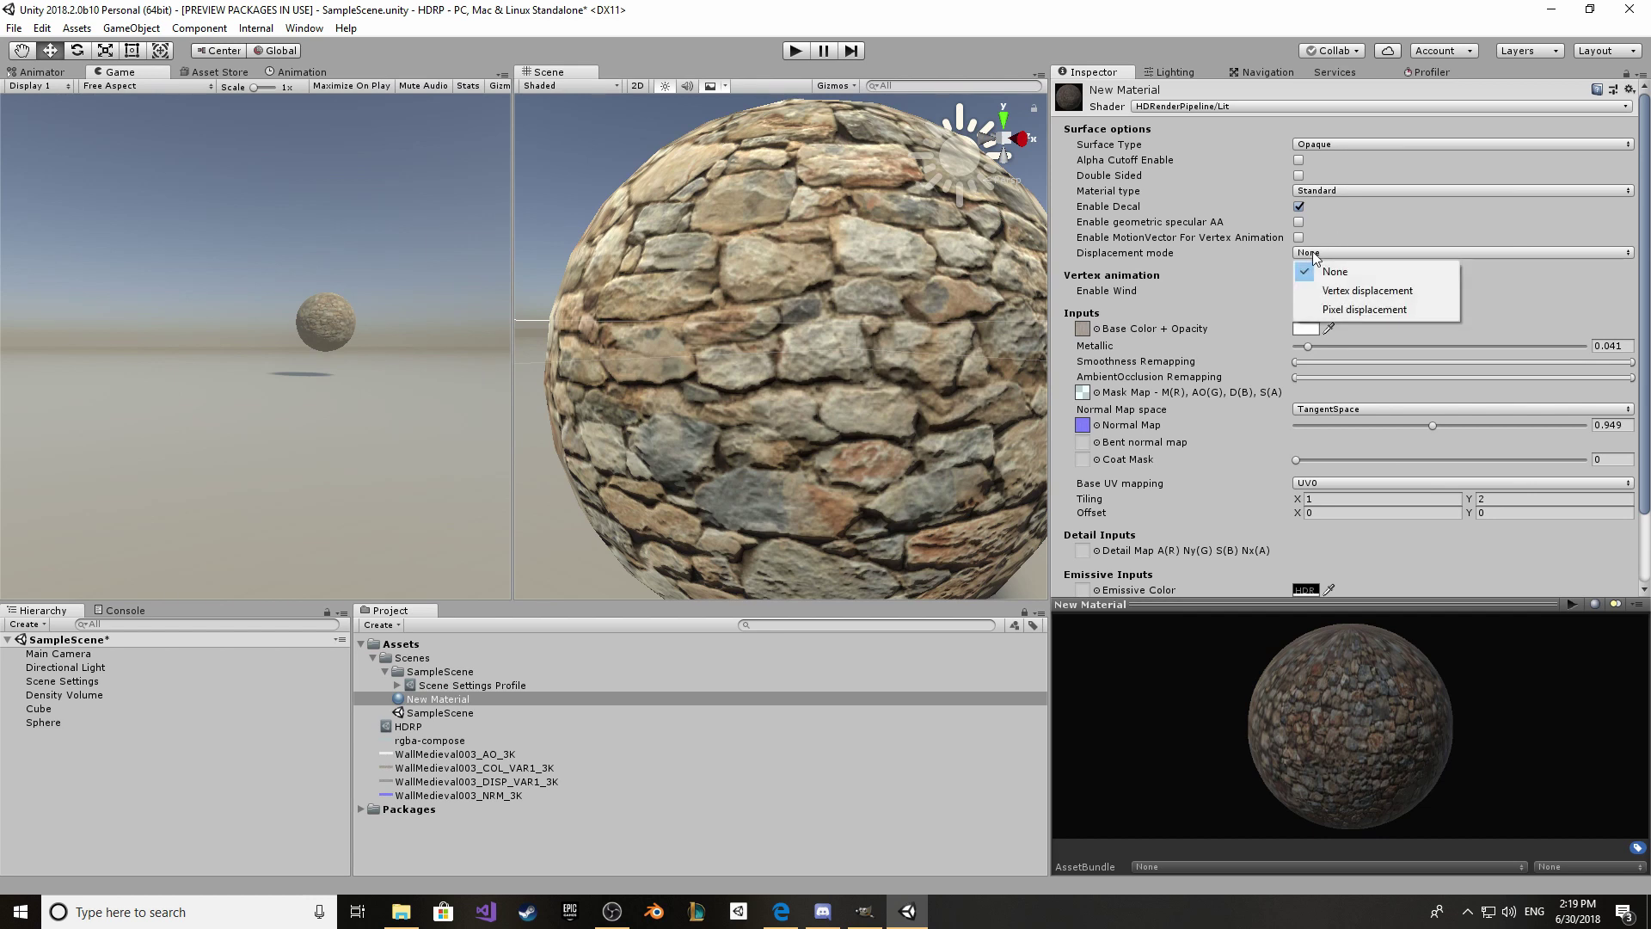
pyautogui.click(1338, 312)
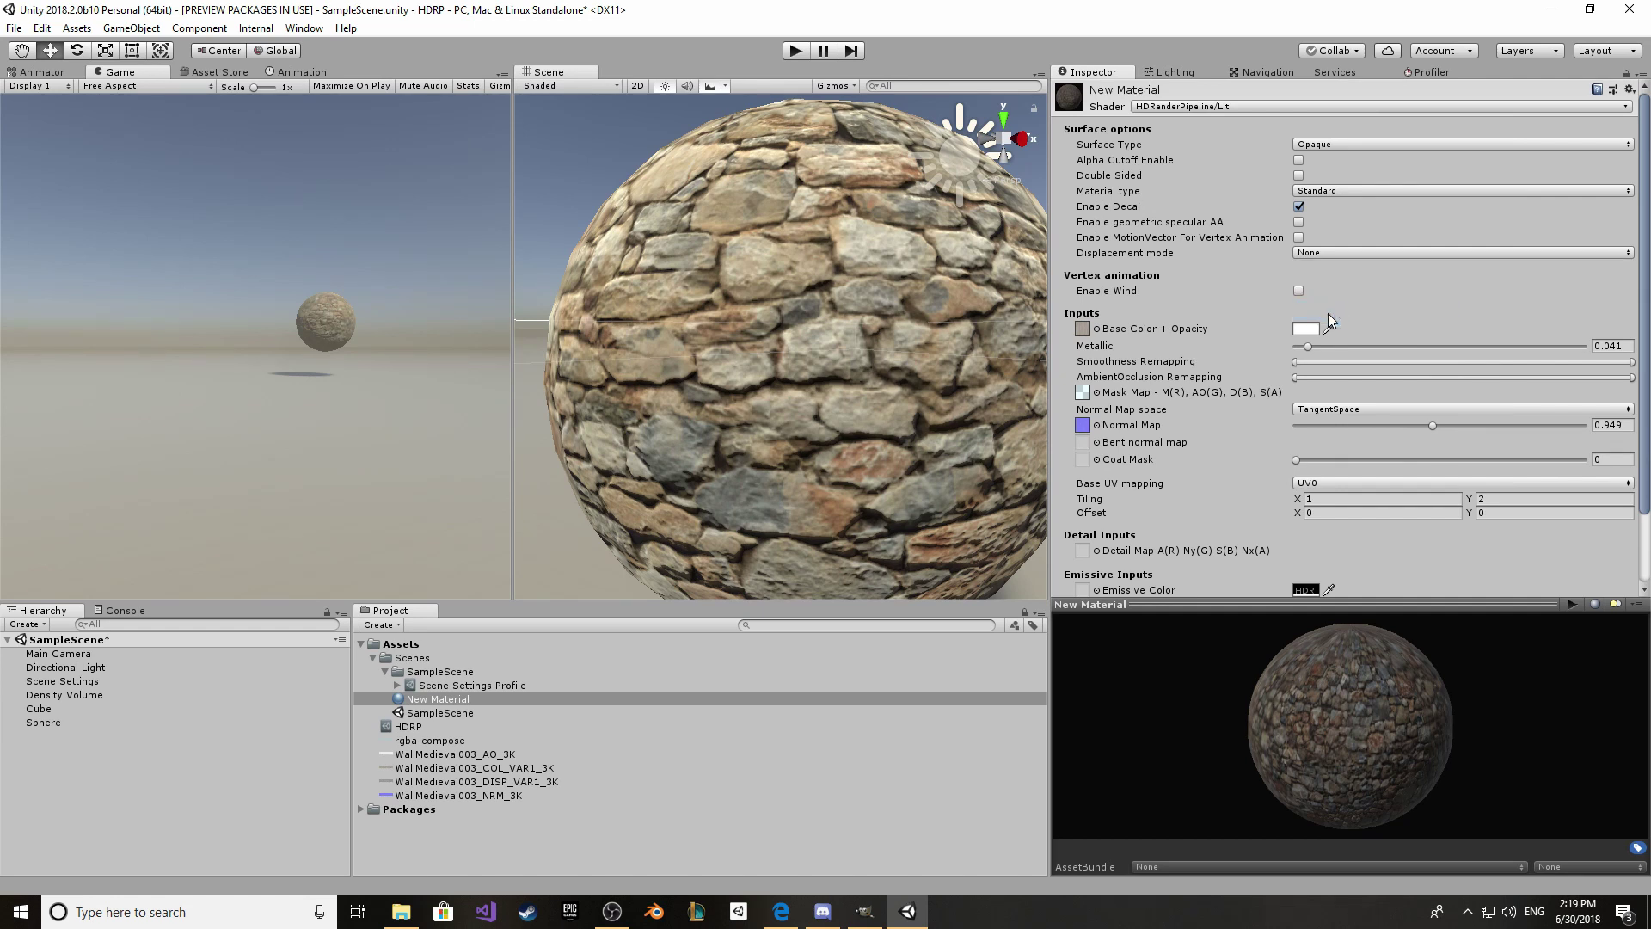
pyautogui.scroll(-2, 1348, 377)
pyautogui.scroll(-2, 1349, 377)
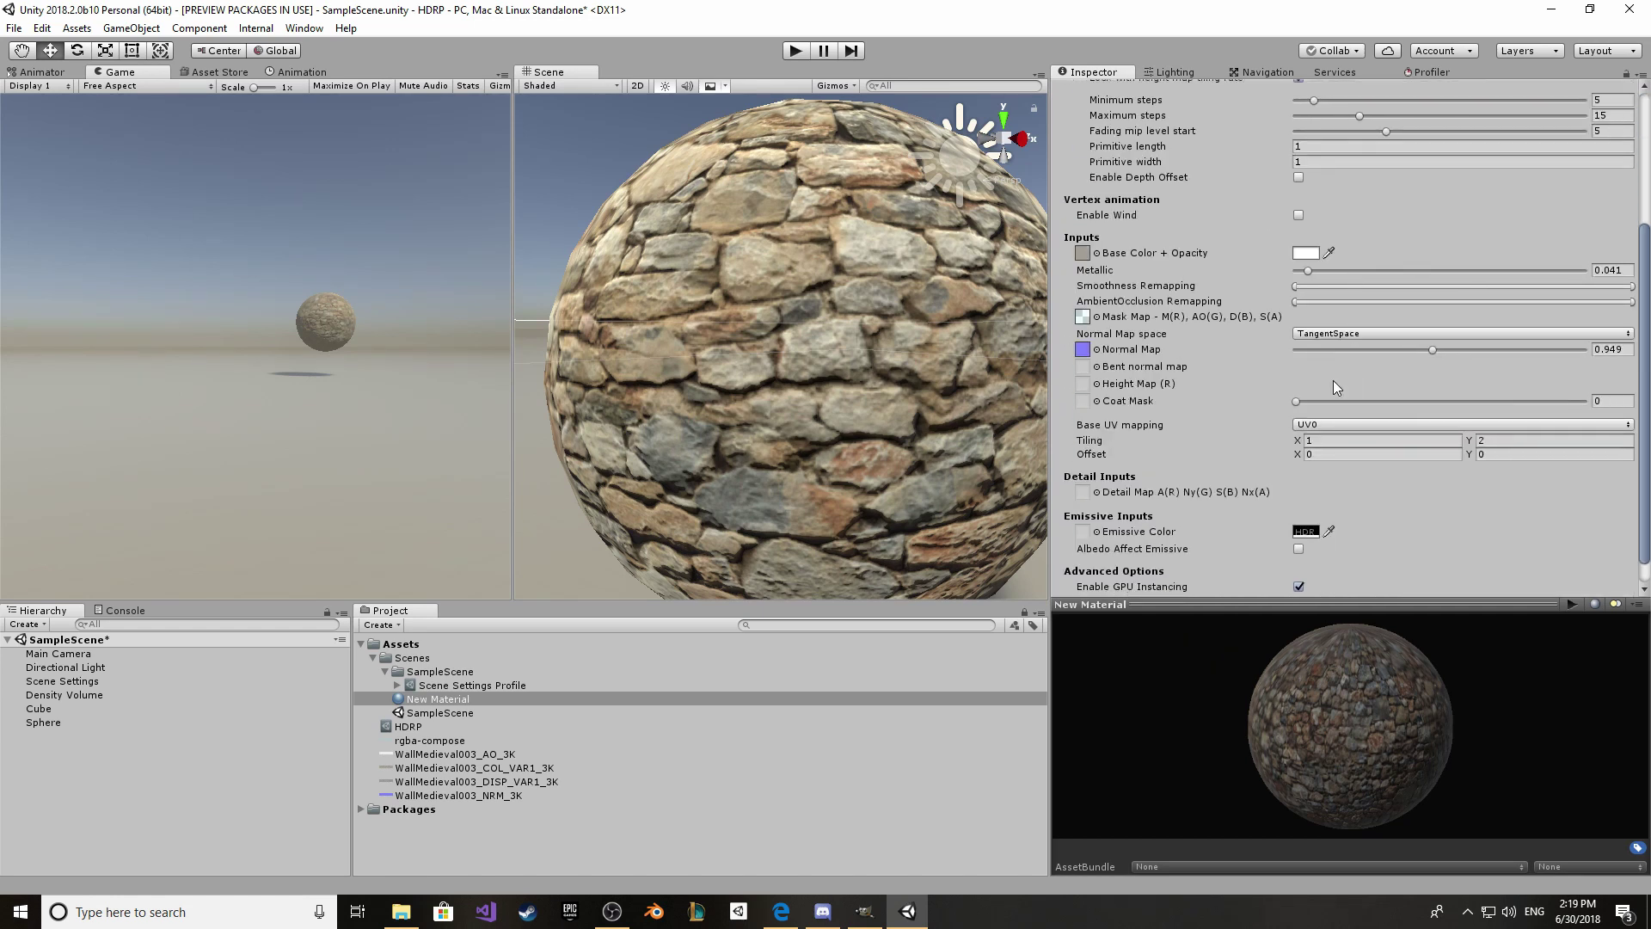
pyautogui.scroll(3, 1333, 379)
pyautogui.click(1322, 151)
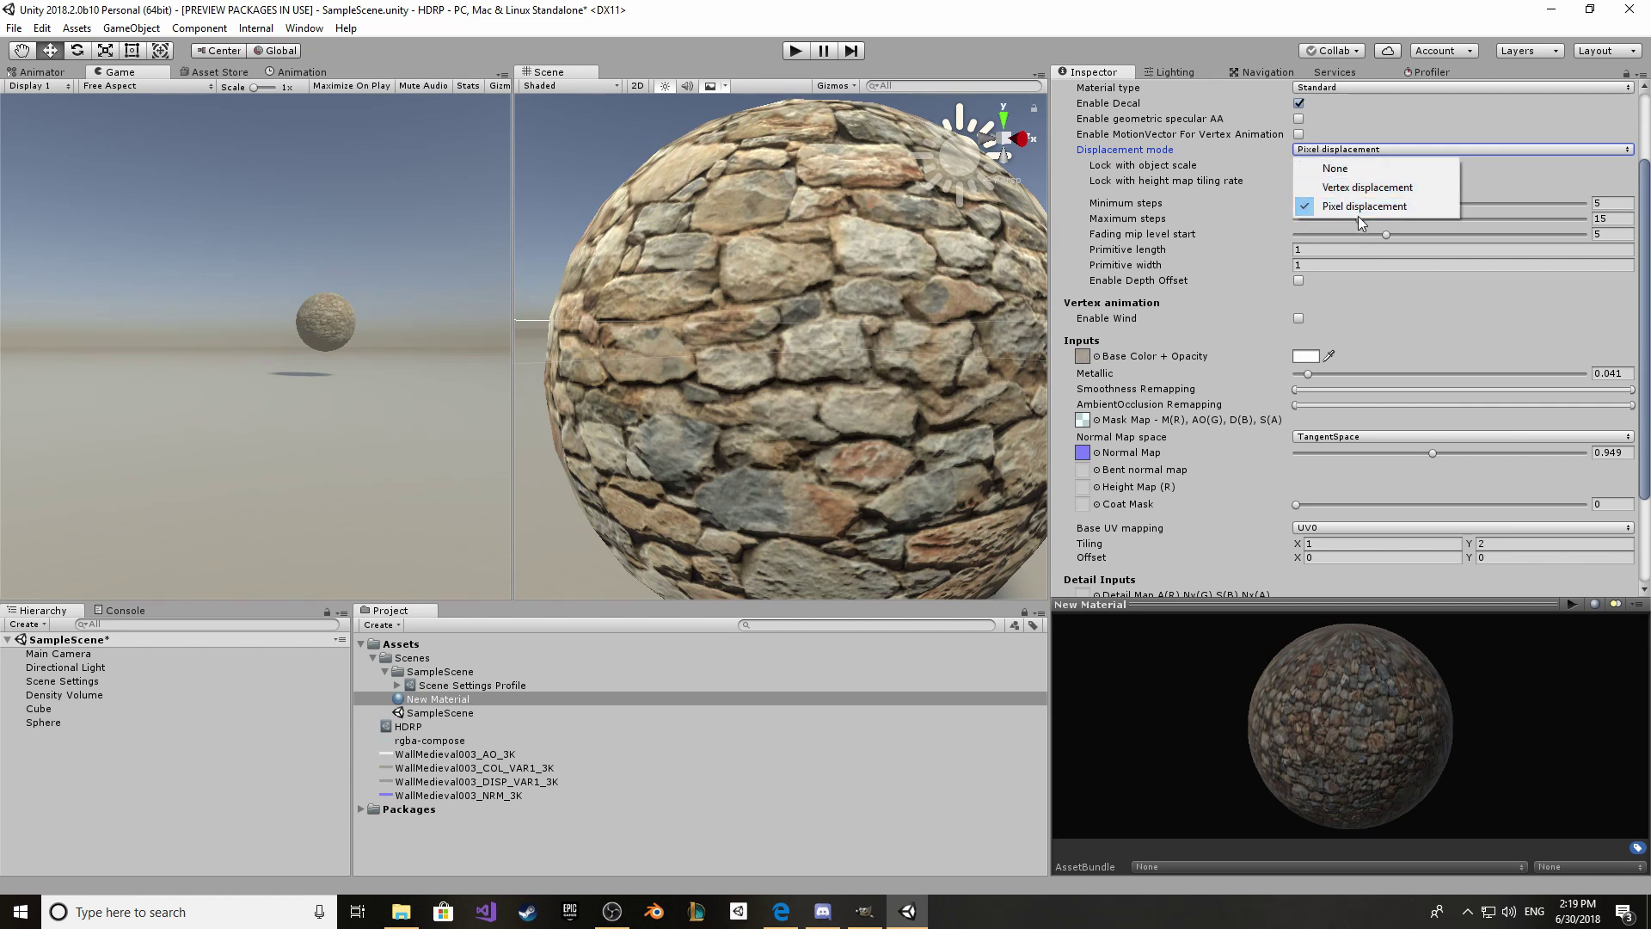
pyautogui.click(1363, 207)
pyautogui.scroll(-3, 1368, 404)
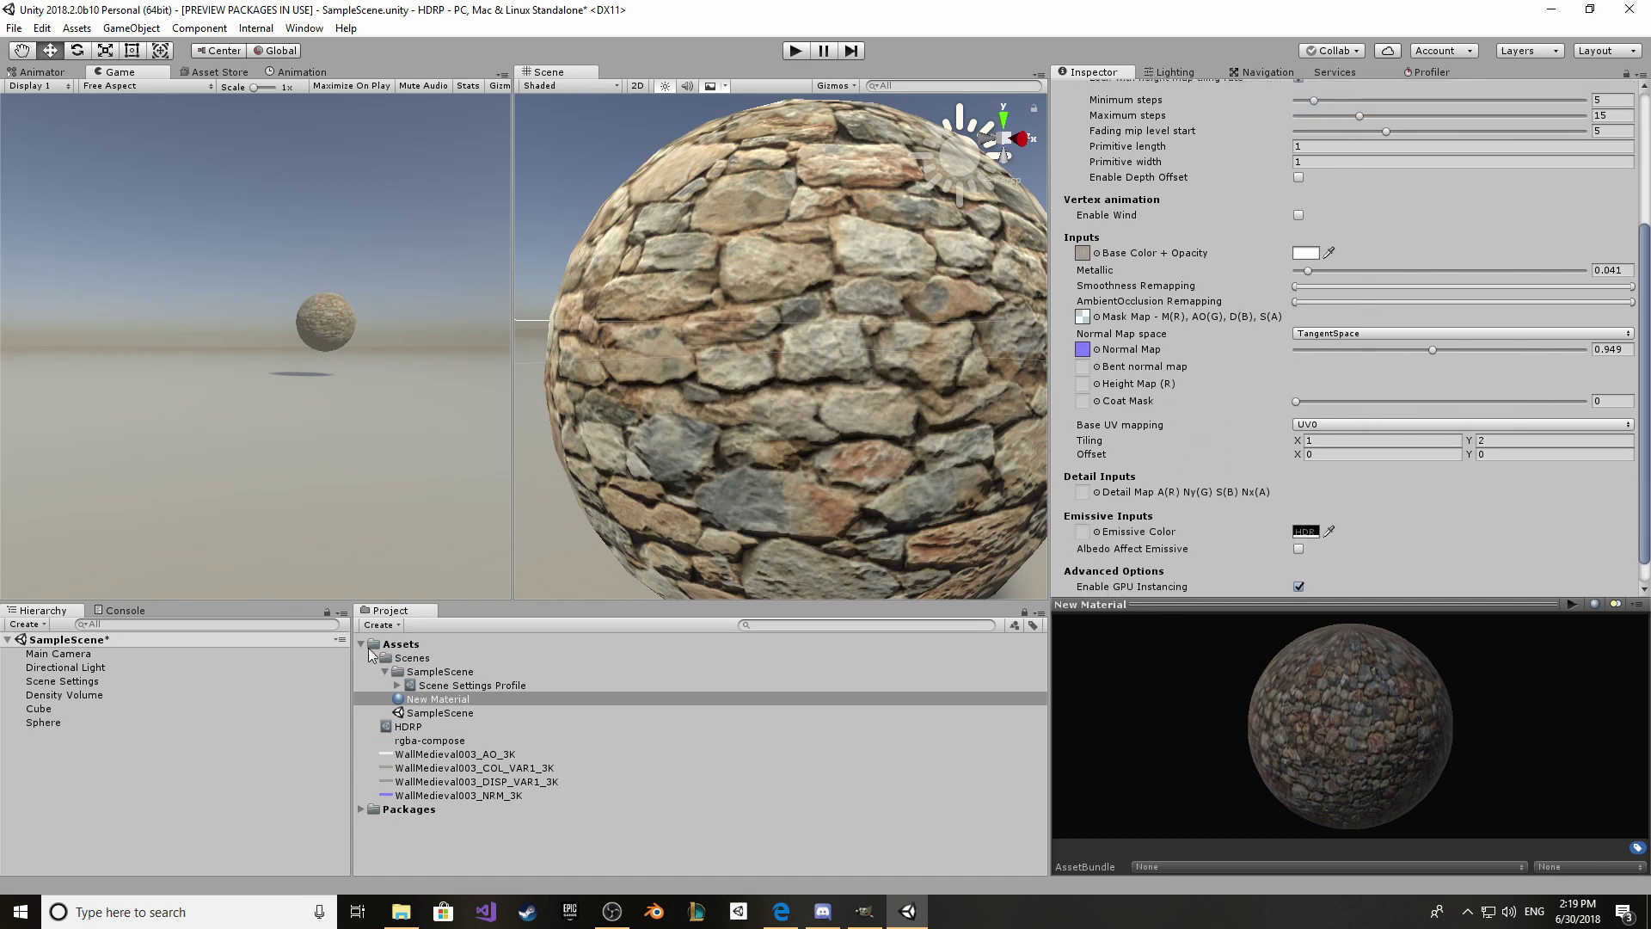
# Step: Assign WallMedieval003_DISP_VAR1_3K as the Height Map with Amplitude 1.3 cm
pyautogui.moveTo(486, 791); pyautogui.dragTo(1087, 387)
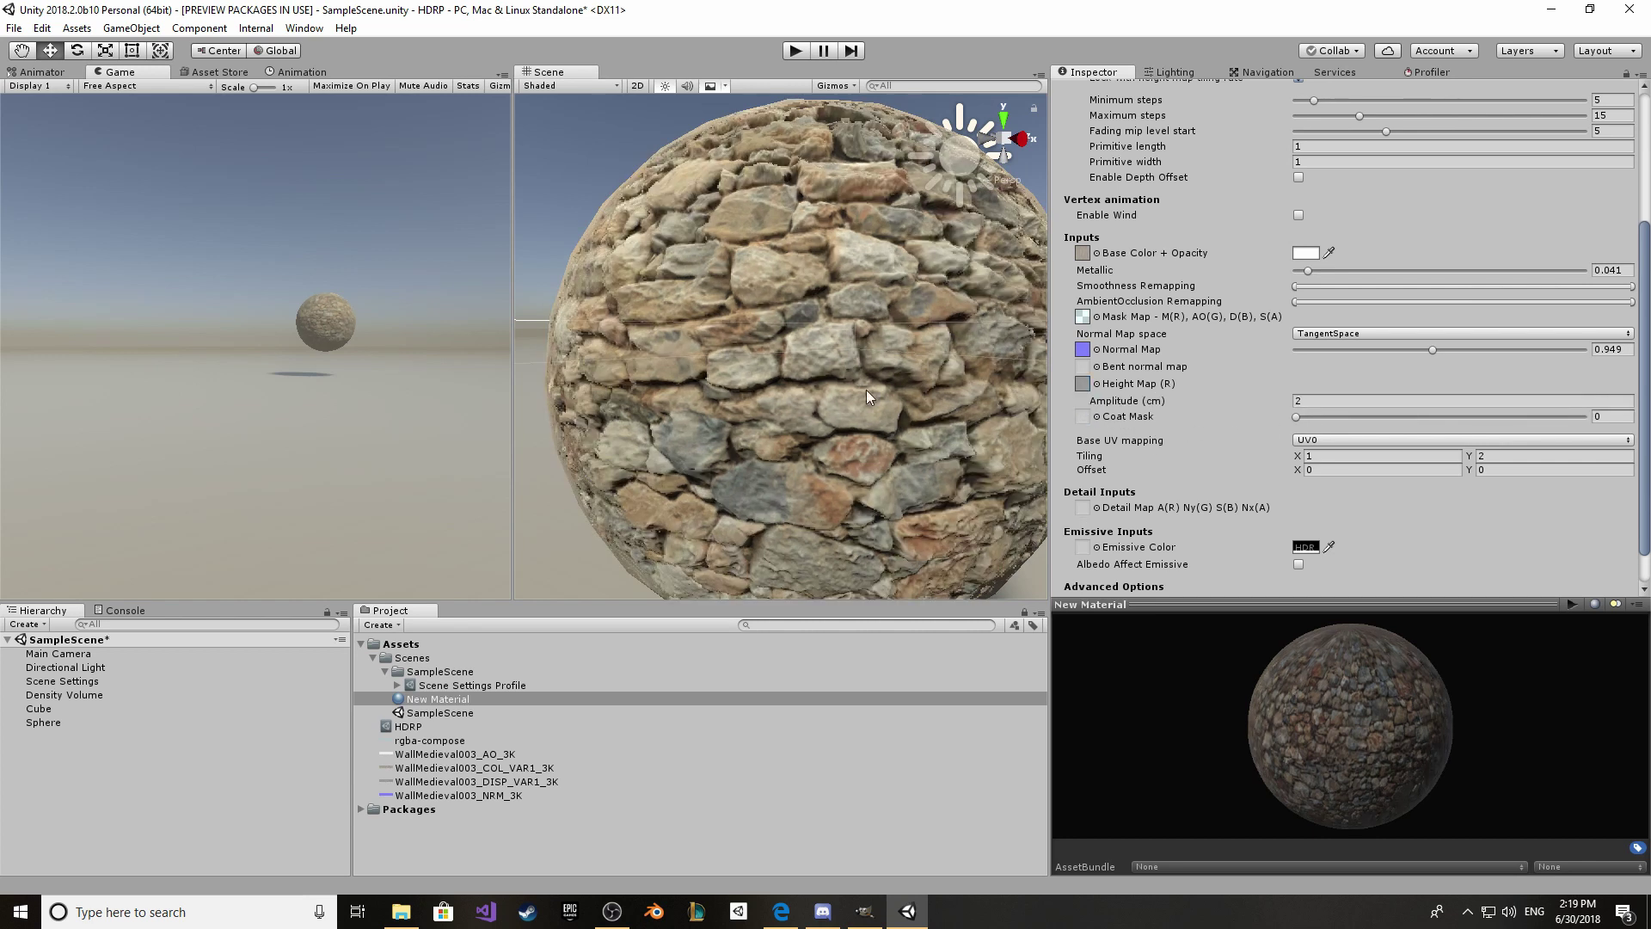
pyautogui.moveTo(793, 367); pyautogui.dragTo(868, 349, button='middle')
pyautogui.keyDown('alt'); pyautogui.moveTo(869, 348); pyautogui.dragTo(890, 396); pyautogui.keyUp('alt')
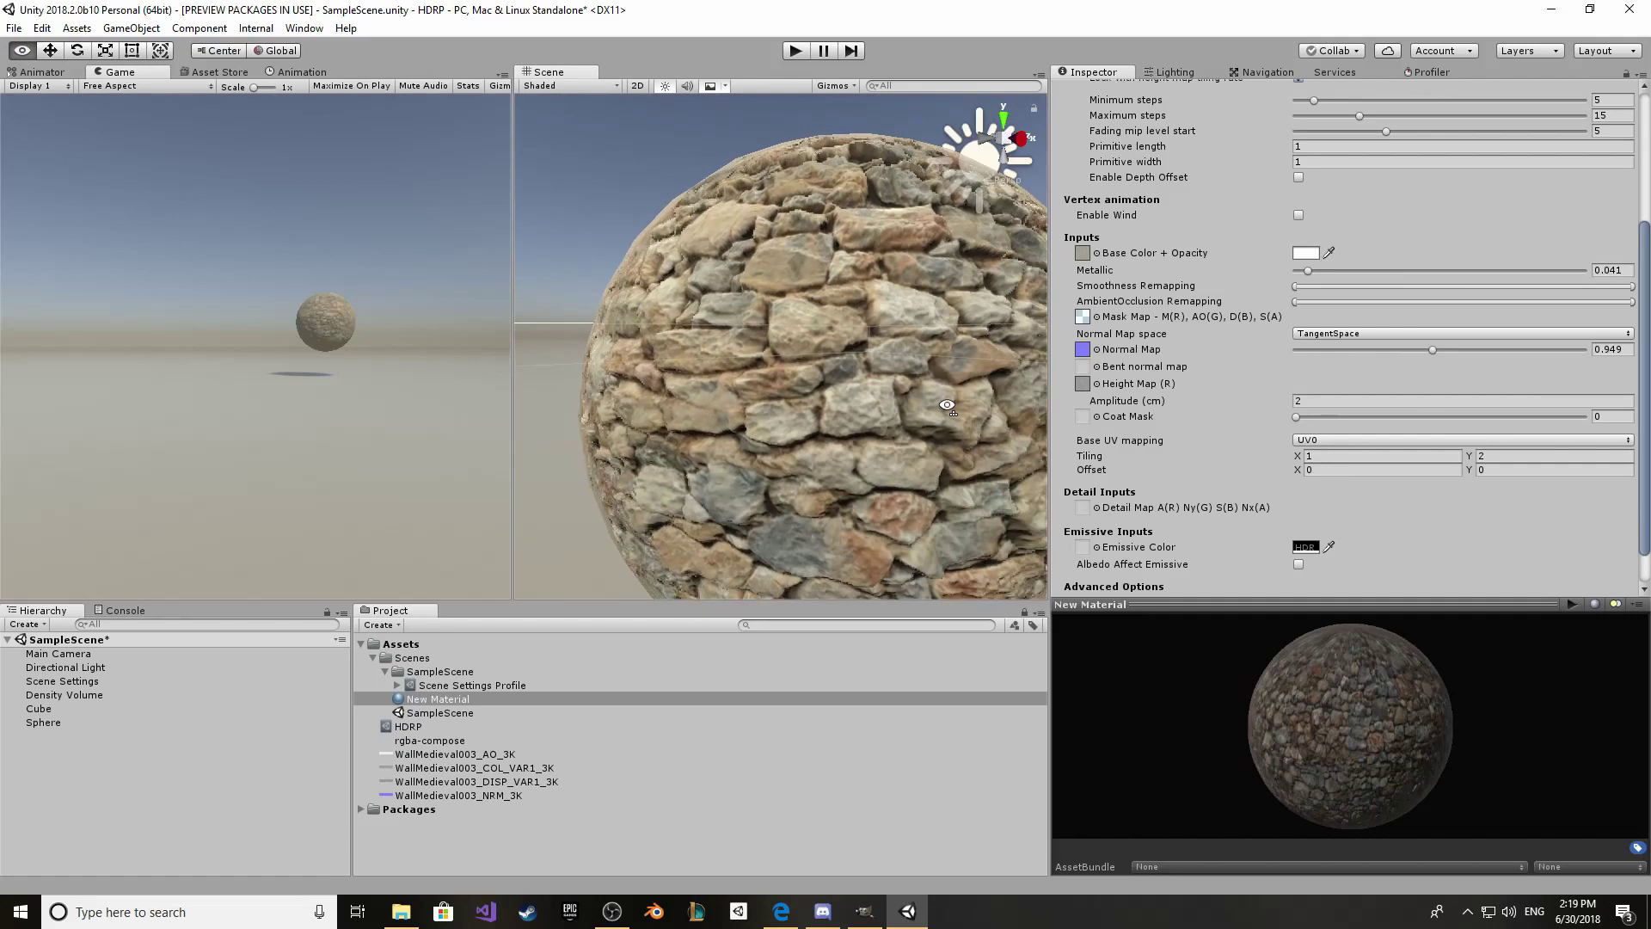
pyautogui.click(1317, 411)
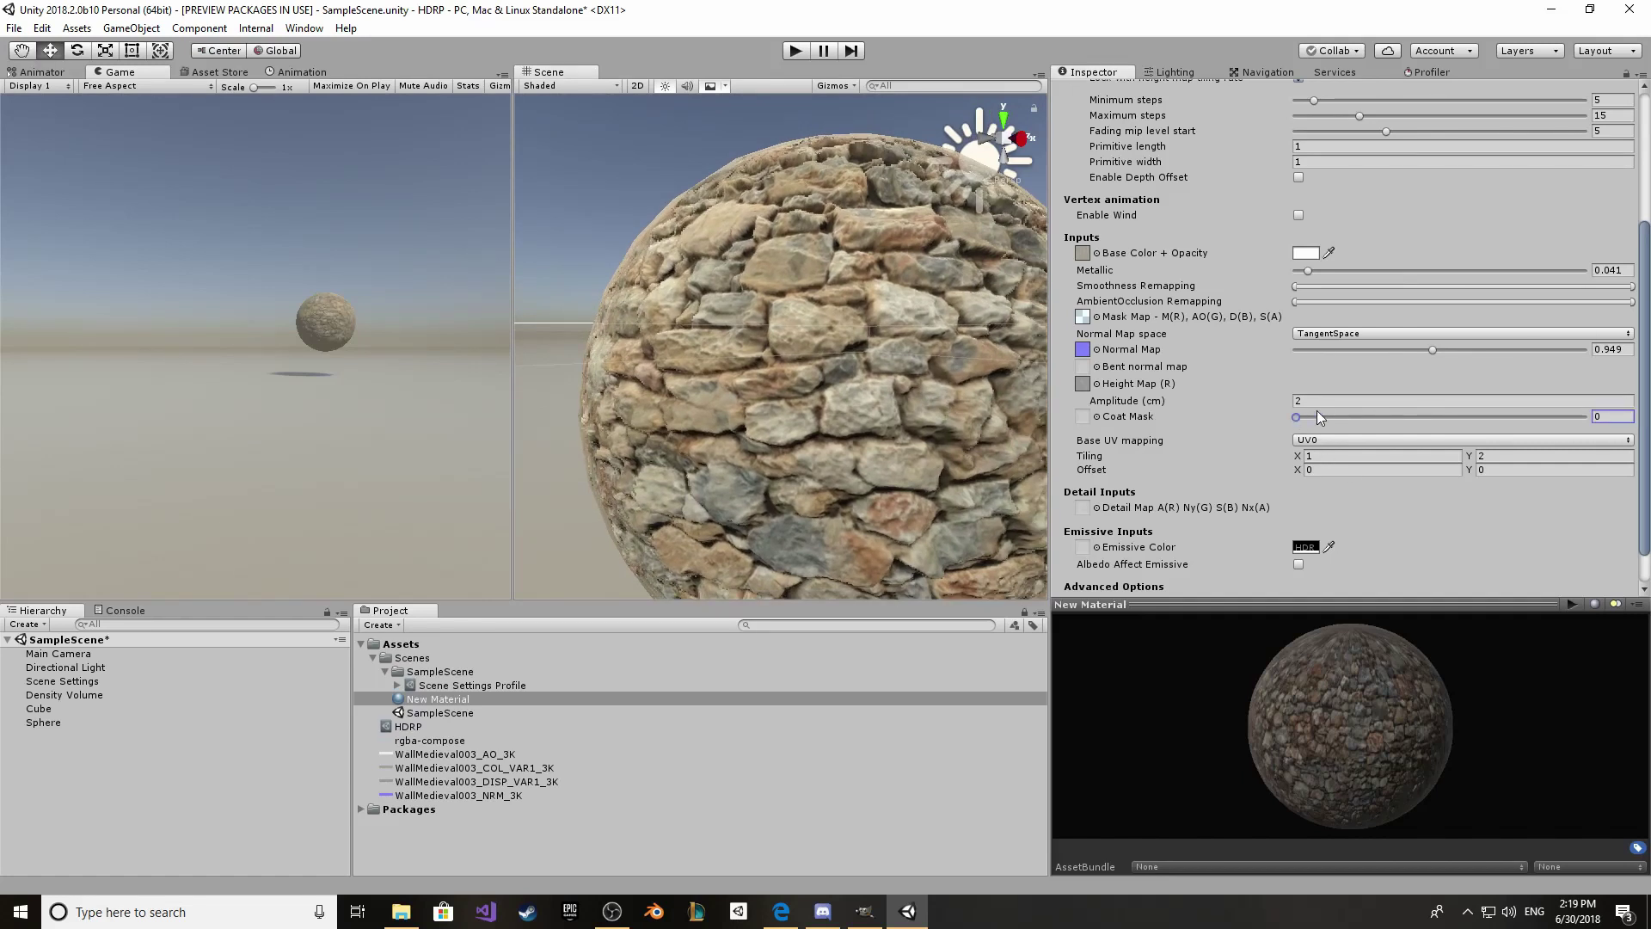
pyautogui.click(1226, 401)
pyautogui.write('0.3')
pyautogui.moveTo(1205, 399); pyautogui.dragTo(1211, 396)
pyautogui.moveTo(869, 309)
pyautogui.keyDown('alt'); pyautogui.mouseDown()
pyautogui.moveTo(807, 288)
pyautogui.moveTo(886, 285)
pyautogui.mouseUp(); pyautogui.keyUp('alt')
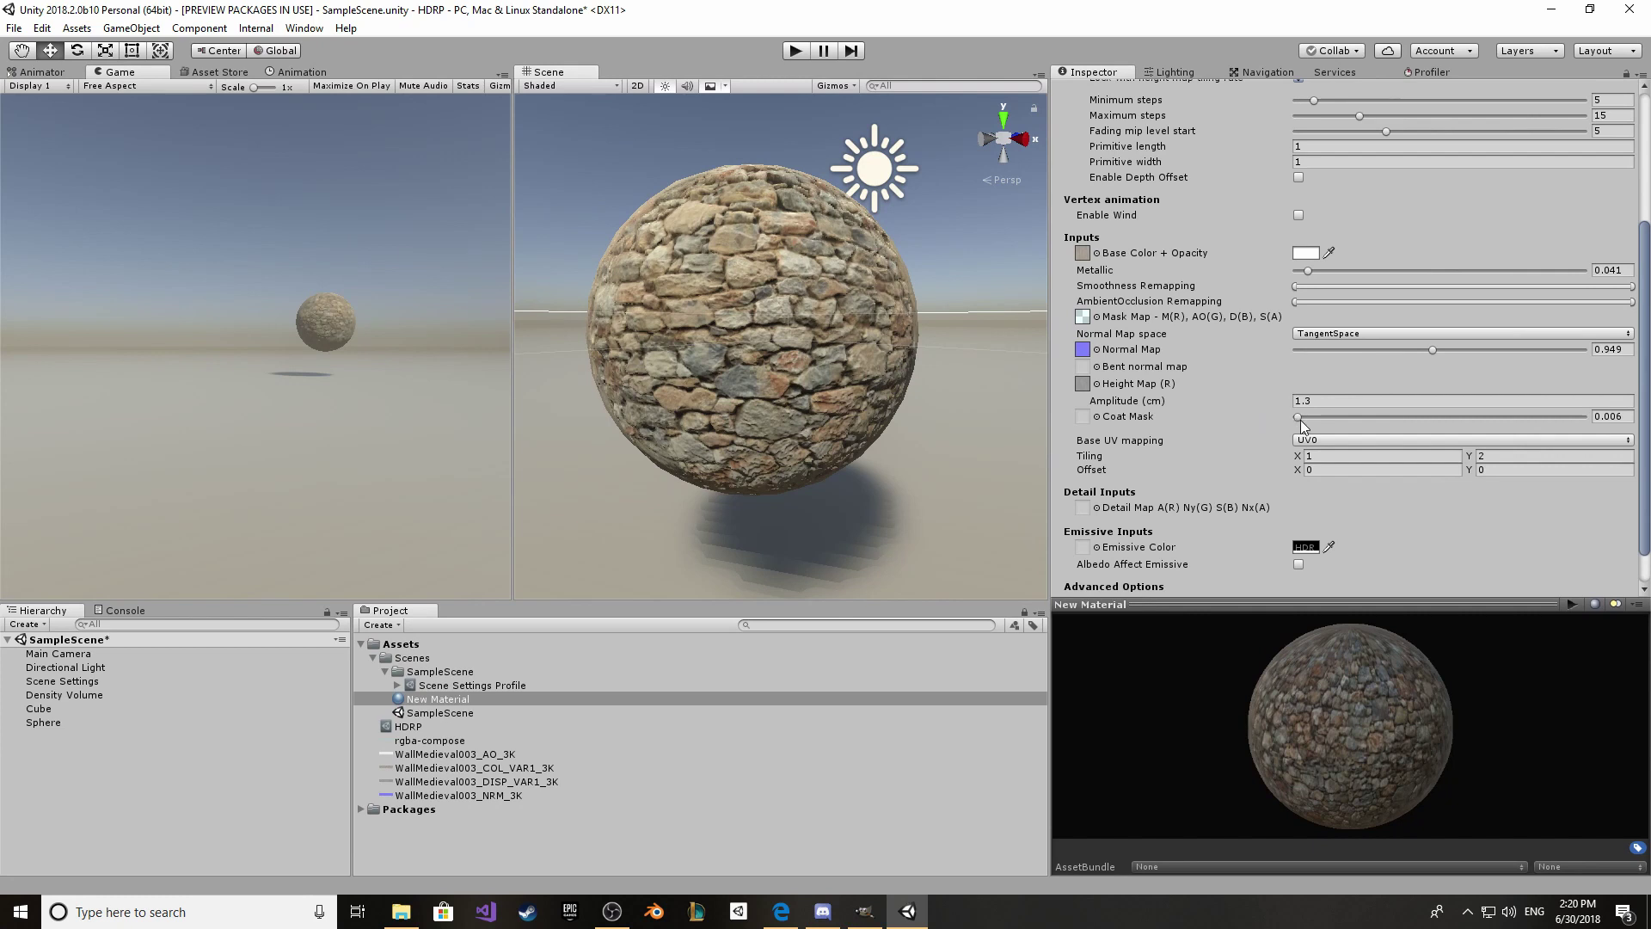
# Step: Narrow New Material's Smoothness Remapping range by raising its low end and lowering its high end
pyautogui.scroll(5, 1290, 429)
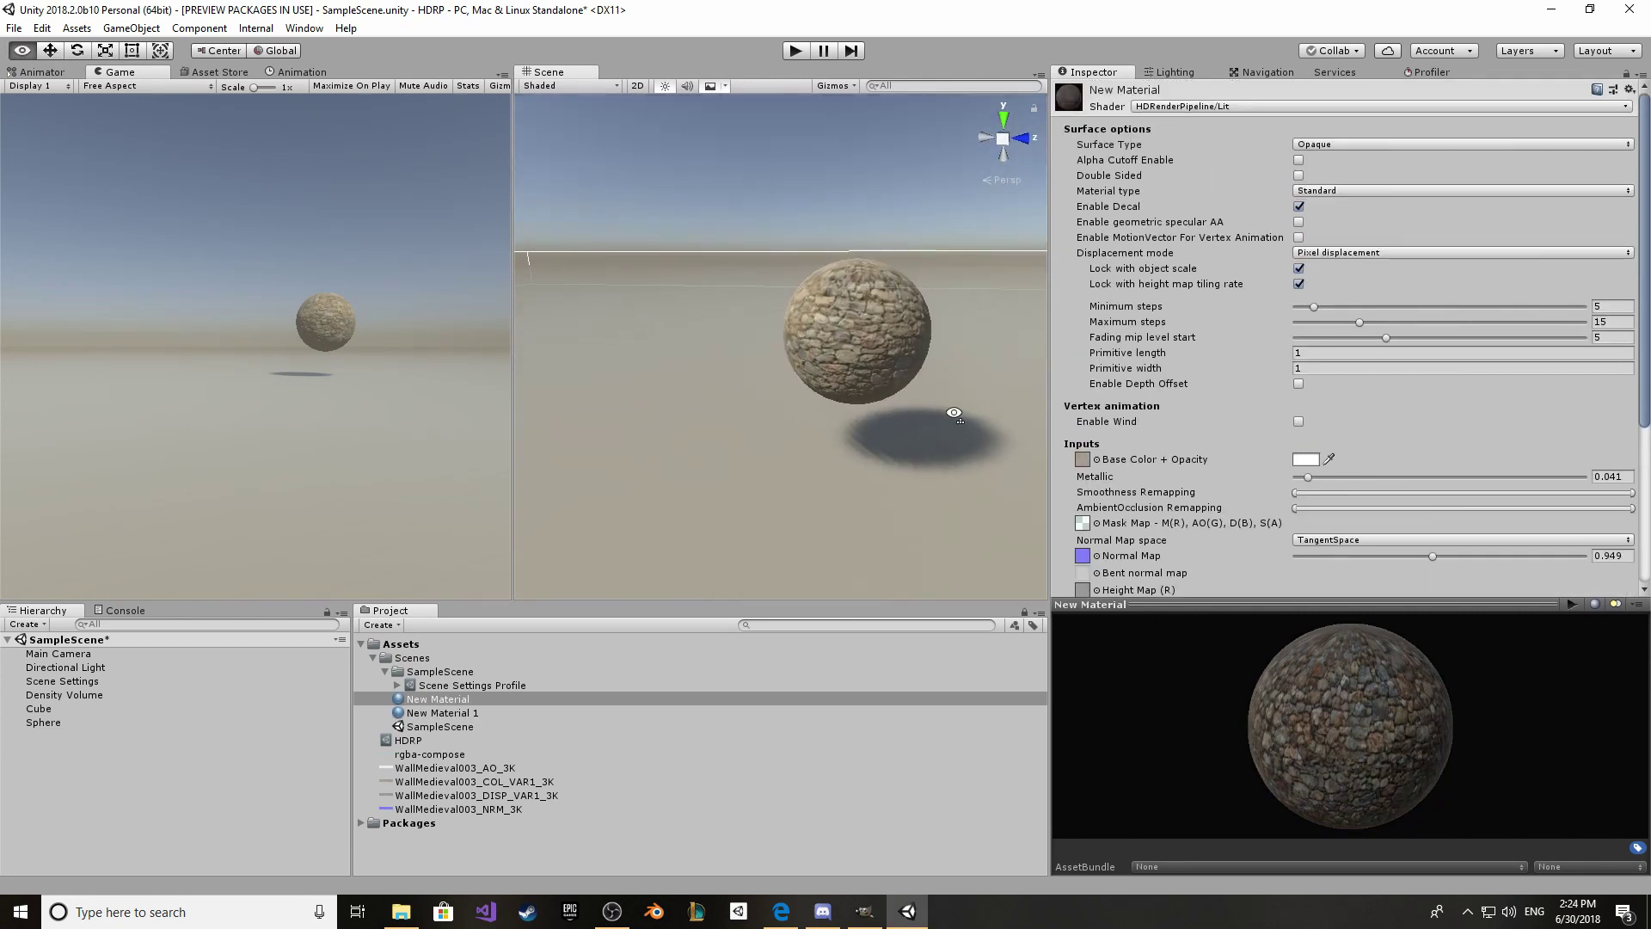
pyautogui.keyDown('alt'); pyautogui.moveTo(980, 394); pyautogui.dragTo(958, 392); pyautogui.keyUp('alt')
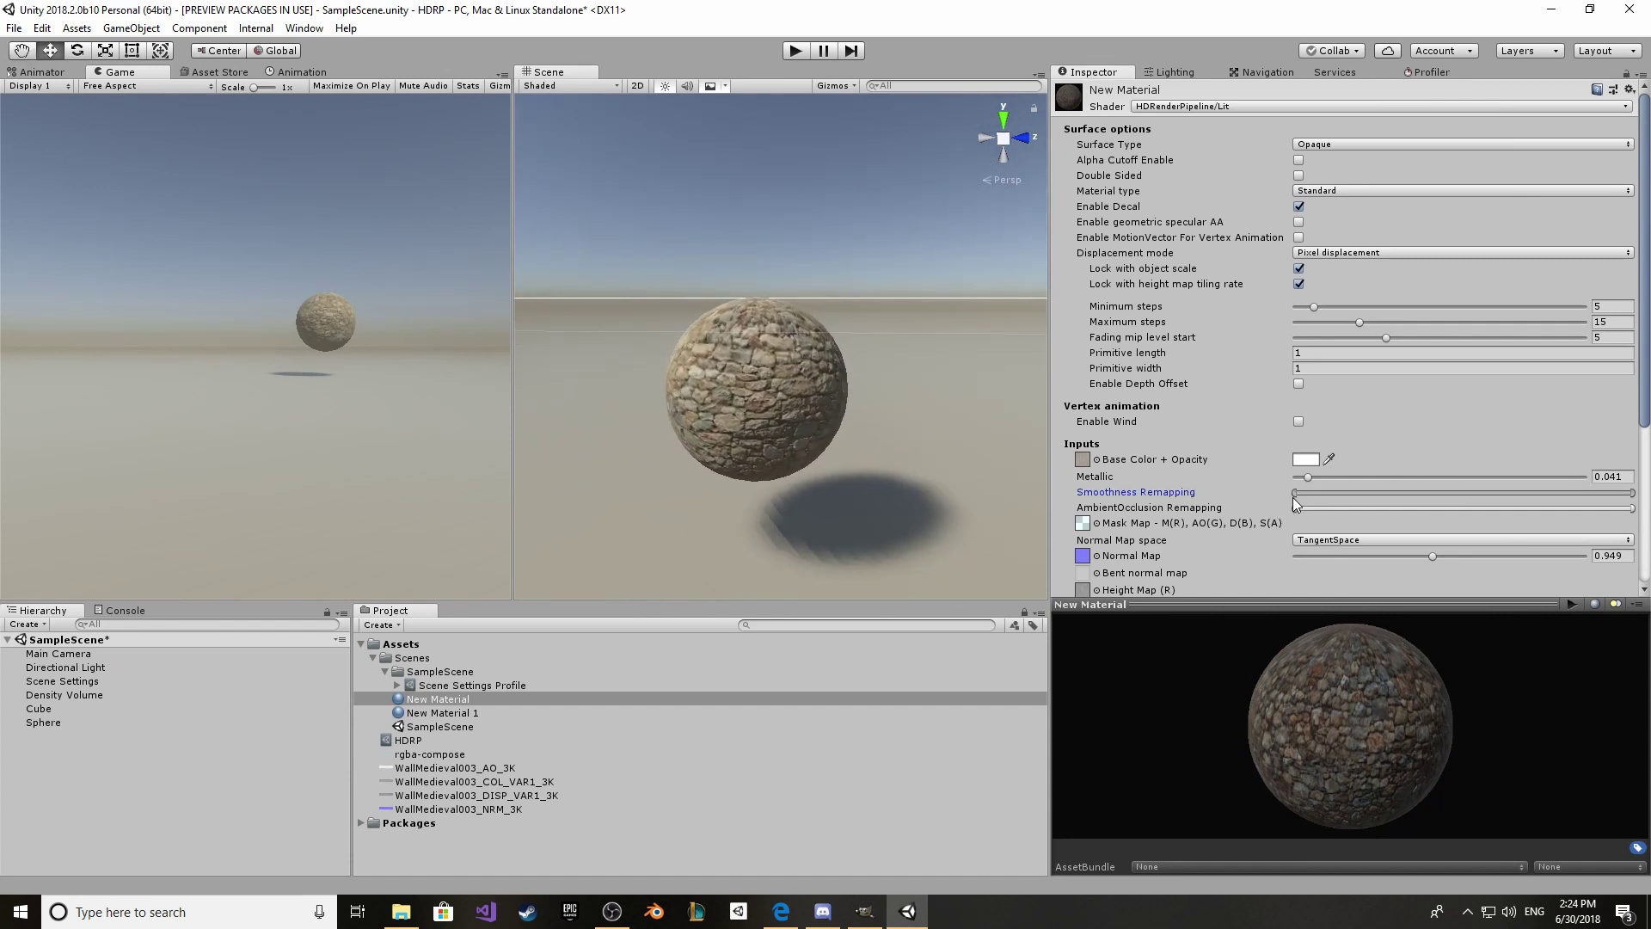
pyautogui.moveTo(1294, 495); pyautogui.dragTo(1345, 495)
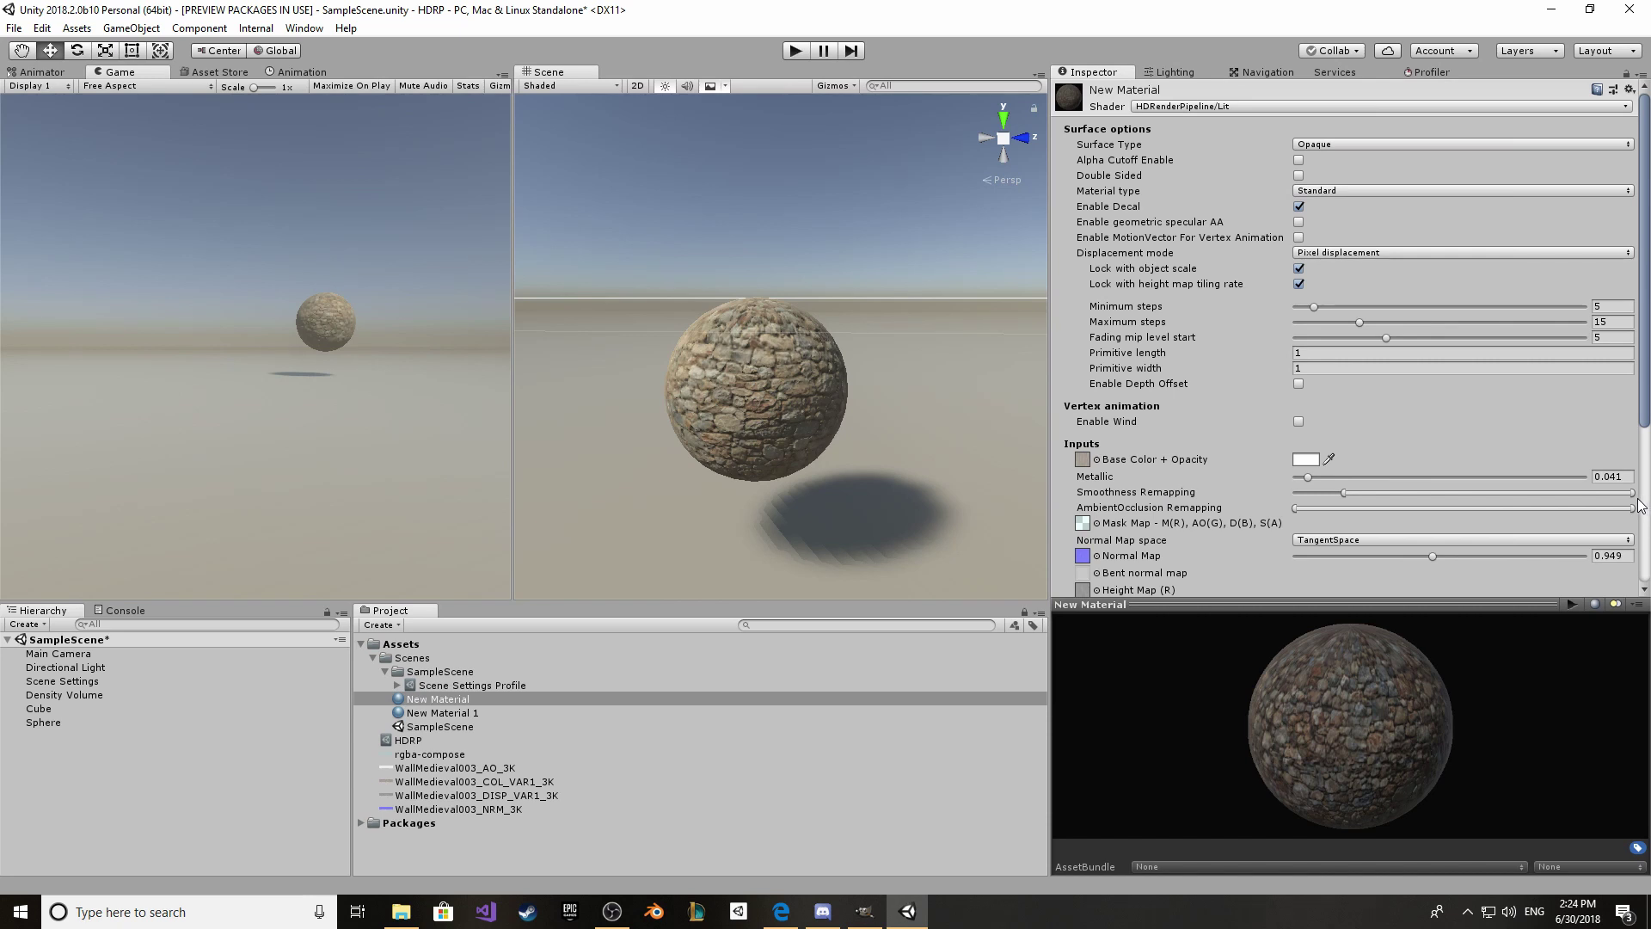
pyautogui.moveTo(1630, 495); pyautogui.dragTo(1531, 496)
pyautogui.keyDown('alt'); pyautogui.moveTo(740, 430); pyautogui.dragTo(816, 347); pyautogui.keyUp('alt')
# Step: Pull down the upper end of the AmbientOcclusion Remapping range
pyautogui.scroll(6, 815, 348)
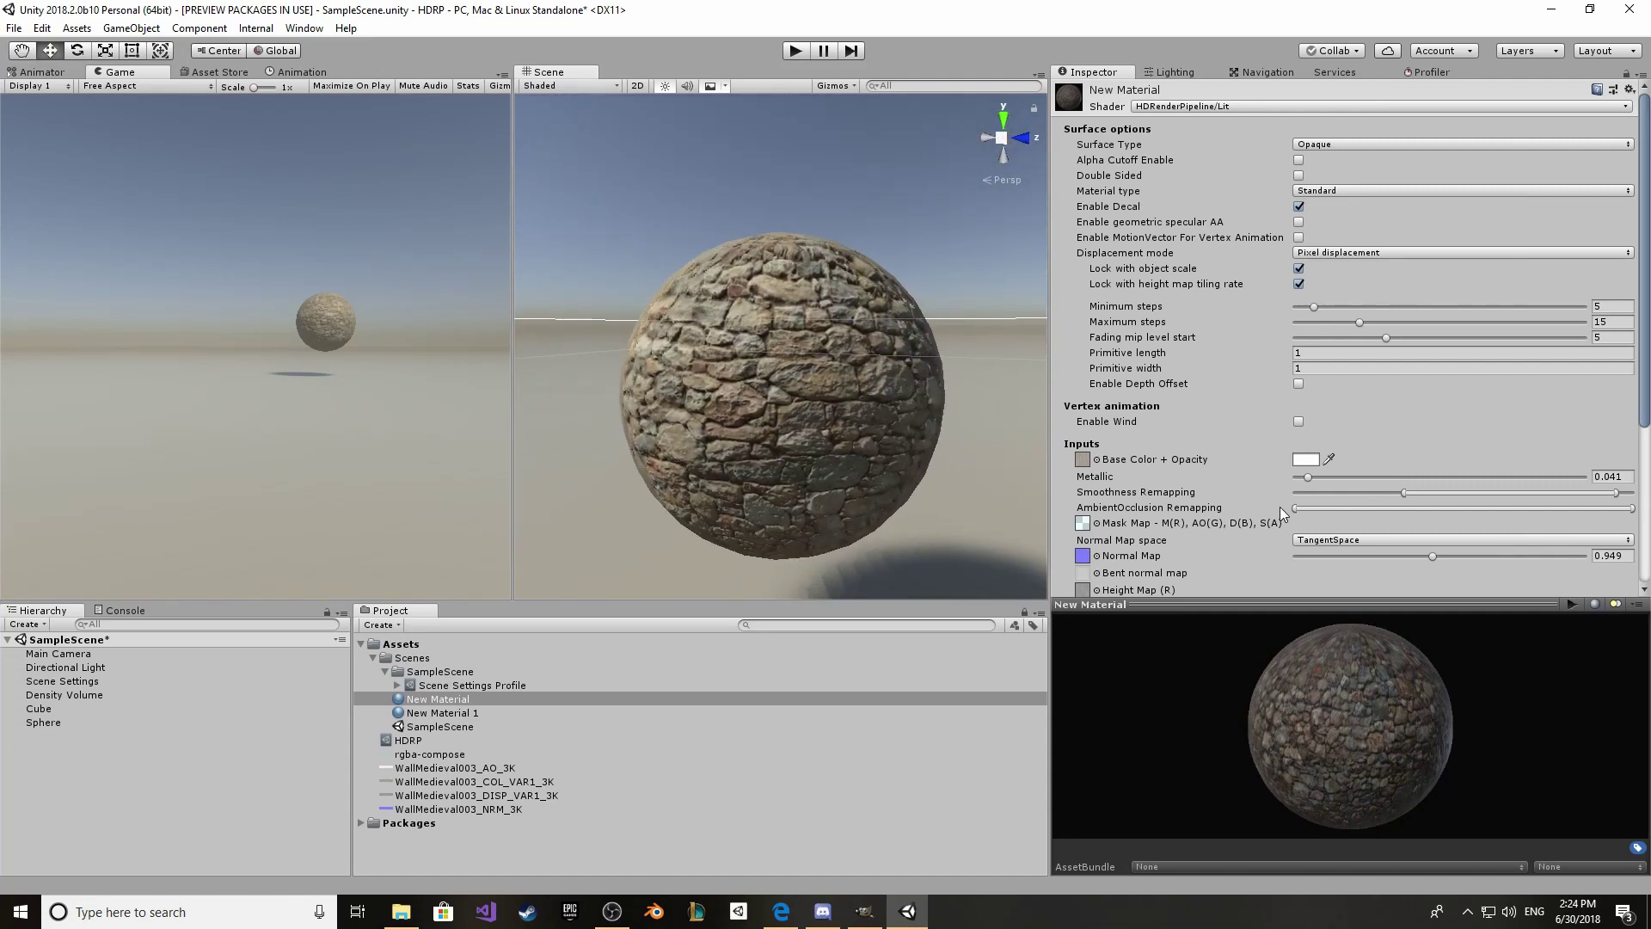
pyautogui.click(1306, 509)
pyautogui.moveTo(1632, 508); pyautogui.dragTo(1424, 519)
pyautogui.moveTo(688, 524); pyautogui.dragTo(994, 429, button='right')
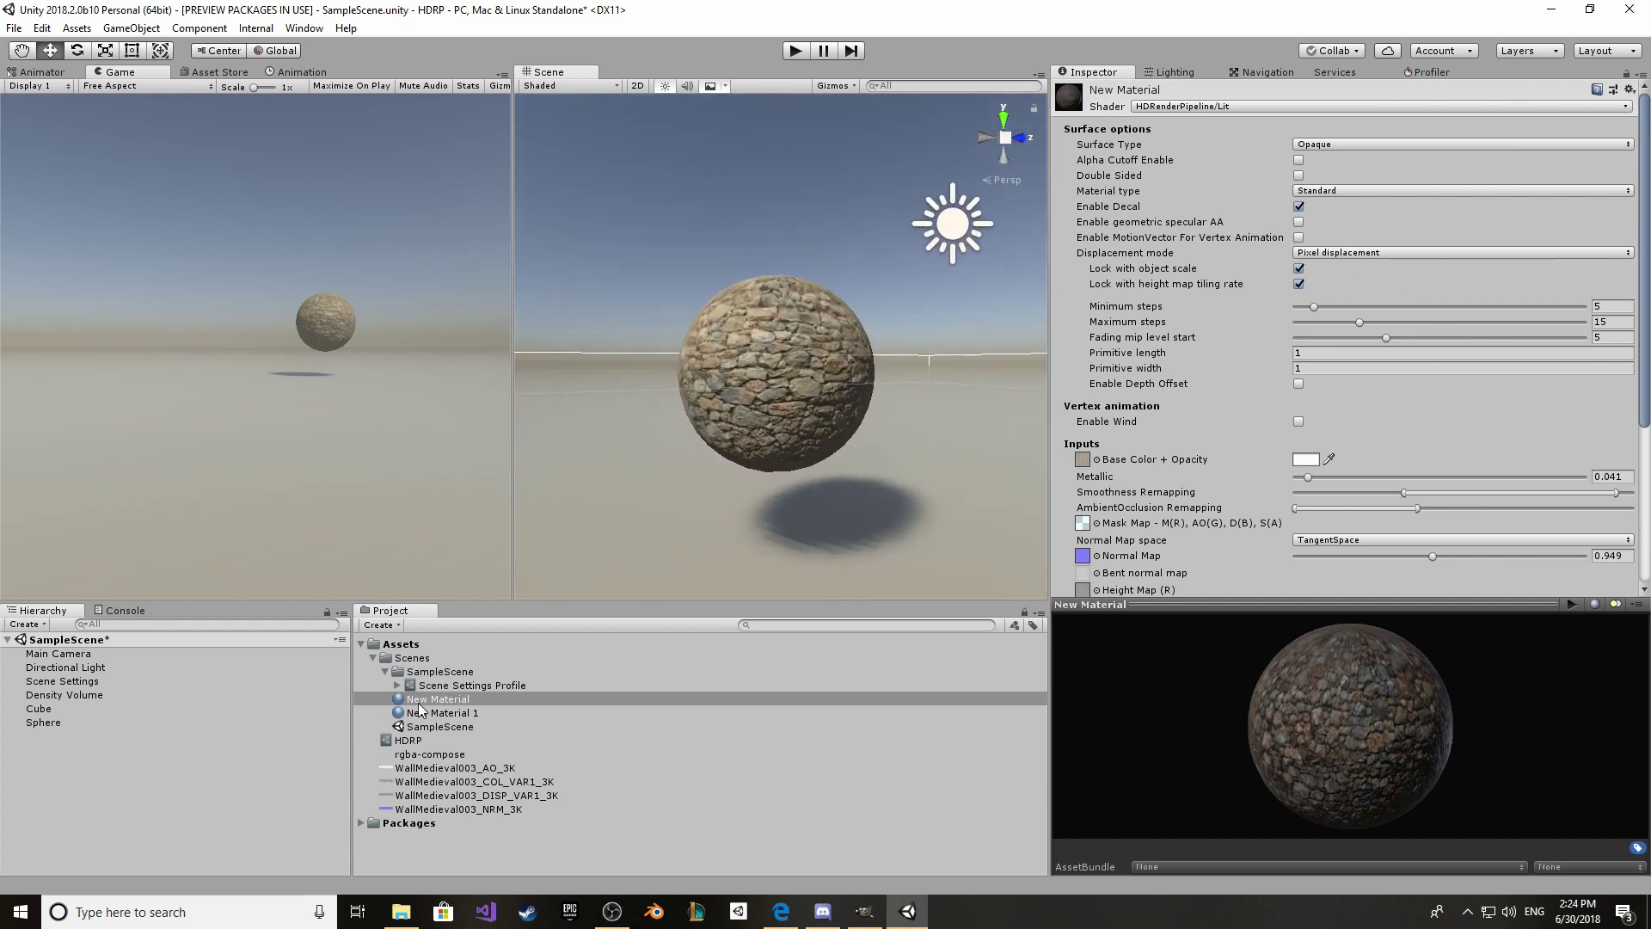
# Step: Apply New Material 1 to the sphere
pyautogui.moveTo(426, 713); pyautogui.dragTo(767, 387)
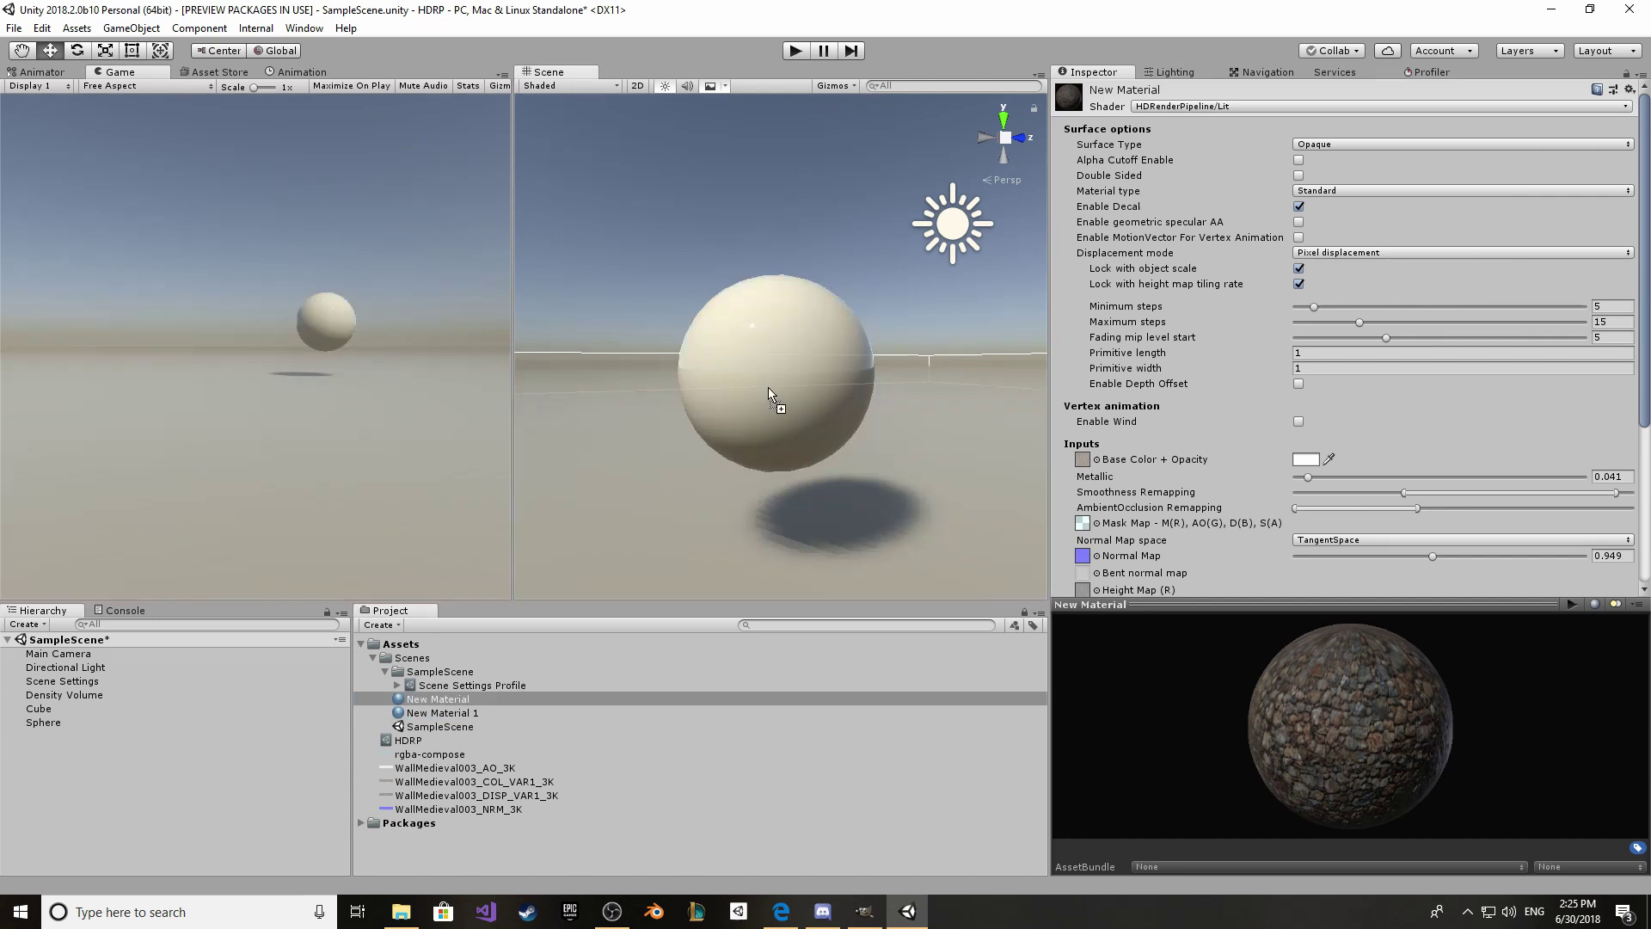
pyautogui.click(1329, 191)
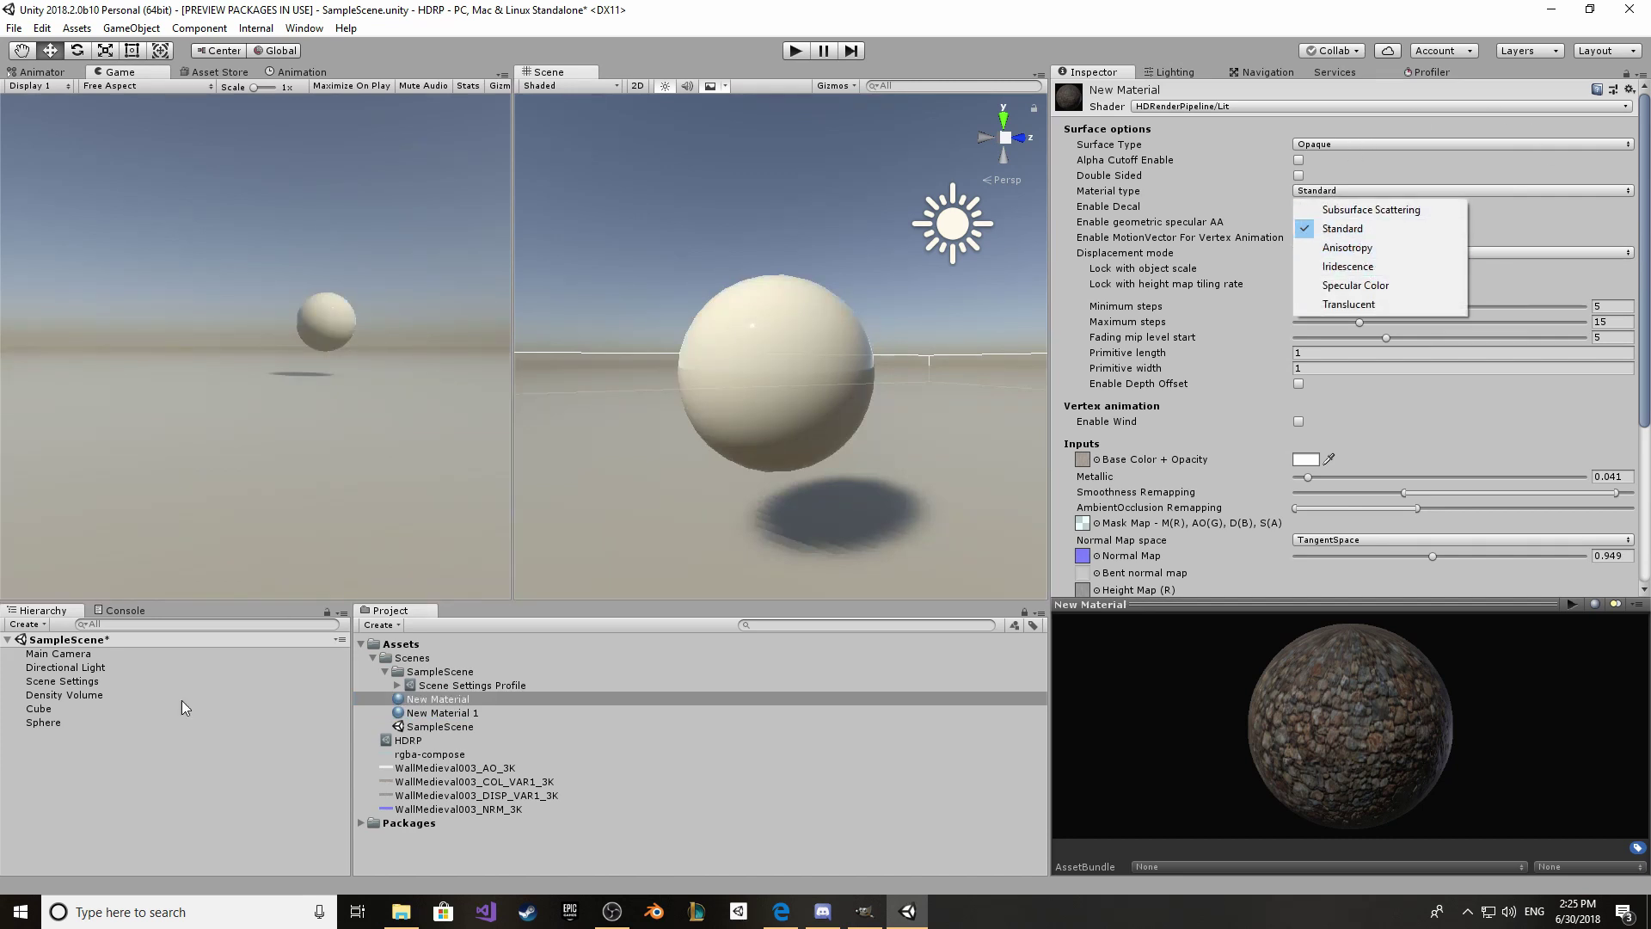
pyautogui.click(133, 821)
# Step: Add a 3D Cylinder to the scene and apply New Material 1 to it
pyautogui.rightClick(140, 778)
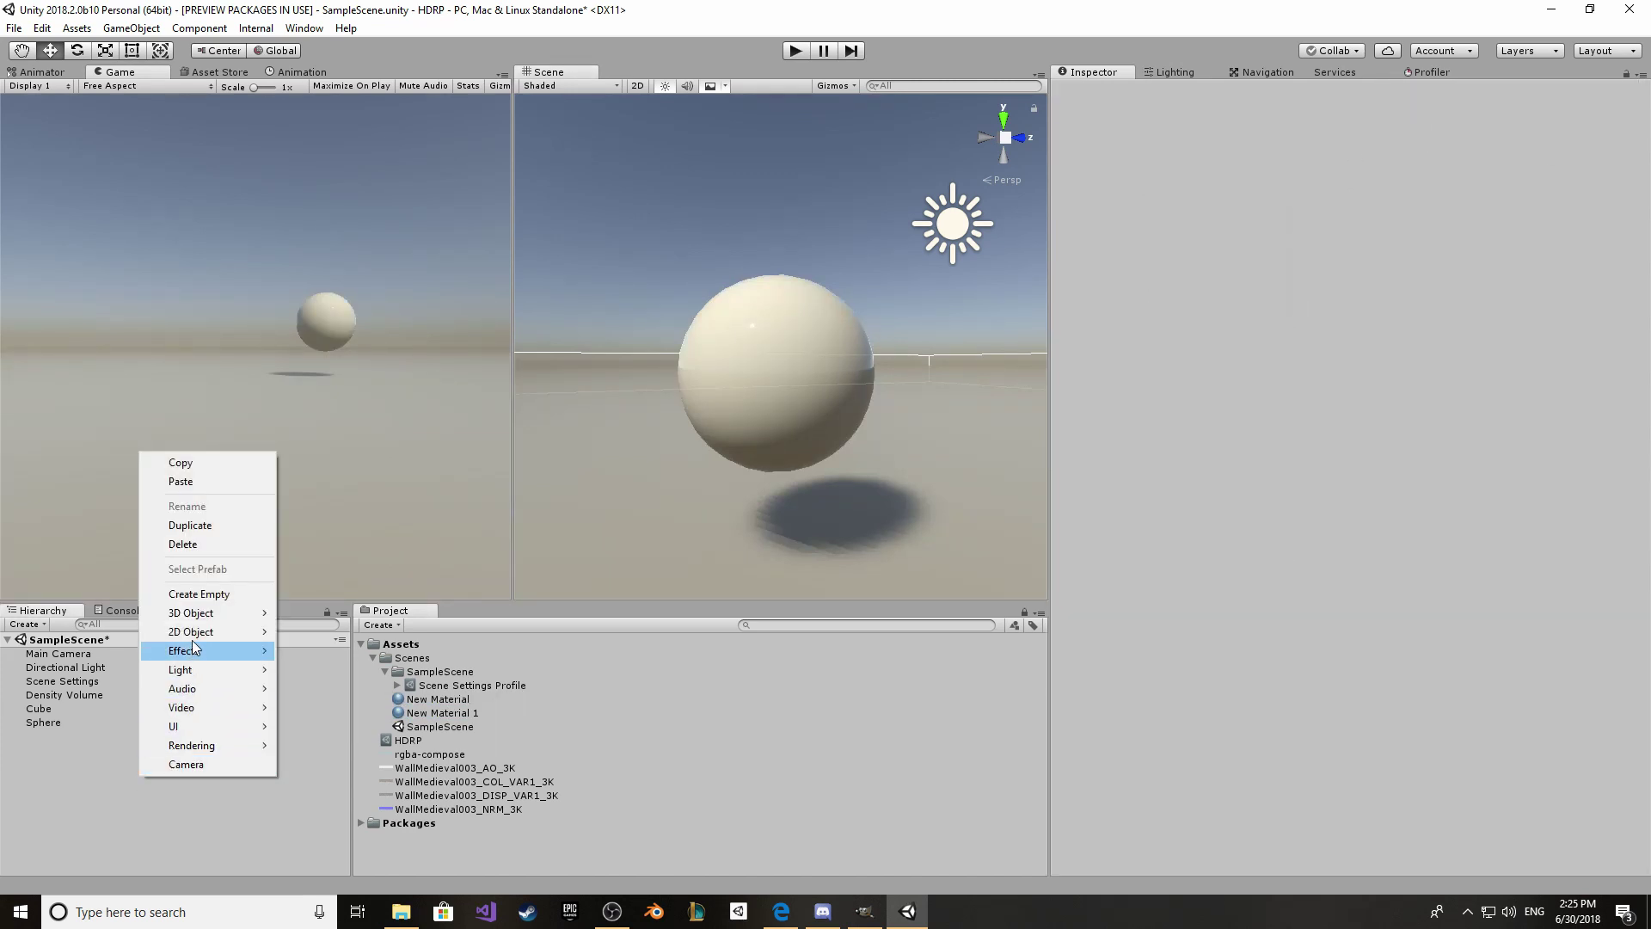
pyautogui.moveTo(199, 612)
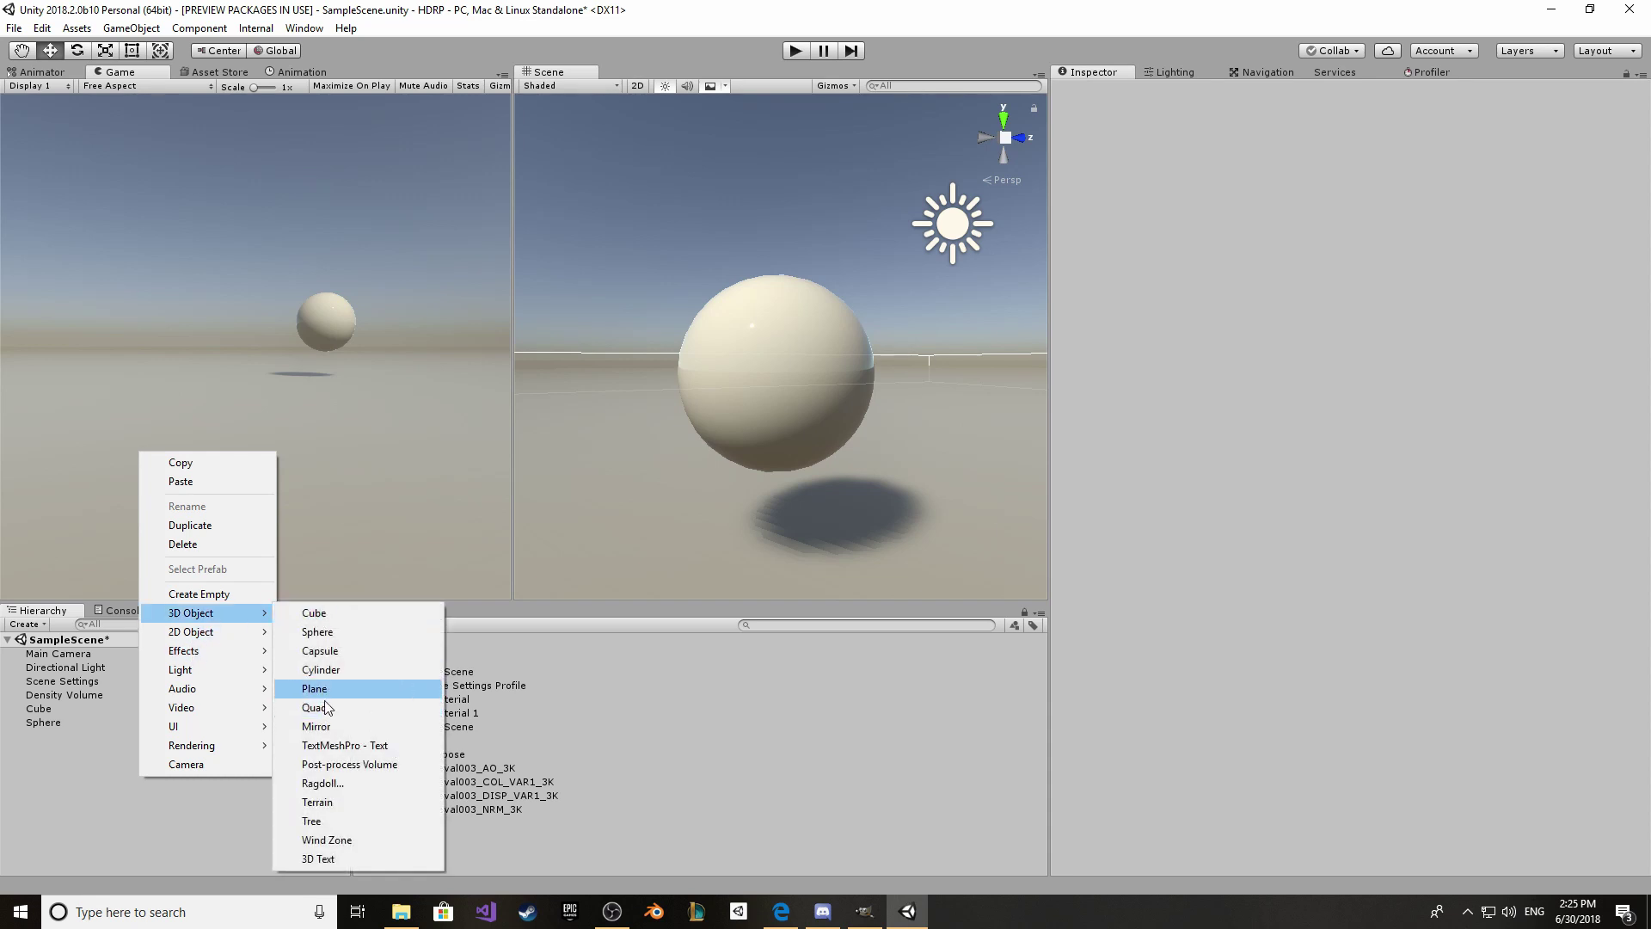
pyautogui.click(334, 671)
pyautogui.scroll(-3, 881, 360)
pyautogui.moveTo(871, 373); pyautogui.dragTo(809, 512, button='right')
pyautogui.moveTo(439, 713); pyautogui.dragTo(800, 327)
pyautogui.moveTo(800, 327); pyautogui.dragTo(796, 381, button='right')
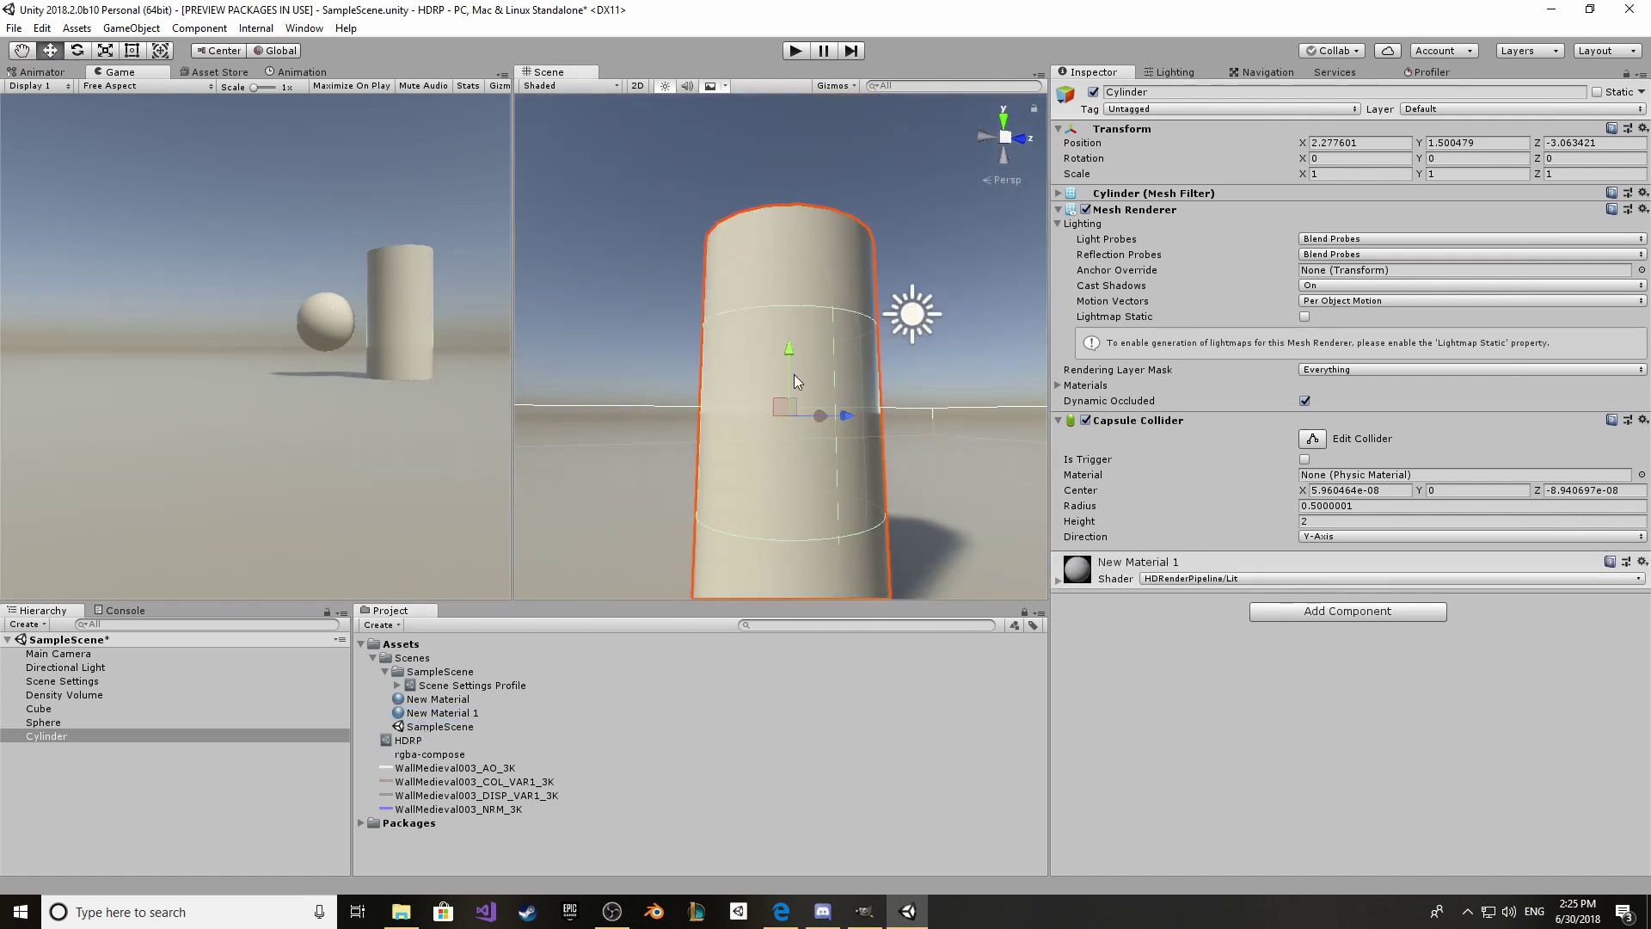
# Step: Make New Material 1 Anisotropy type with Metallic 0.785, Smoothness 0.705, Anisotropy -0.525
pyautogui.click(460, 713)
pyautogui.click(1318, 191)
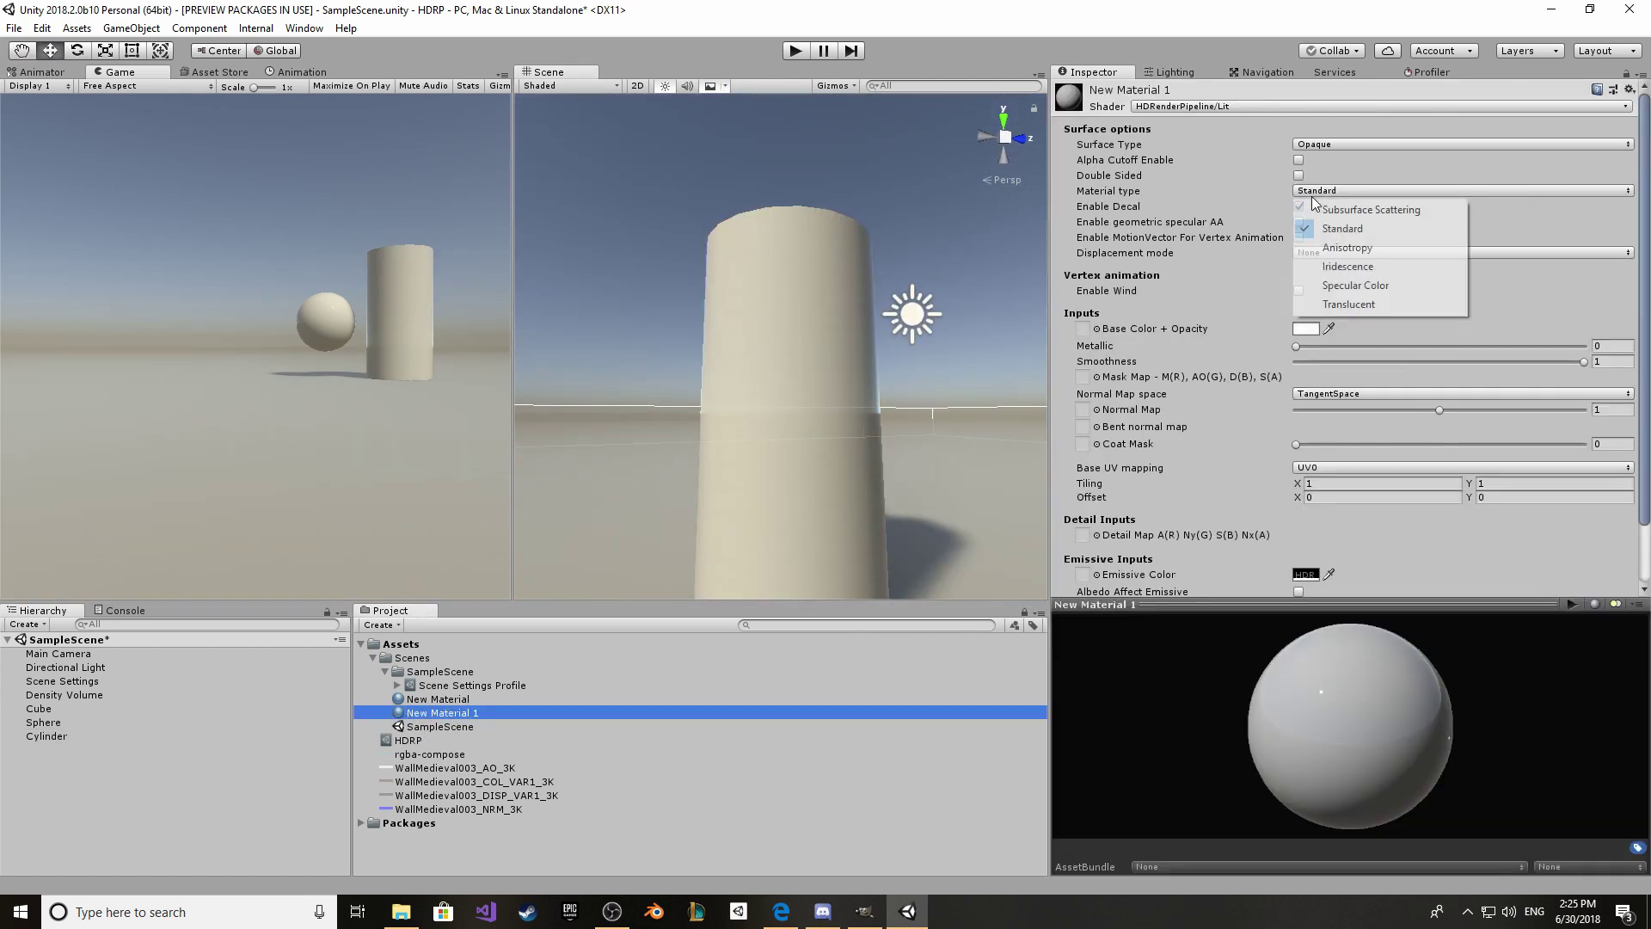
pyautogui.click(1324, 247)
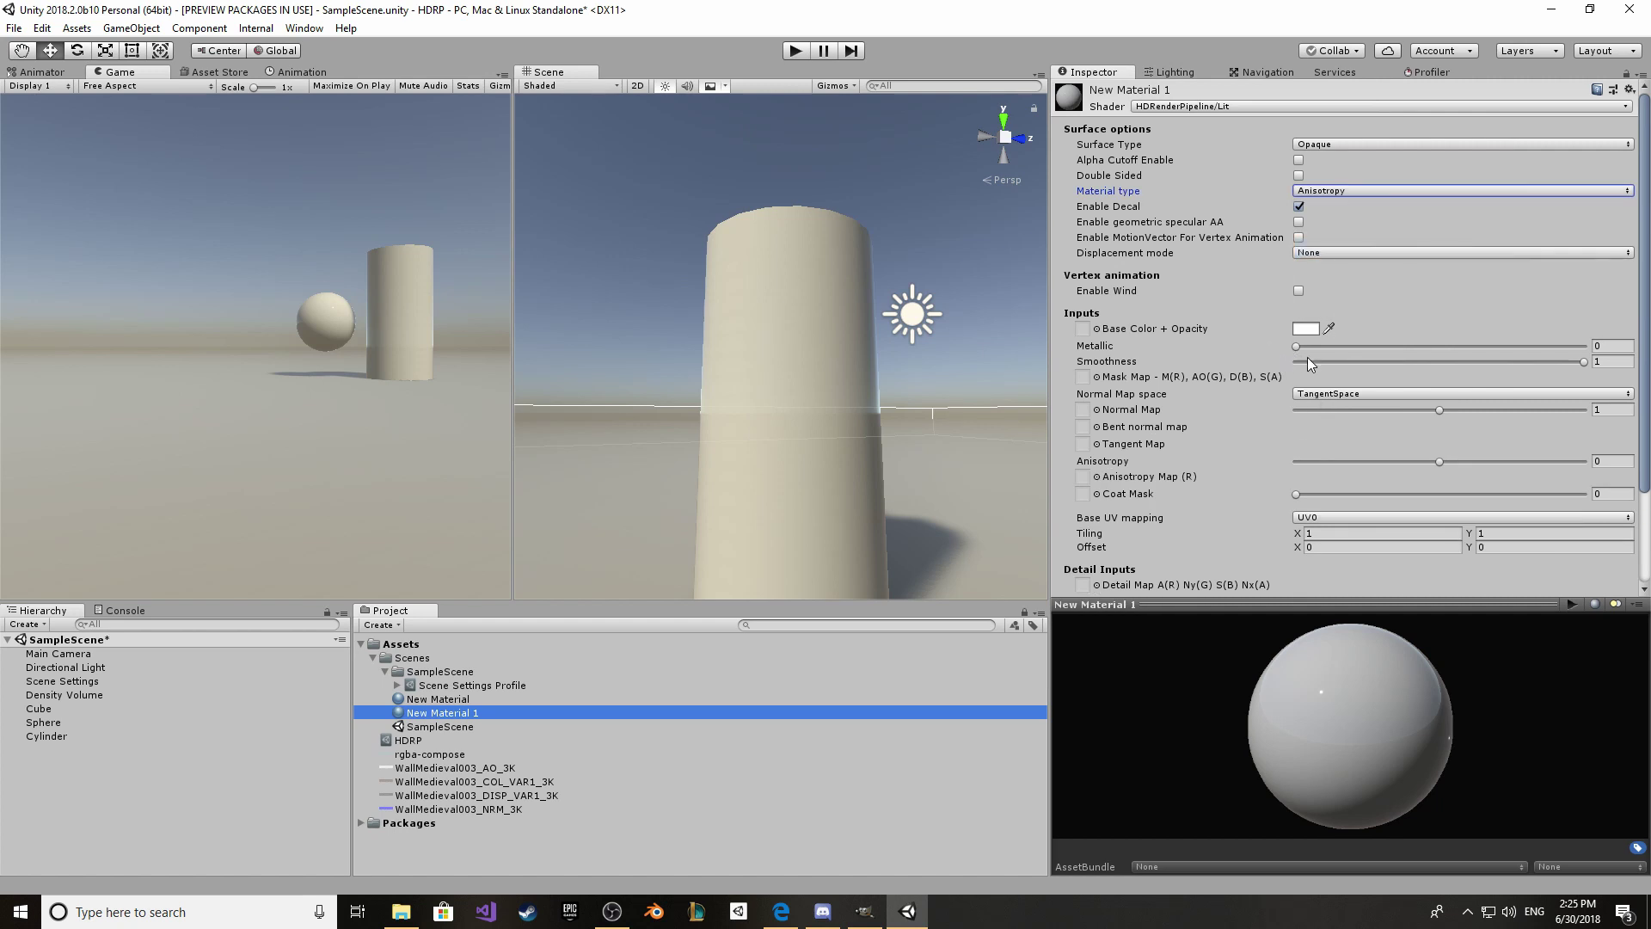
pyautogui.moveTo(1298, 346); pyautogui.dragTo(1499, 362)
pyautogui.keyDown('alt'); pyautogui.moveTo(825, 344); pyautogui.dragTo(843, 384); pyautogui.keyUp('alt')
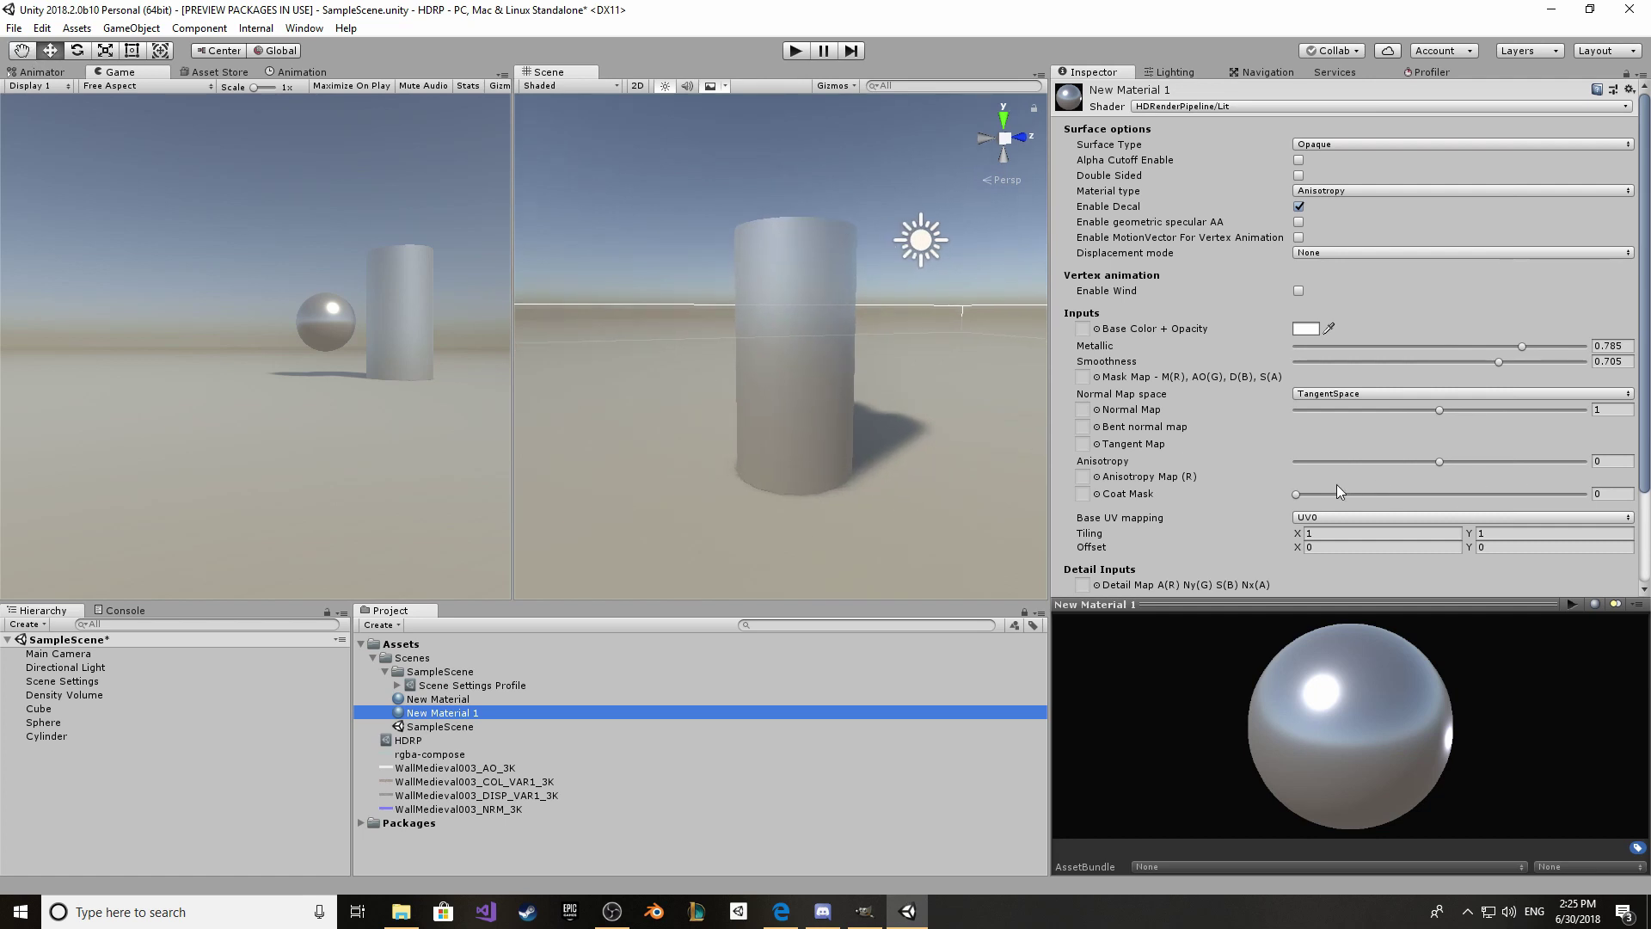
pyautogui.click(1439, 462)
pyautogui.moveTo(1441, 467)
pyautogui.mouseDown()
pyautogui.moveTo(1352, 472)
pyautogui.moveTo(1368, 479)
pyautogui.mouseUp()
# Step: Delete the sphere from the scene
pyautogui.keyDown('alt'); pyautogui.moveTo(740, 336); pyautogui.dragTo(754, 243); pyautogui.keyUp('alt')
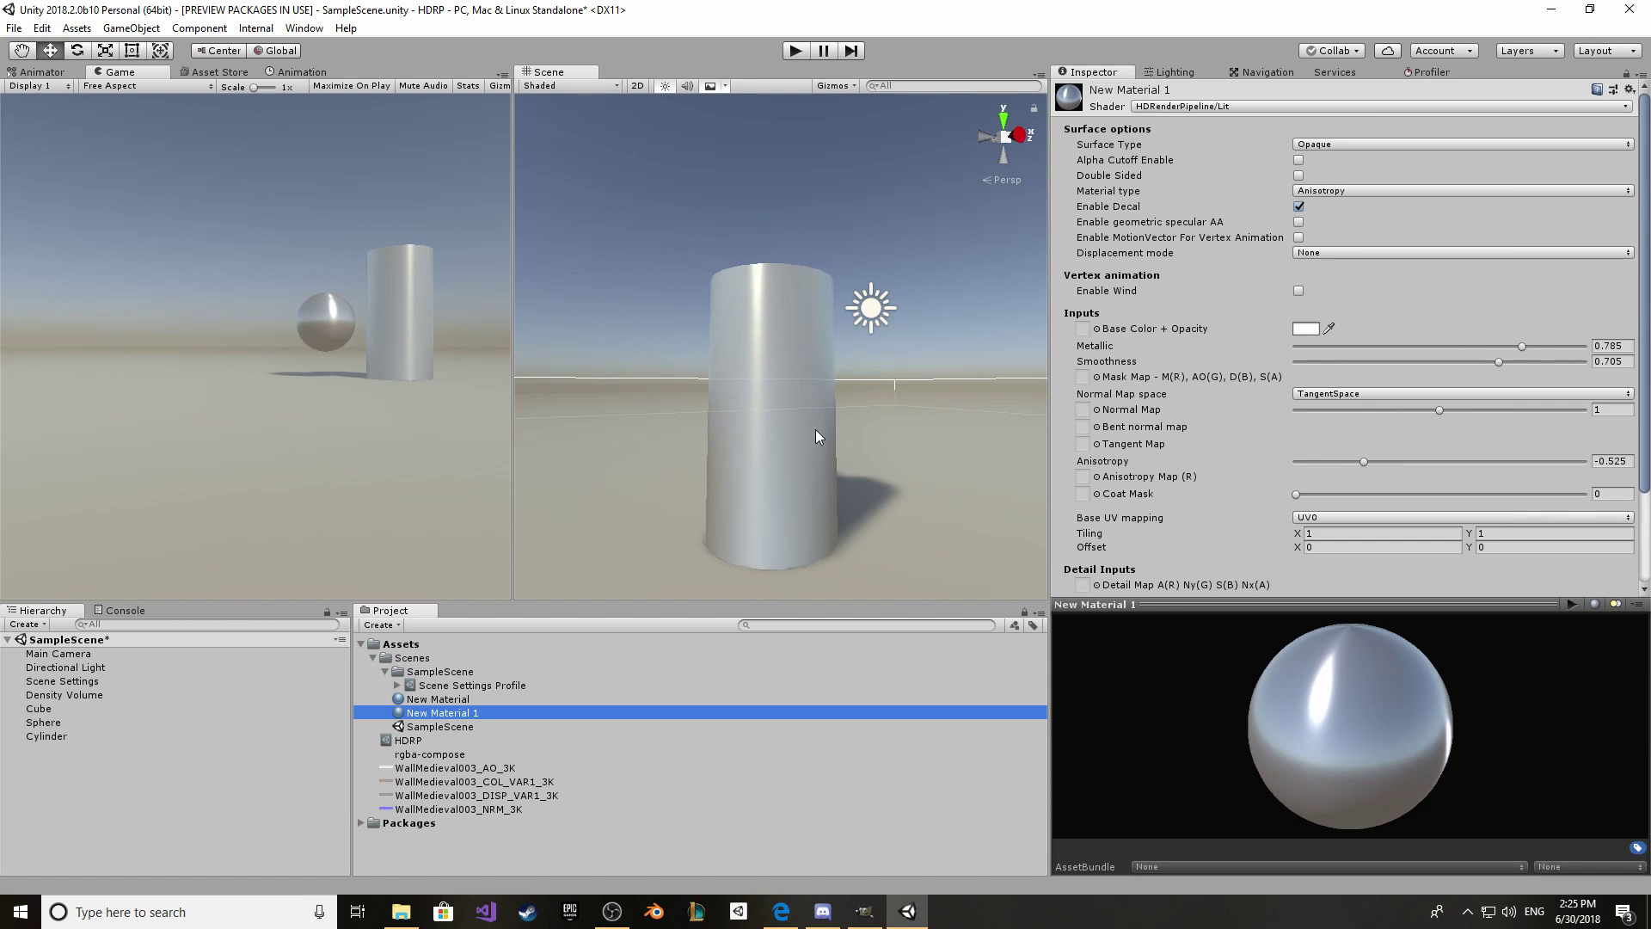
pyautogui.keyDown('alt'); pyautogui.moveTo(815, 430); pyautogui.dragTo(552, 359); pyautogui.keyUp('alt')
pyautogui.click(770, 356)
pyautogui.press('Delete')
# Step: Open the Transparent material's Base Color + Opacity picker and set alpha to 66
pyautogui.click(421, 713)
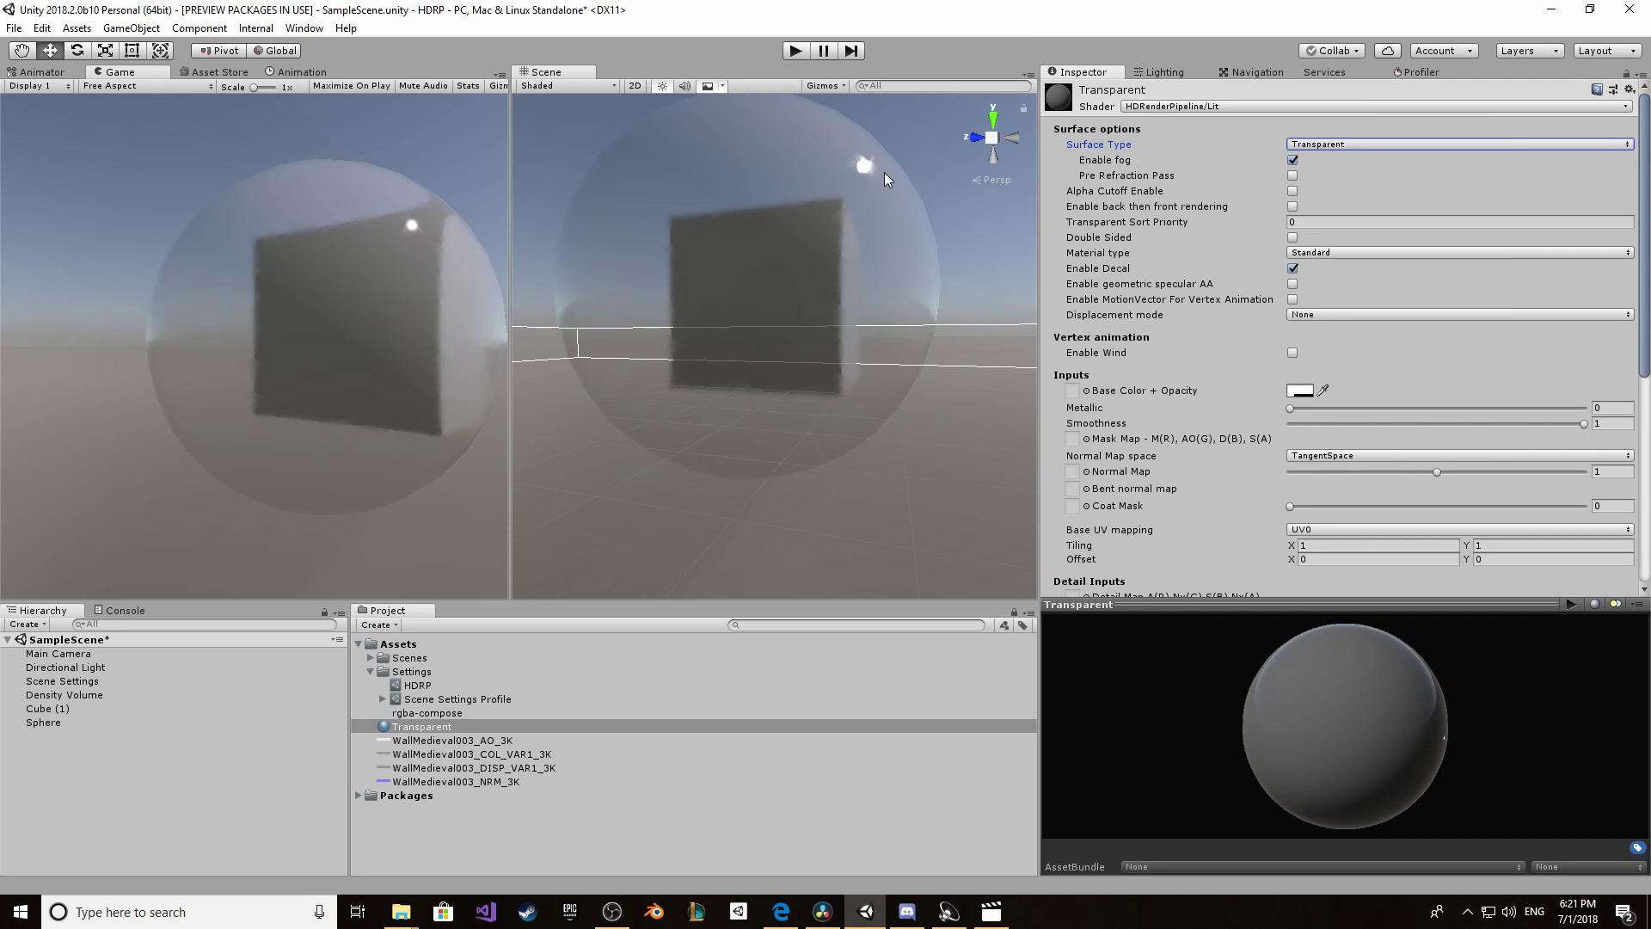
pyautogui.keyDown('alt'); pyautogui.moveTo(843, 273); pyautogui.dragTo(856, 295); pyautogui.keyUp('alt')
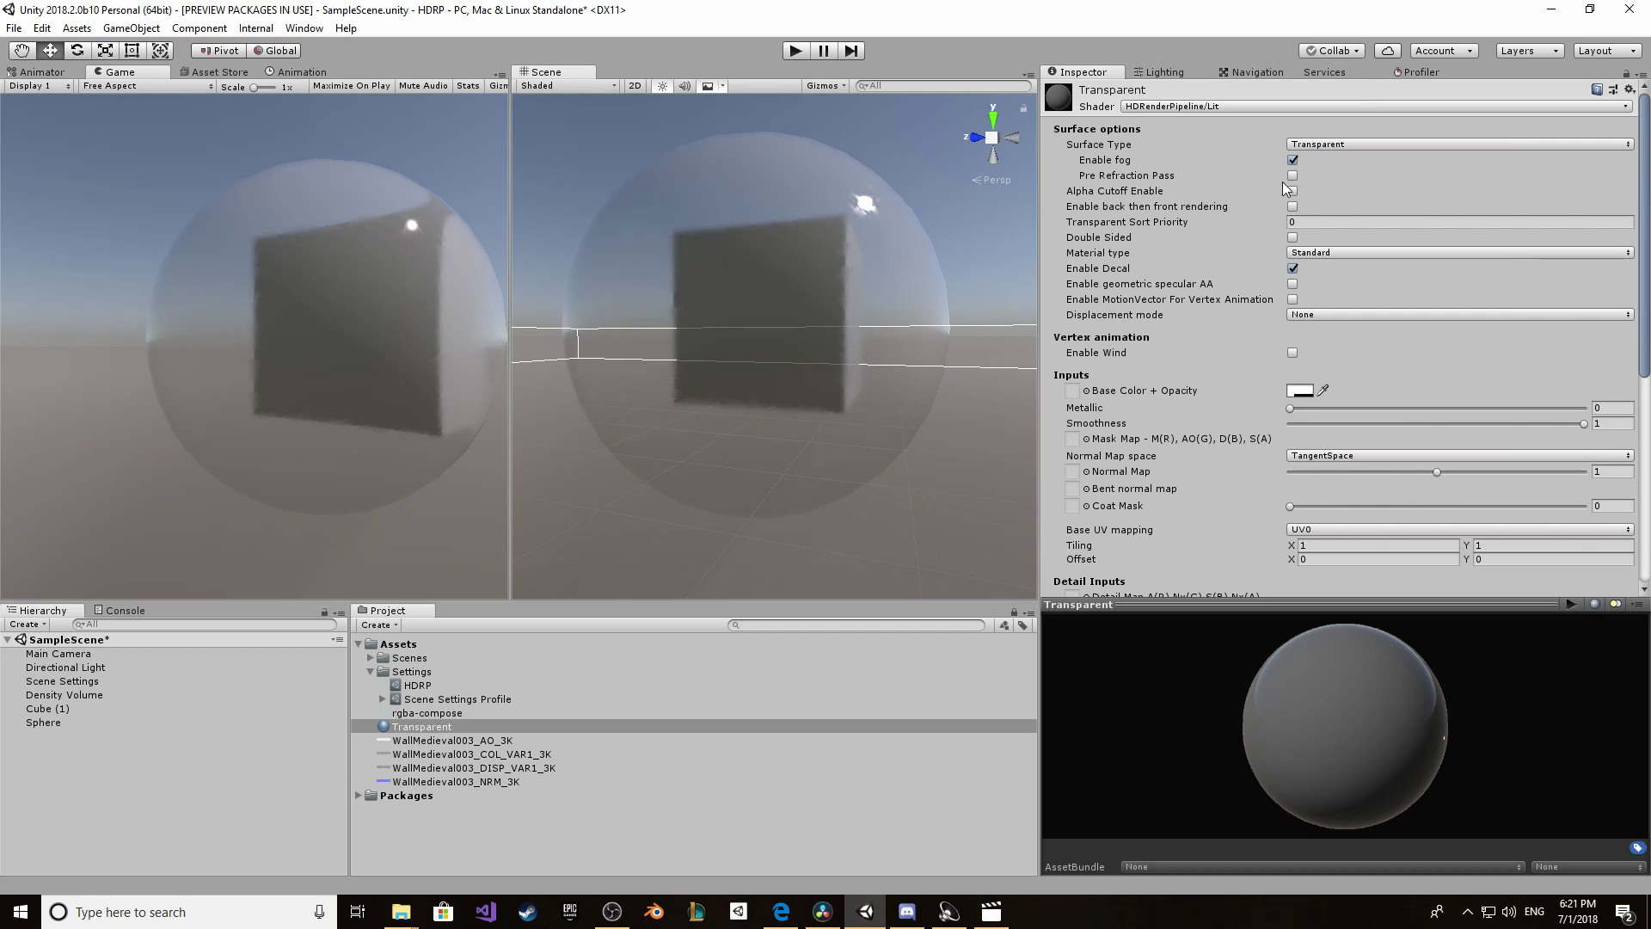
pyautogui.scroll(-3, 1395, 370)
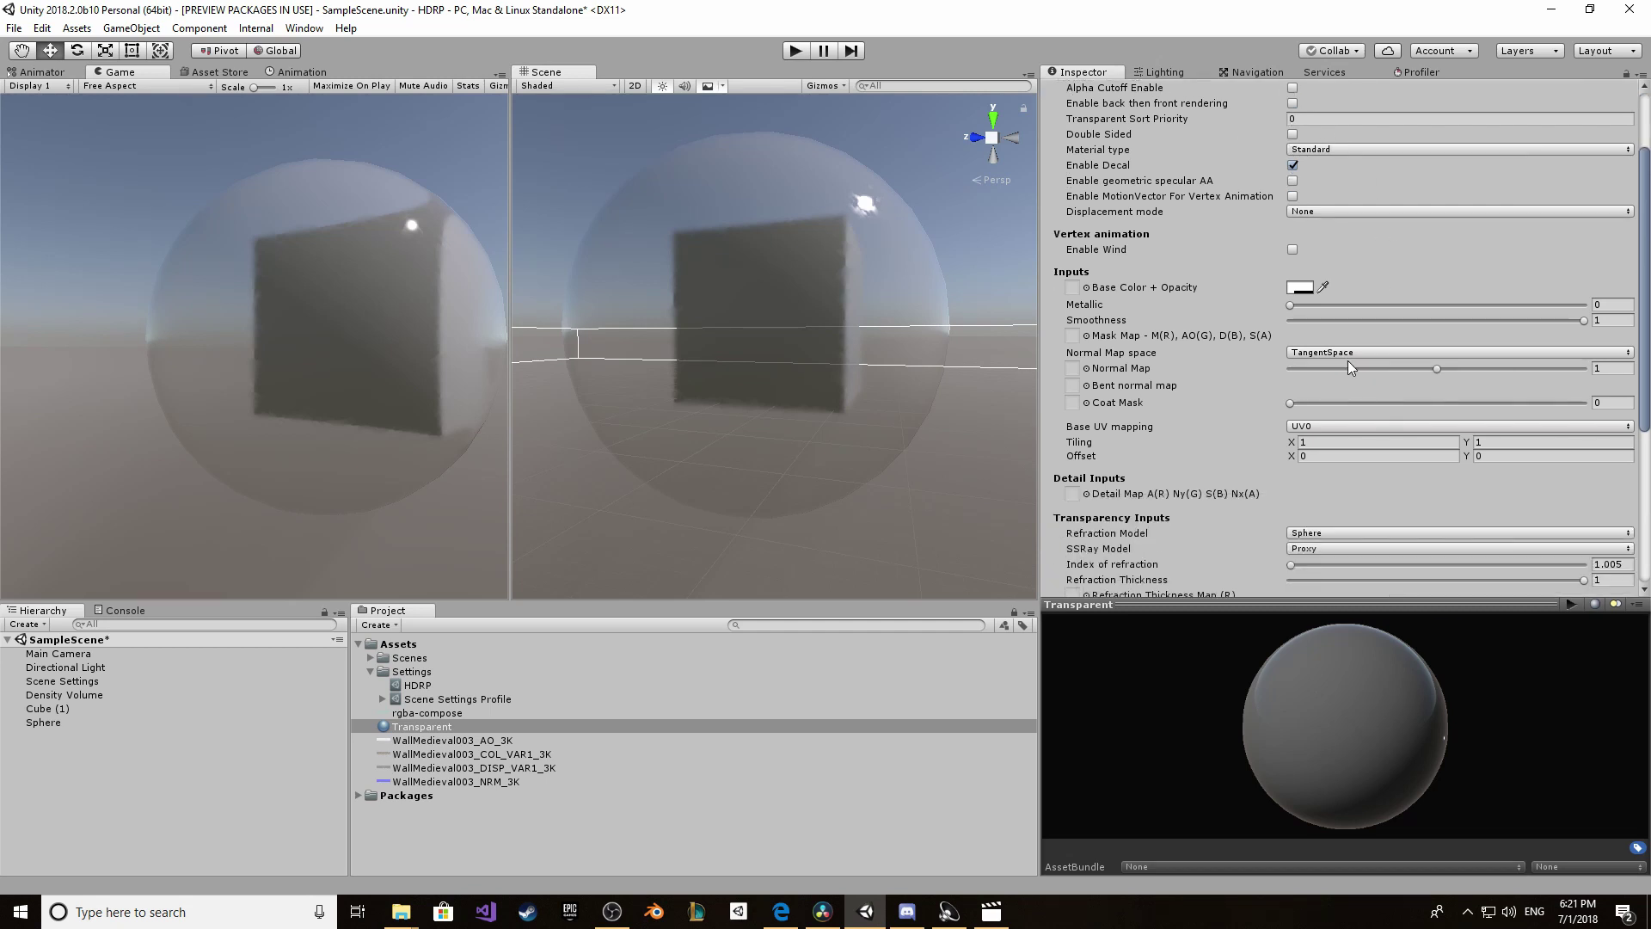
pyautogui.click(1309, 291)
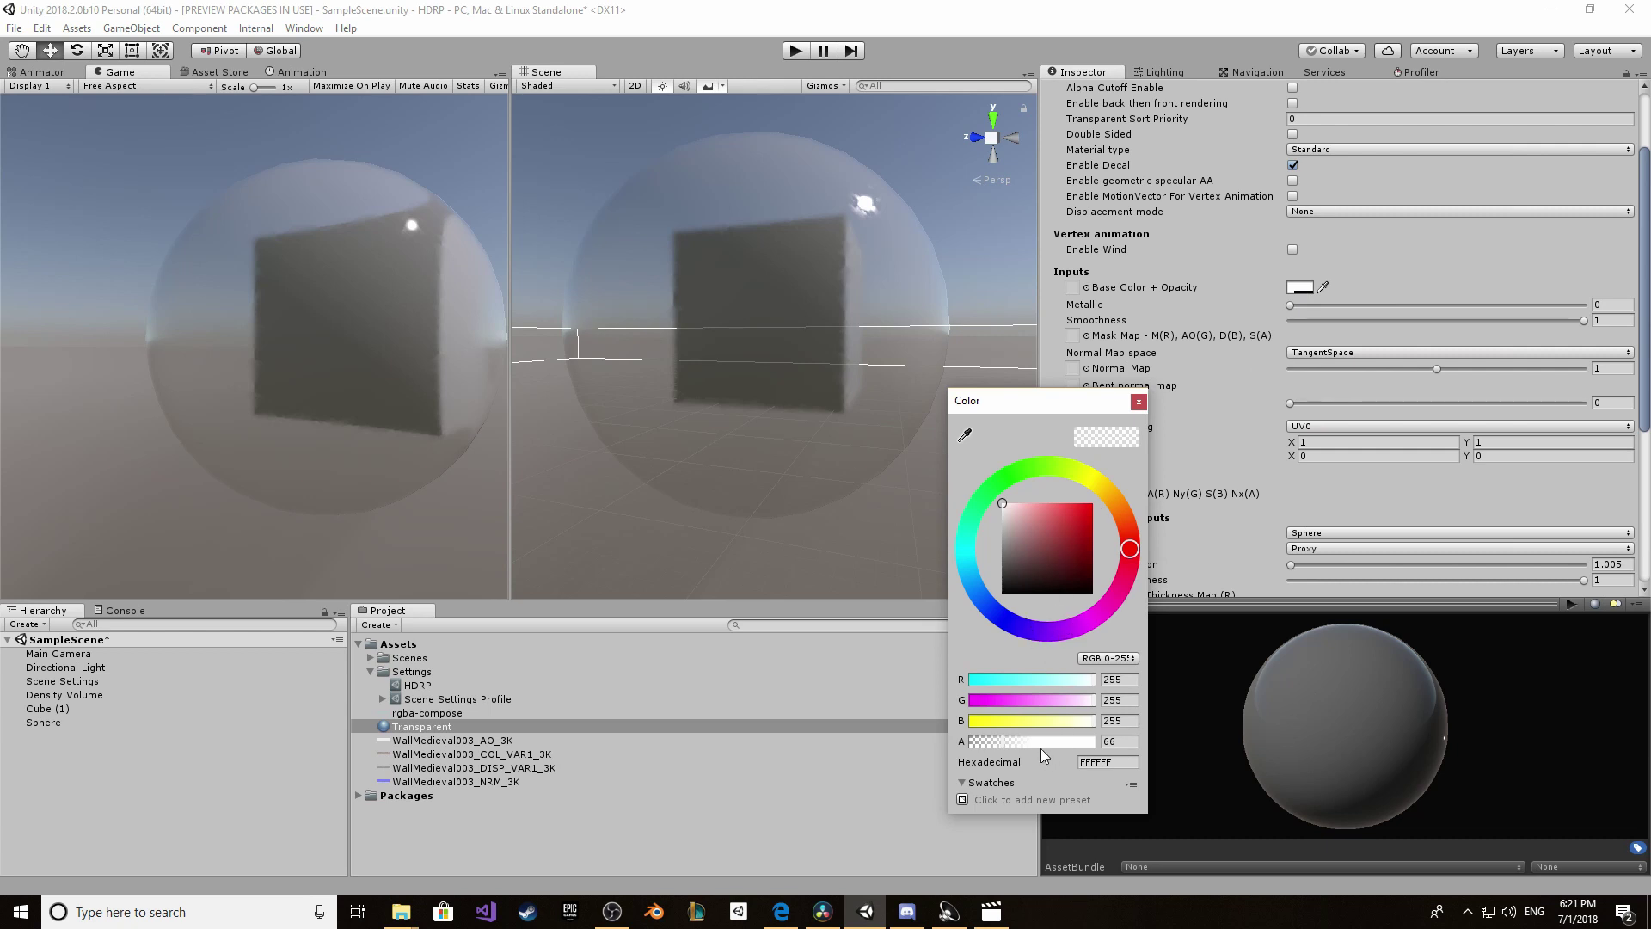
pyautogui.moveTo(1030, 744)
pyautogui.mouseDown()
pyautogui.moveTo(985, 742)
pyautogui.moveTo(1003, 741)
pyautogui.mouseUp()
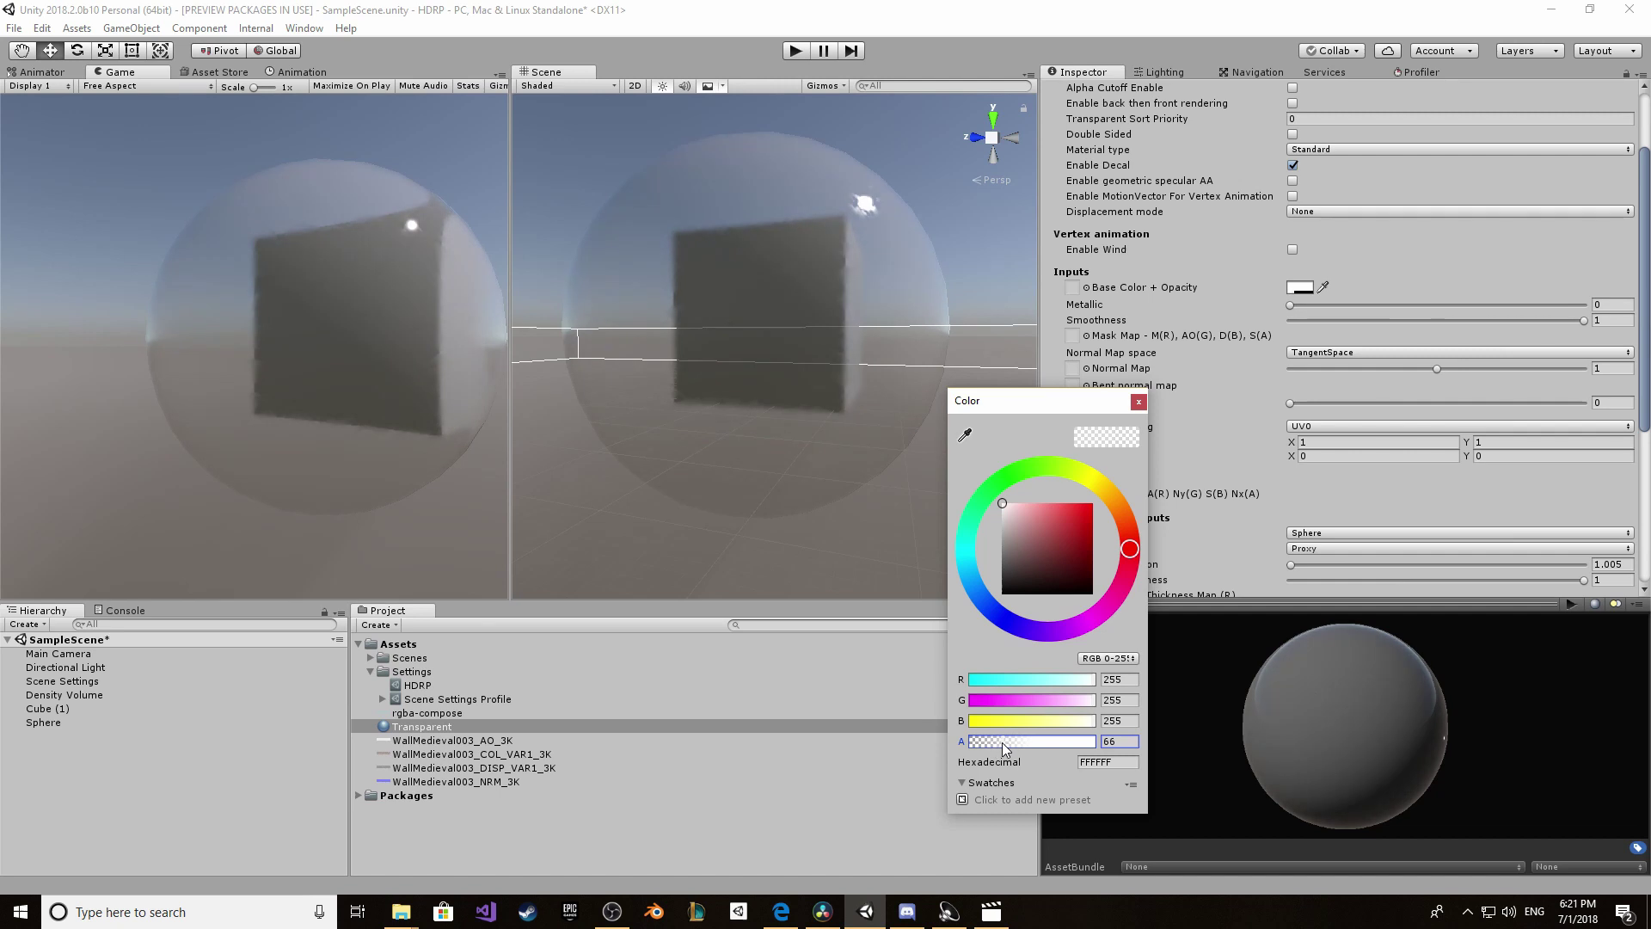
# Step: Keep the Transparent material's Refraction Model at Sphere and SSRay Model at Proxy
pyautogui.click(1137, 402)
pyautogui.scroll(-5, 1499, 399)
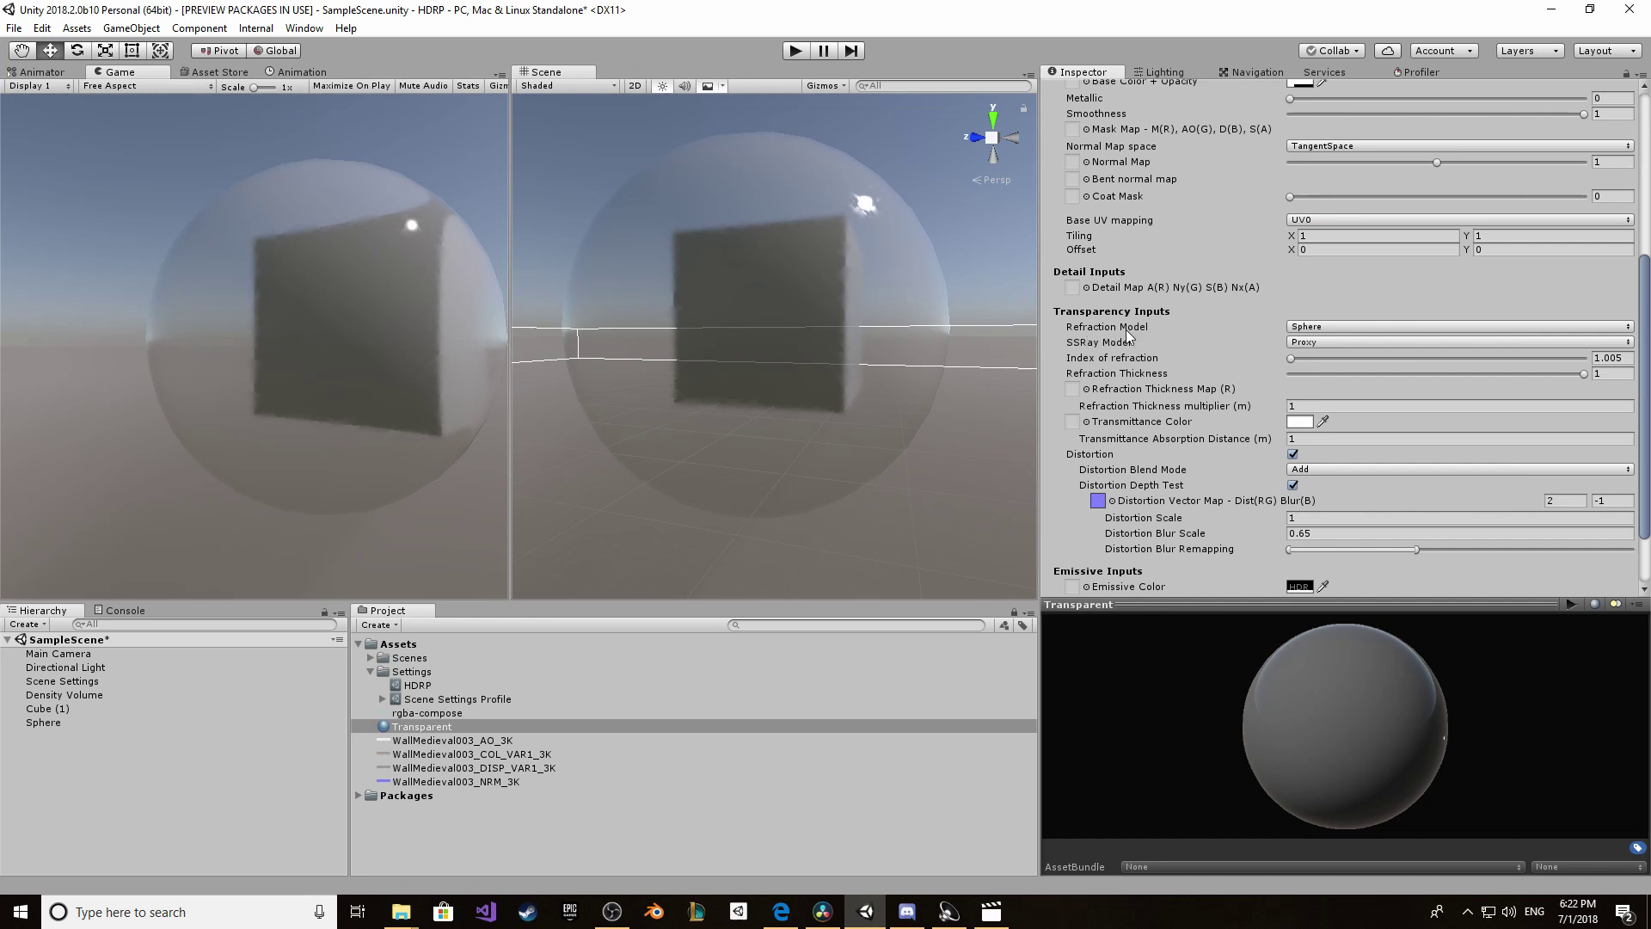
pyautogui.scroll(1, 791, 344)
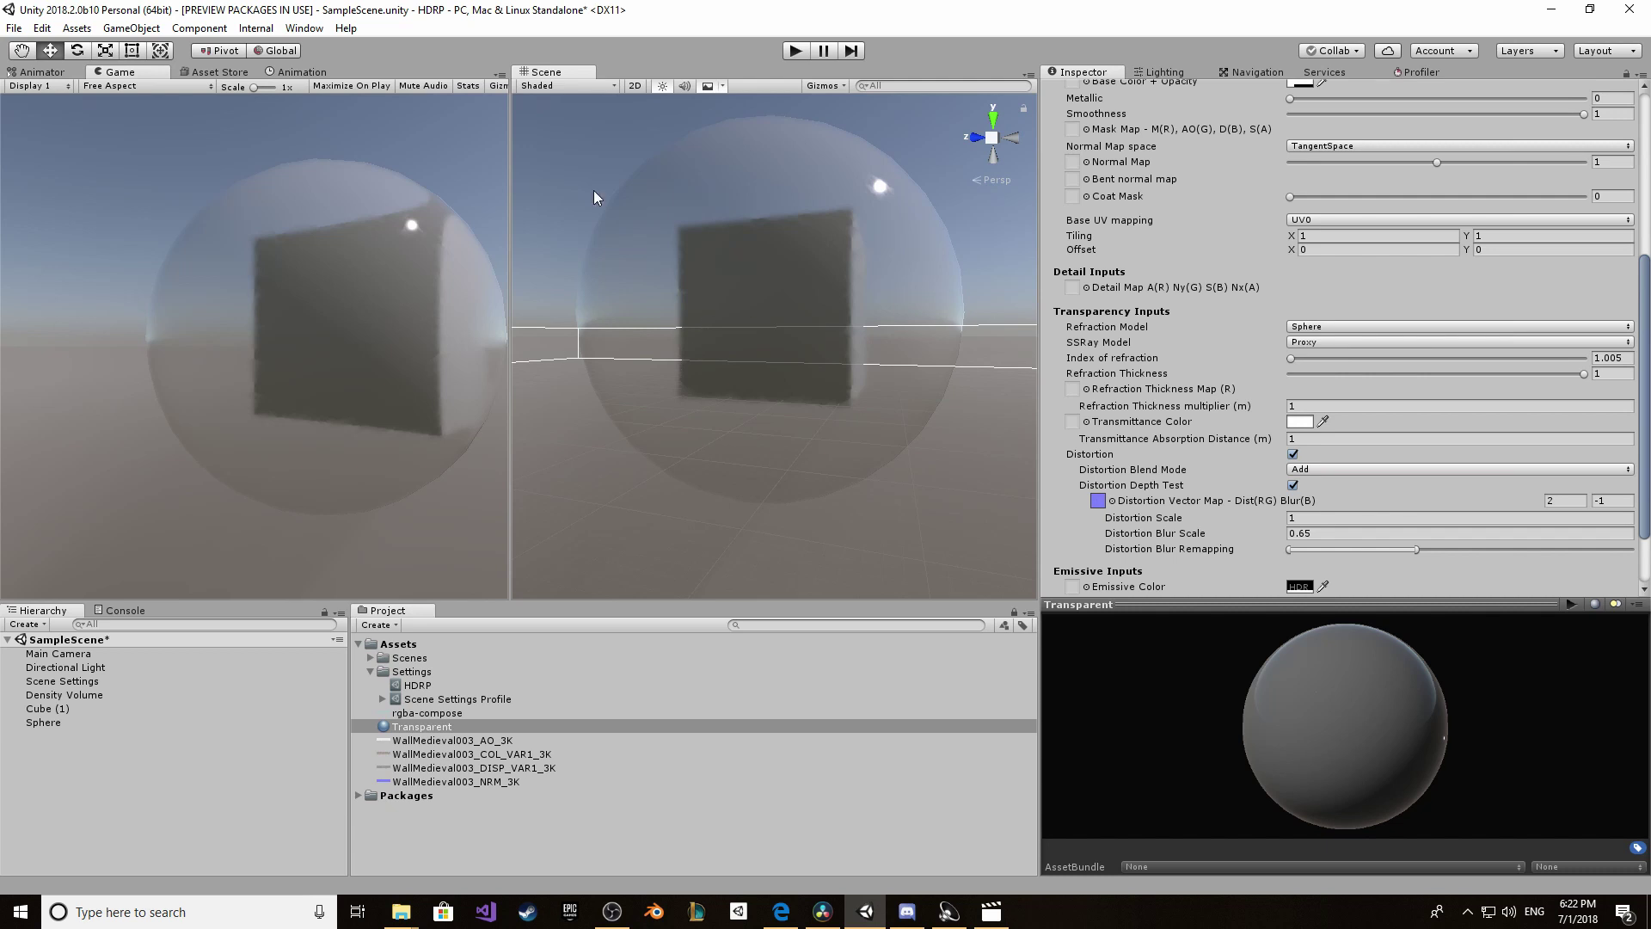
pyautogui.click(1386, 328)
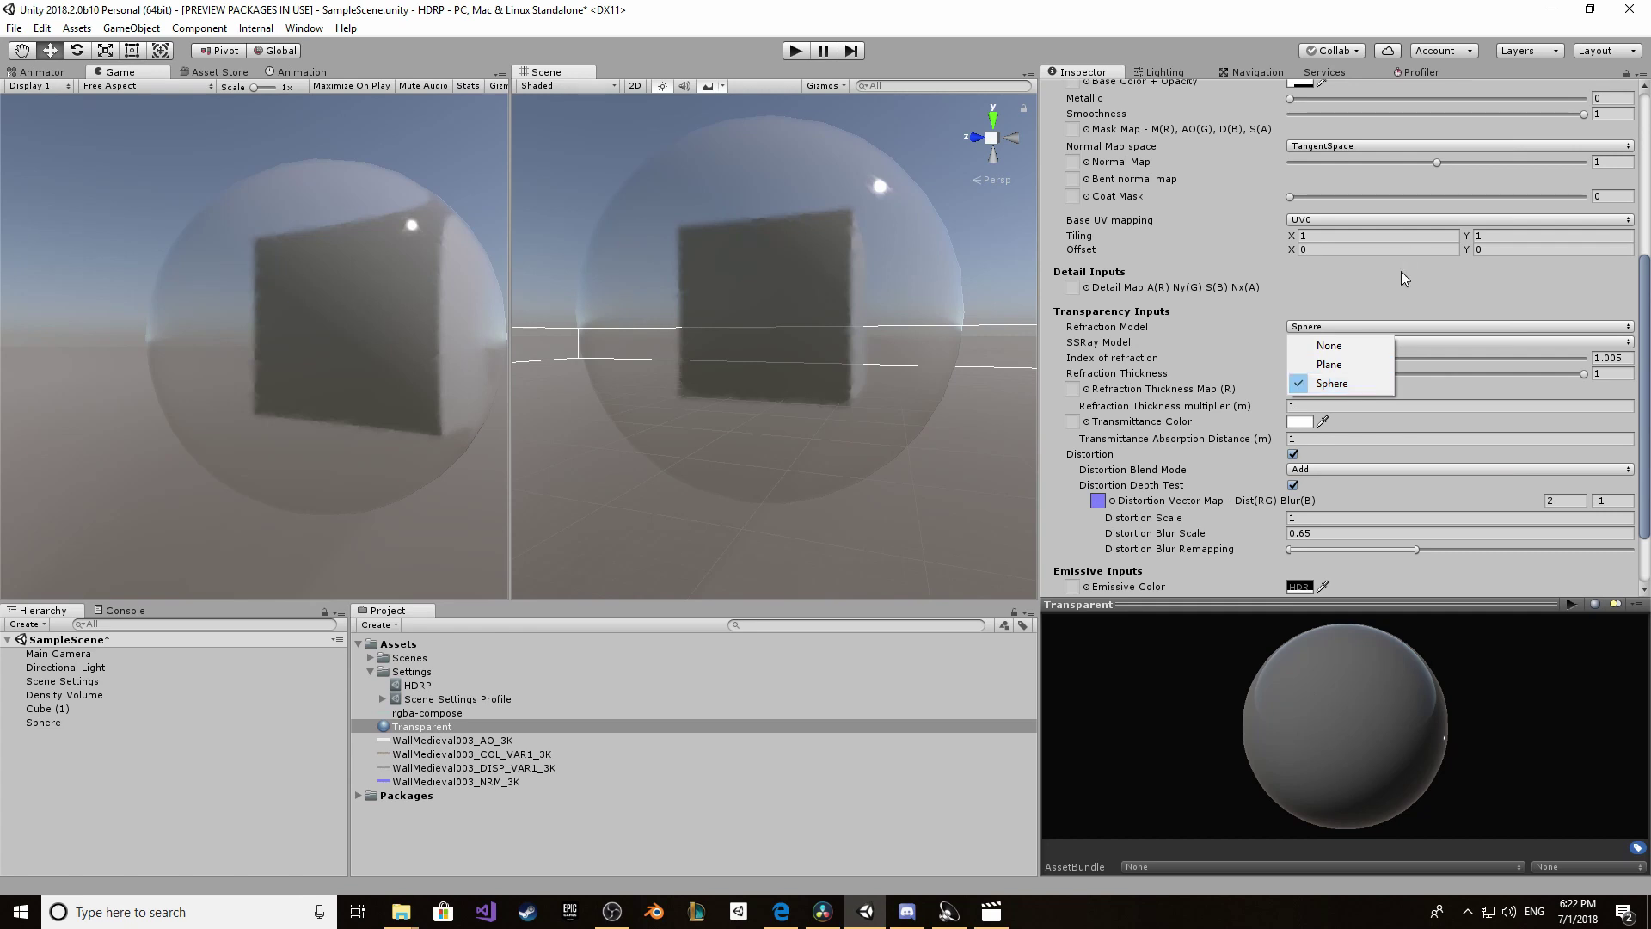
pyautogui.click(1349, 324)
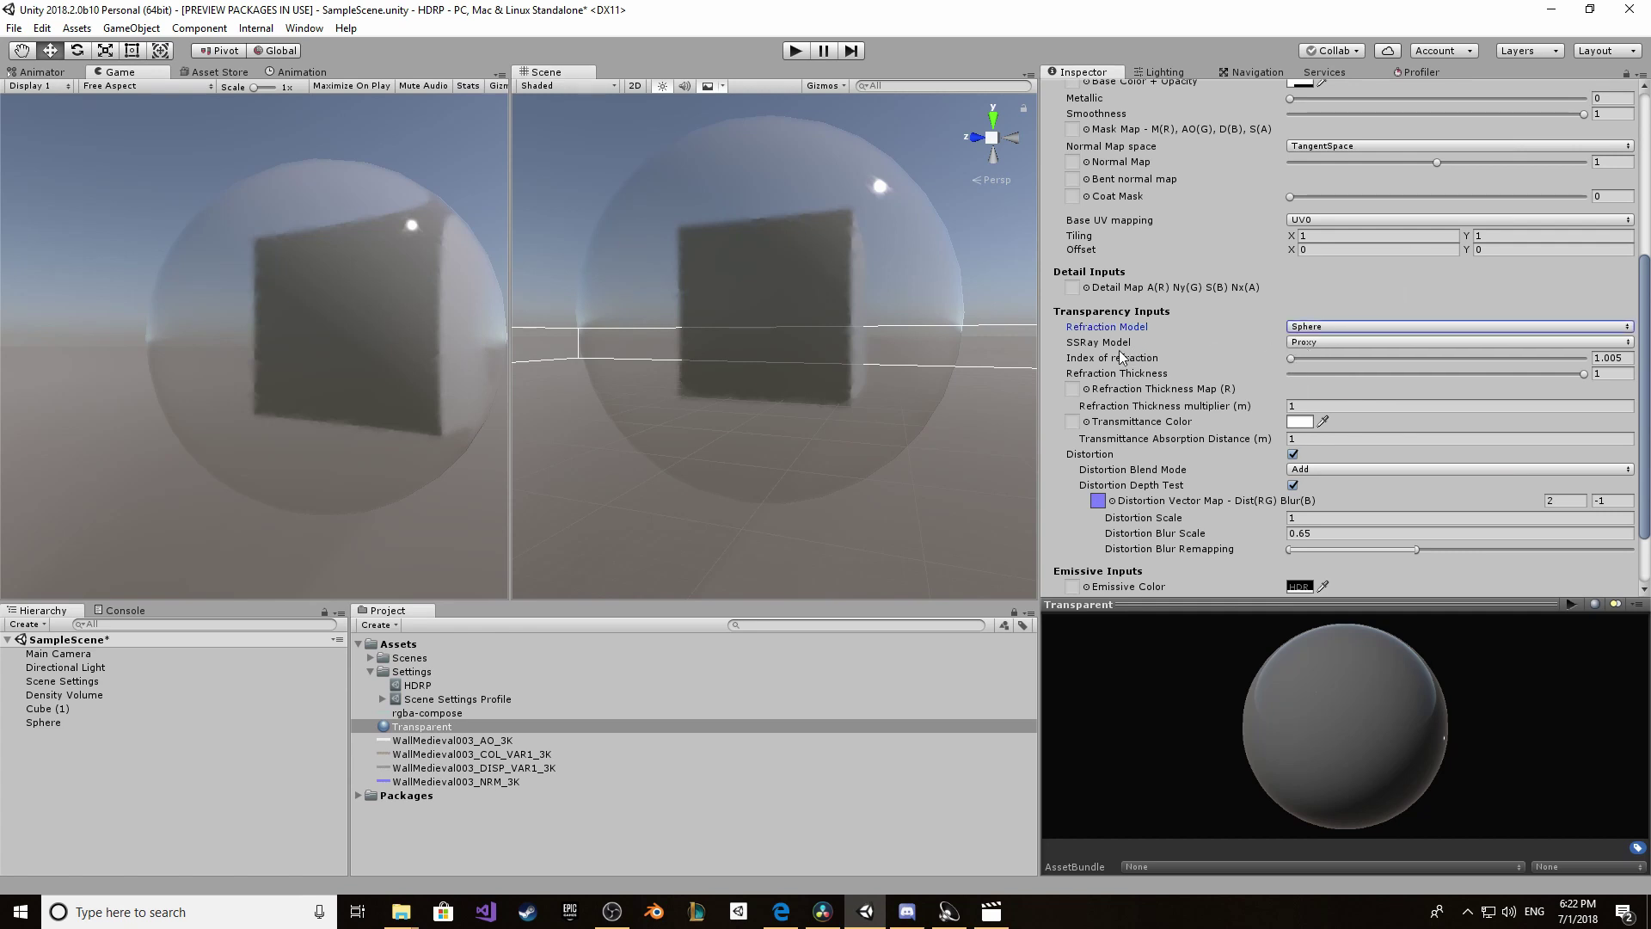
pyautogui.click(1306, 344)
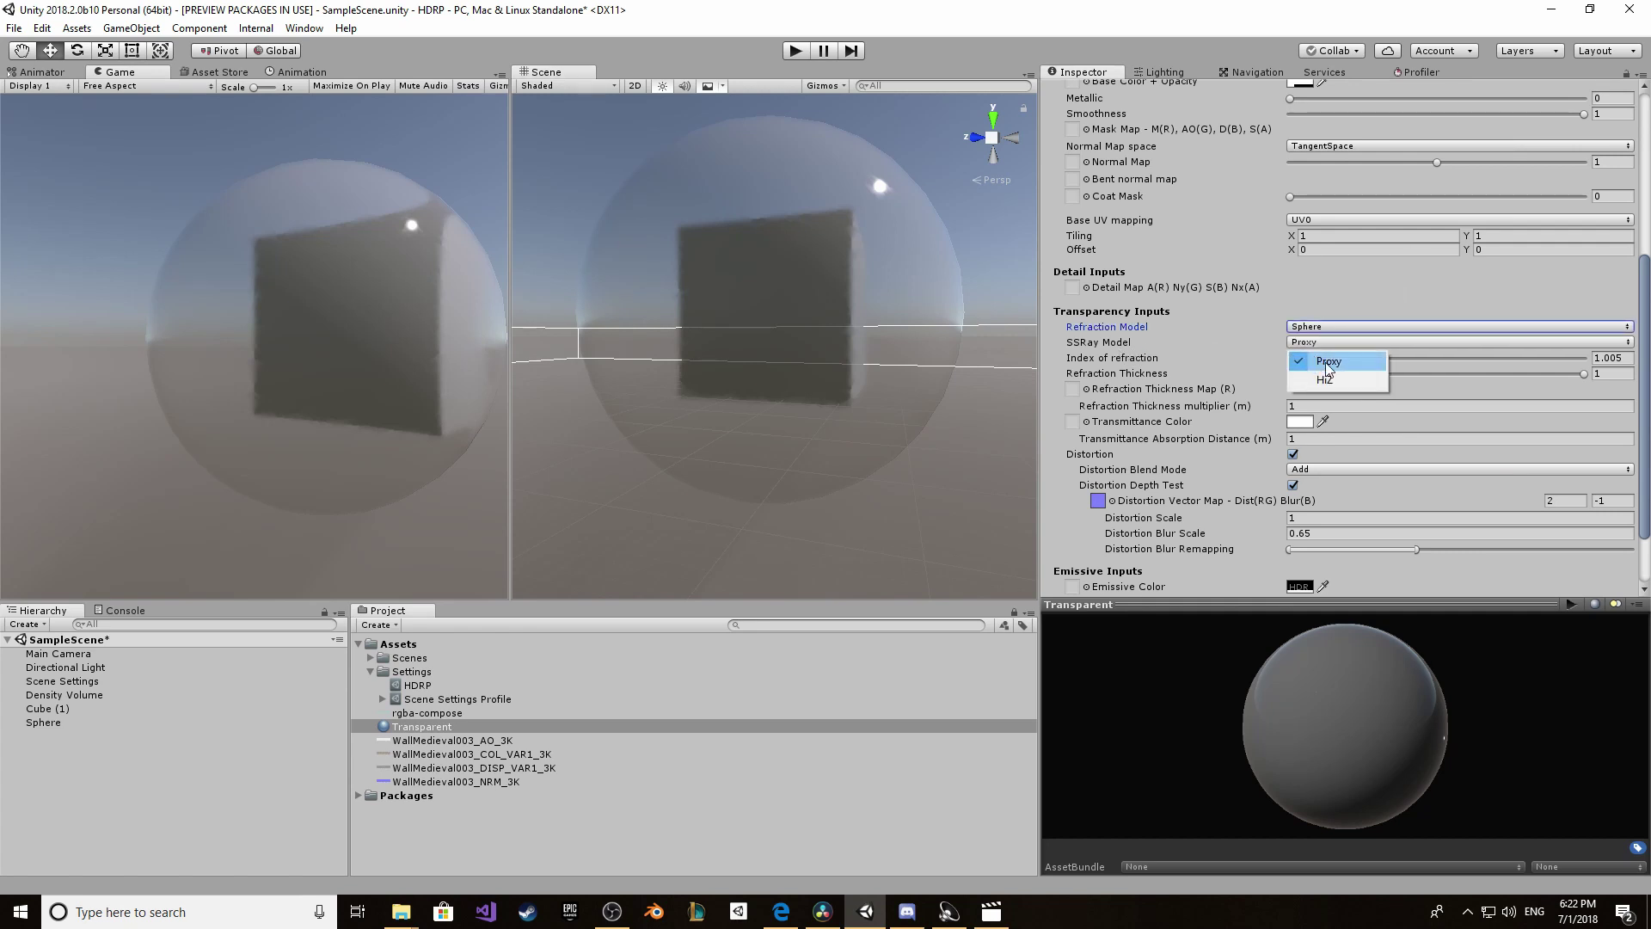
pyautogui.click(1328, 366)
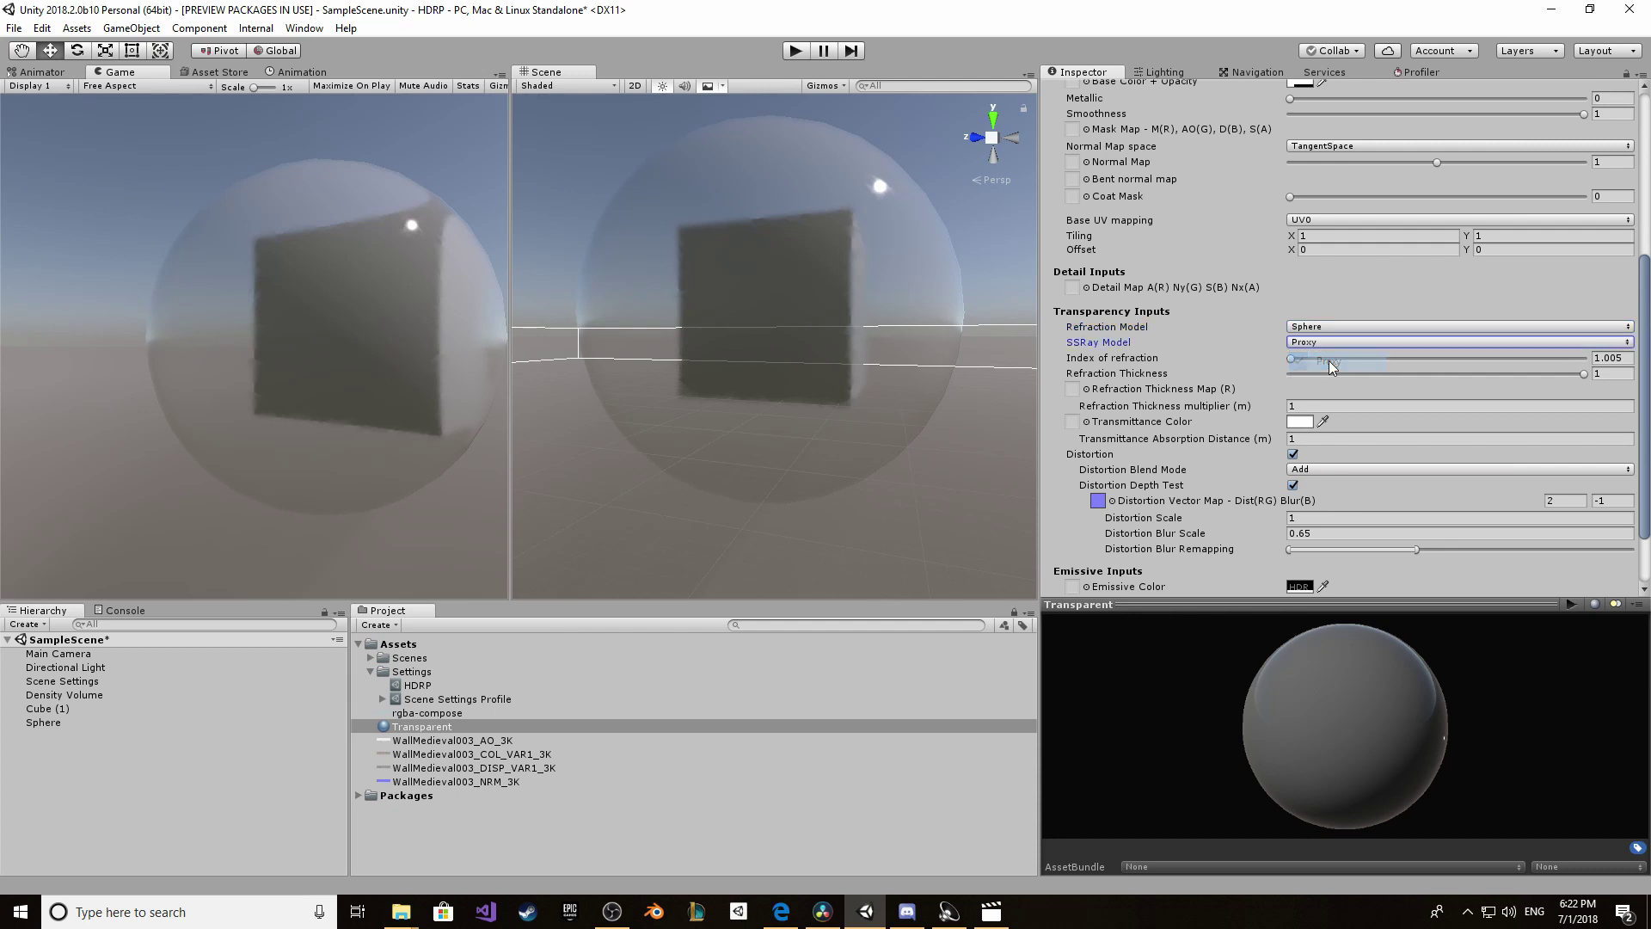
# Step: Set the Index of refraction to 1.019
pyautogui.click(1612, 357)
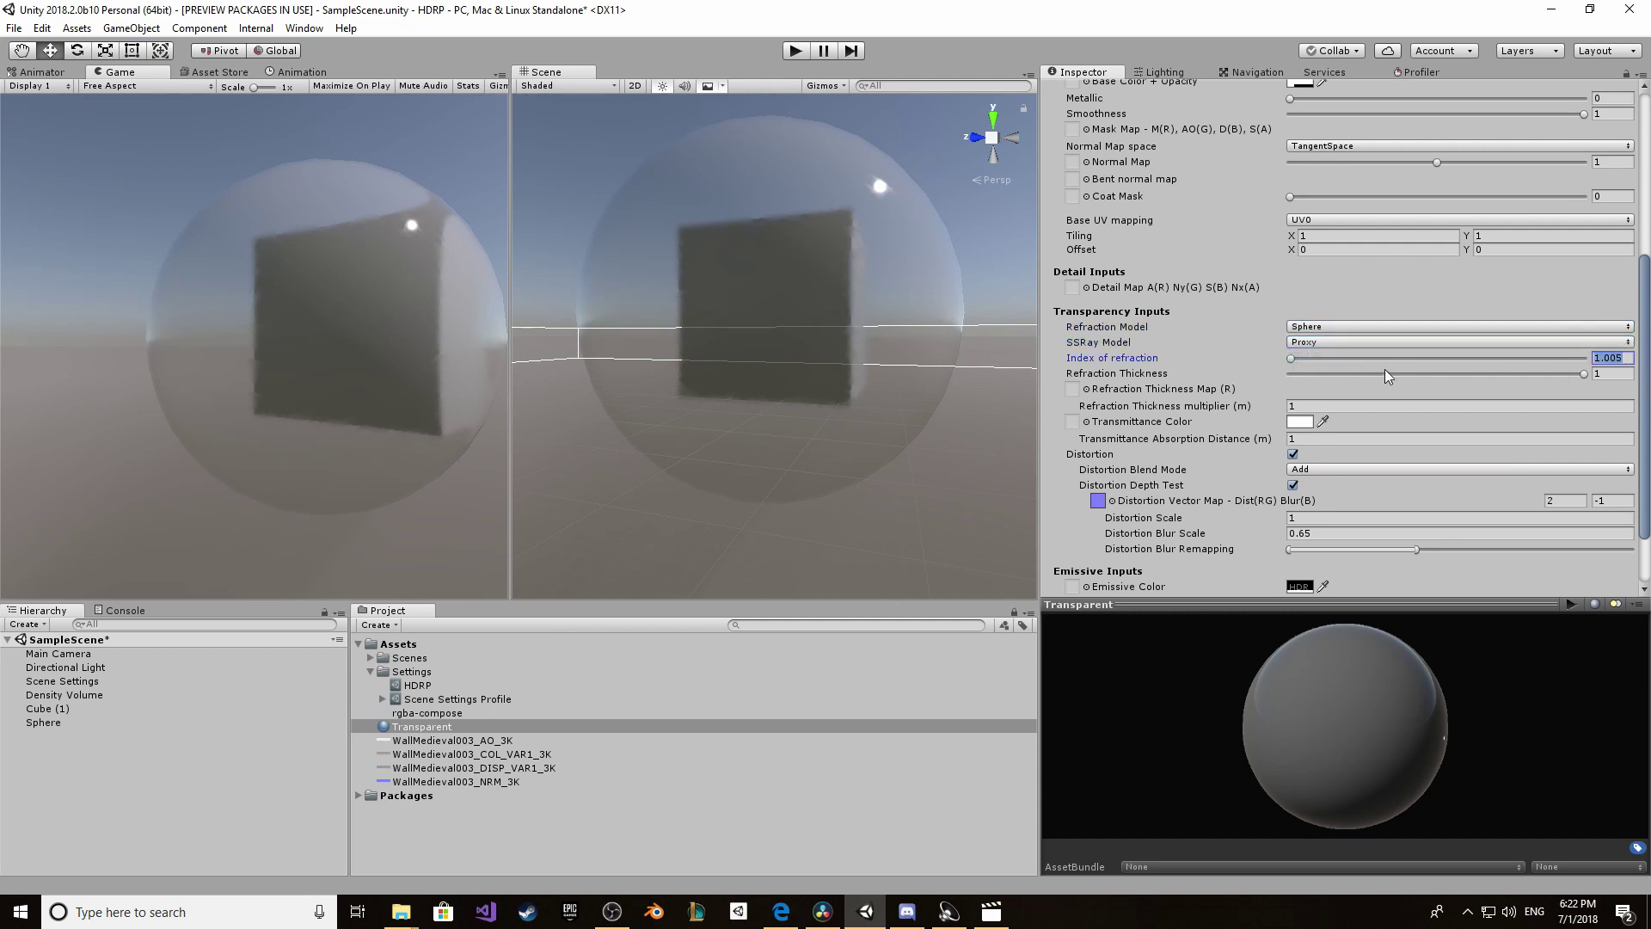
pyautogui.moveTo(1292, 363)
pyautogui.mouseDown()
pyautogui.moveTo(1521, 380)
pyautogui.moveTo(1406, 354)
pyautogui.moveTo(1299, 363)
pyautogui.mouseUp()
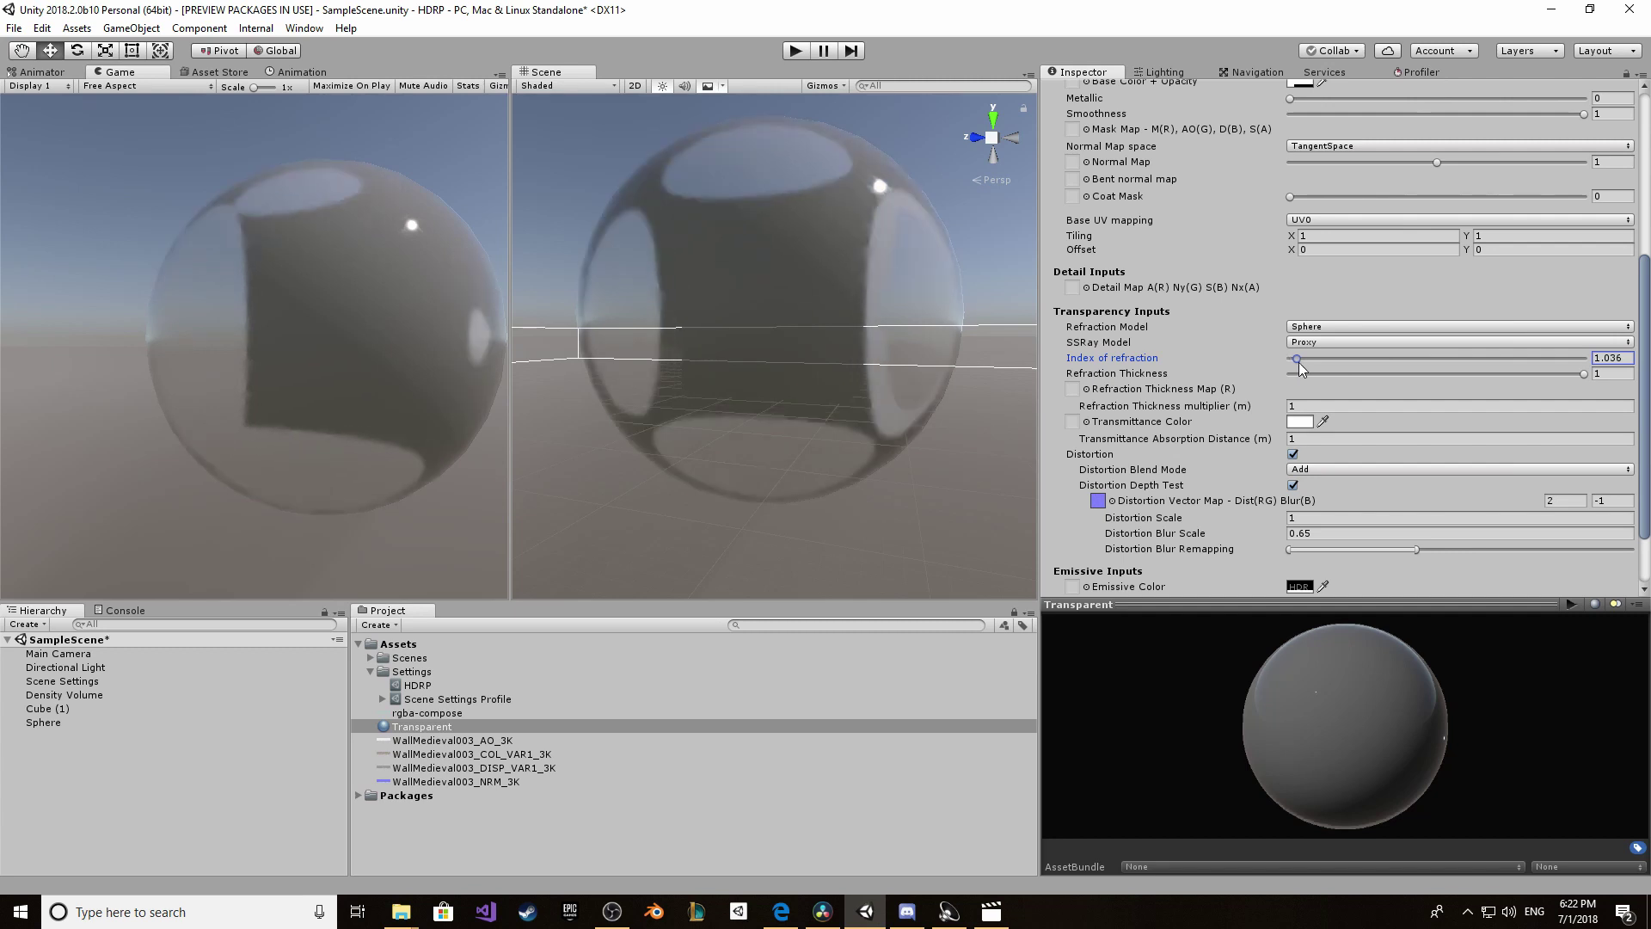
pyautogui.click(1615, 358)
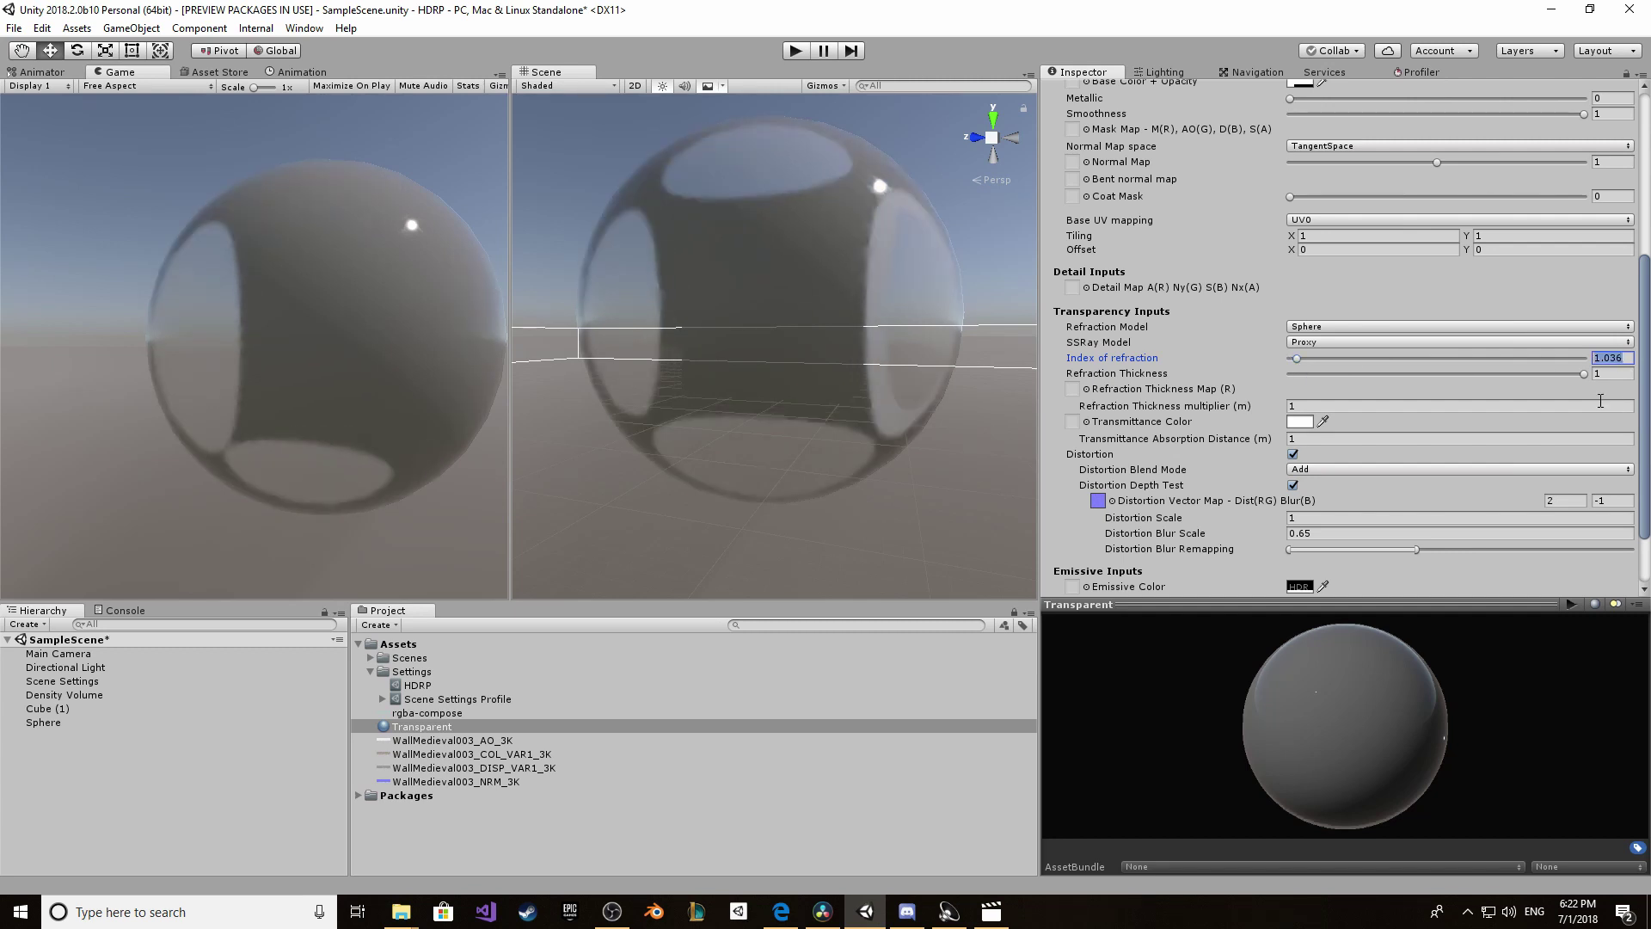
pyautogui.write('1.0')
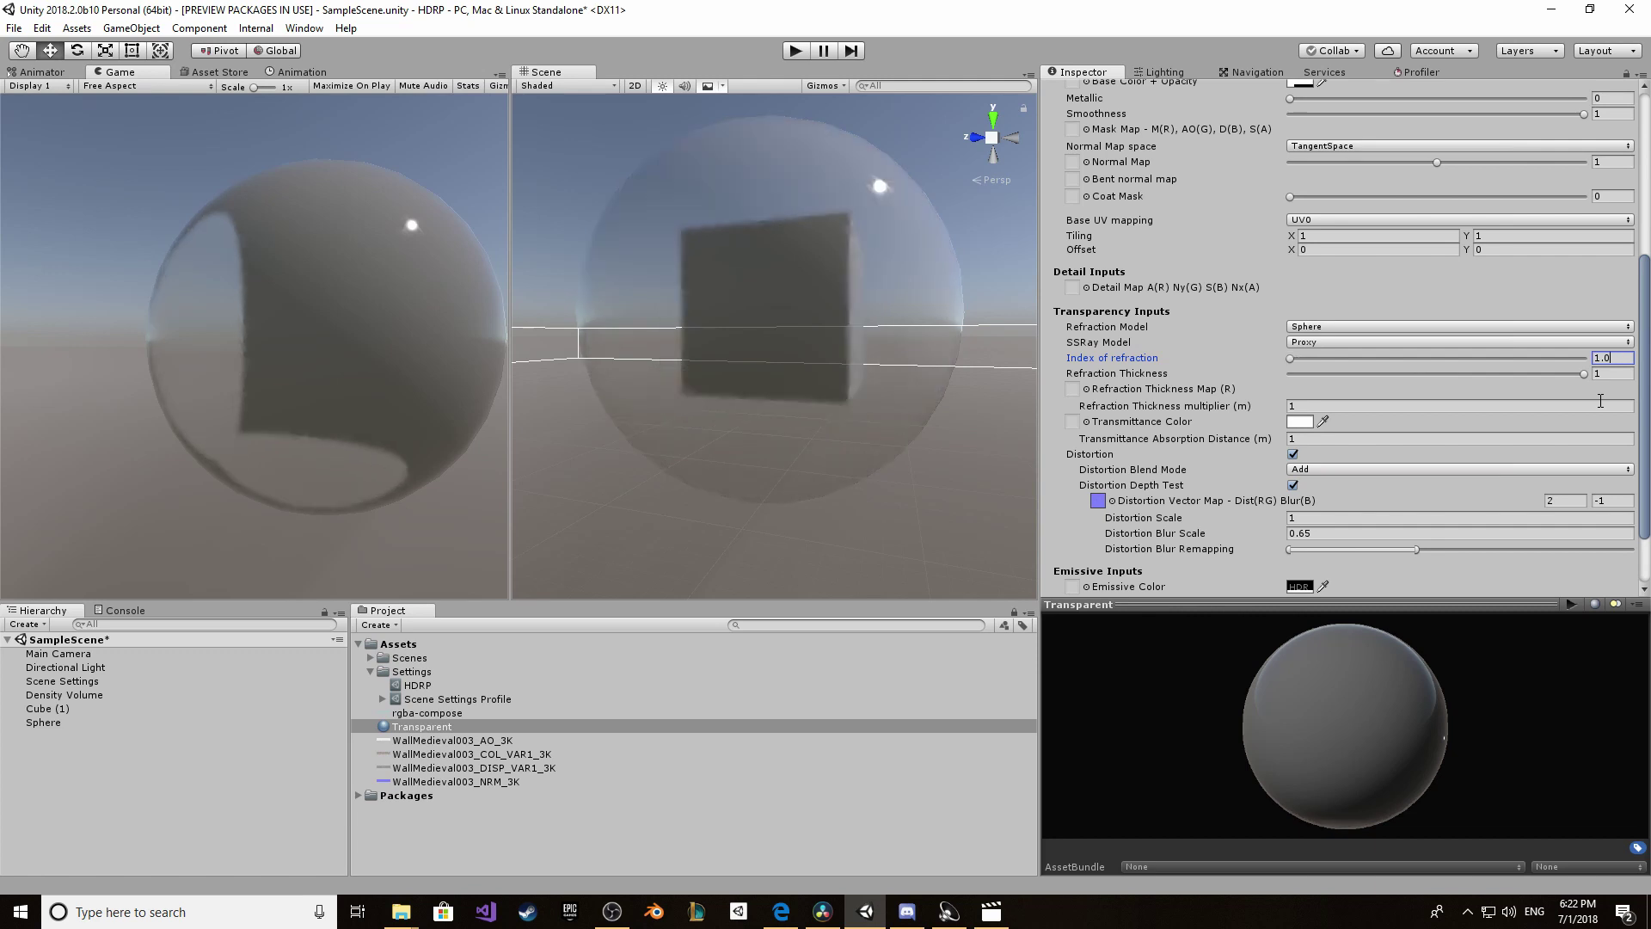
pyautogui.write('05')
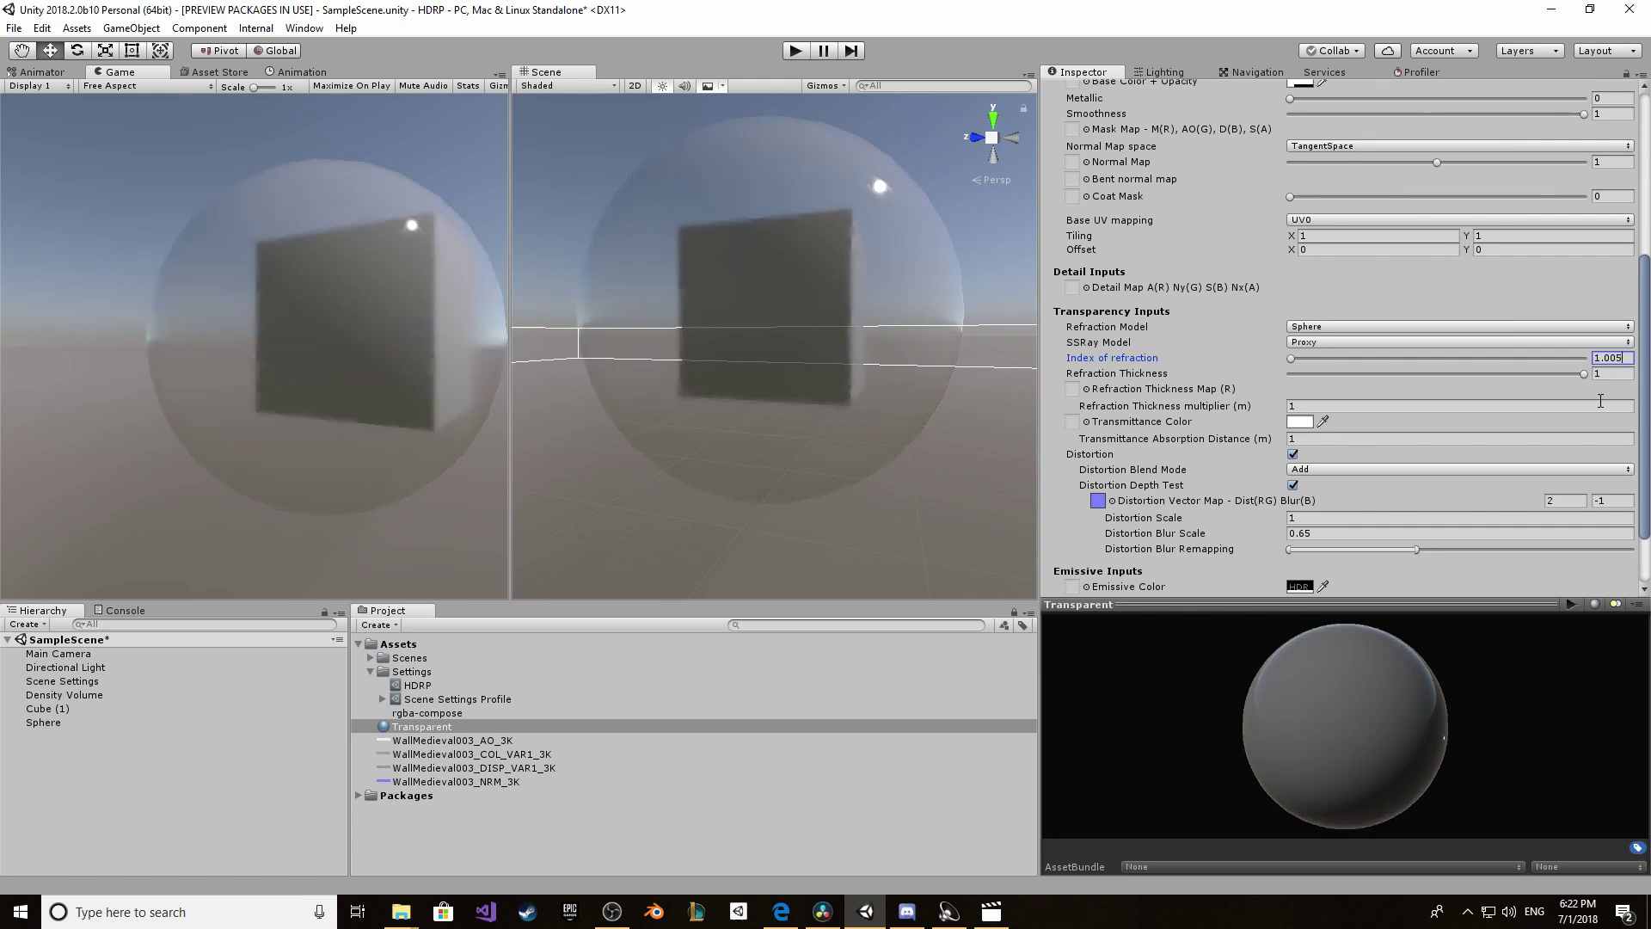
pyautogui.press('BackSpace')
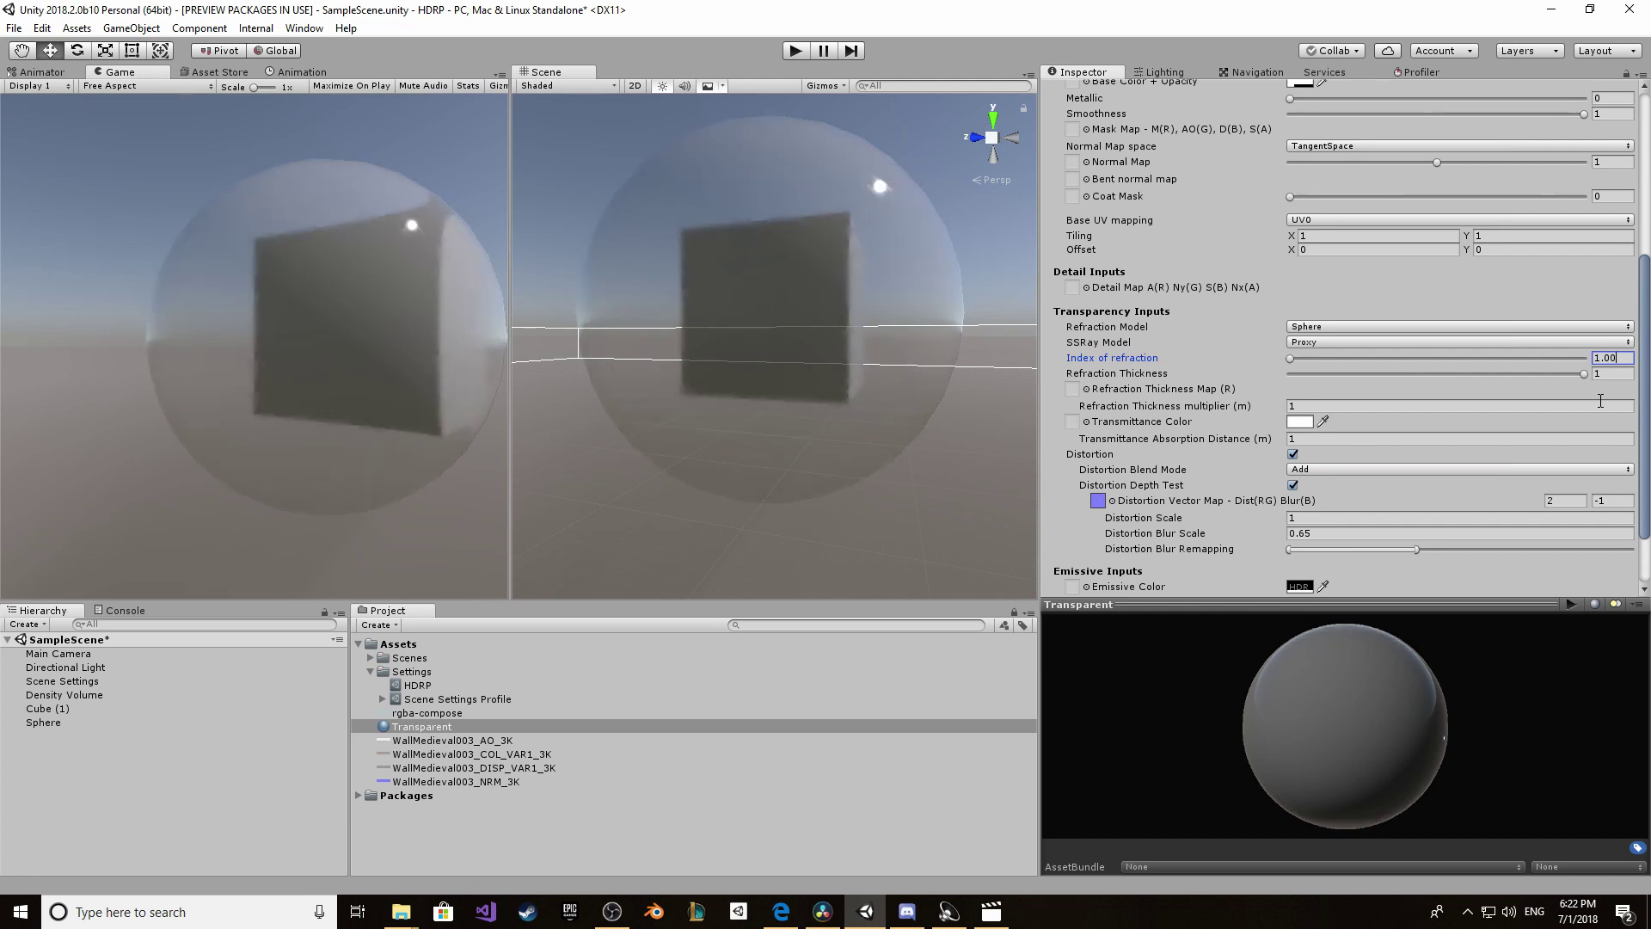
pyautogui.write('9')
pyautogui.press('BackSpace')
pyautogui.write('8')
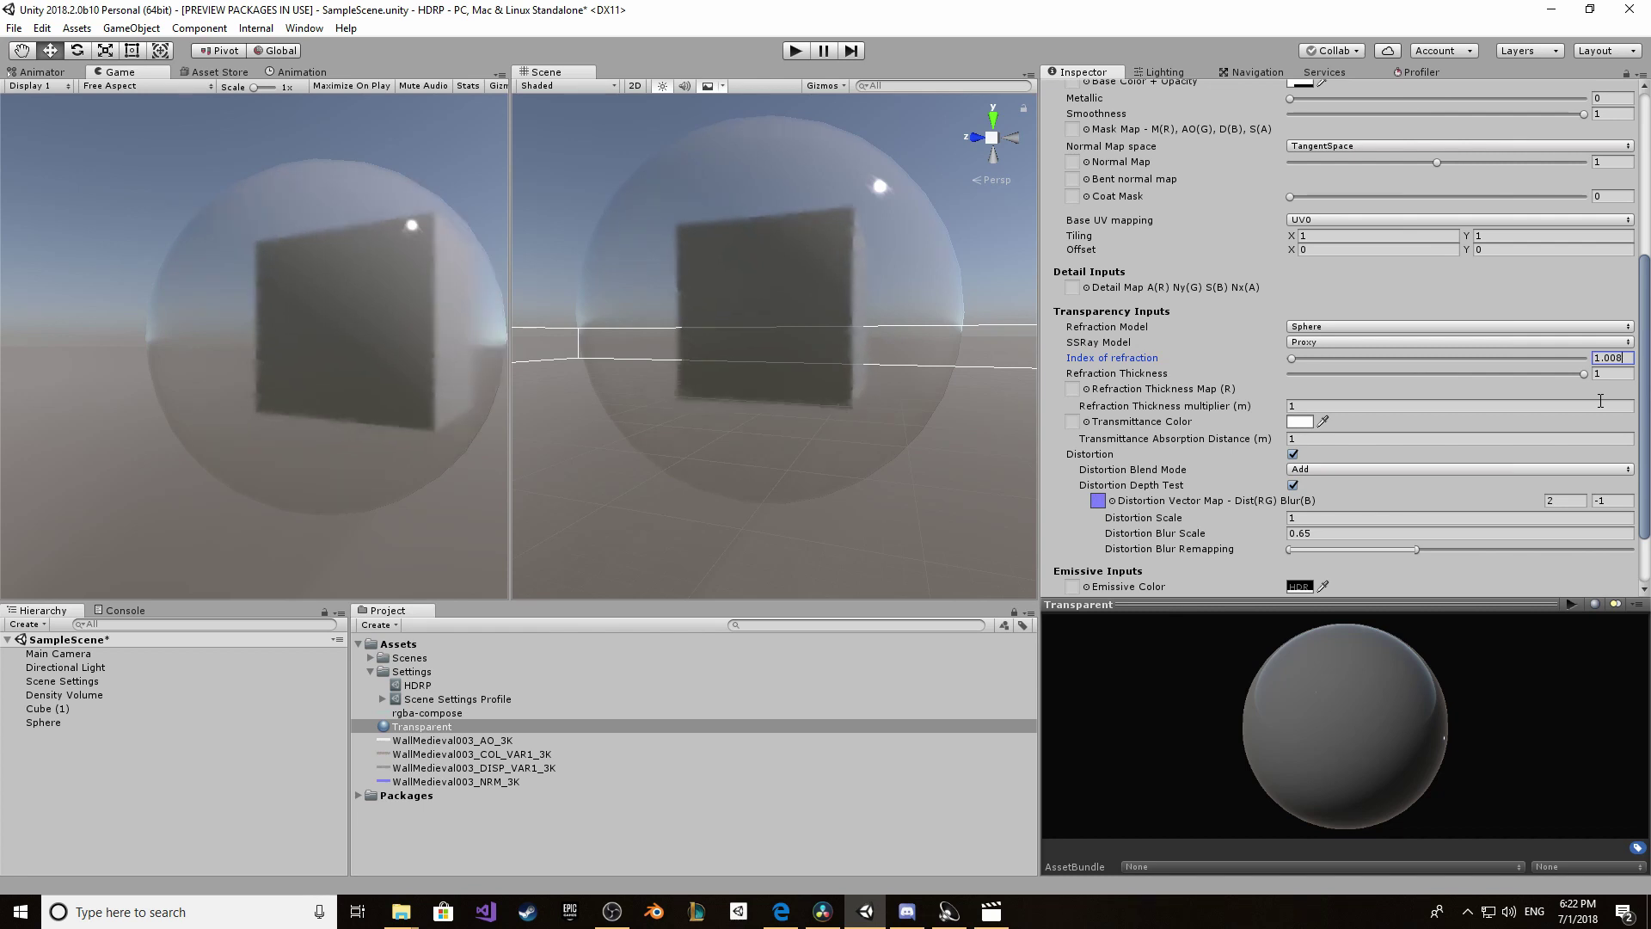
pyautogui.press('BackSpace')
pyautogui.press('BackSpace')
pyautogui.write('19')
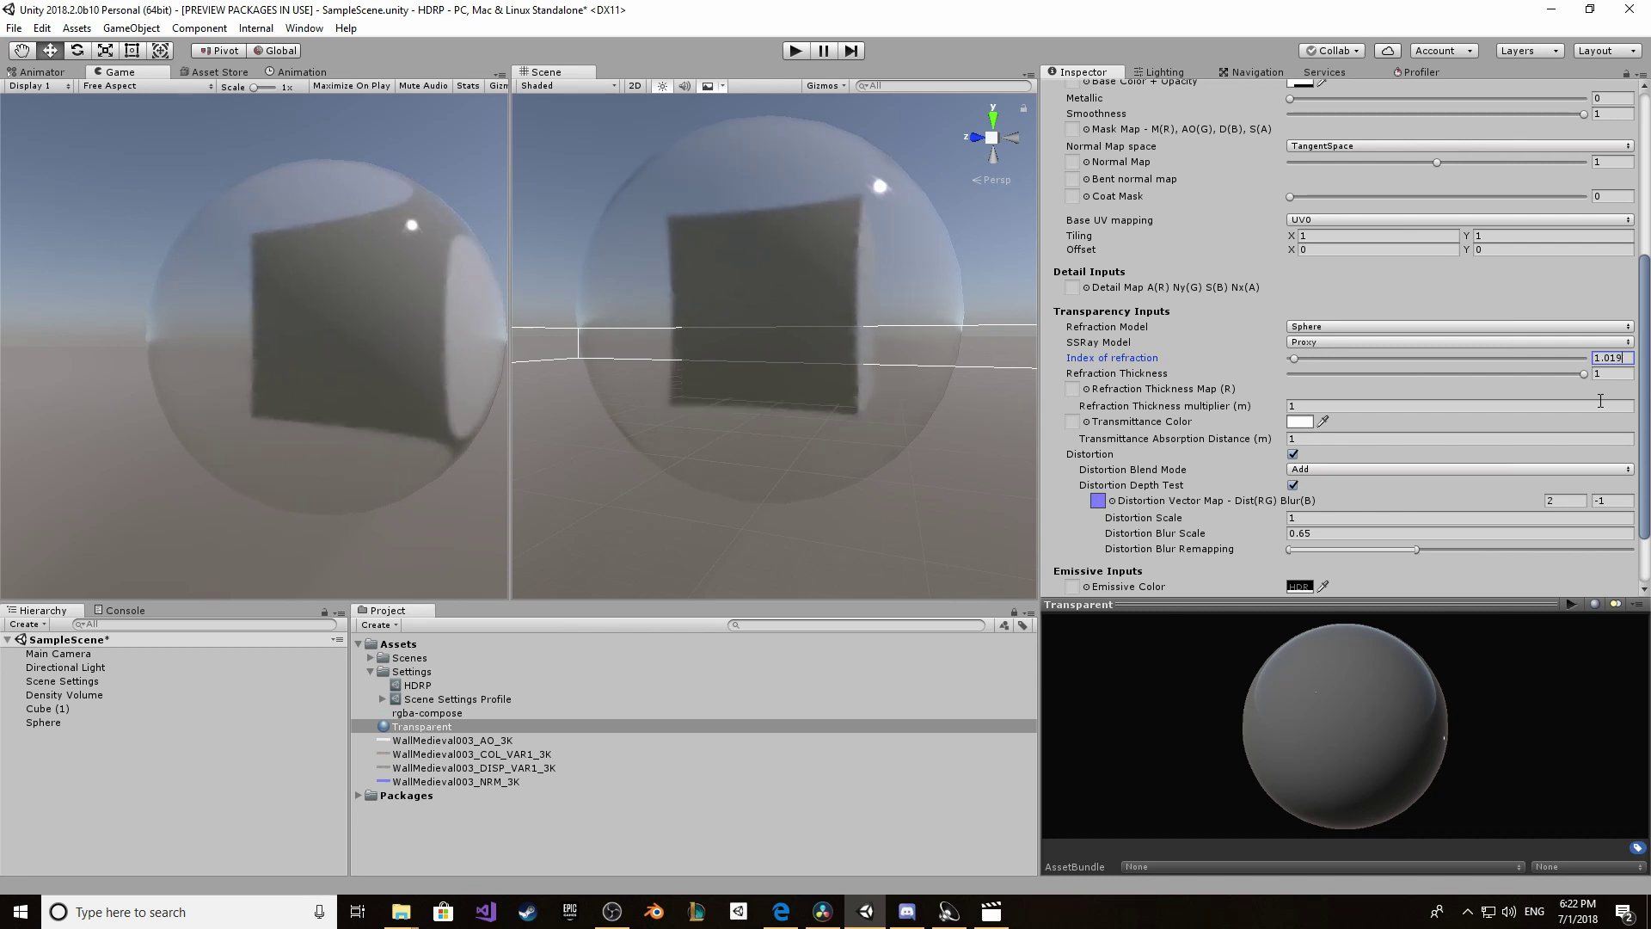
pyautogui.moveTo(712, 302); pyautogui.dragTo(862, 298, button='middle')
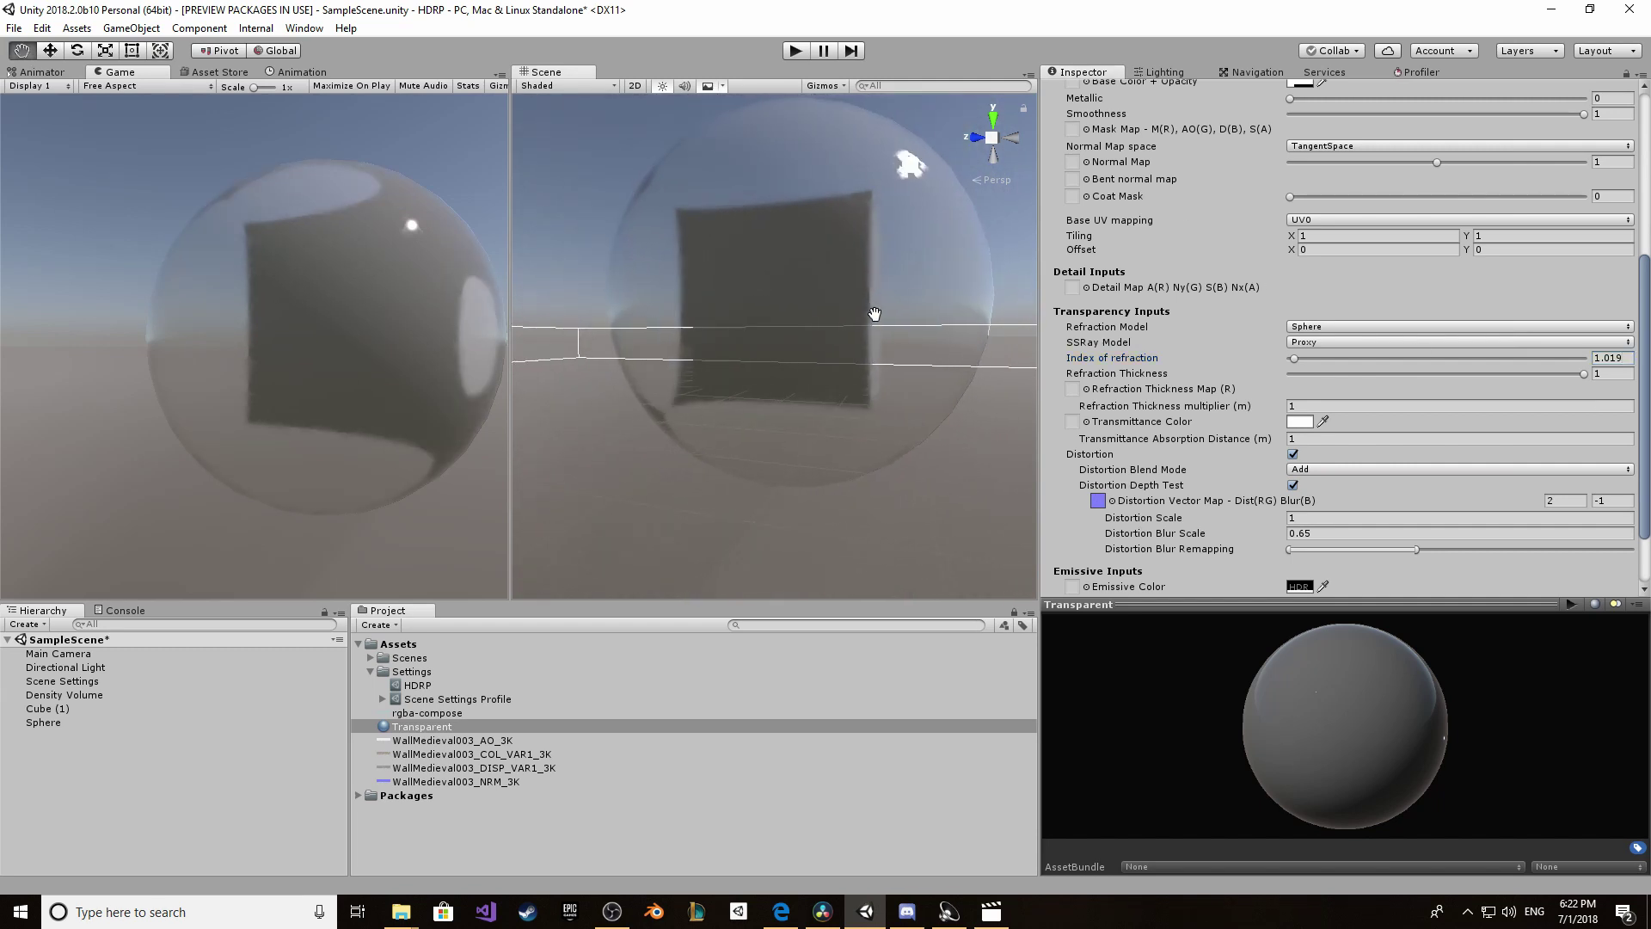
# Step: Assign WallMedieval003_NRM_3K as the sphere material's Distortion Vector Map
pyautogui.scroll(-3, 1290, 516)
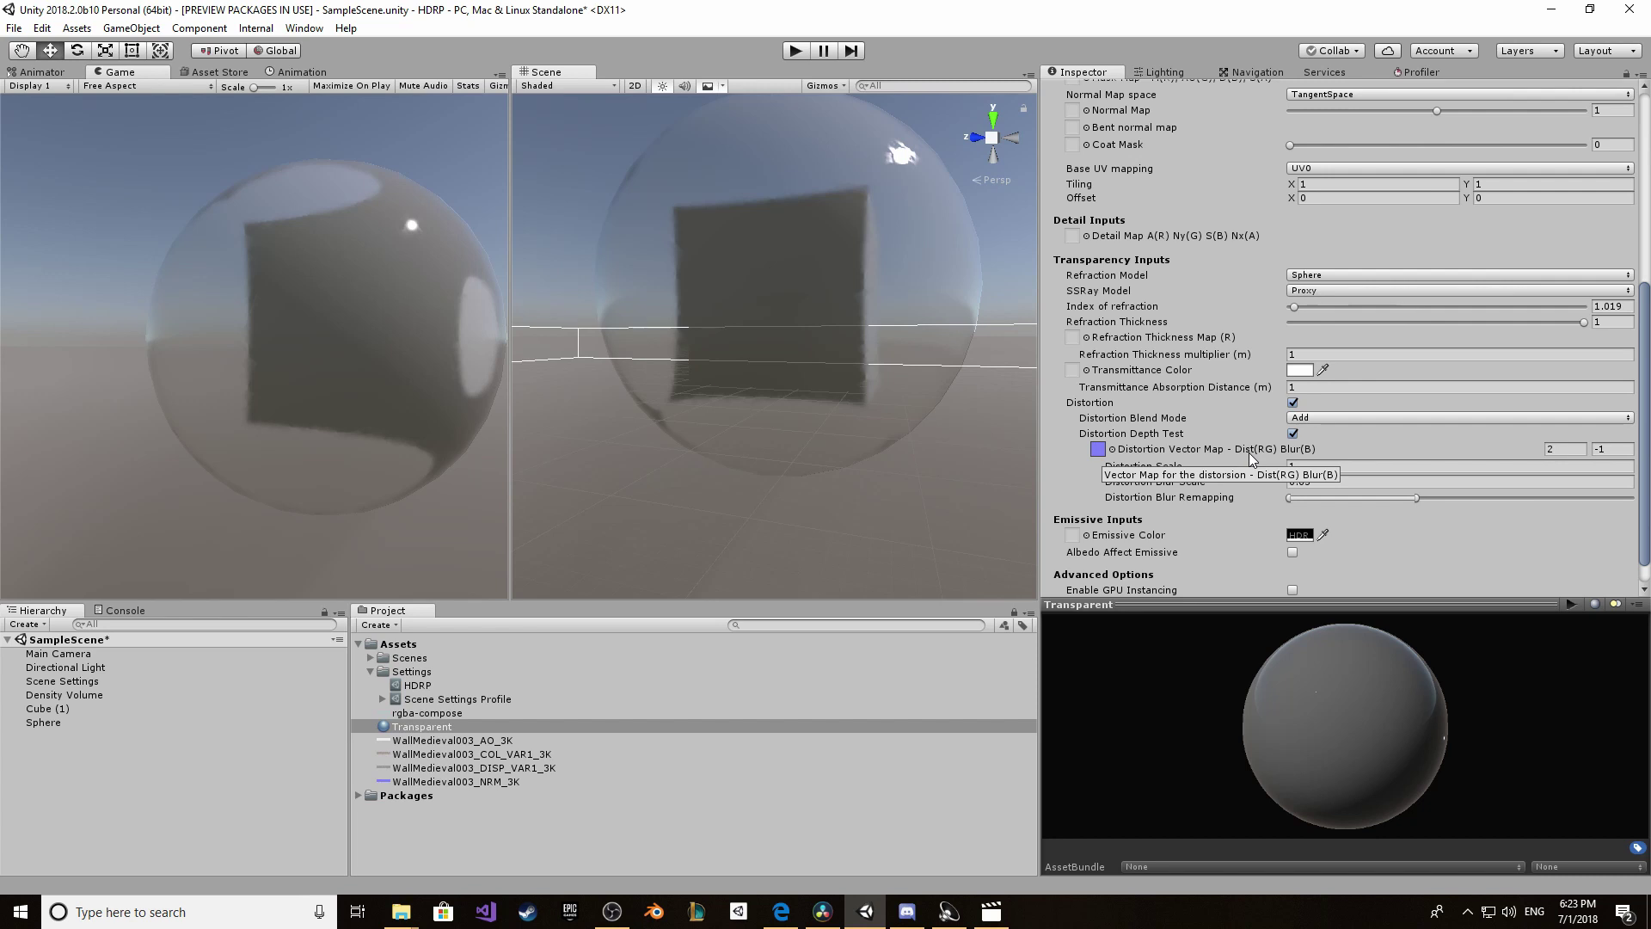
pyautogui.click(1113, 448)
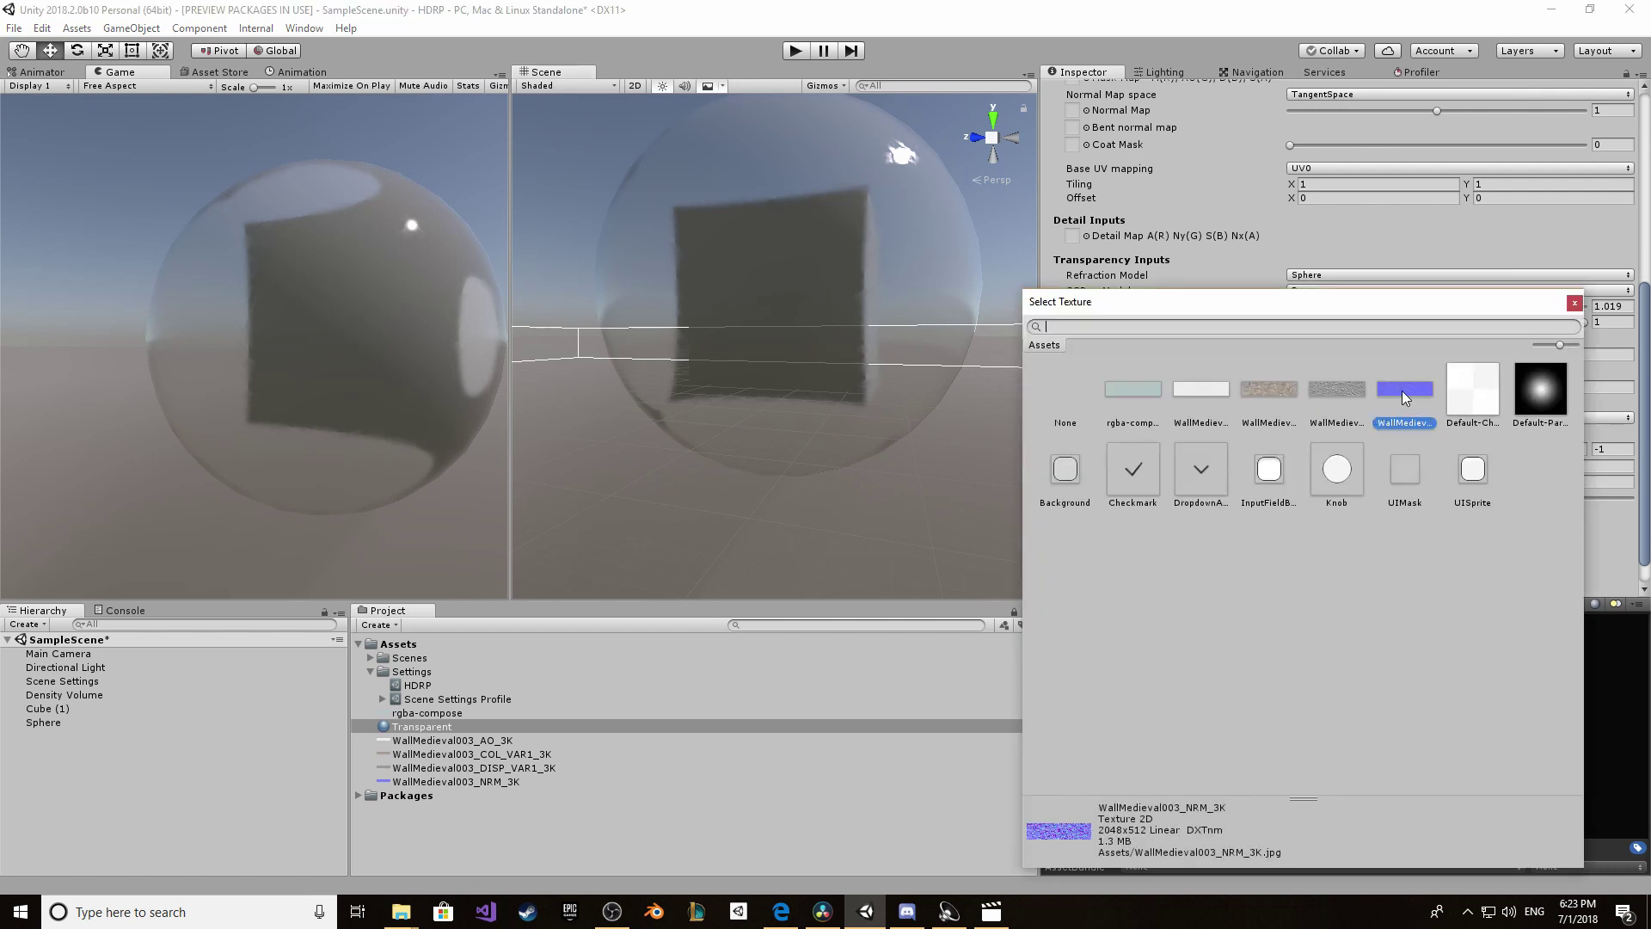
pyautogui.click(1575, 302)
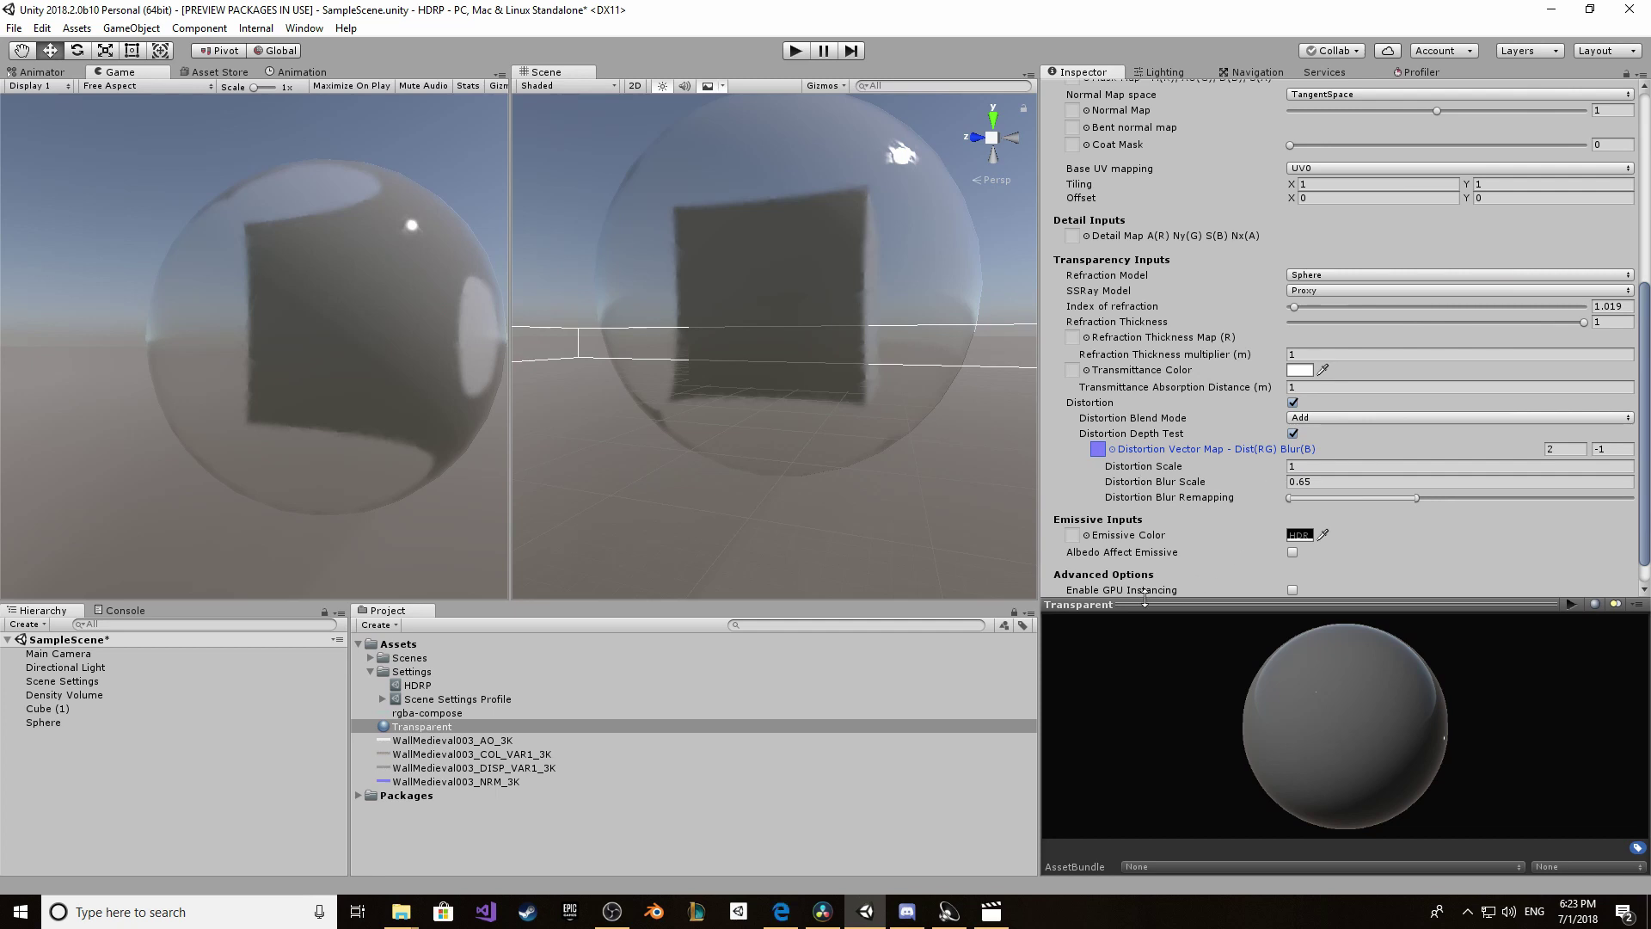
# Step: Adjust the Distortion Blur Remapping range so the cube behind the sphere blurs softly
pyautogui.moveTo(912, 298); pyautogui.dragTo(894, 330, button='middle')
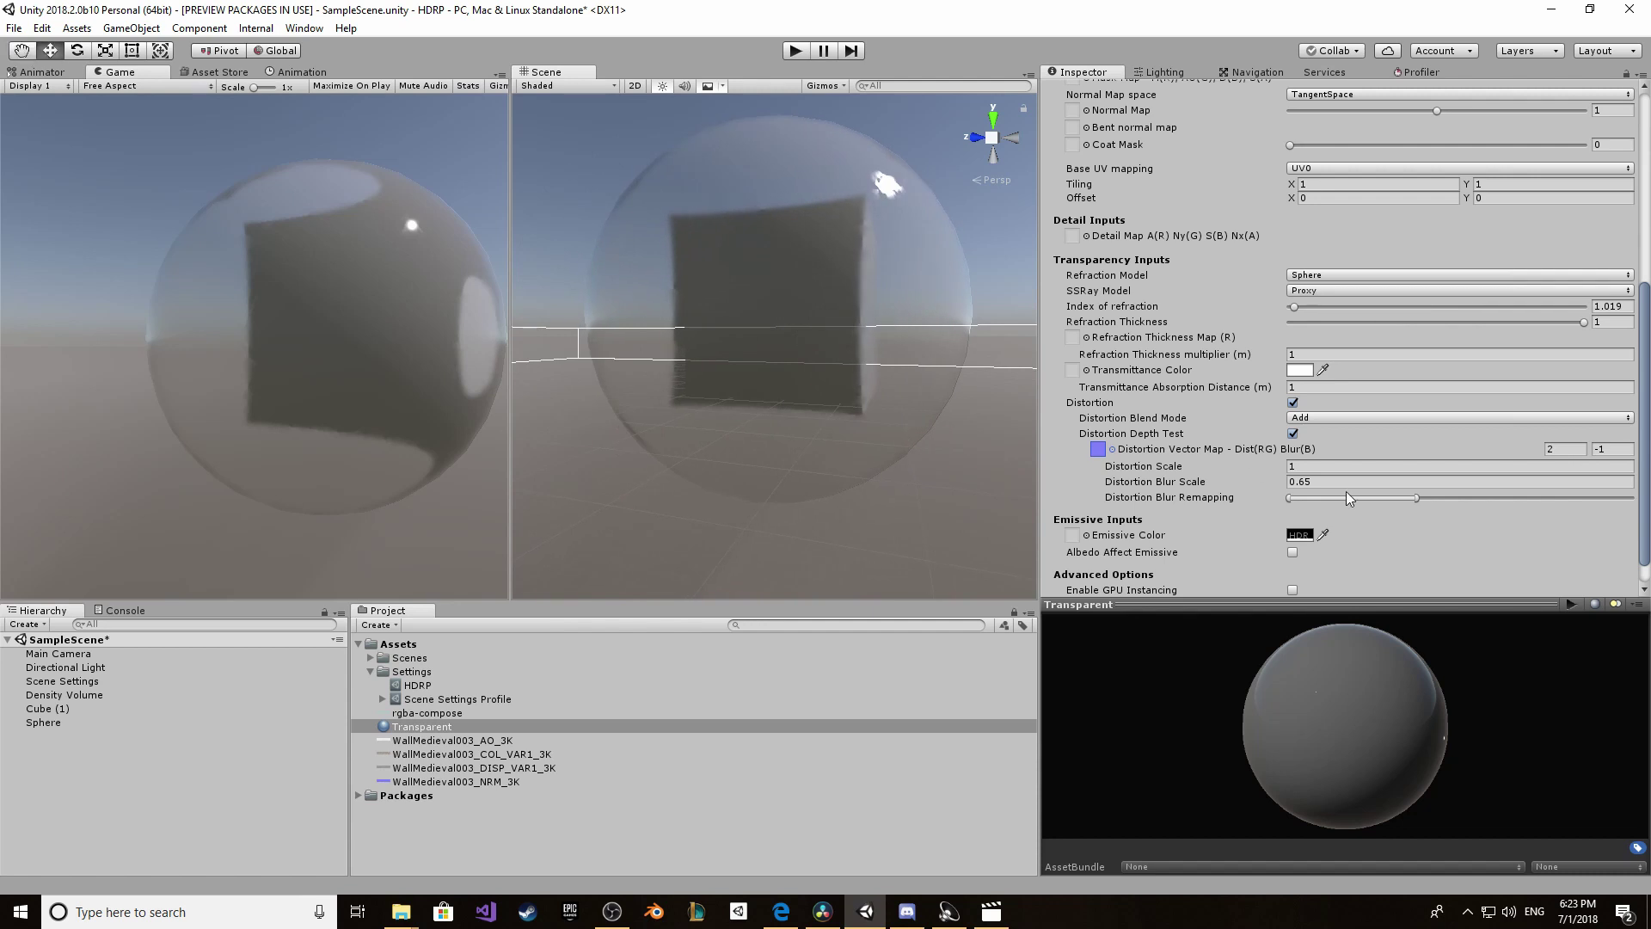
pyautogui.moveTo(1416, 500); pyautogui.dragTo(1527, 497)
pyautogui.moveTo(1401, 494); pyautogui.dragTo(1369, 481)
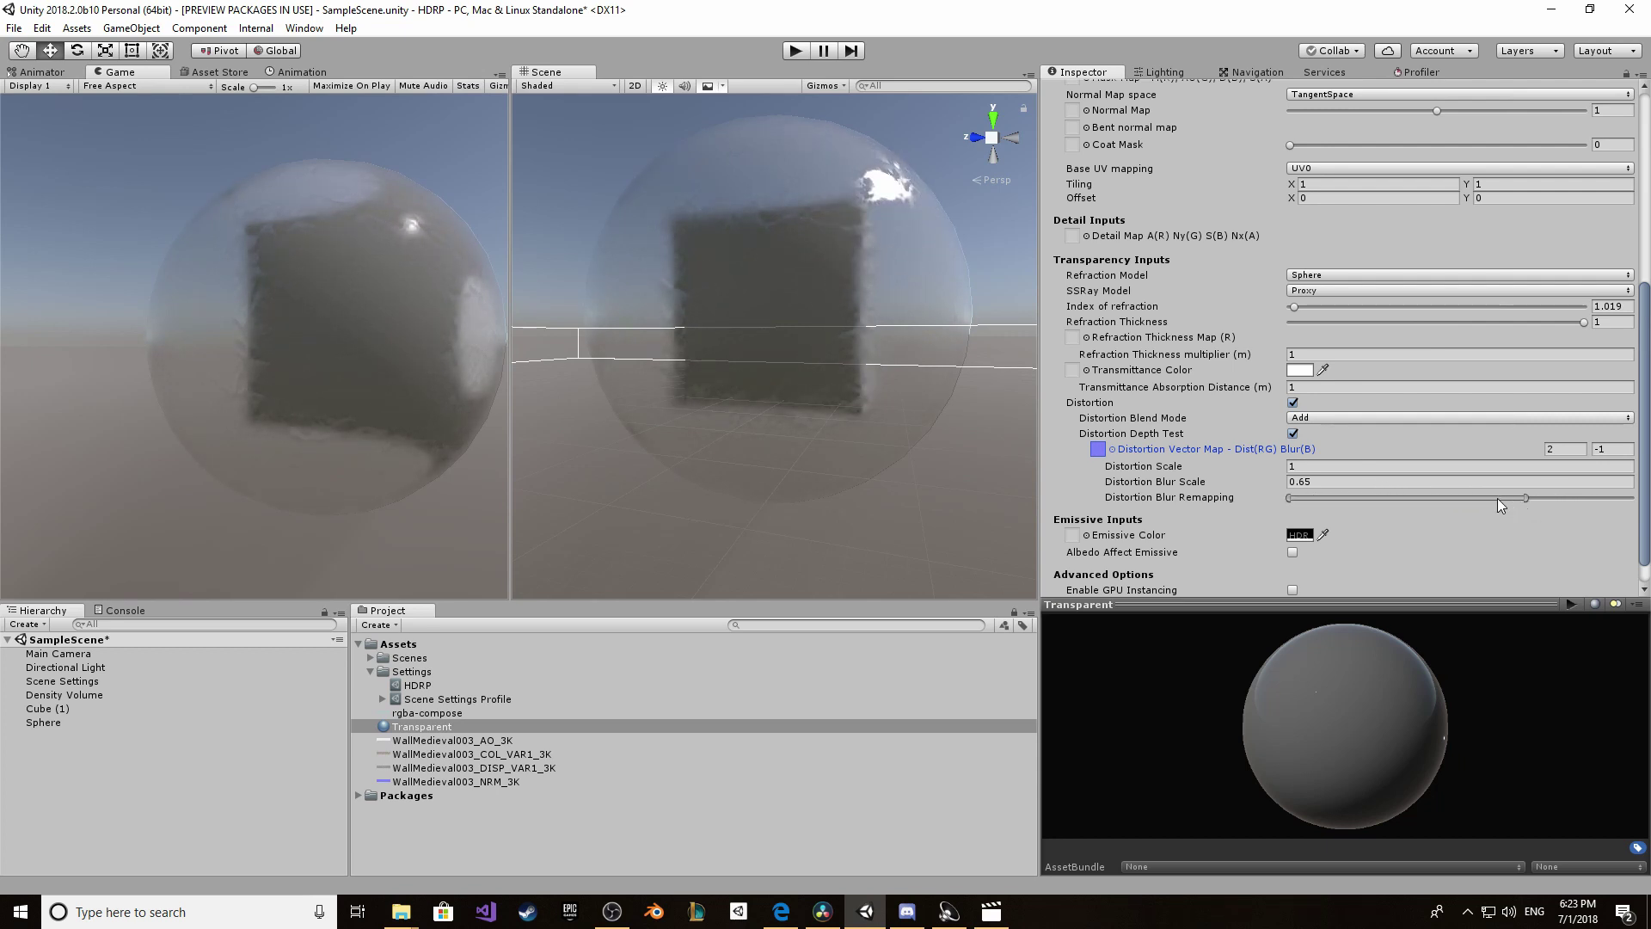
pyautogui.moveTo(1529, 495); pyautogui.dragTo(1454, 494)
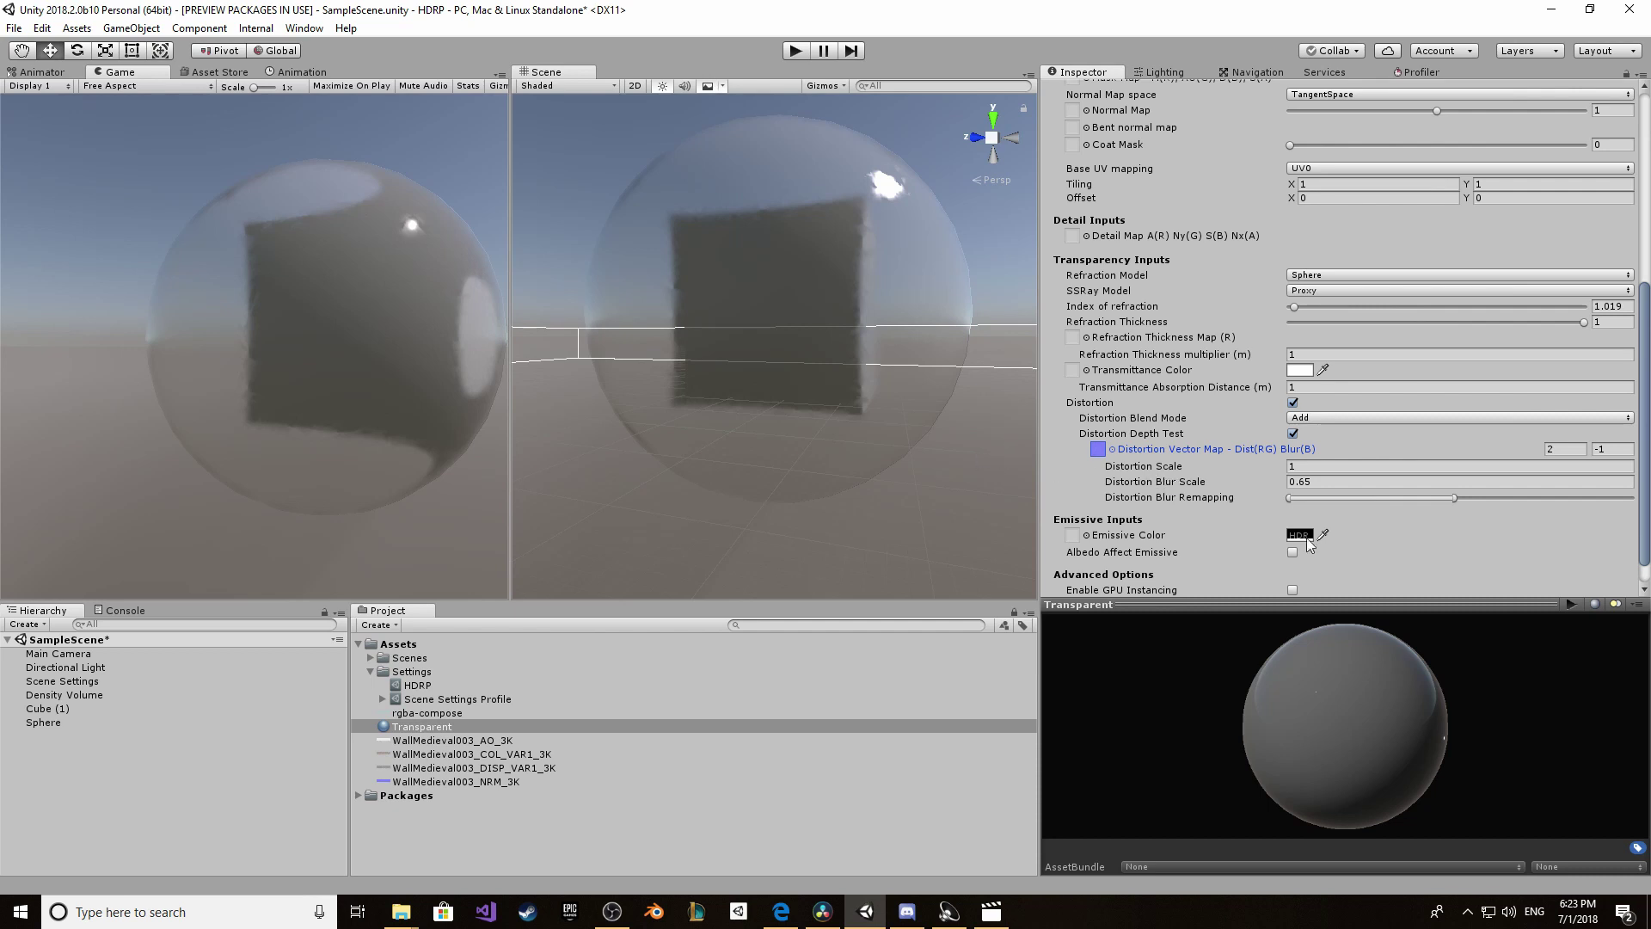
pyautogui.scroll(3, 1410, 546)
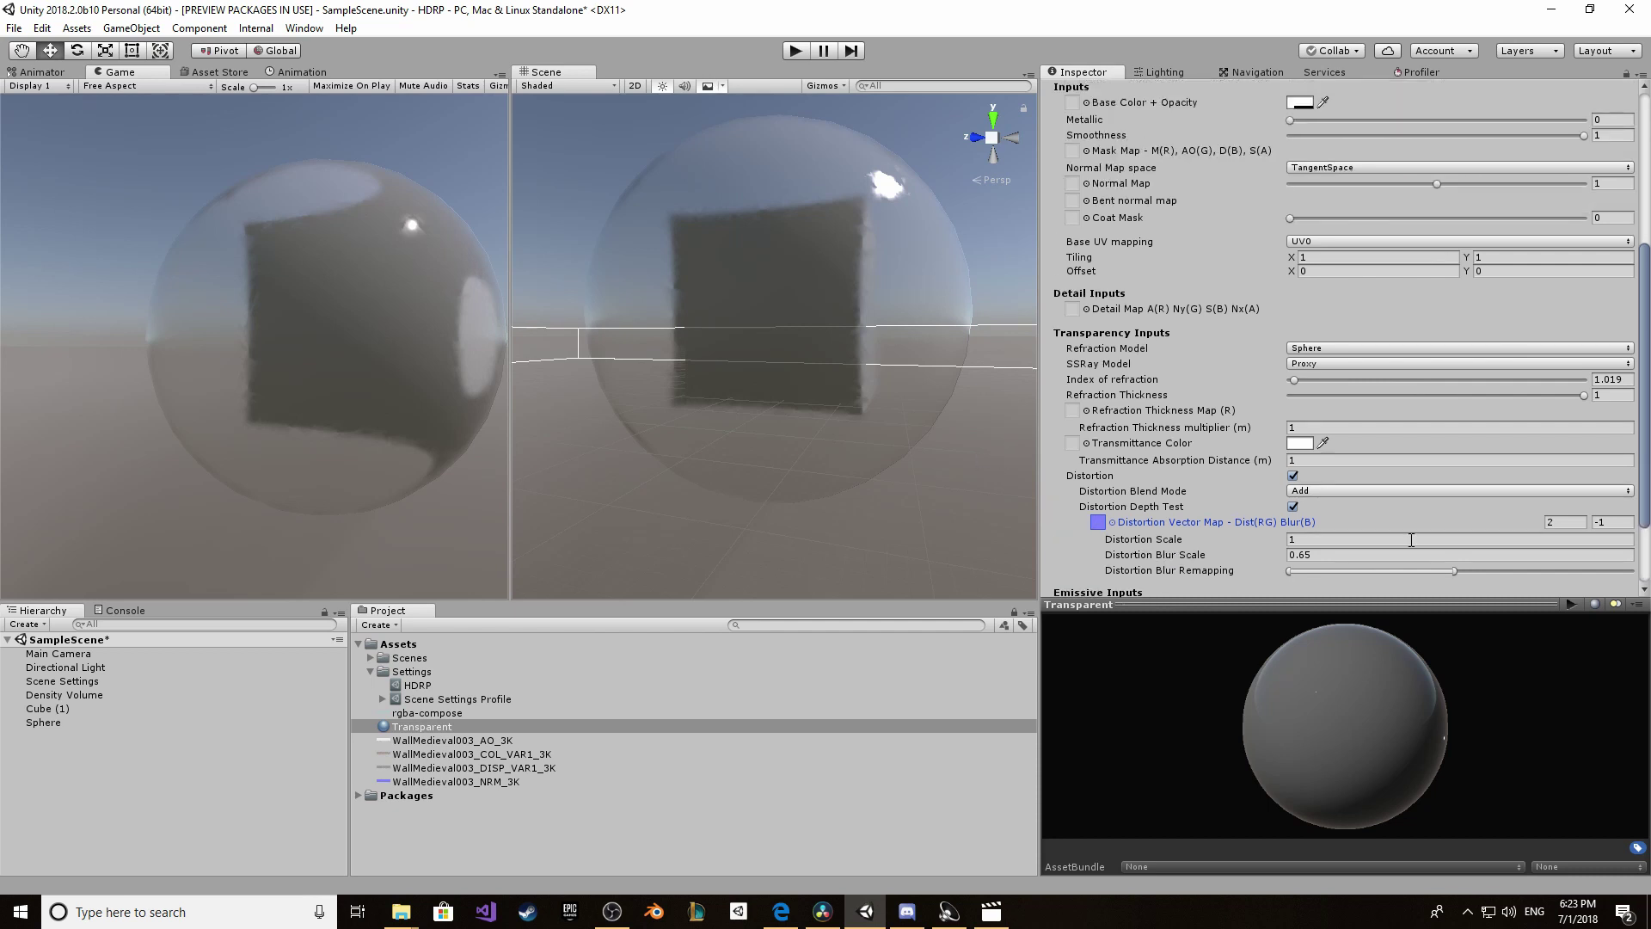
# Step: Change material a's Material Type to Subsurface Scattering
pyautogui.scroll(10, 1424, 499)
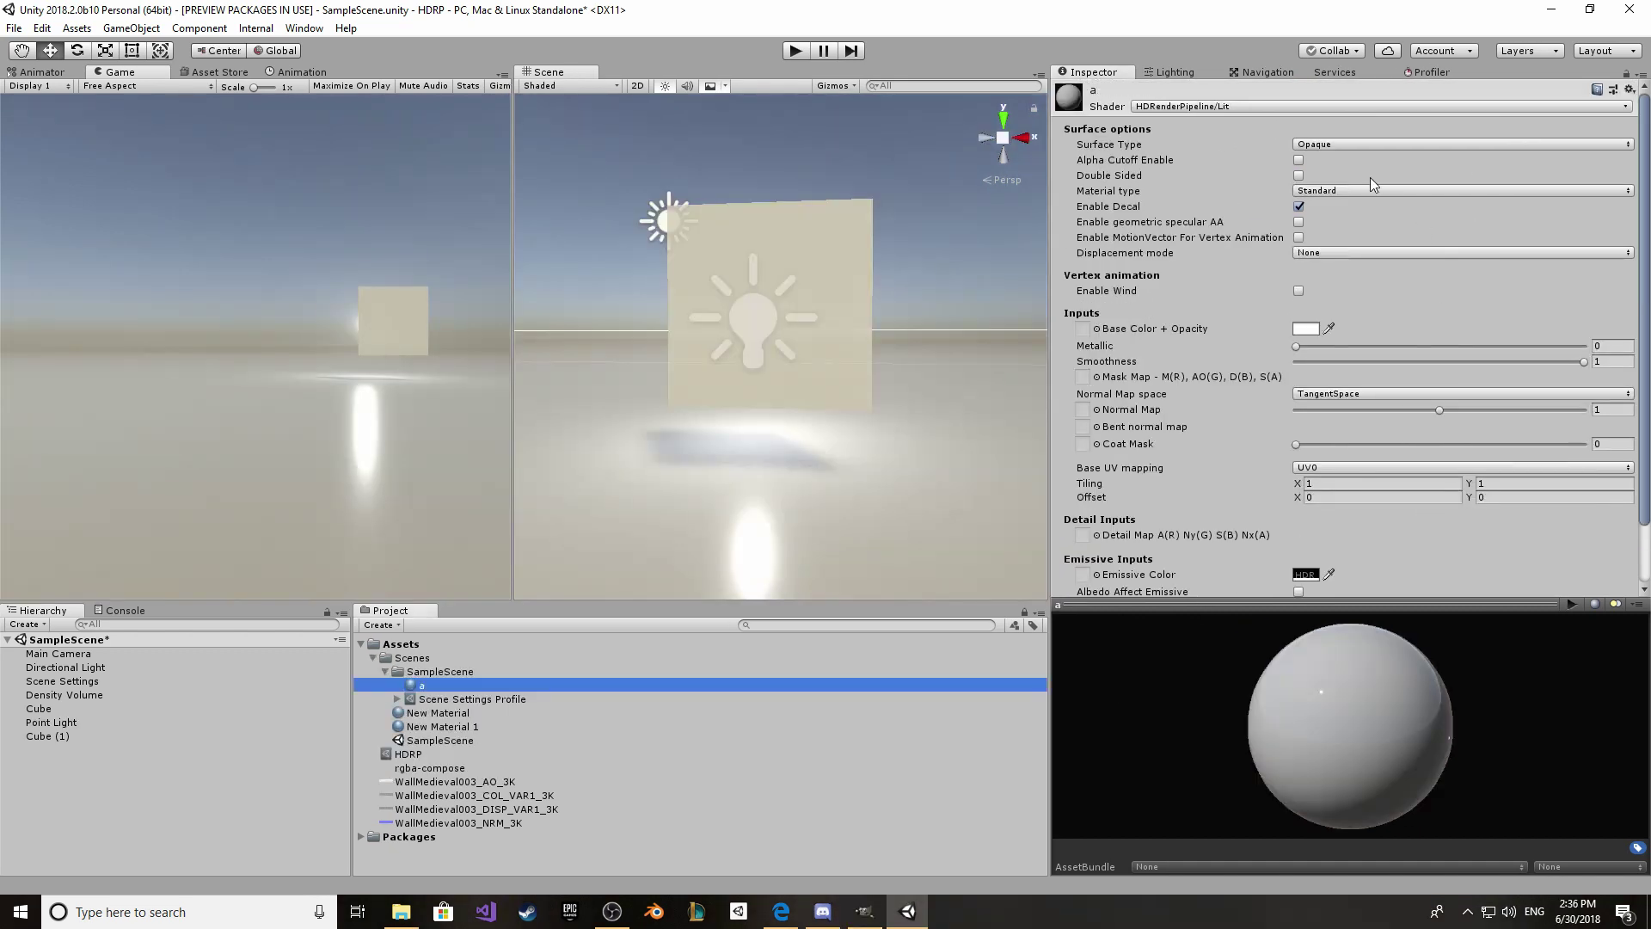
pyautogui.click(1350, 190)
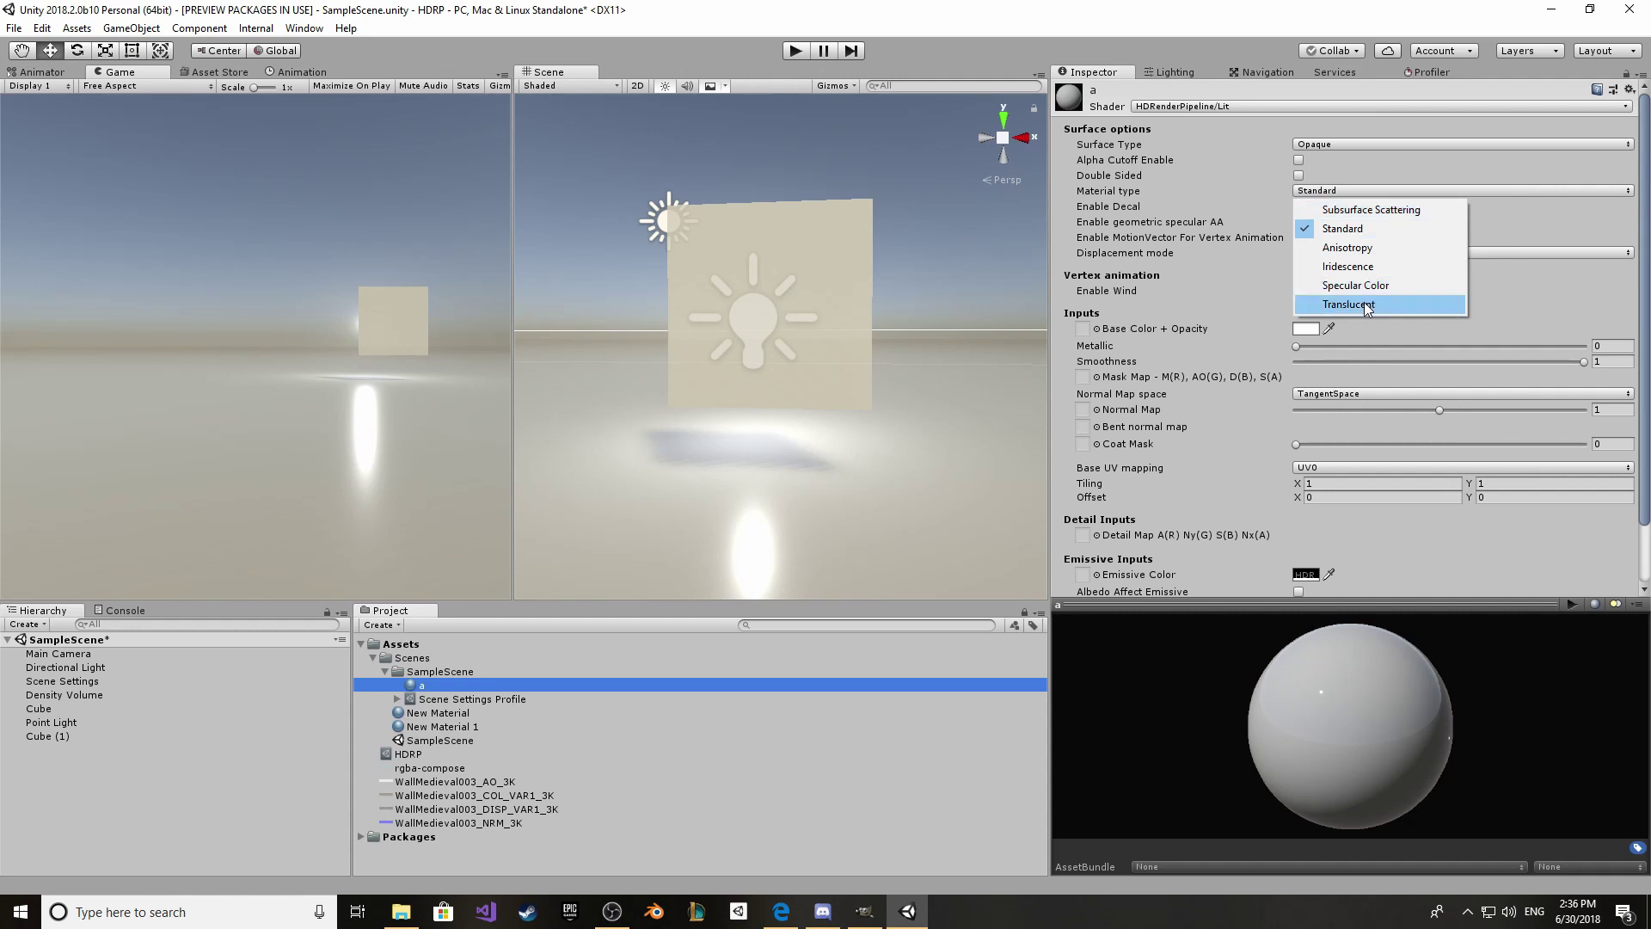
pyautogui.click(1363, 215)
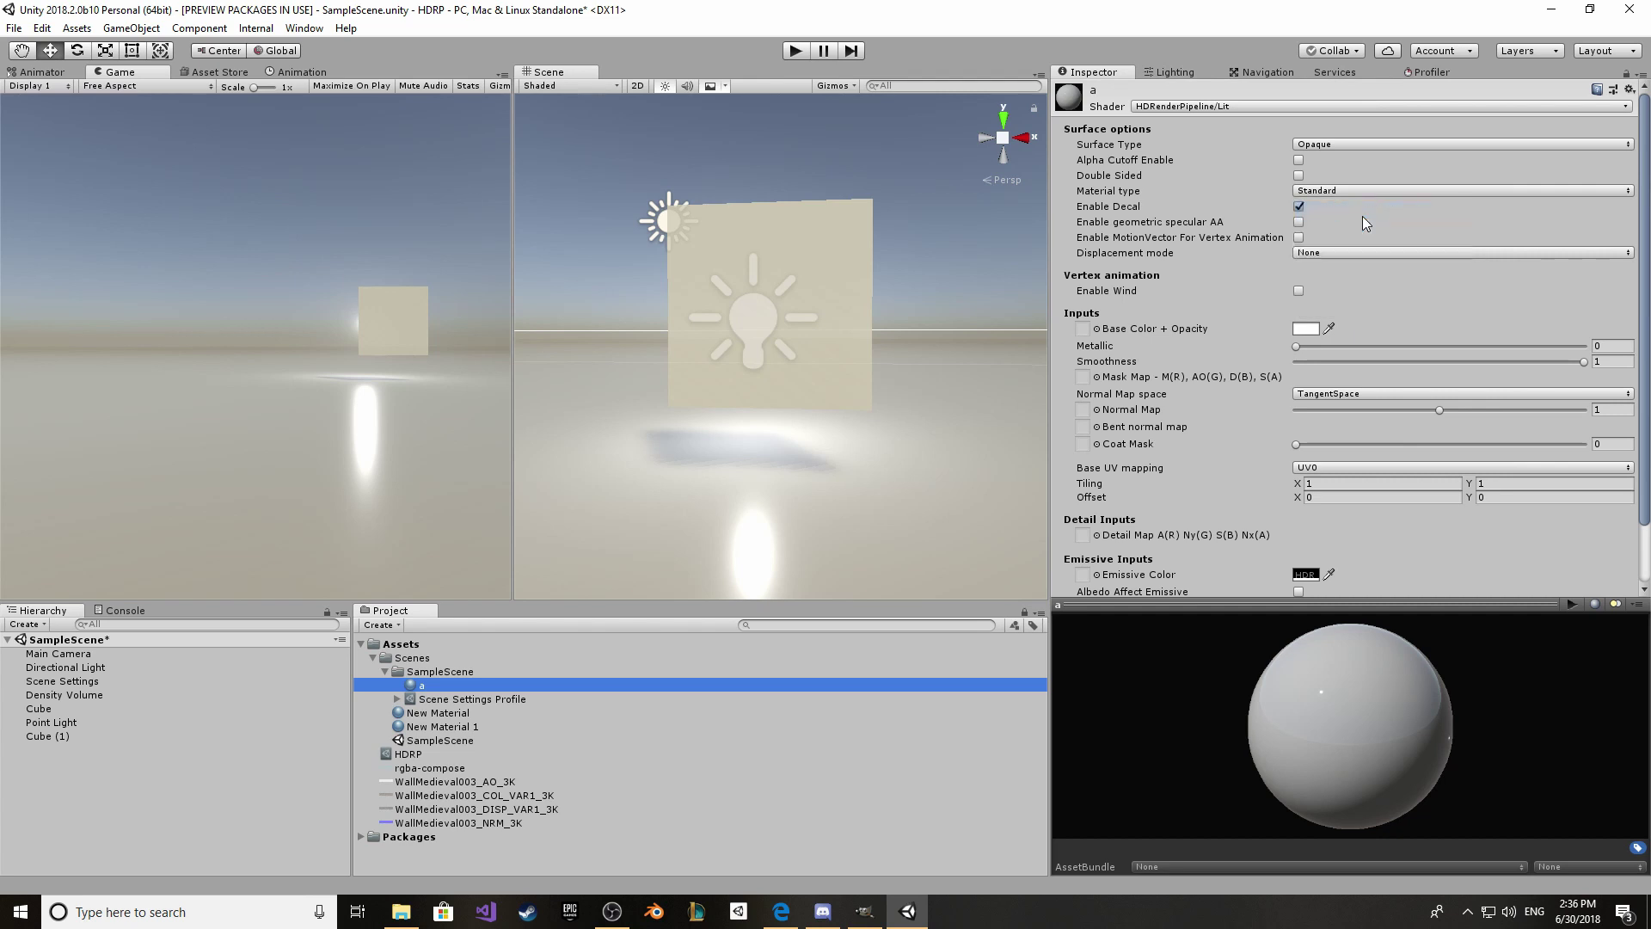
pyautogui.keyDown('alt'); pyautogui.moveTo(876, 406); pyautogui.dragTo(795, 553); pyautogui.keyUp('alt')
# Step: Create a New Diffusion Profile Settings asset in SampleScene and assign it to the HDRP asset
pyautogui.click(432, 672)
pyautogui.rightClick(432, 677)
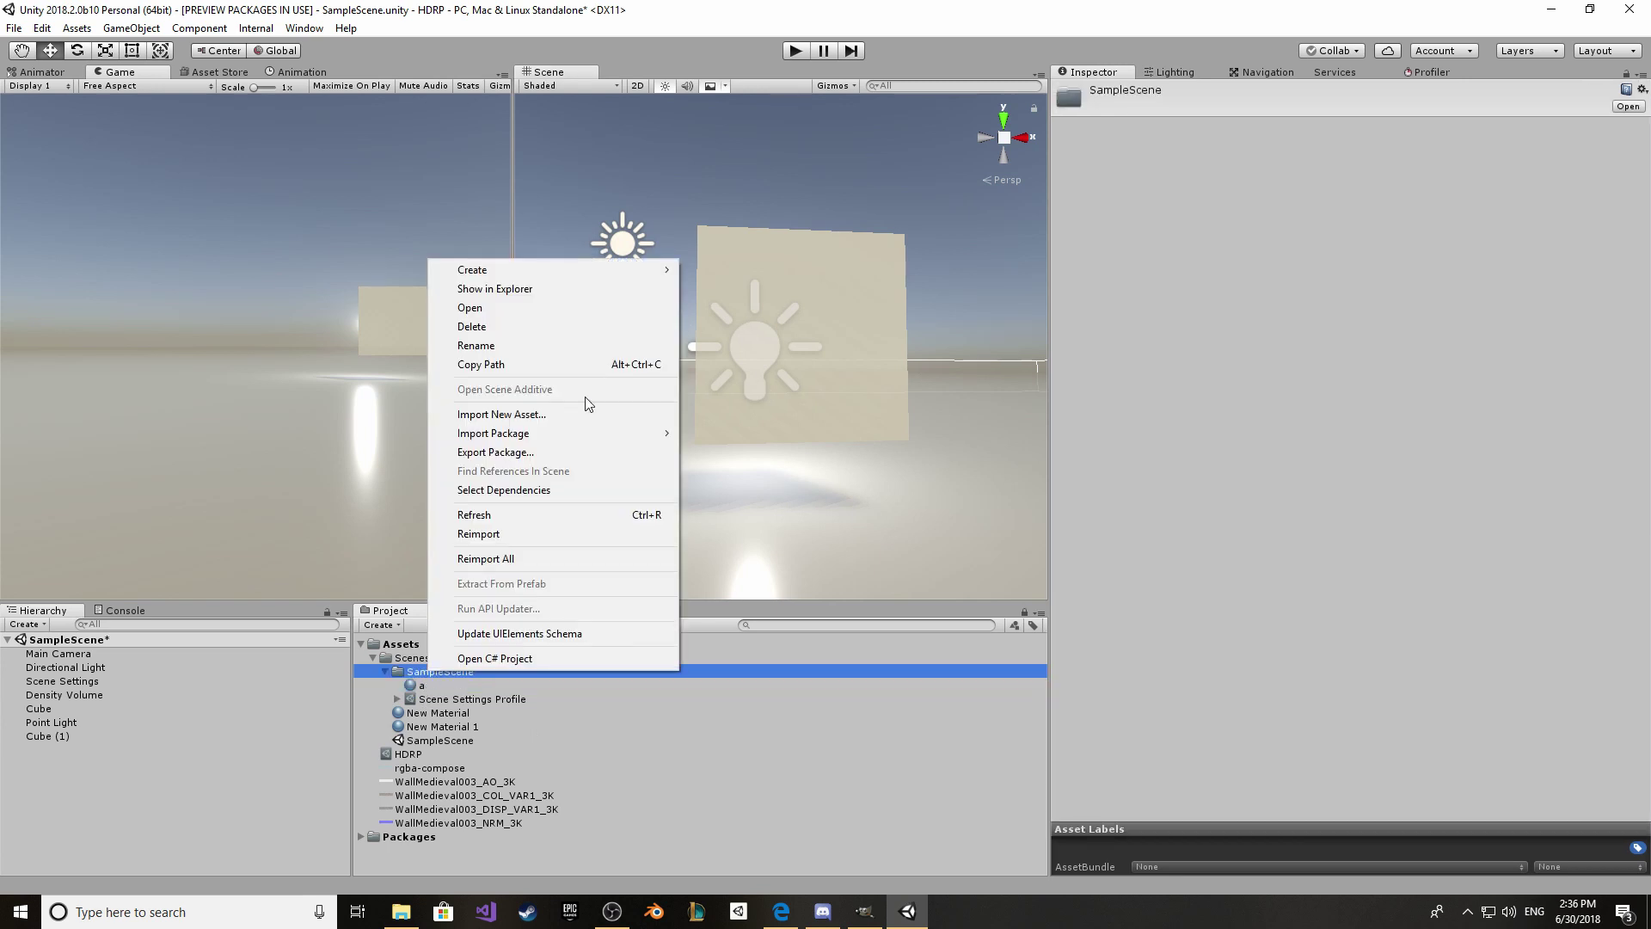
pyautogui.moveTo(507, 269)
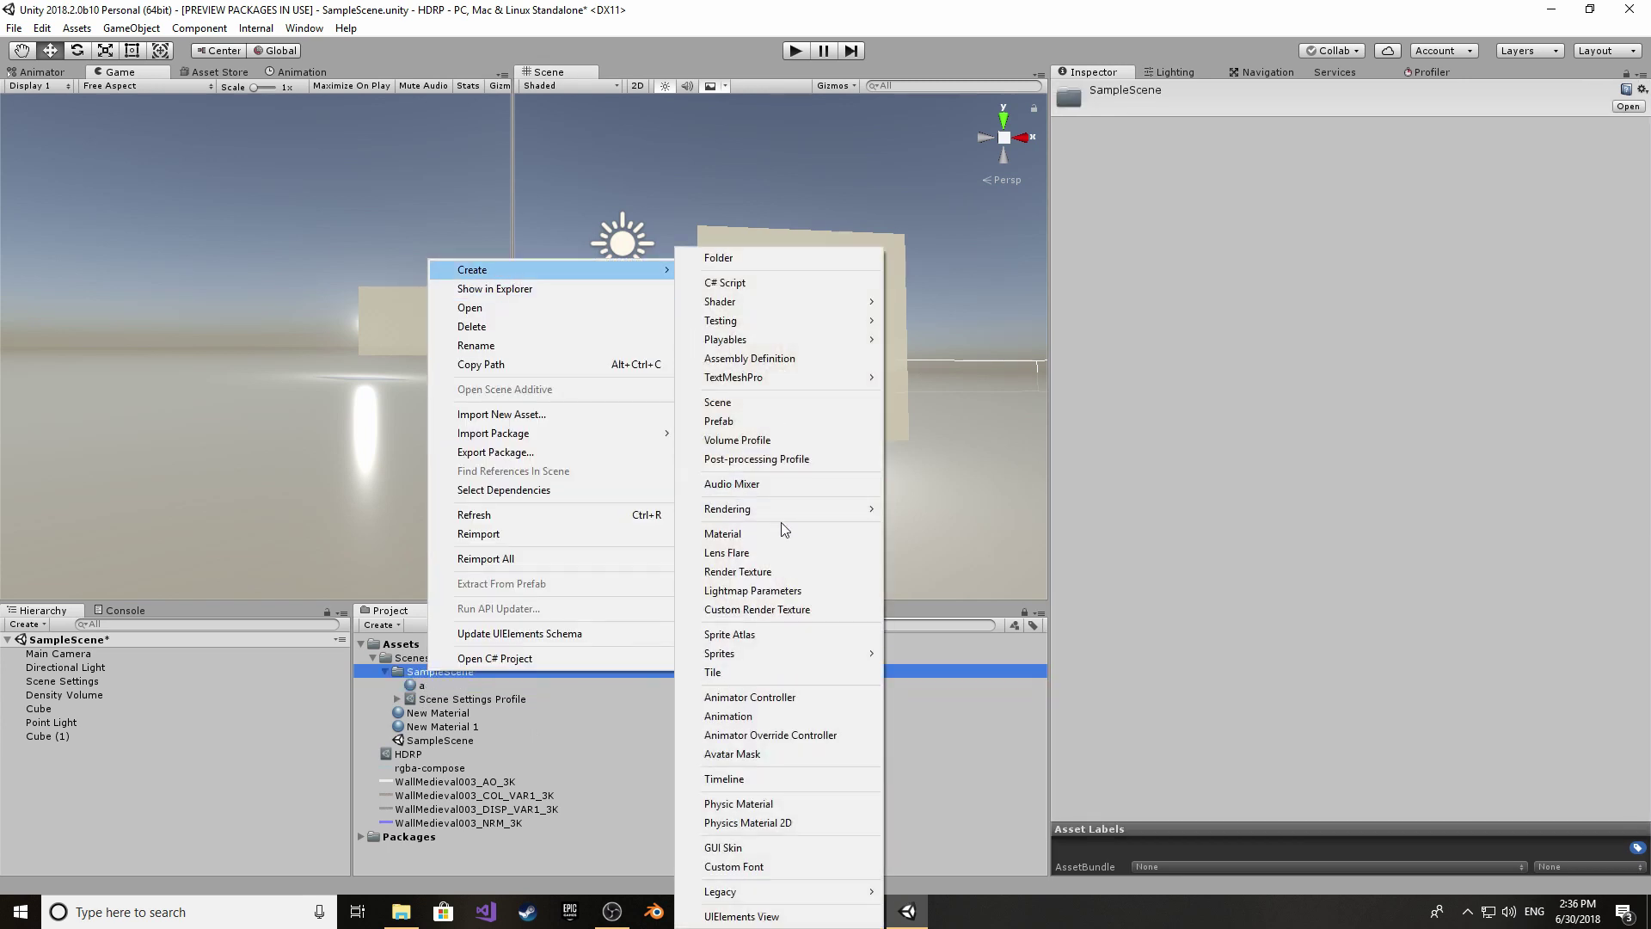
pyautogui.moveTo(826, 509)
pyautogui.click(948, 559)
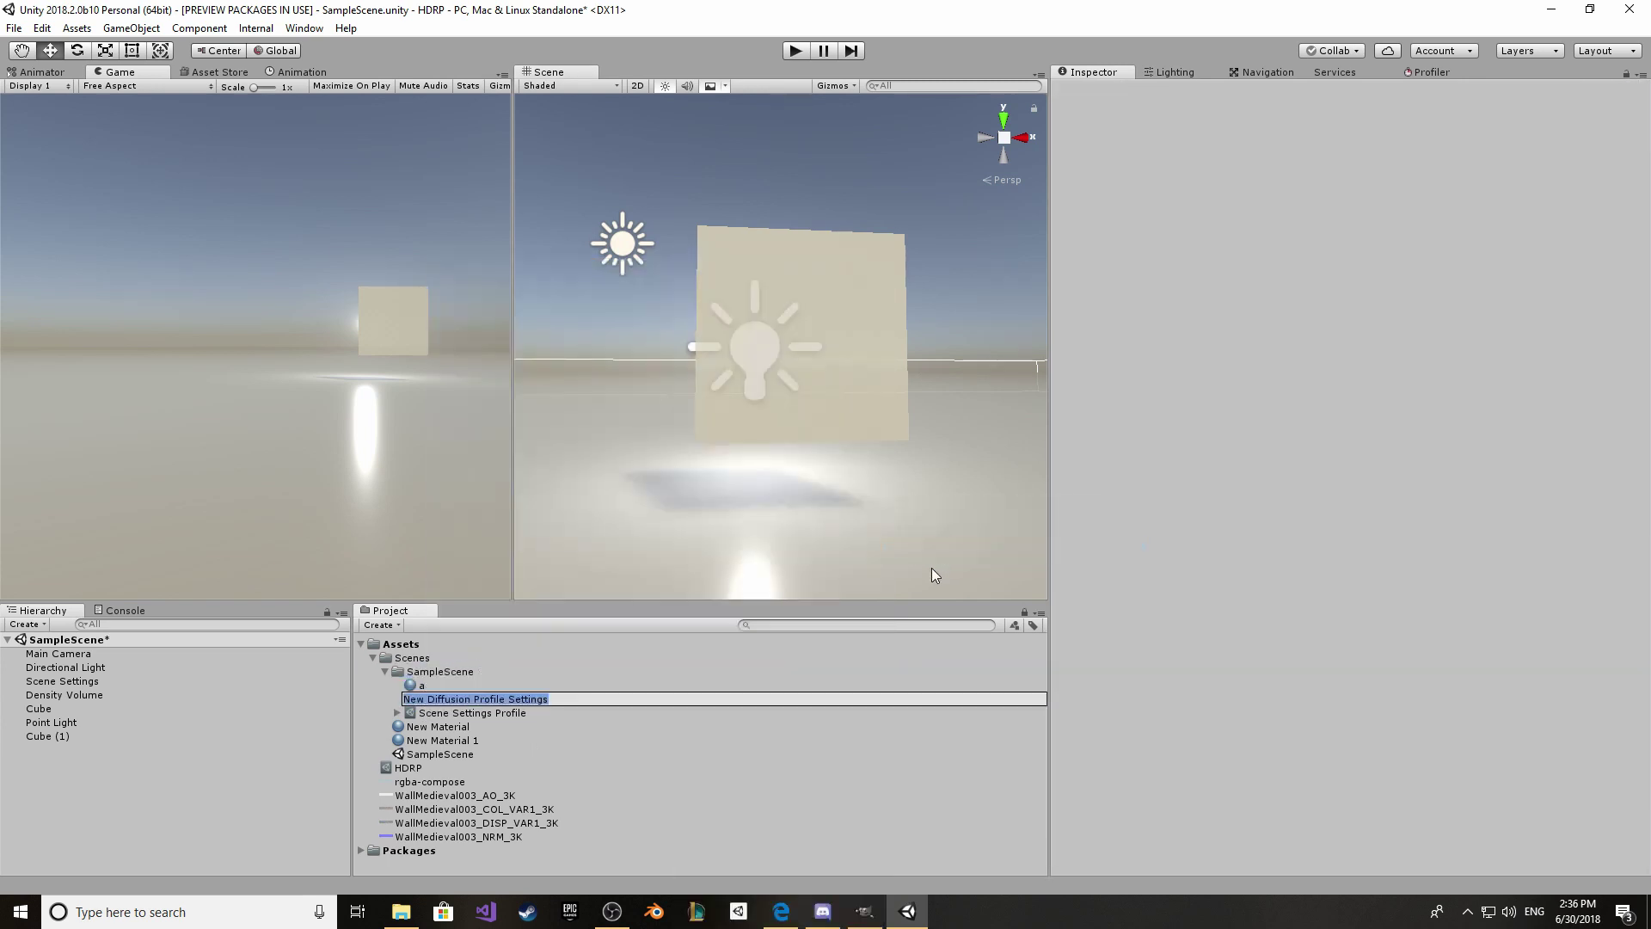
pyautogui.press('Return')
pyautogui.click(491, 711)
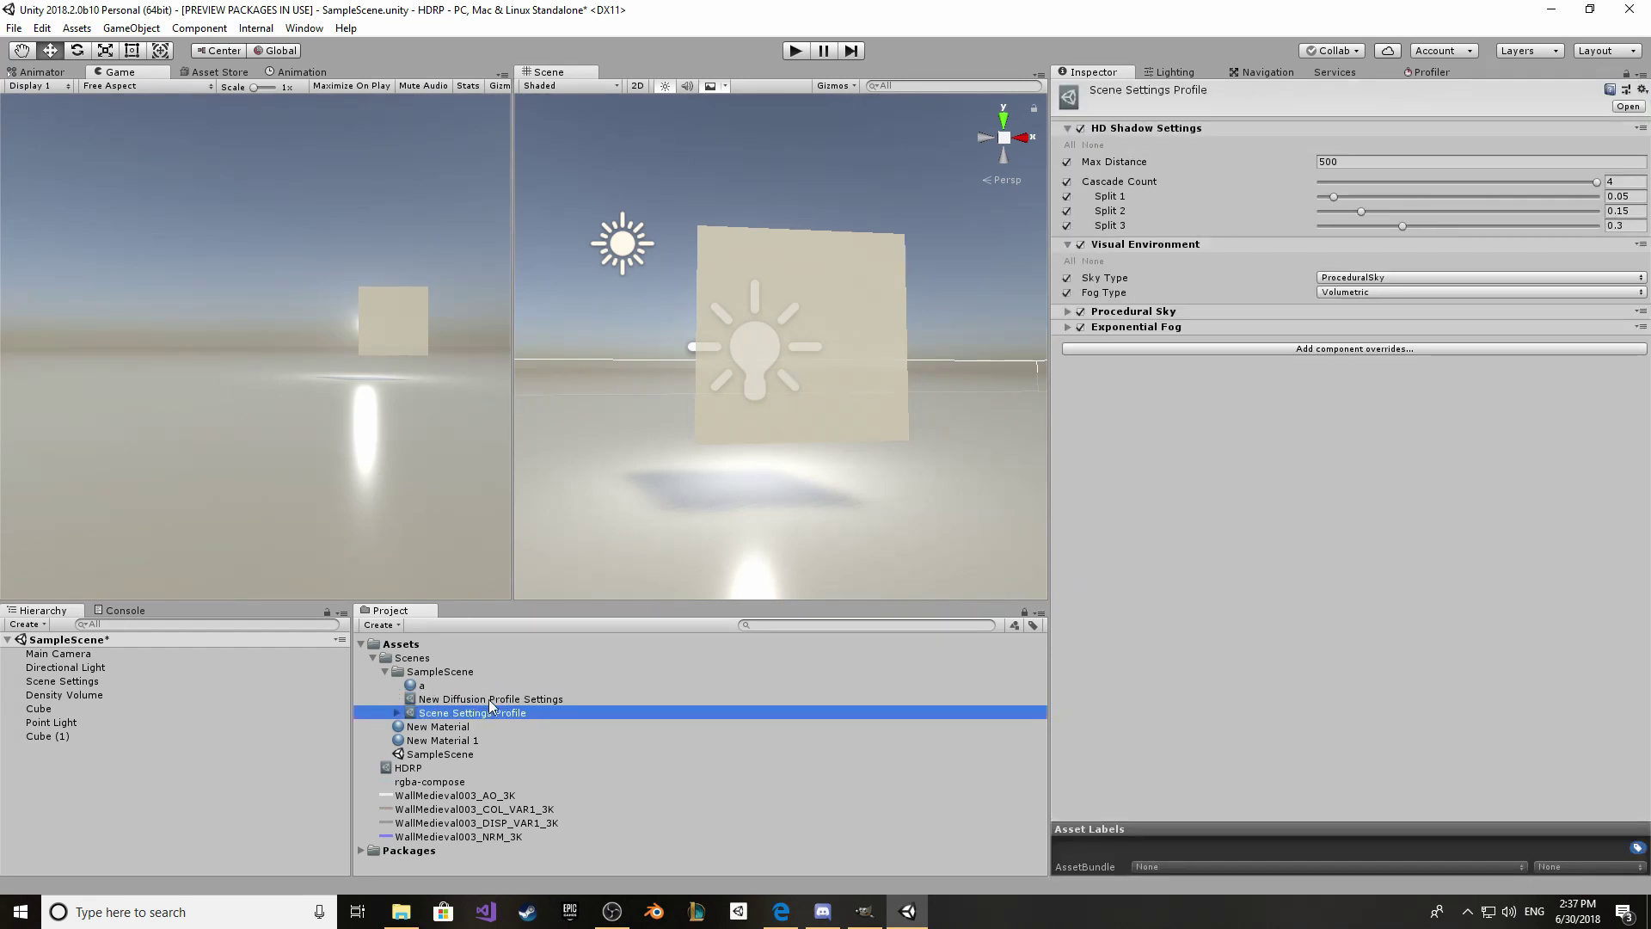
pyautogui.moveTo(492, 705); pyautogui.dragTo(398, 770)
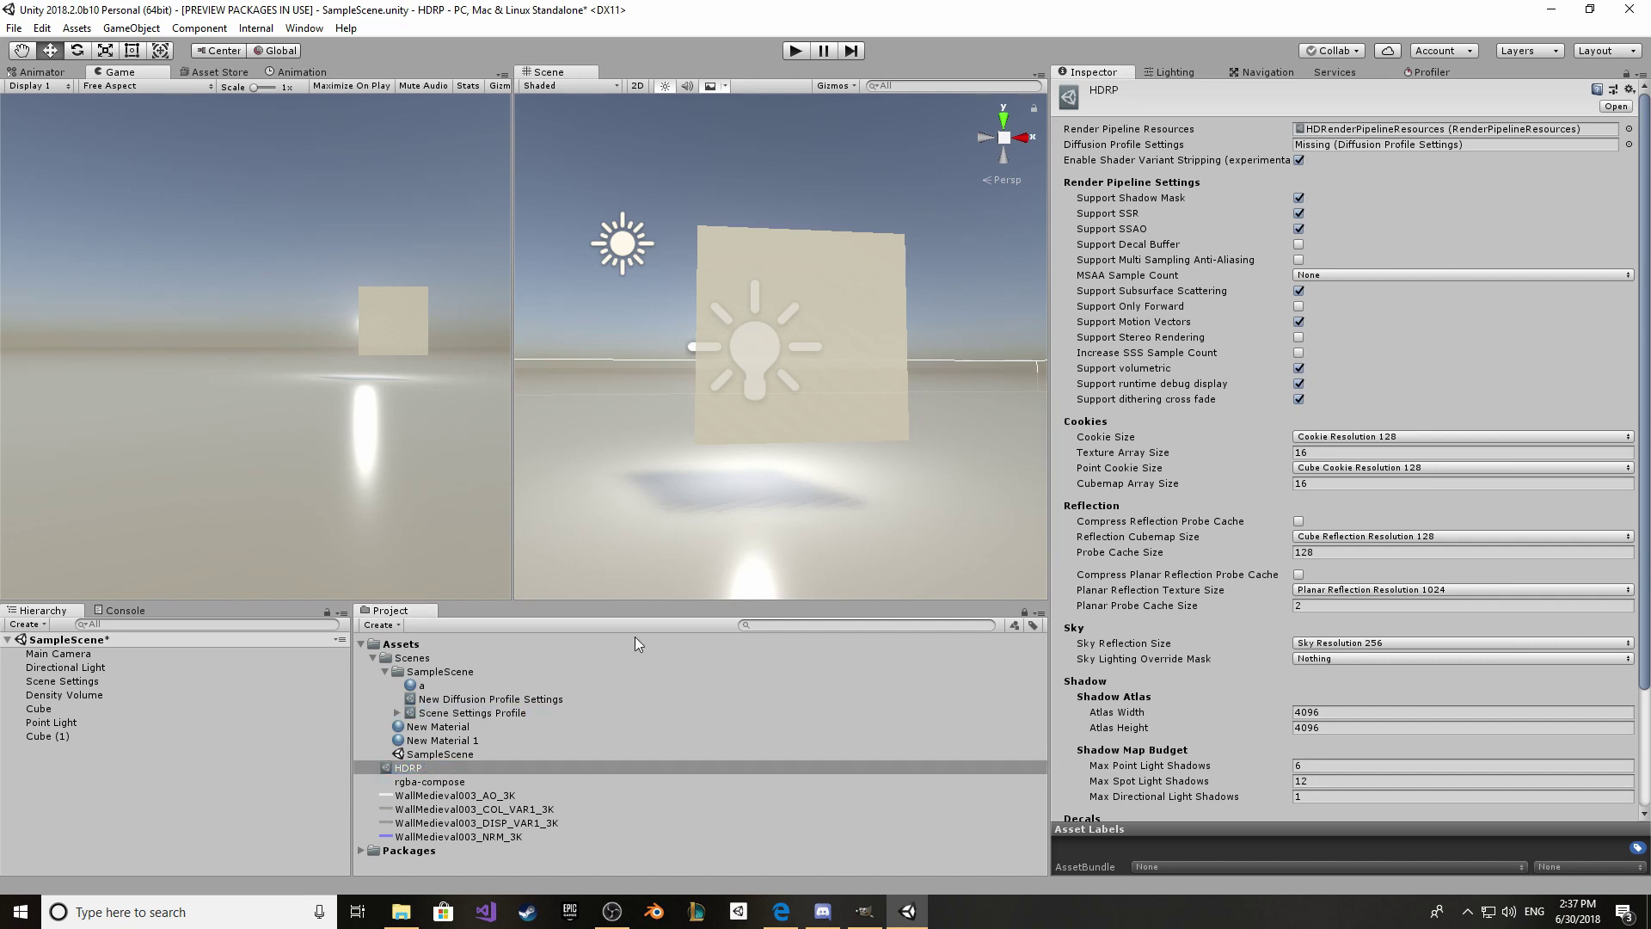
pyautogui.moveTo(516, 695); pyautogui.dragTo(1387, 147)
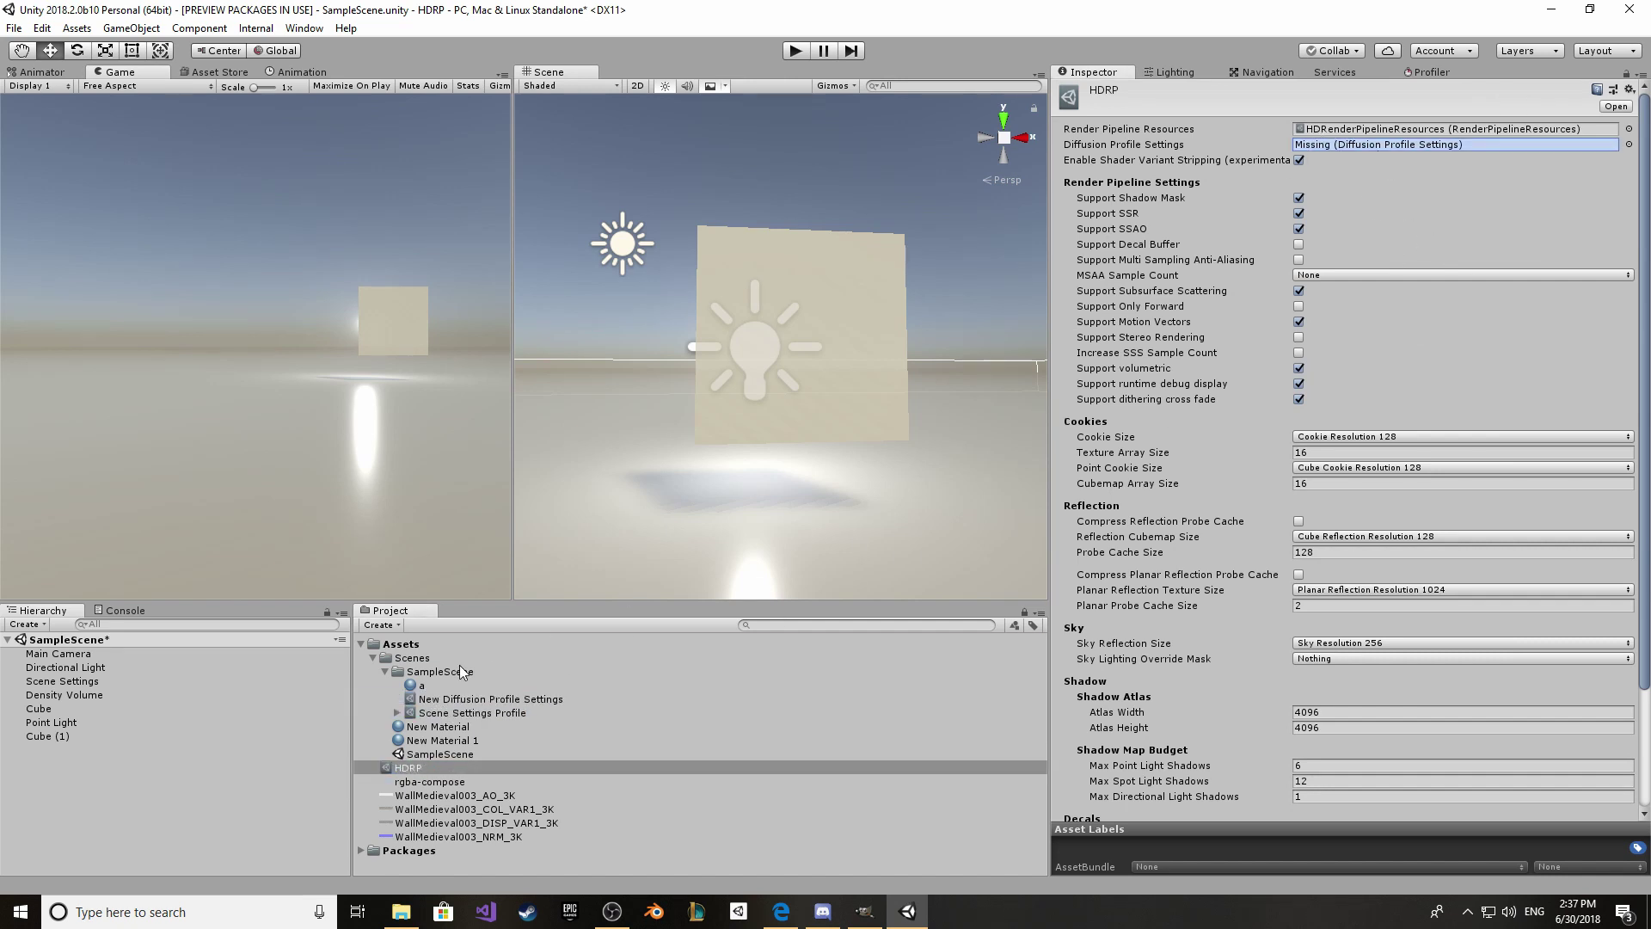
# Step: Review the new diffusion profile's transmission tint colour, then check the Scene Settings and HDRP assets
pyautogui.click(434, 699)
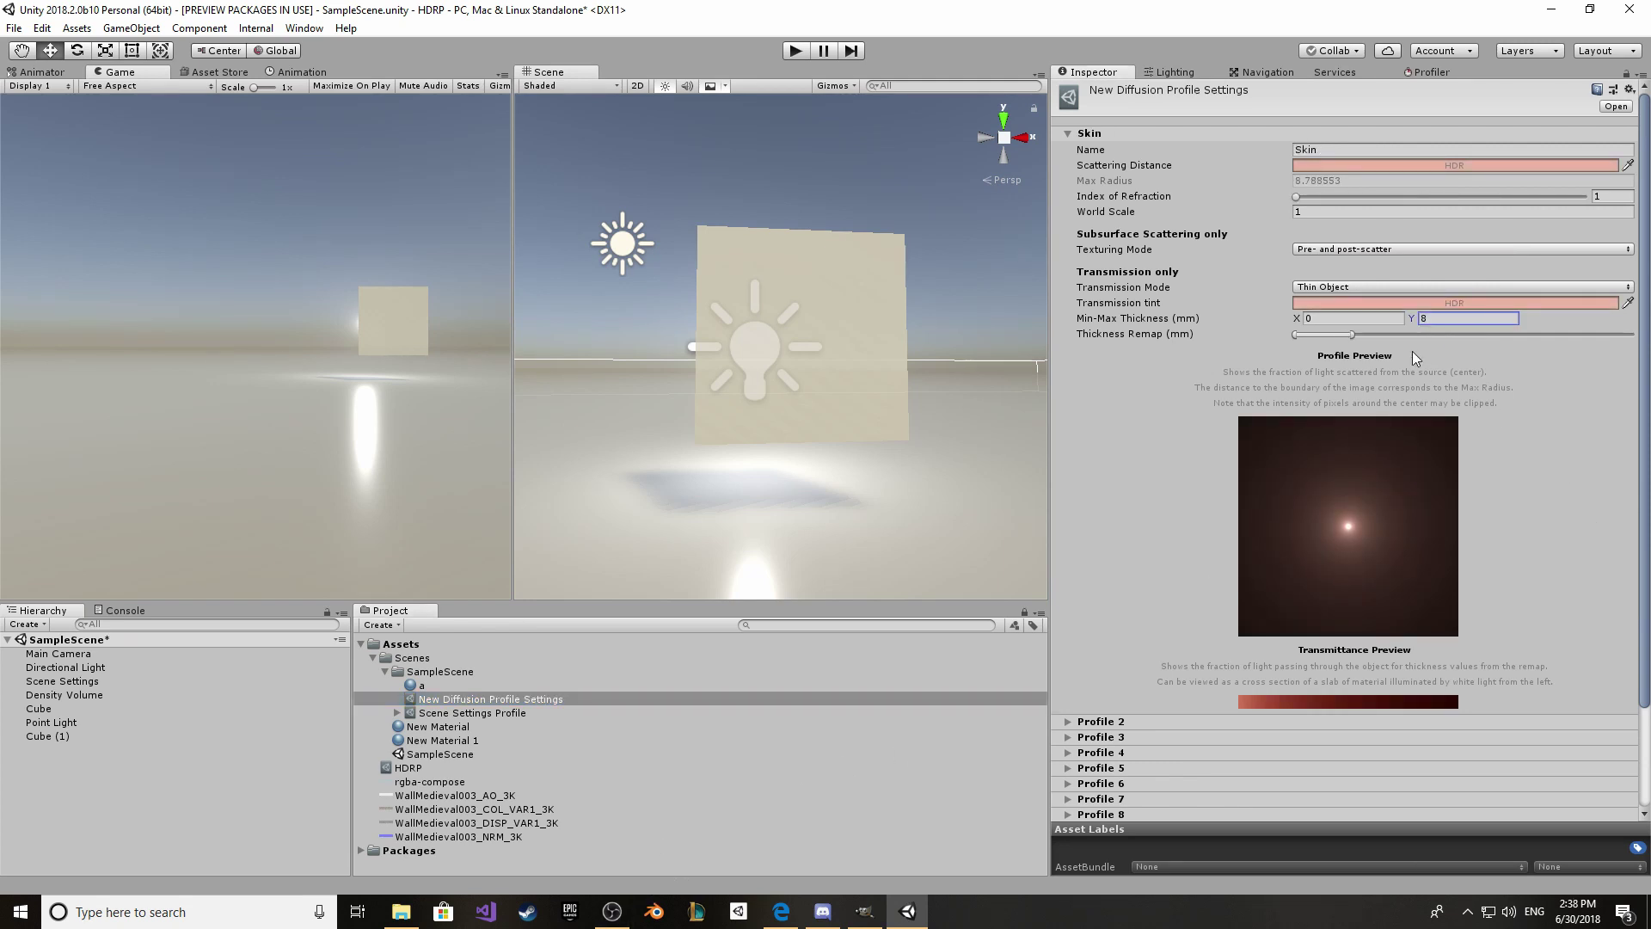
pyautogui.click(1337, 302)
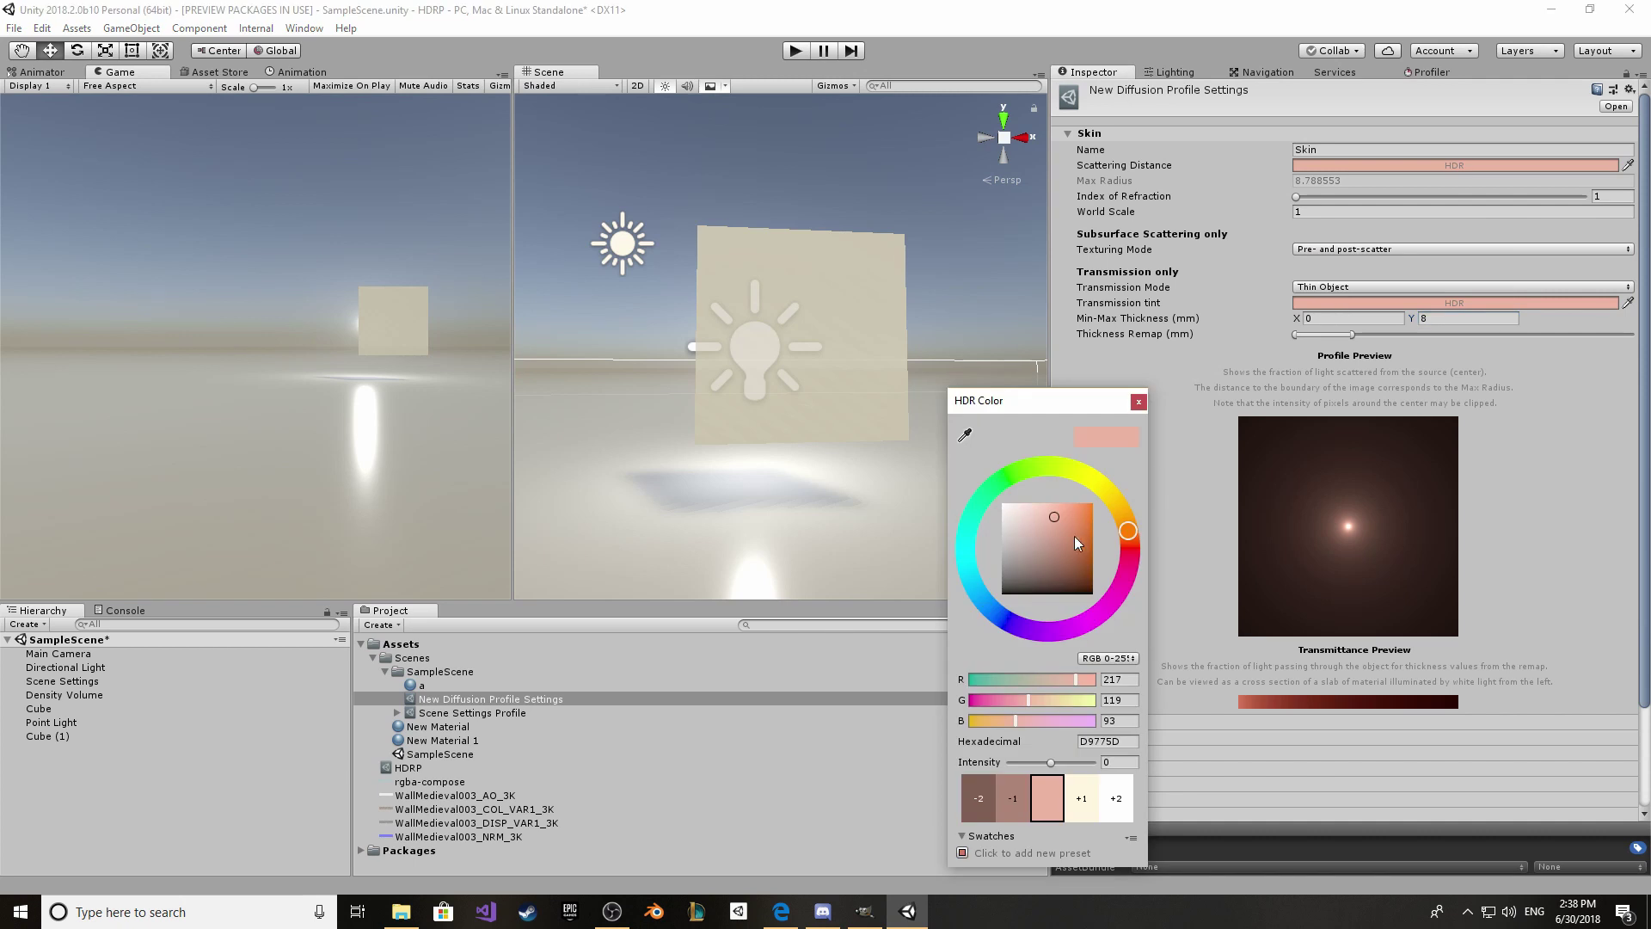
pyautogui.click(1115, 741)
pyautogui.click(1137, 402)
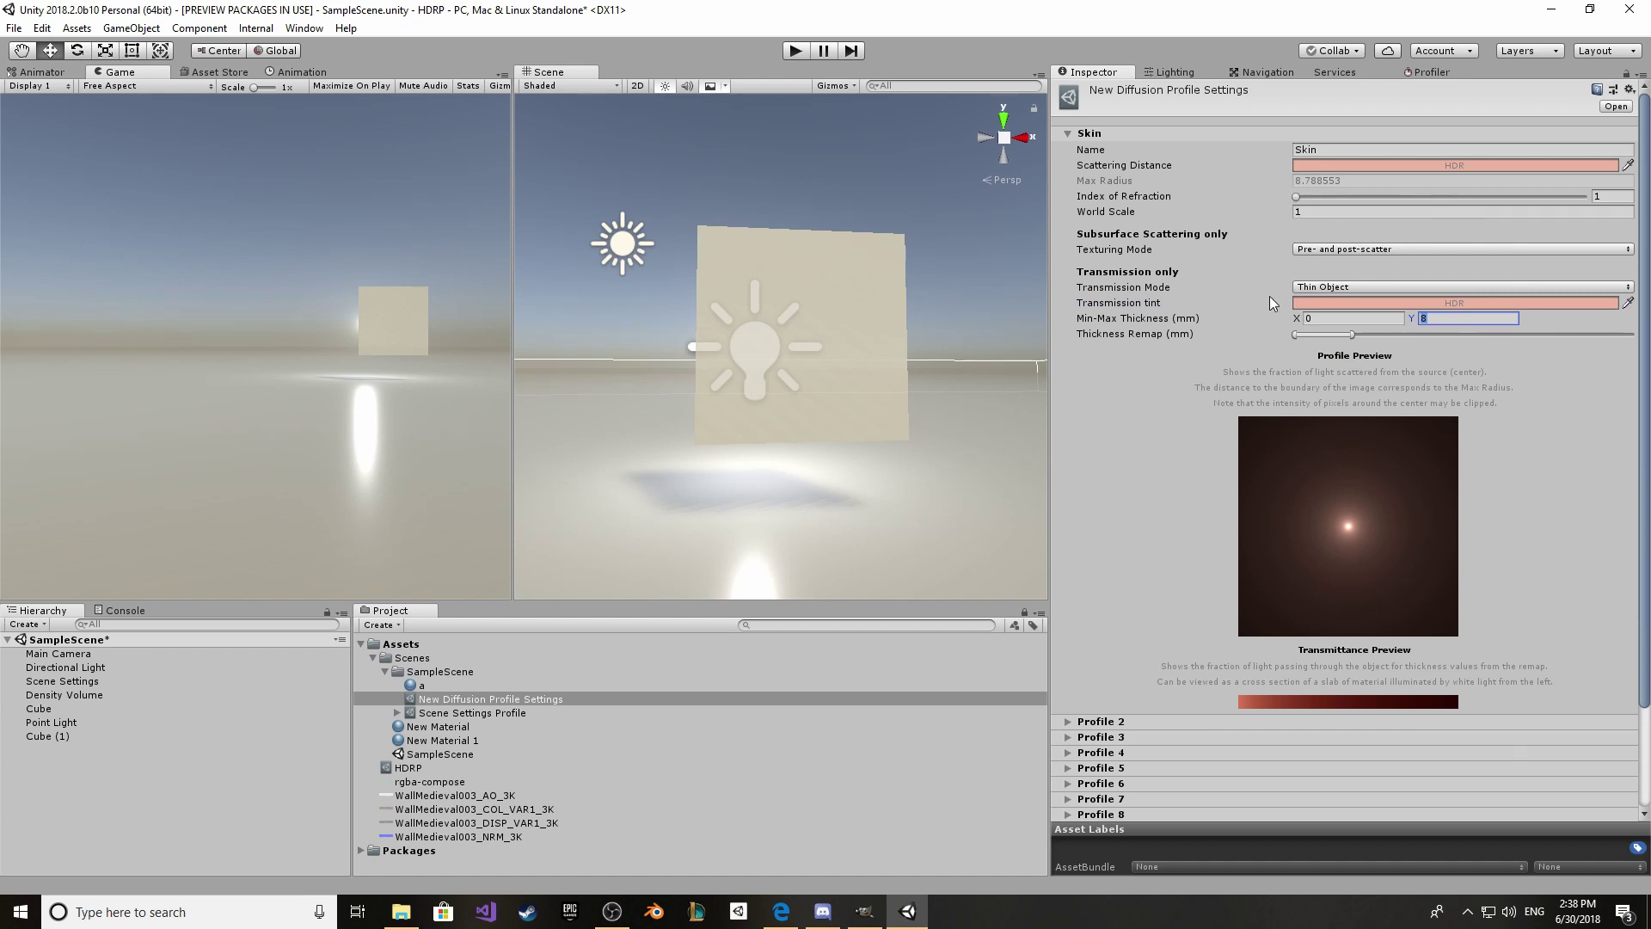
pyautogui.click(470, 714)
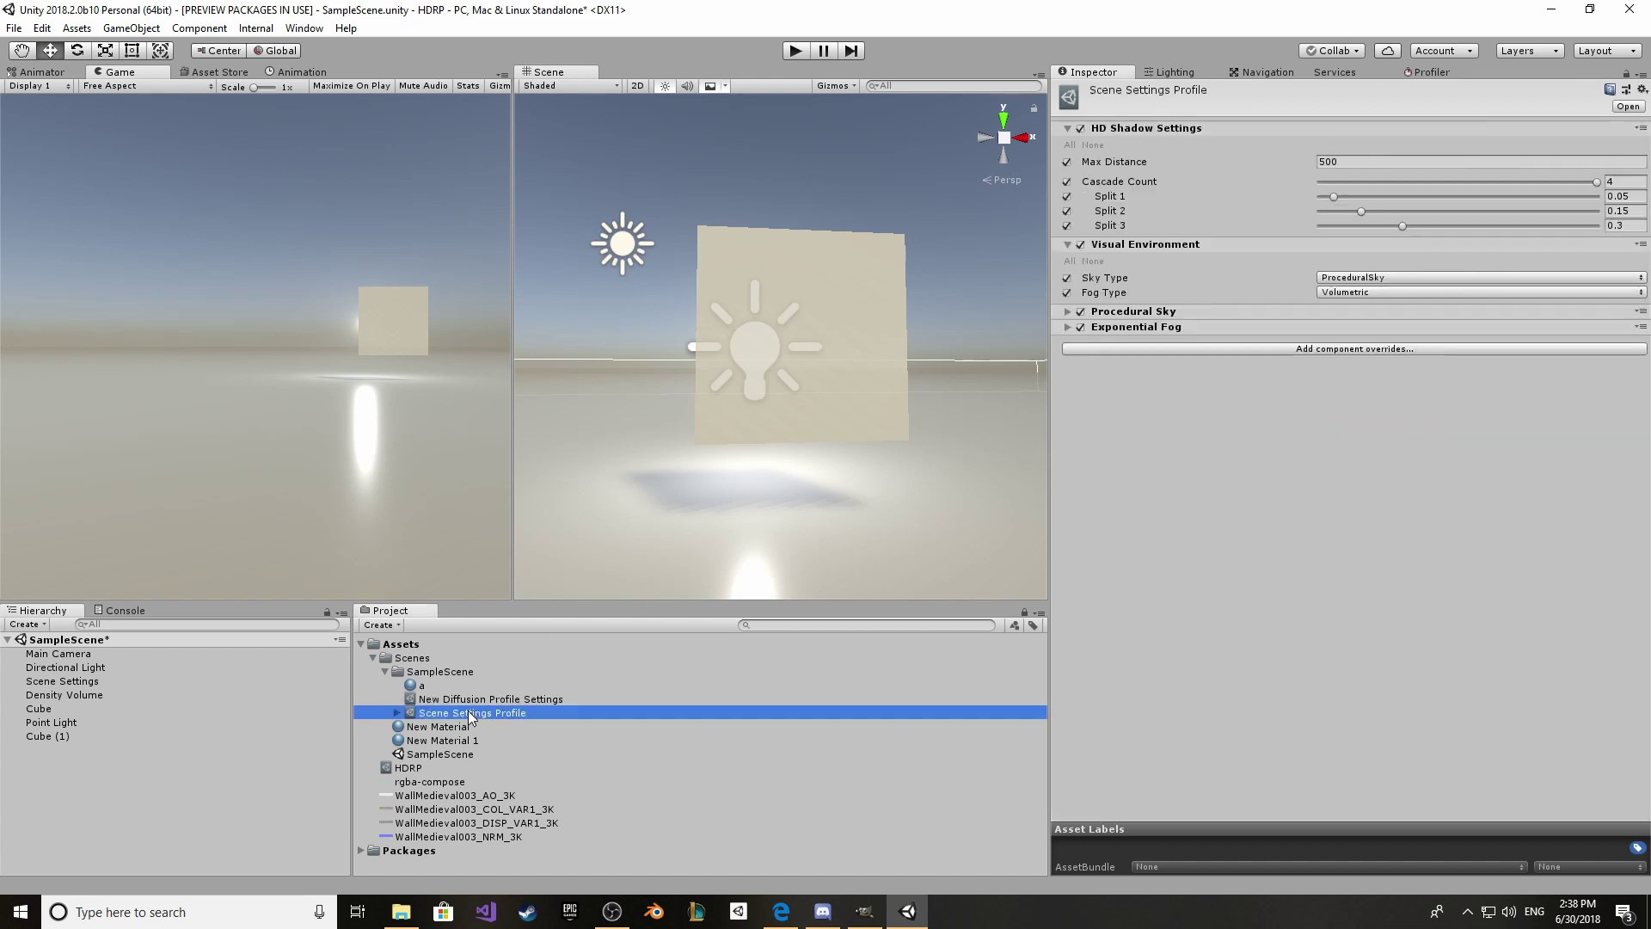
pyautogui.click(421, 769)
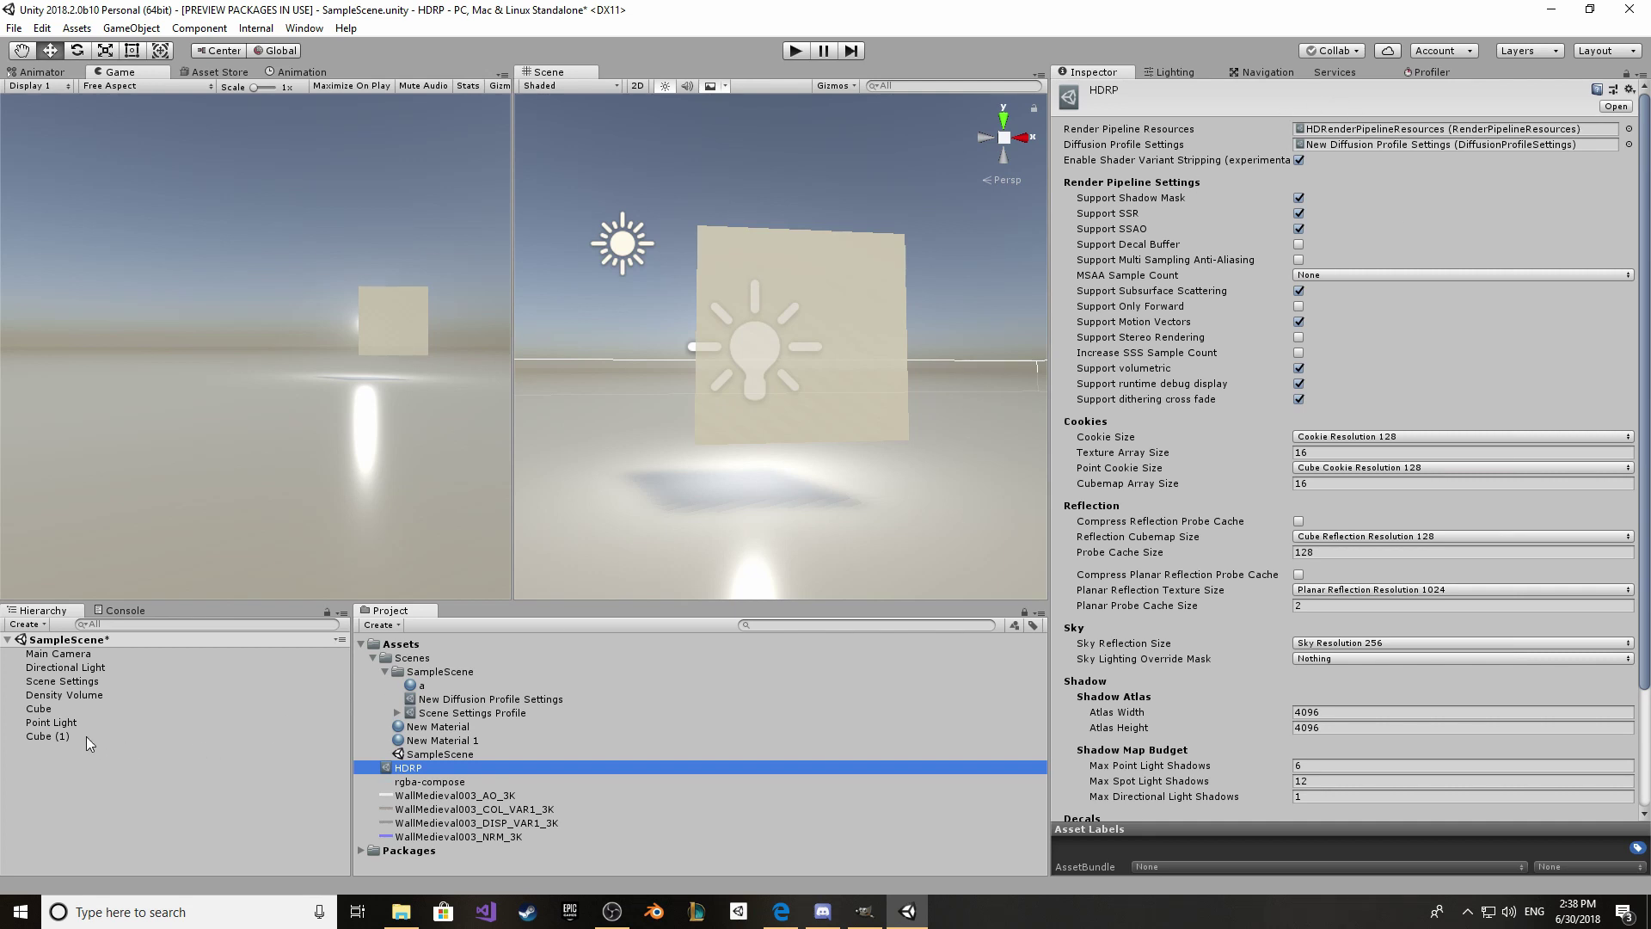
pyautogui.click(446, 696)
# Step: Apply material a to the wall cube Cube (1) with transmission enabled
pyautogui.click(424, 687)
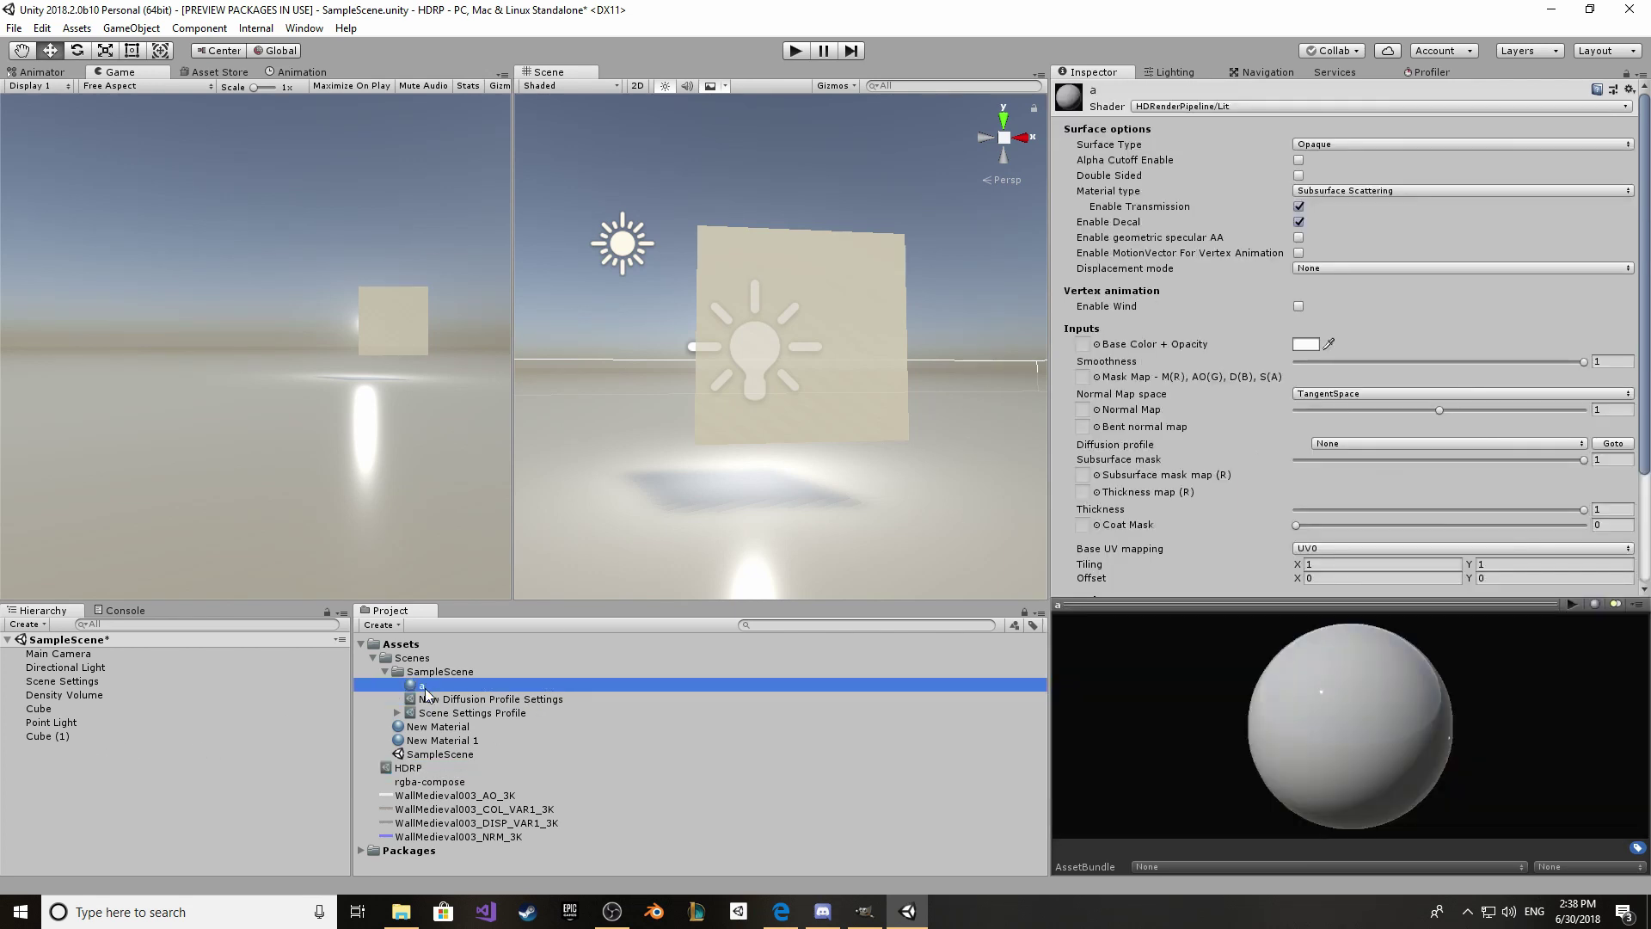
pyautogui.moveTo(422, 693); pyautogui.dragTo(853, 318)
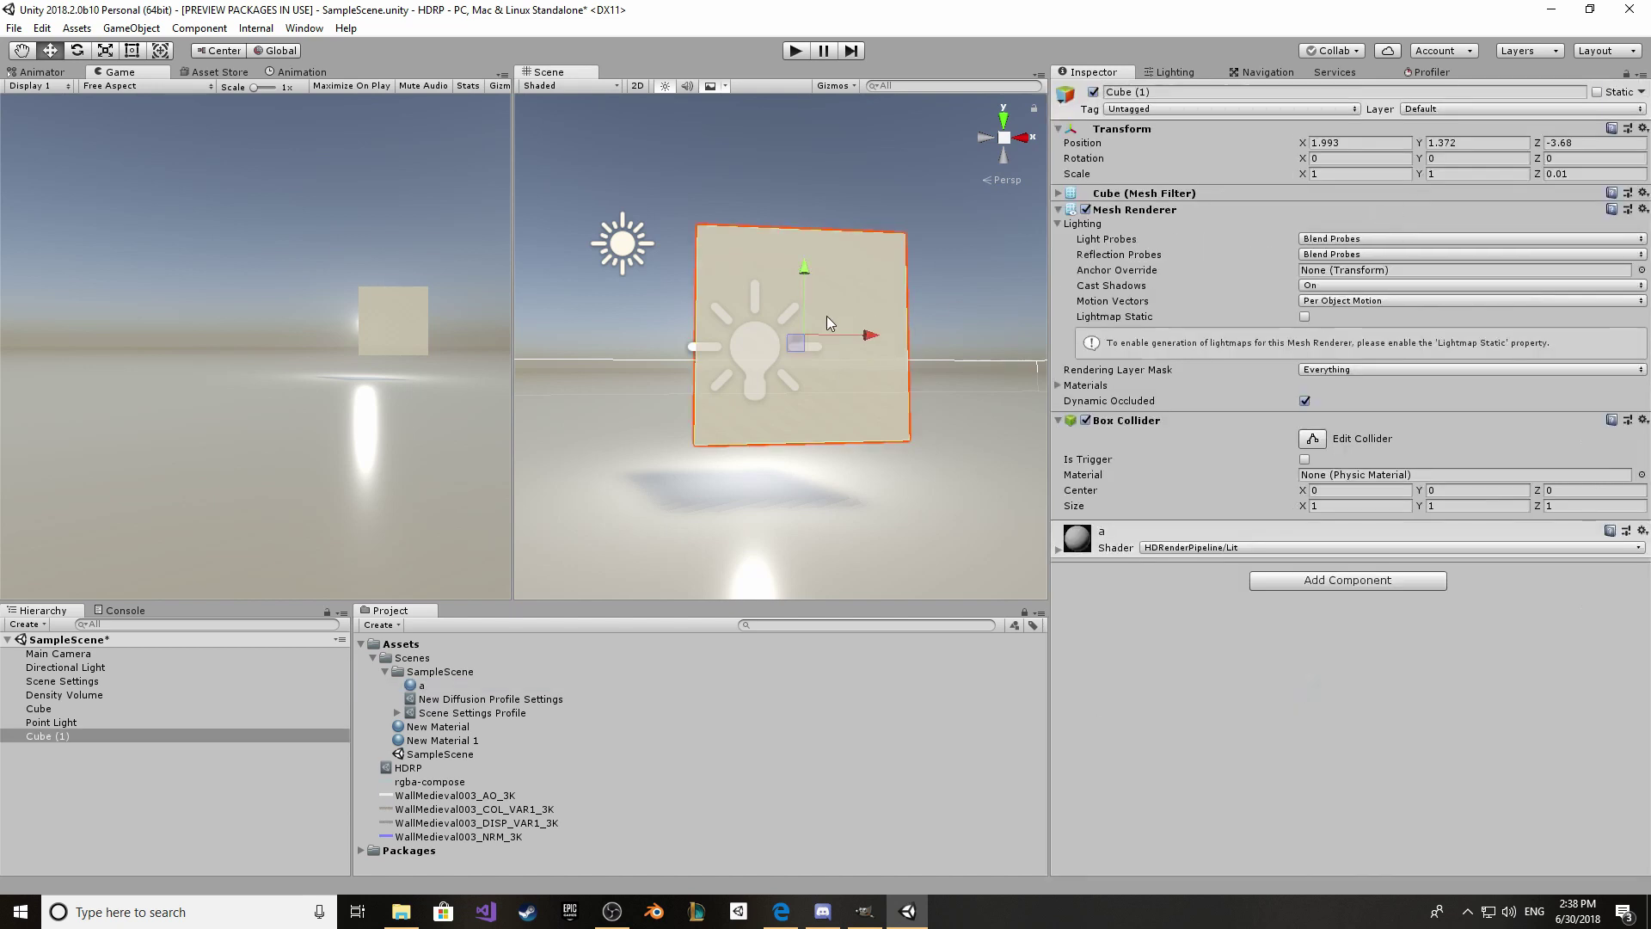
pyautogui.click(421, 686)
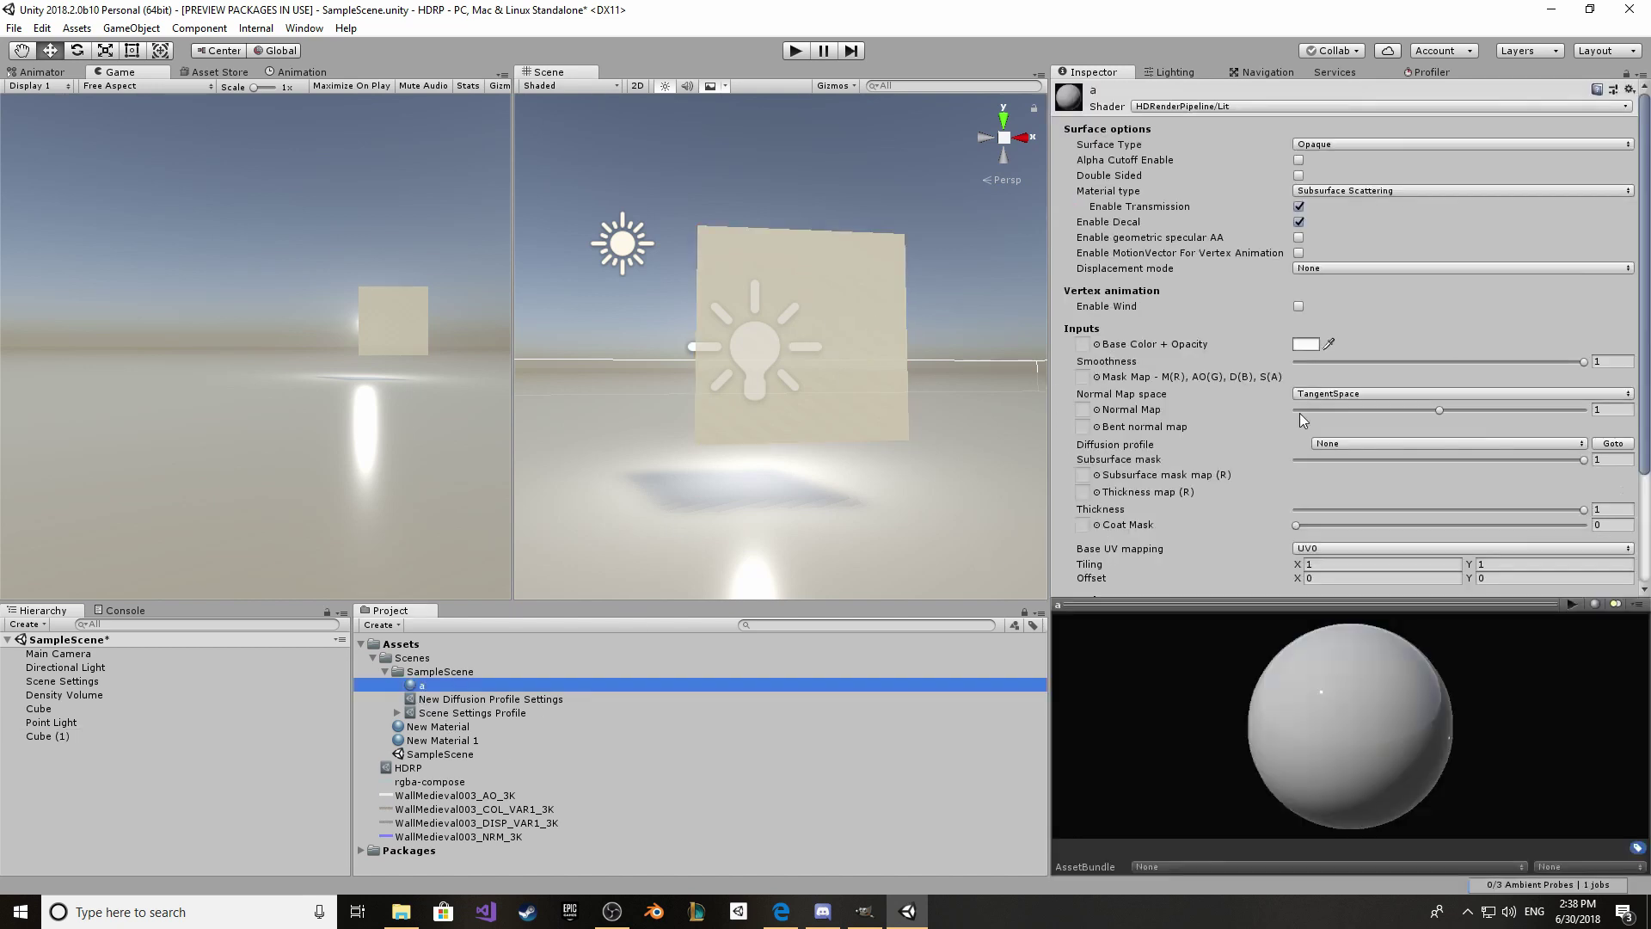
pyautogui.click(1299, 207)
pyautogui.click(1299, 207)
pyautogui.click(1299, 206)
pyautogui.click(1299, 207)
# Step: Enable decals on material a and review its base colour and surface type
pyautogui.click(1298, 221)
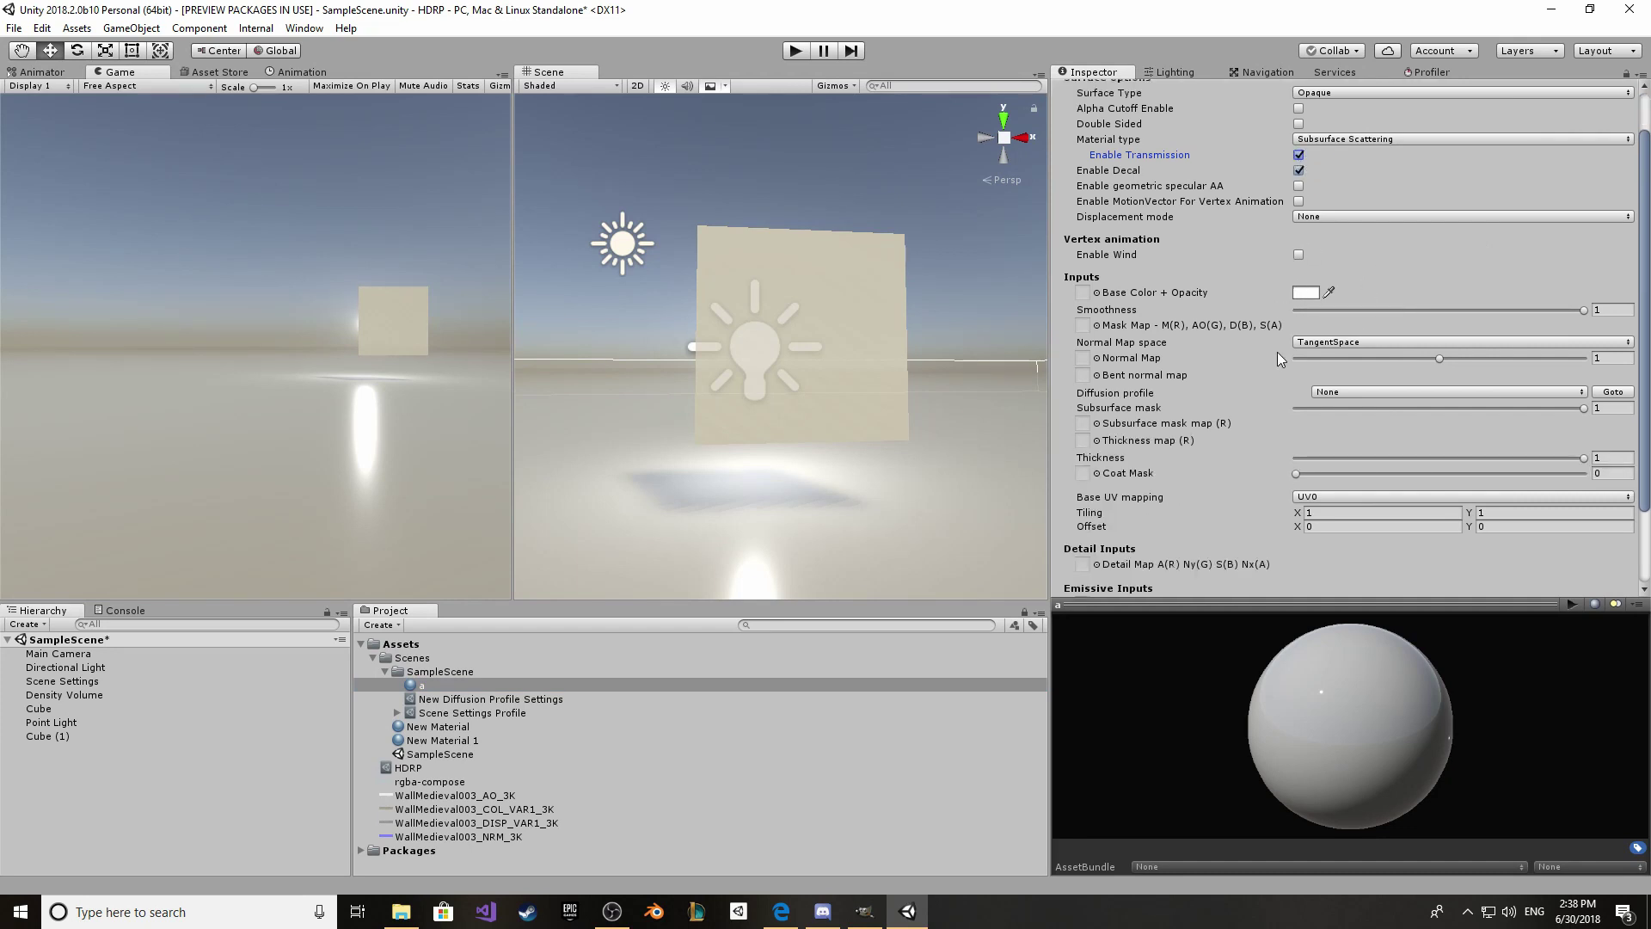
pyautogui.click(1306, 293)
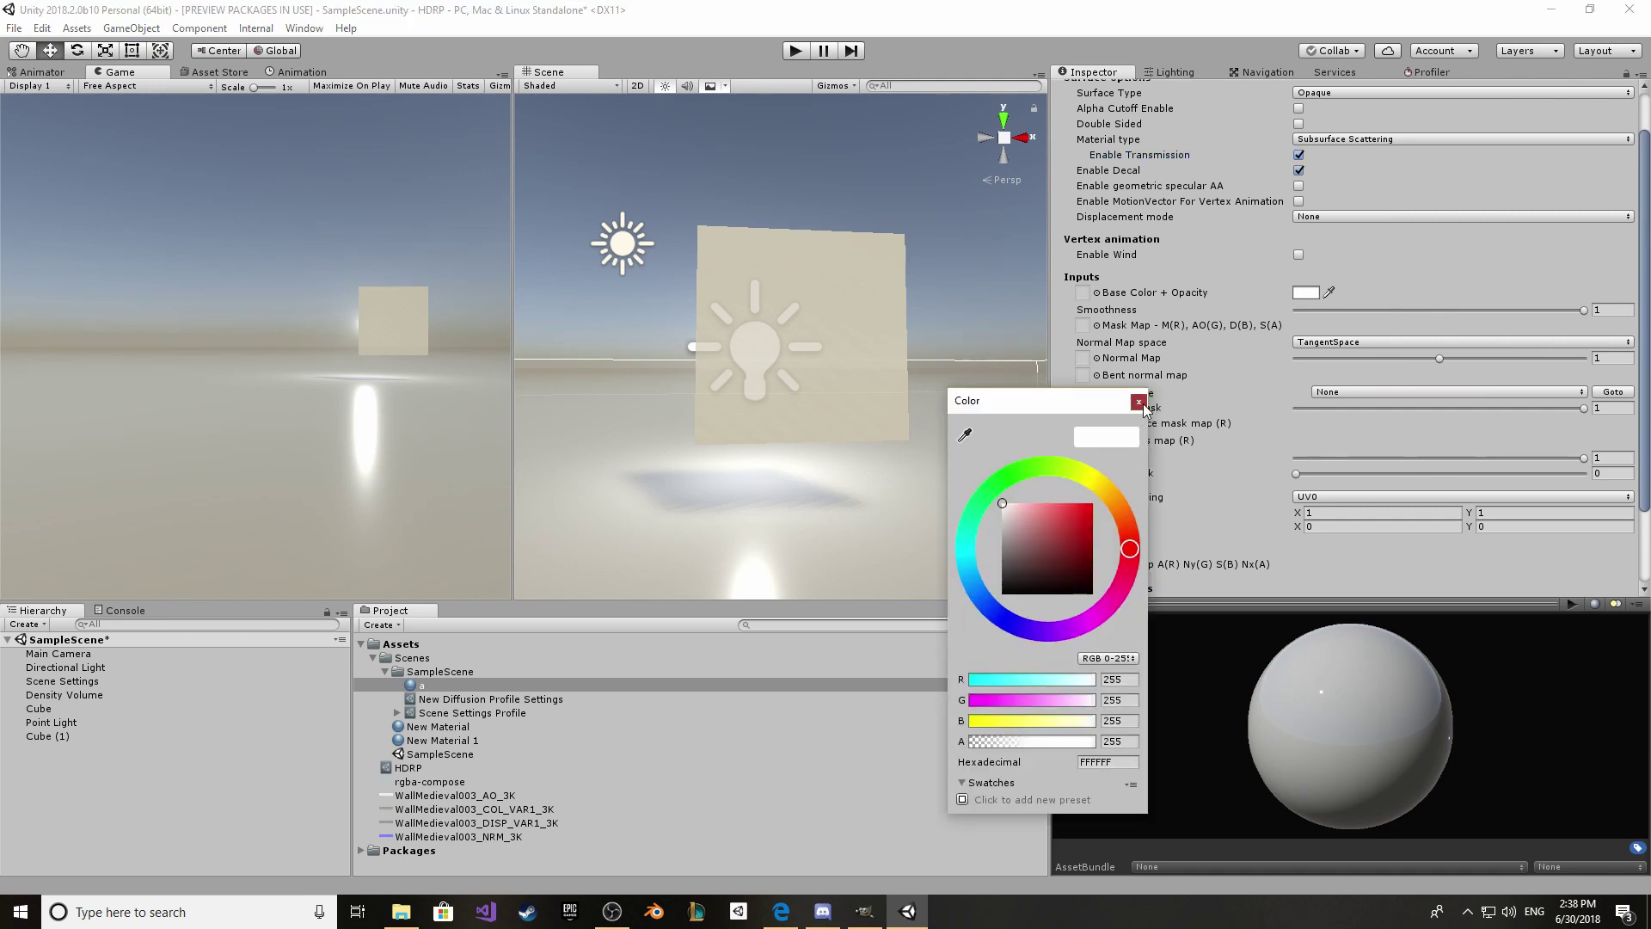
pyautogui.click(1139, 402)
pyautogui.scroll(3, 1325, 284)
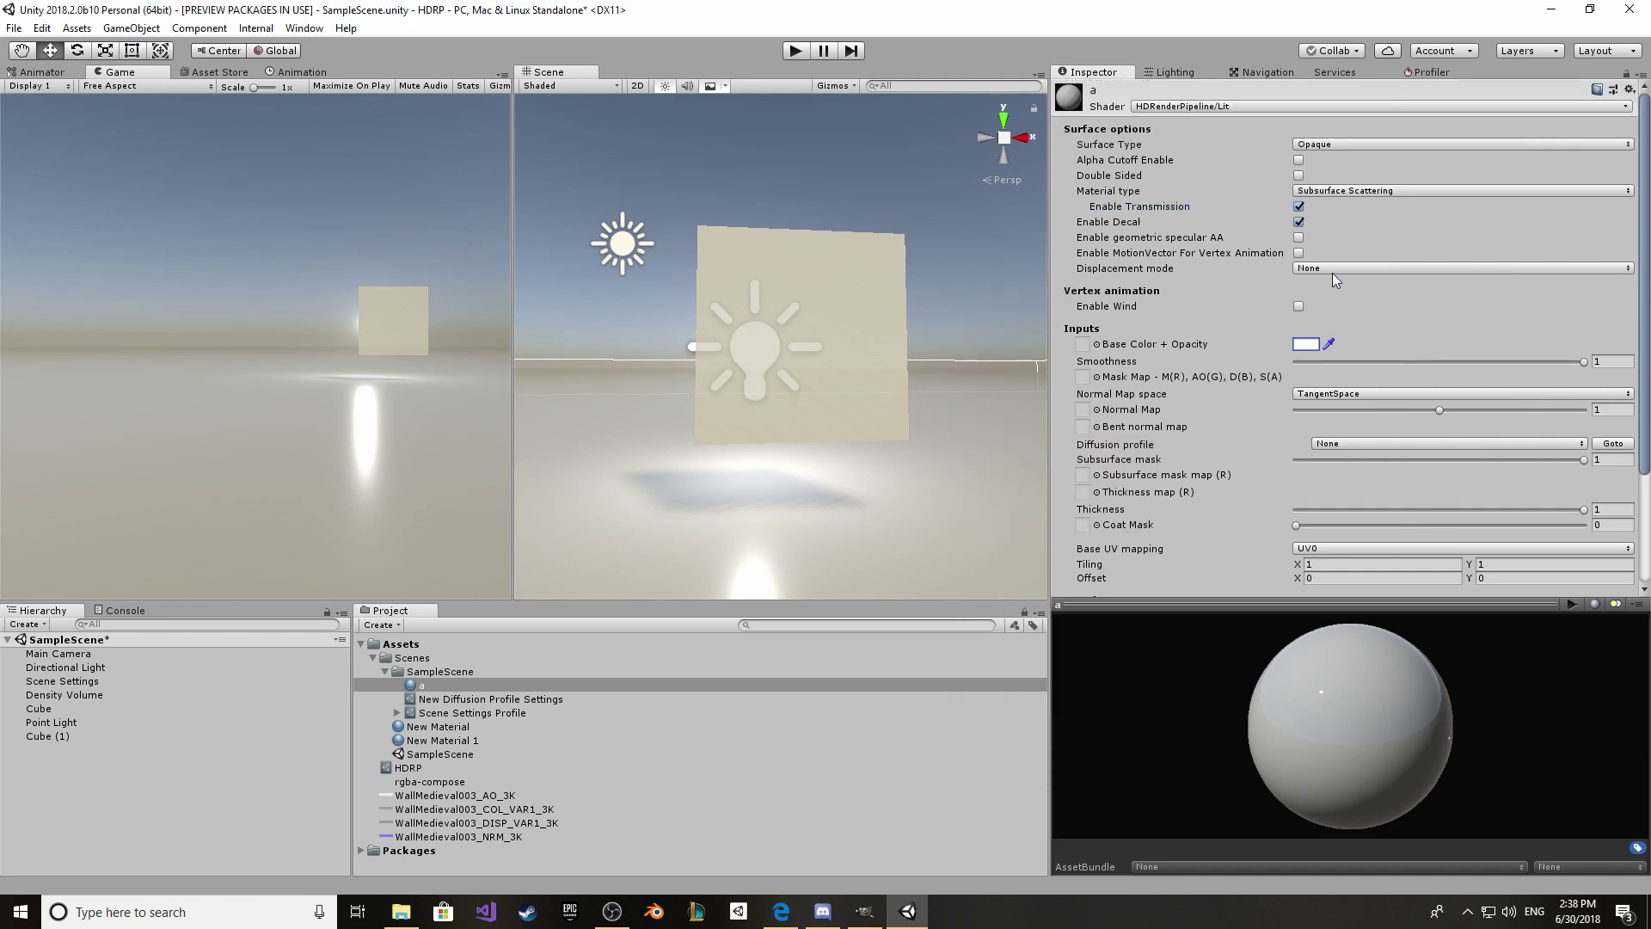
pyautogui.click(1341, 147)
pyautogui.click(1240, 250)
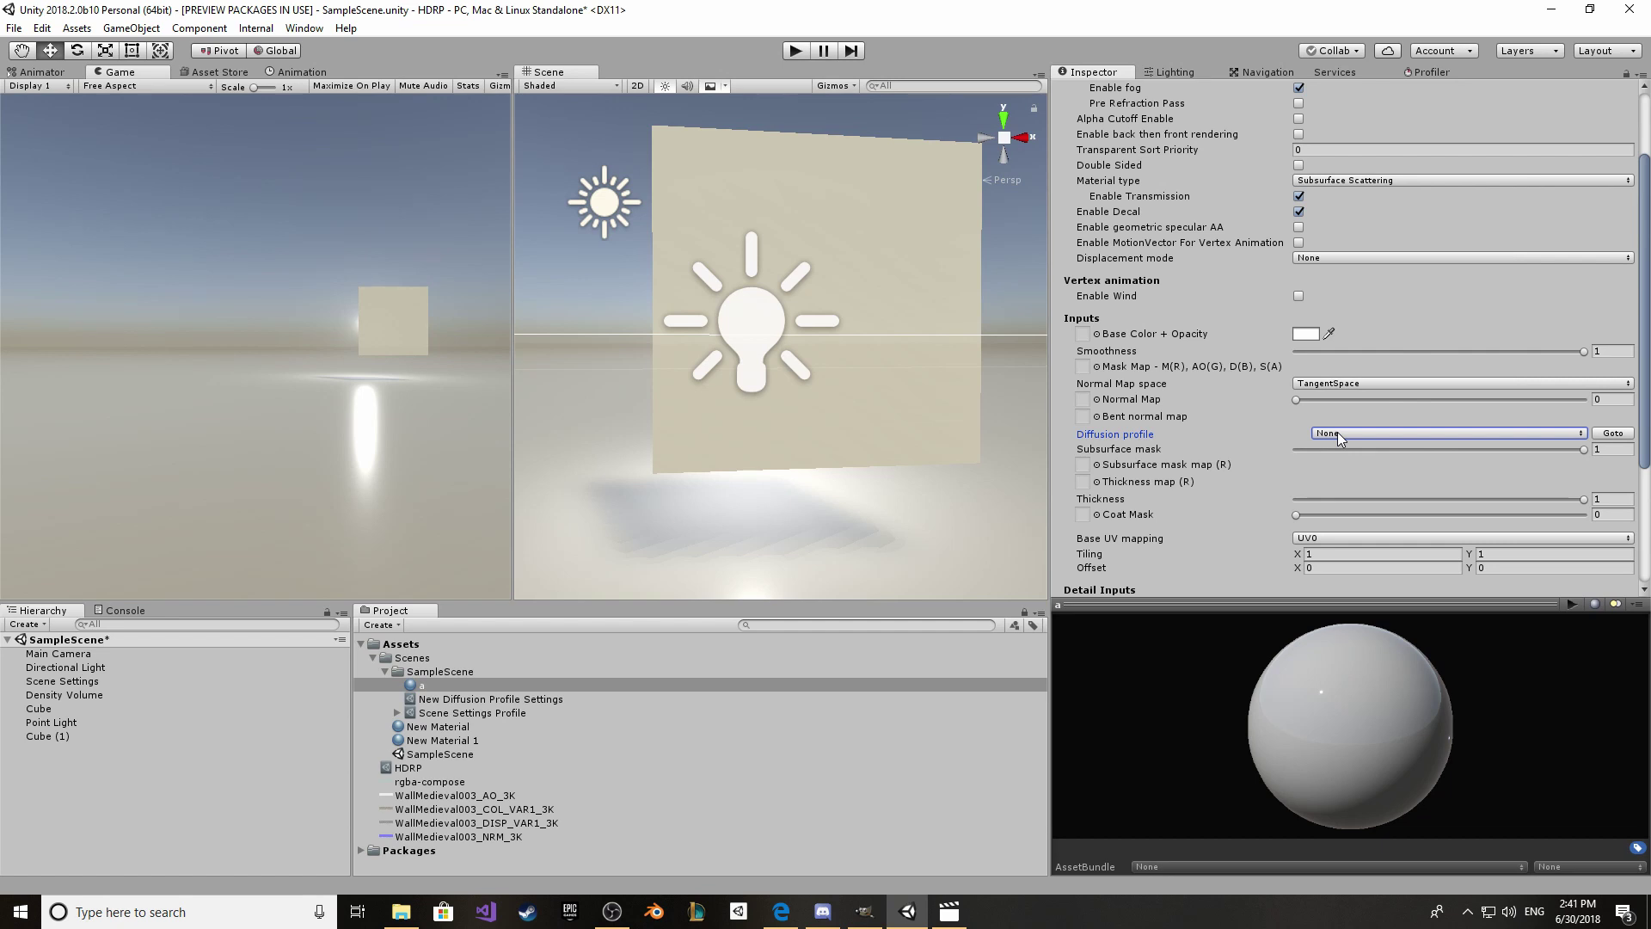
# Step: Give material a the Skin diffusion profile, keeping the subsurface mask at 1
pyautogui.click(1338, 433)
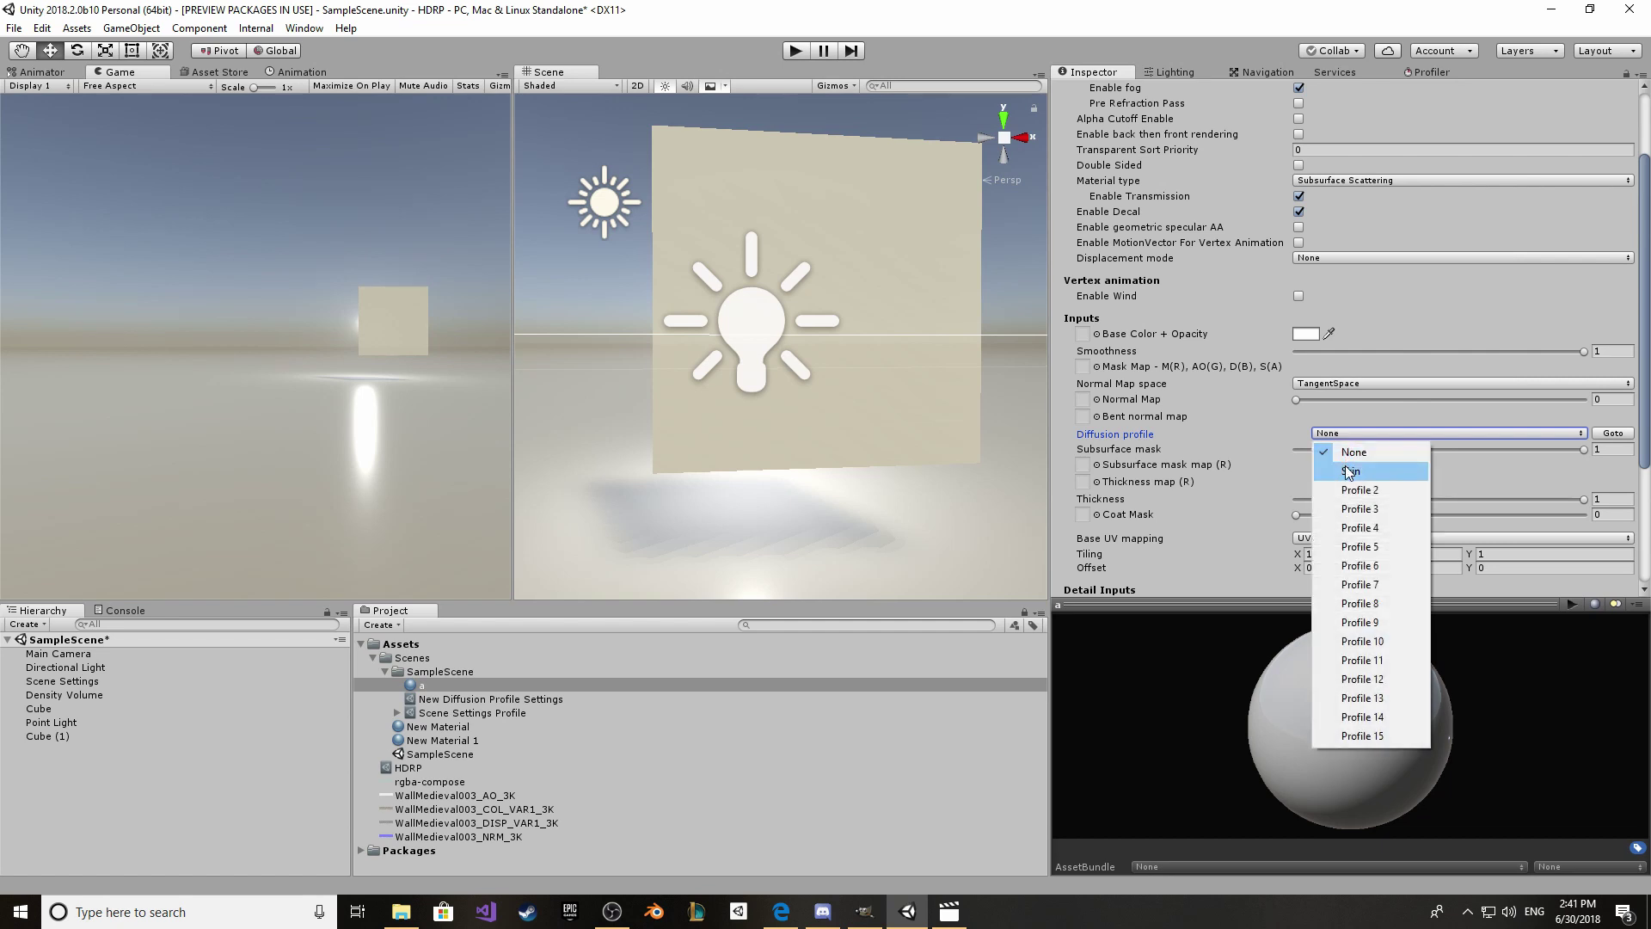
pyautogui.click(1348, 471)
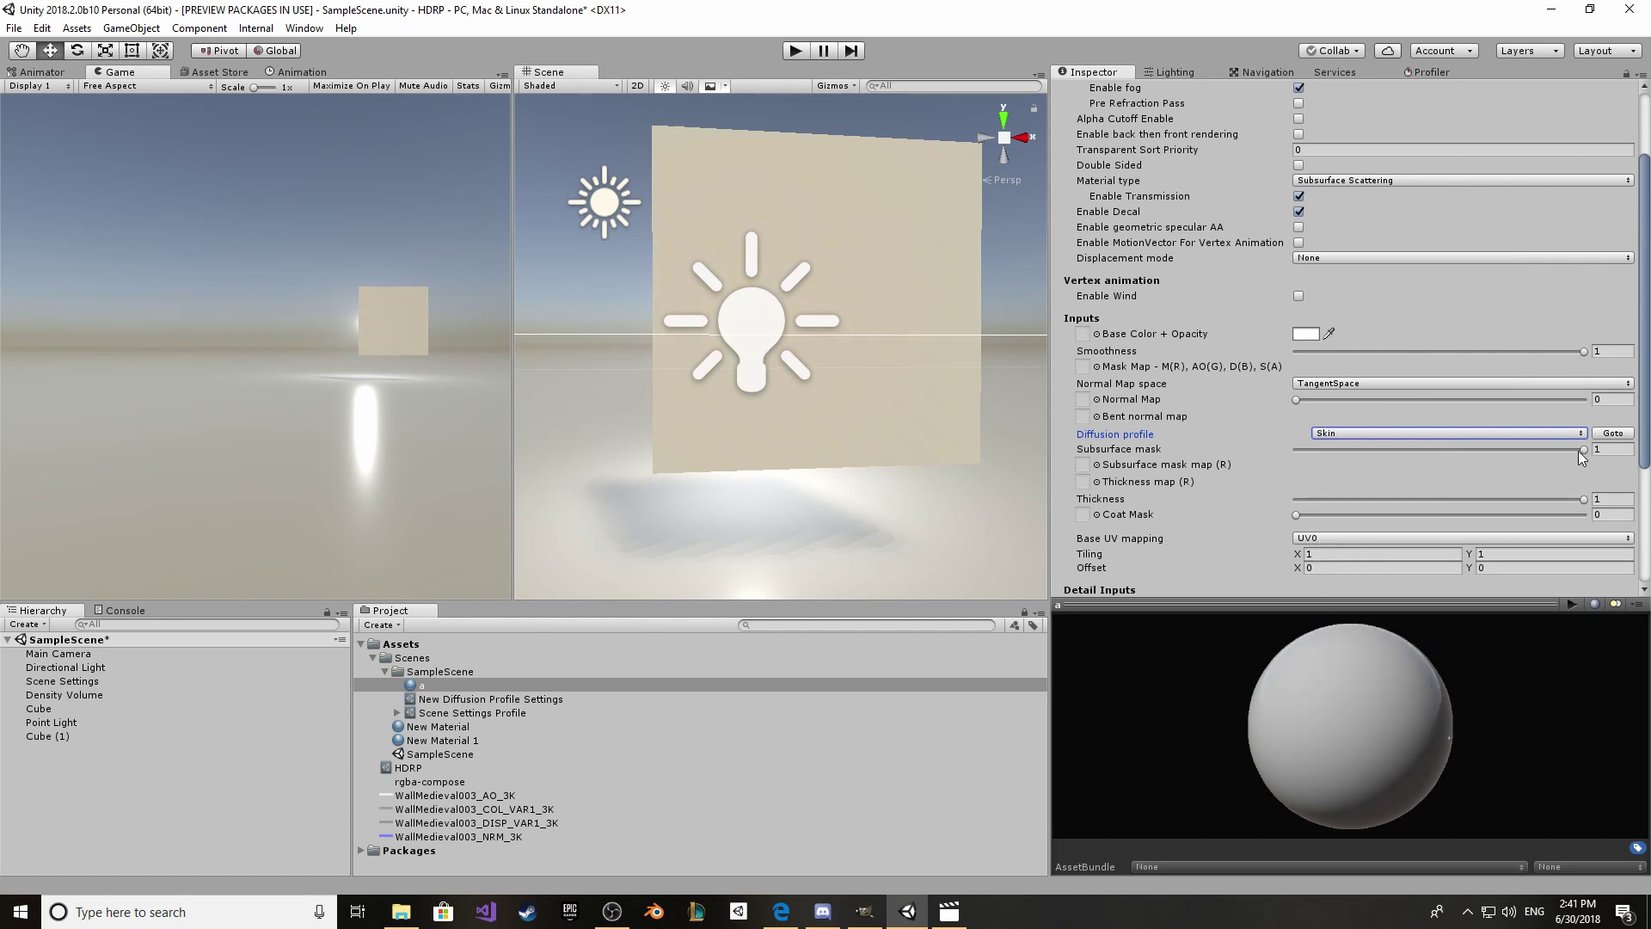
pyautogui.moveTo(1579, 451)
pyautogui.mouseDown()
pyautogui.moveTo(1478, 447)
pyautogui.moveTo(1582, 478)
pyautogui.moveTo(1581, 497)
pyautogui.moveTo(1338, 498)
pyautogui.mouseUp()
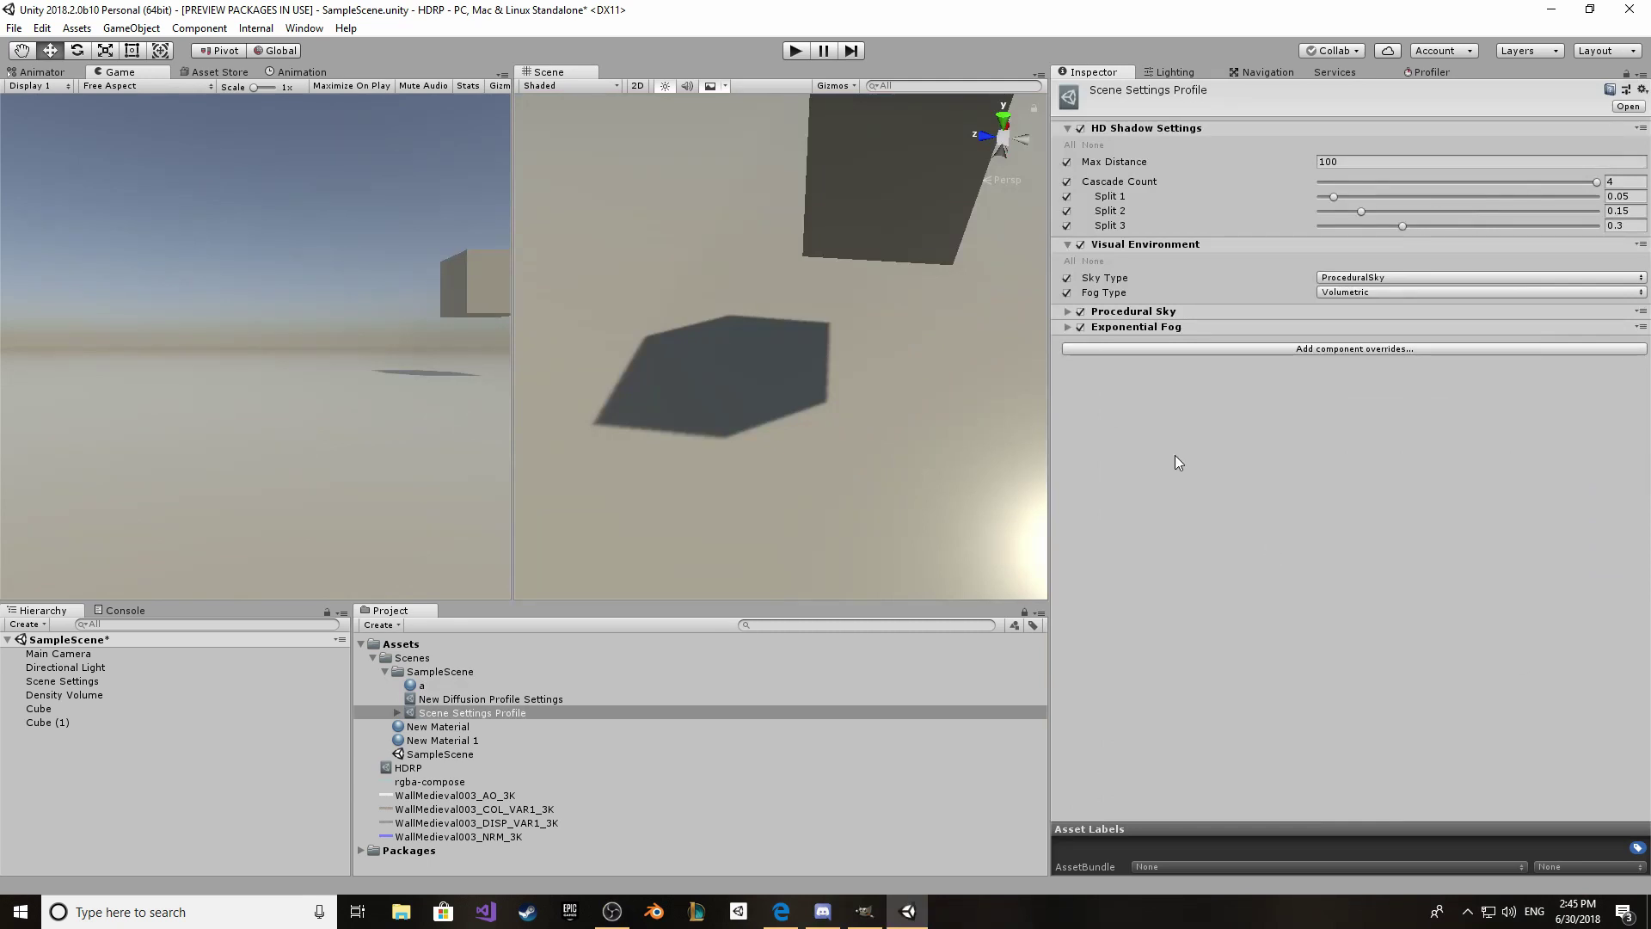
pyautogui.moveTo(1037, 396); pyautogui.dragTo(969, 295, button='right')
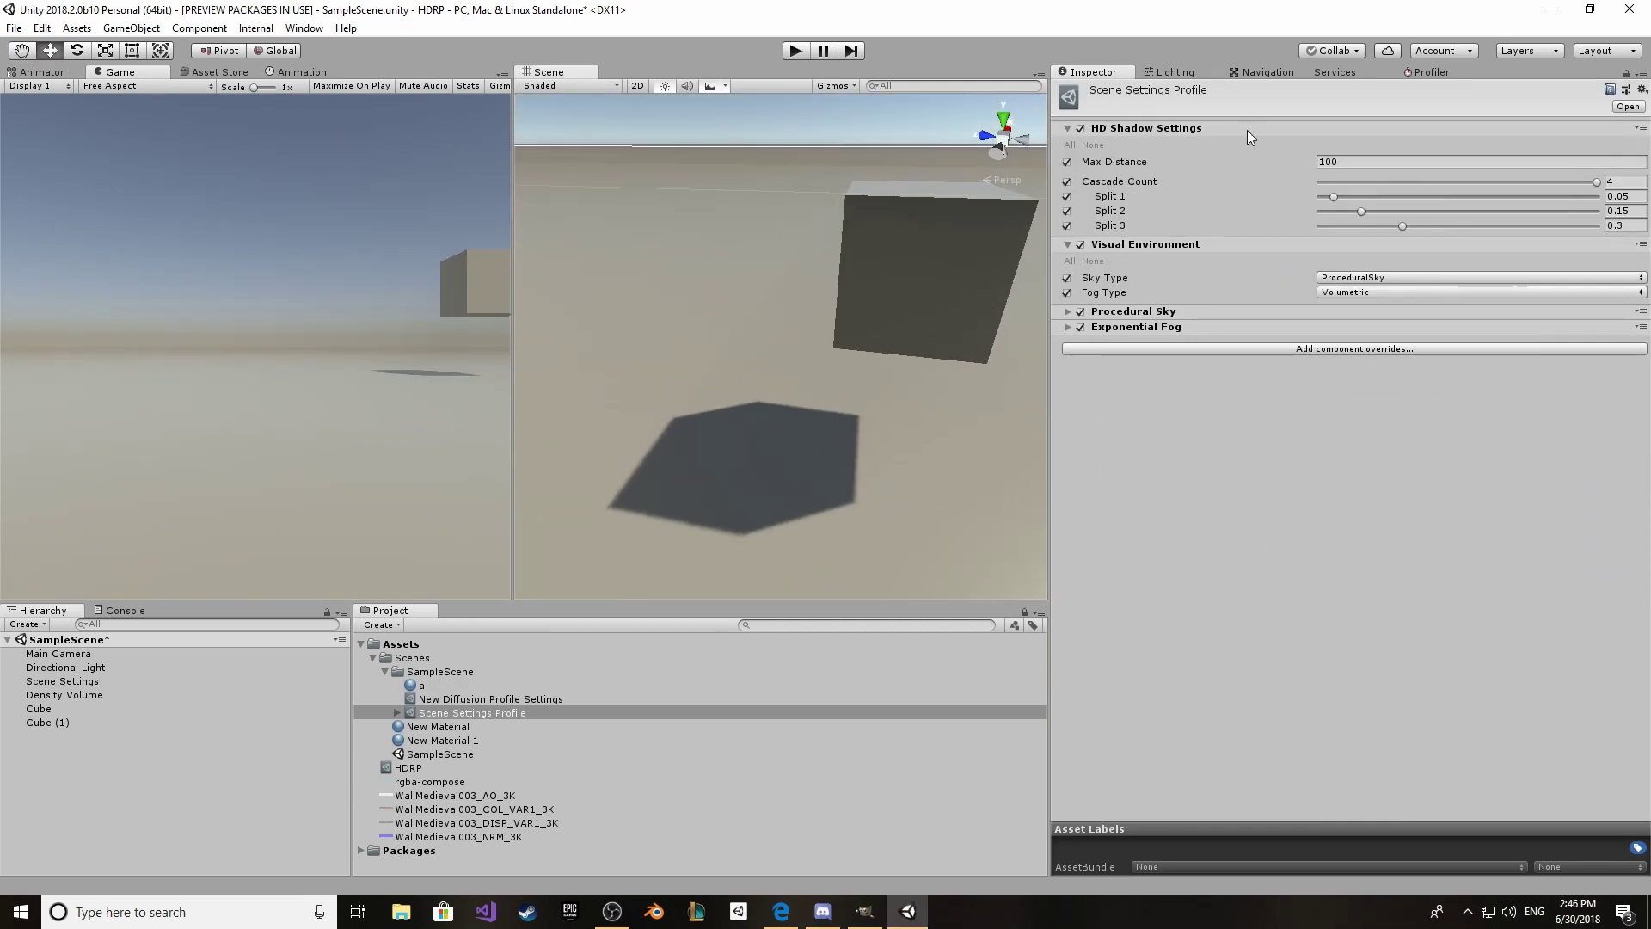
pyautogui.click(1379, 163)
pyautogui.write('1000')
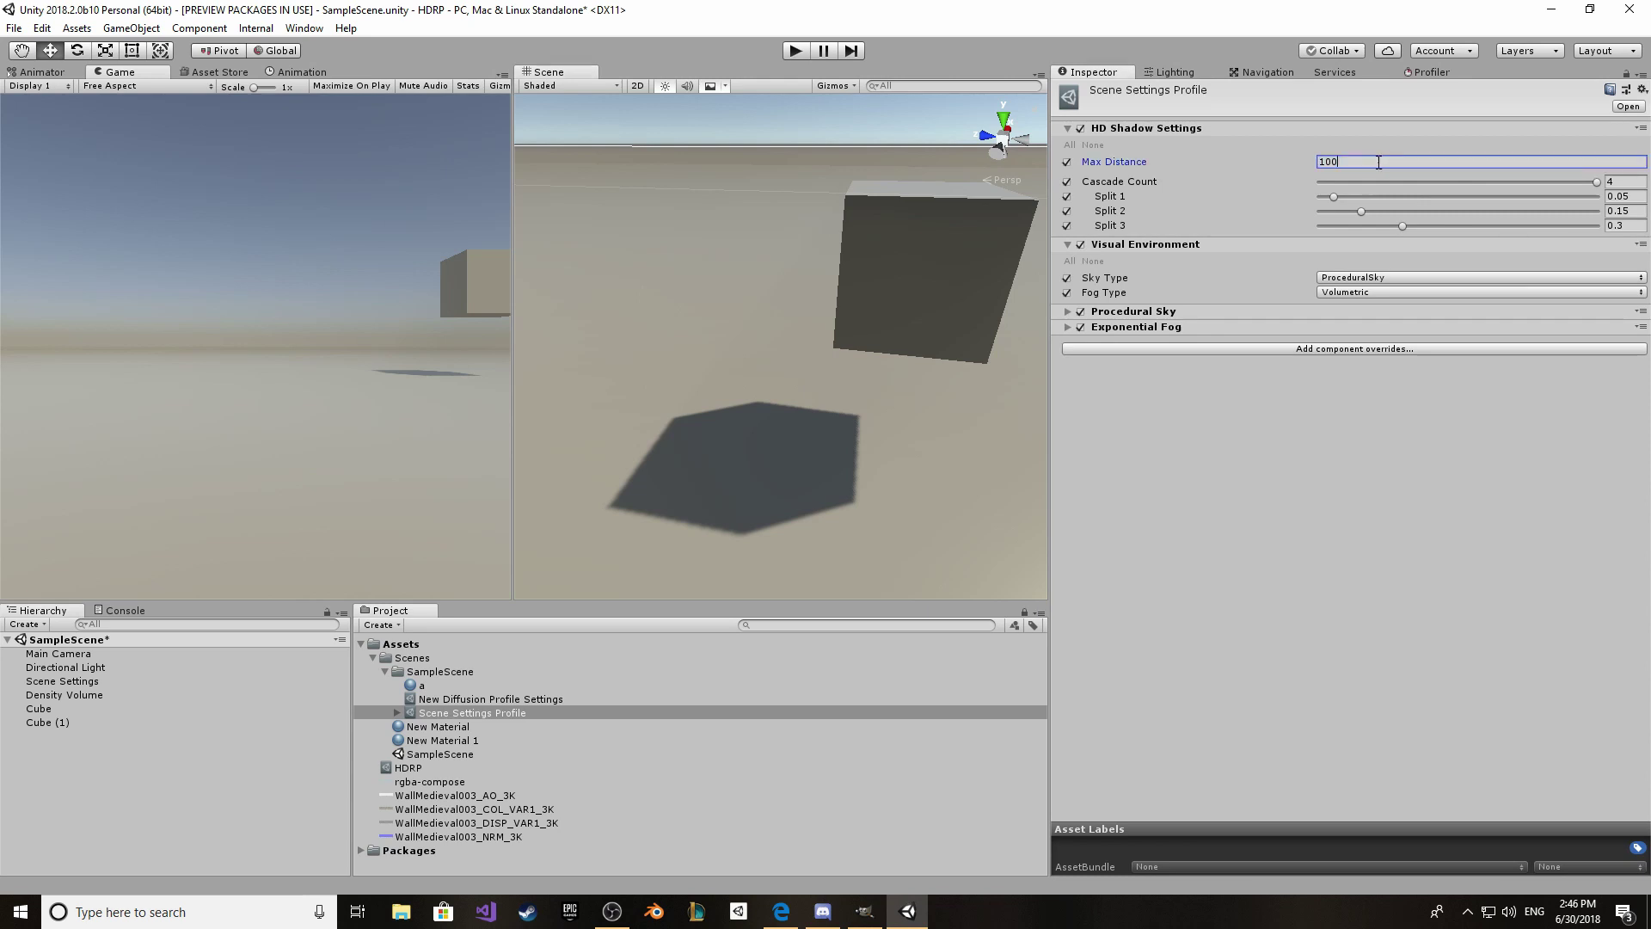
pyautogui.moveTo(832, 411); pyautogui.dragTo(847, 370, button='middle')
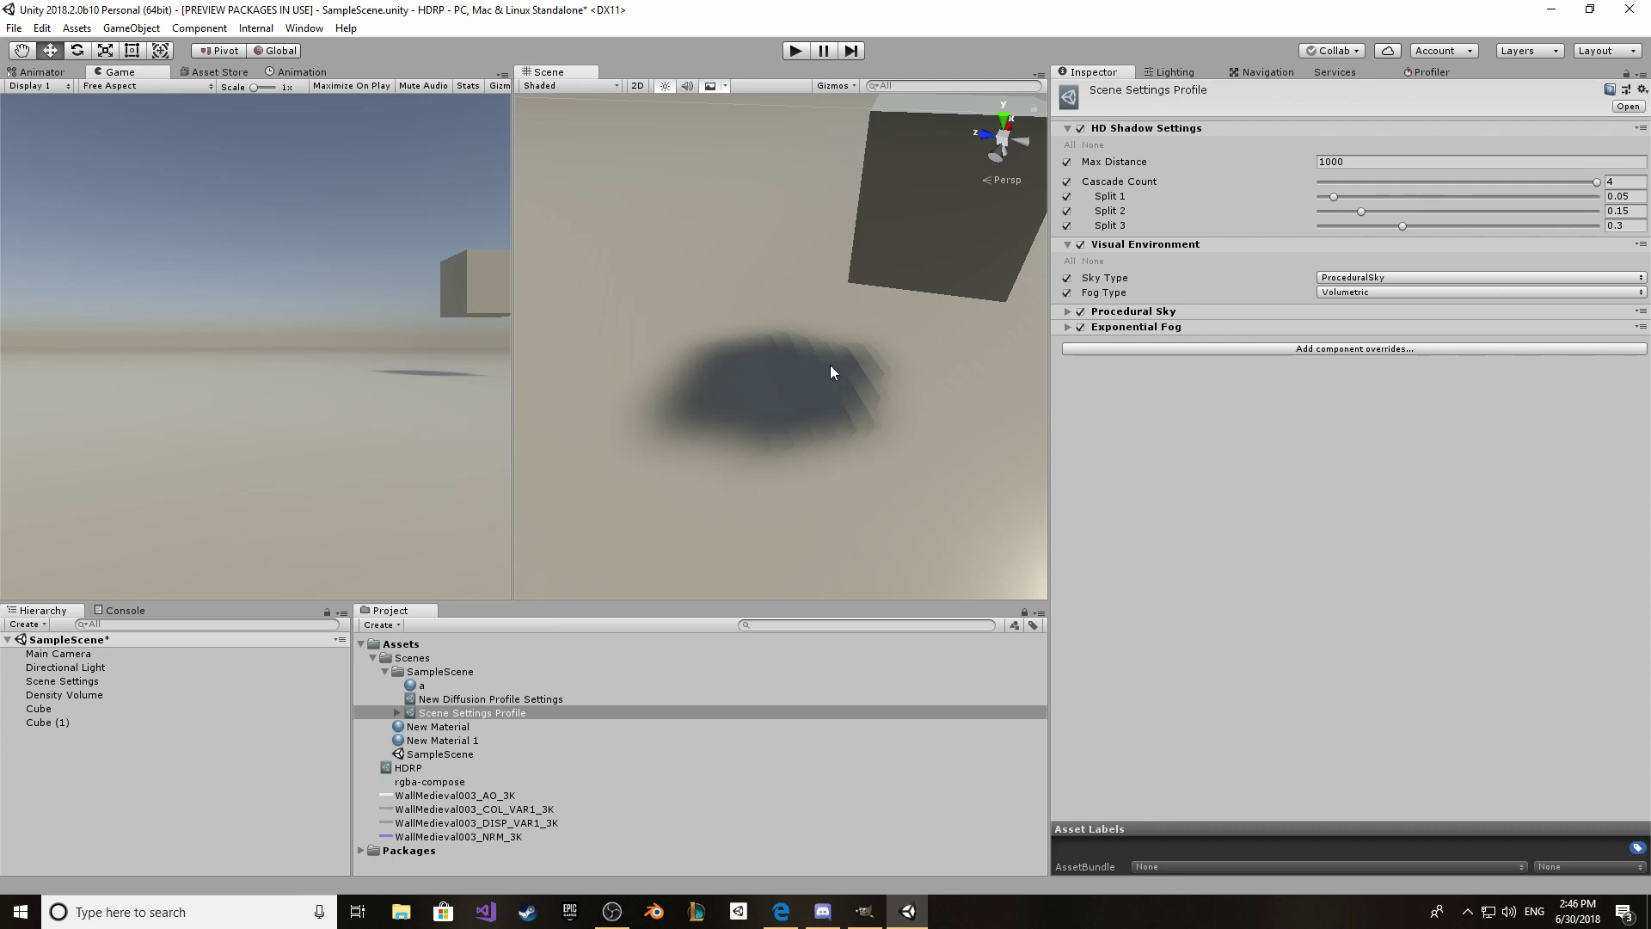
pyautogui.click(1349, 162)
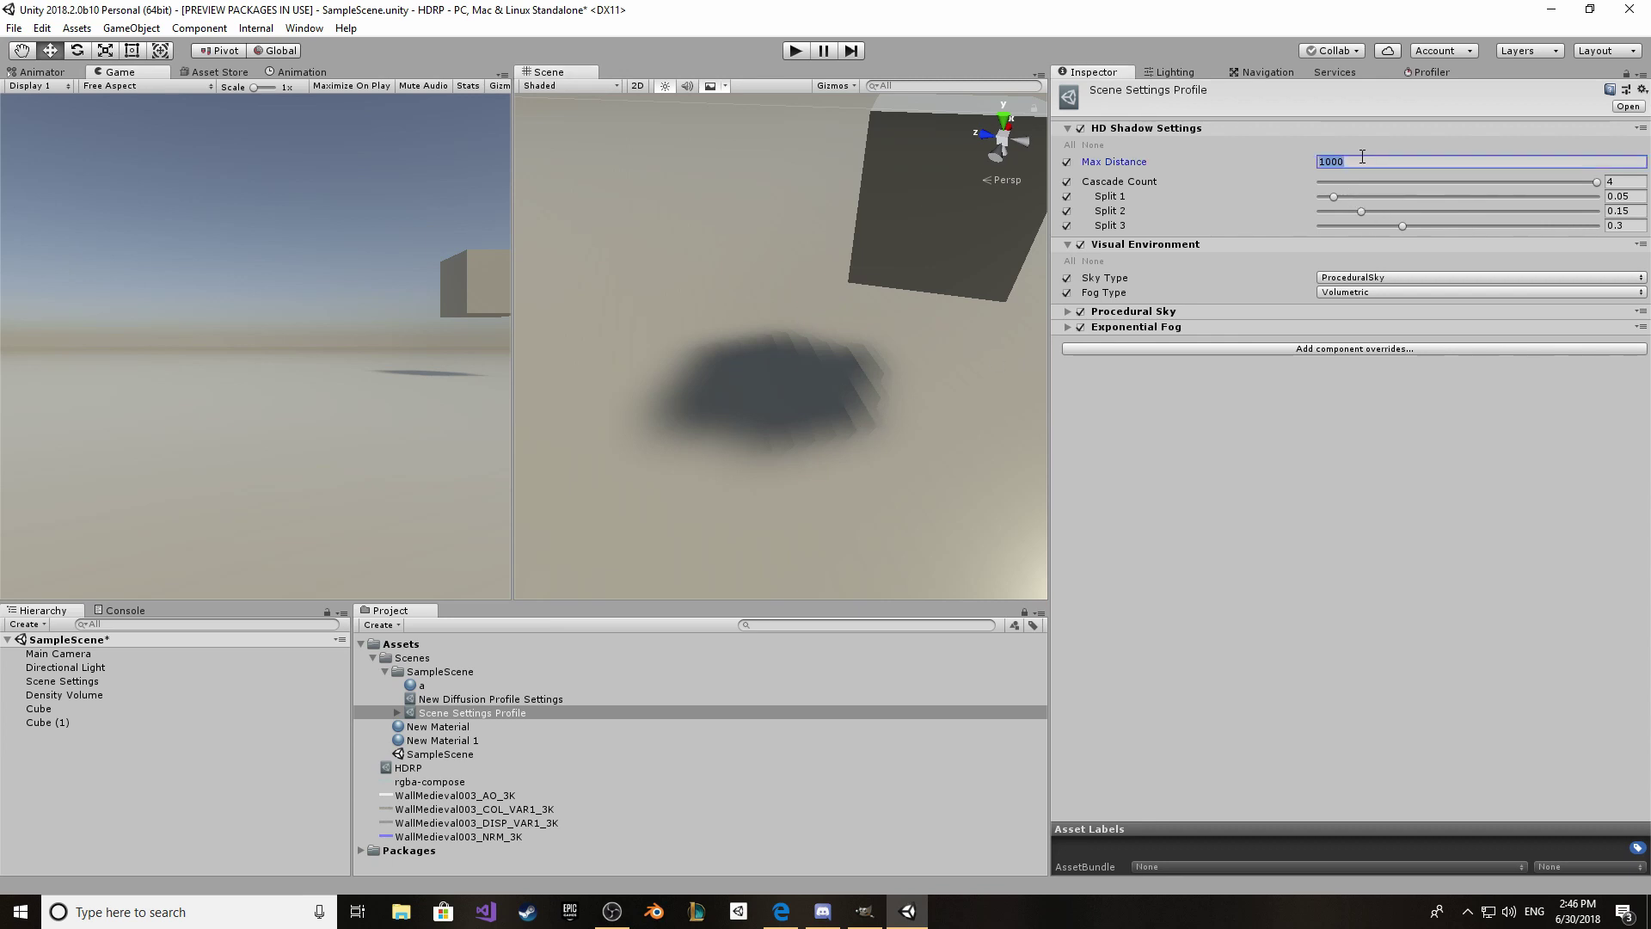
pyautogui.click(1366, 160)
pyautogui.press('BackSpace')
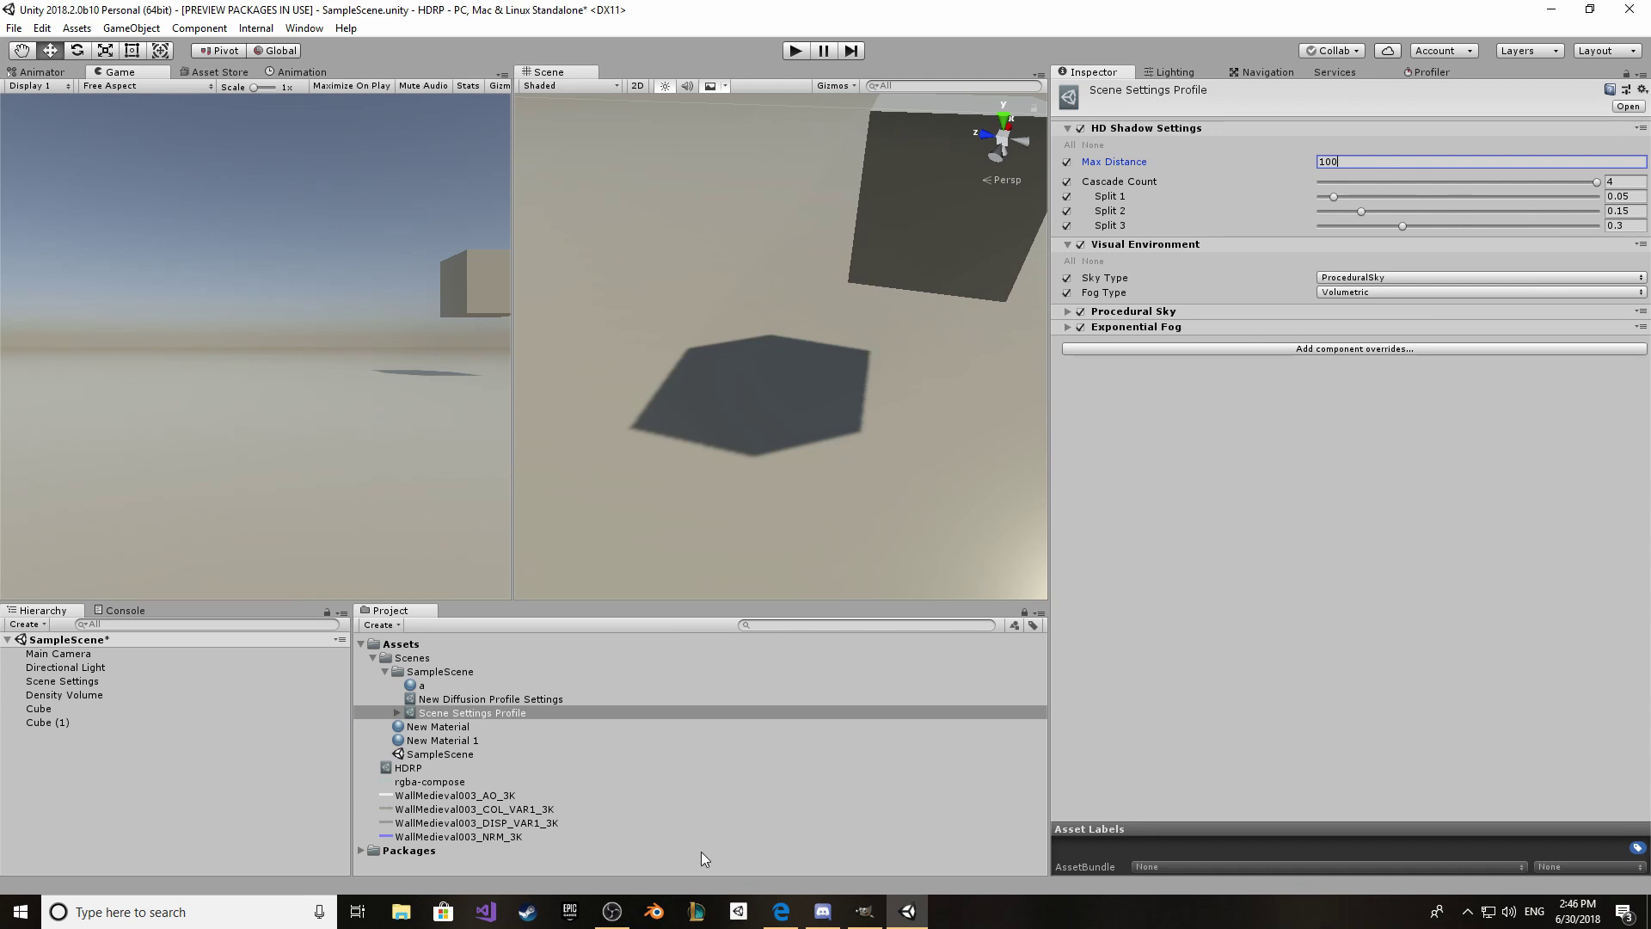
pyautogui.click(612, 911)
pyautogui.click(1473, 698)
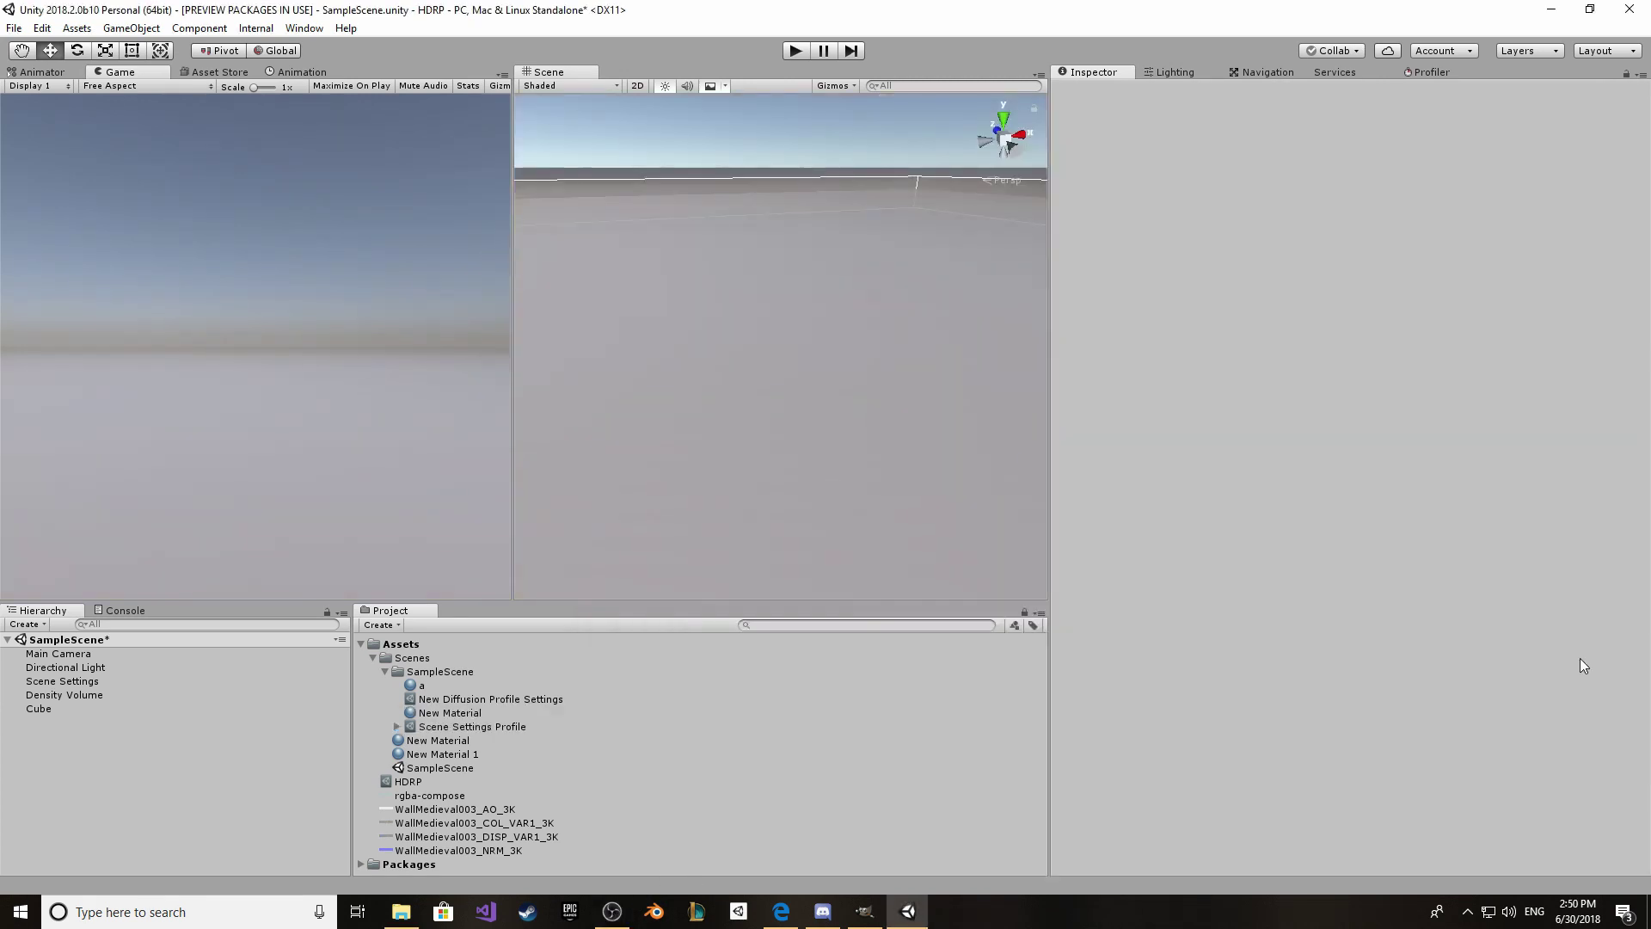